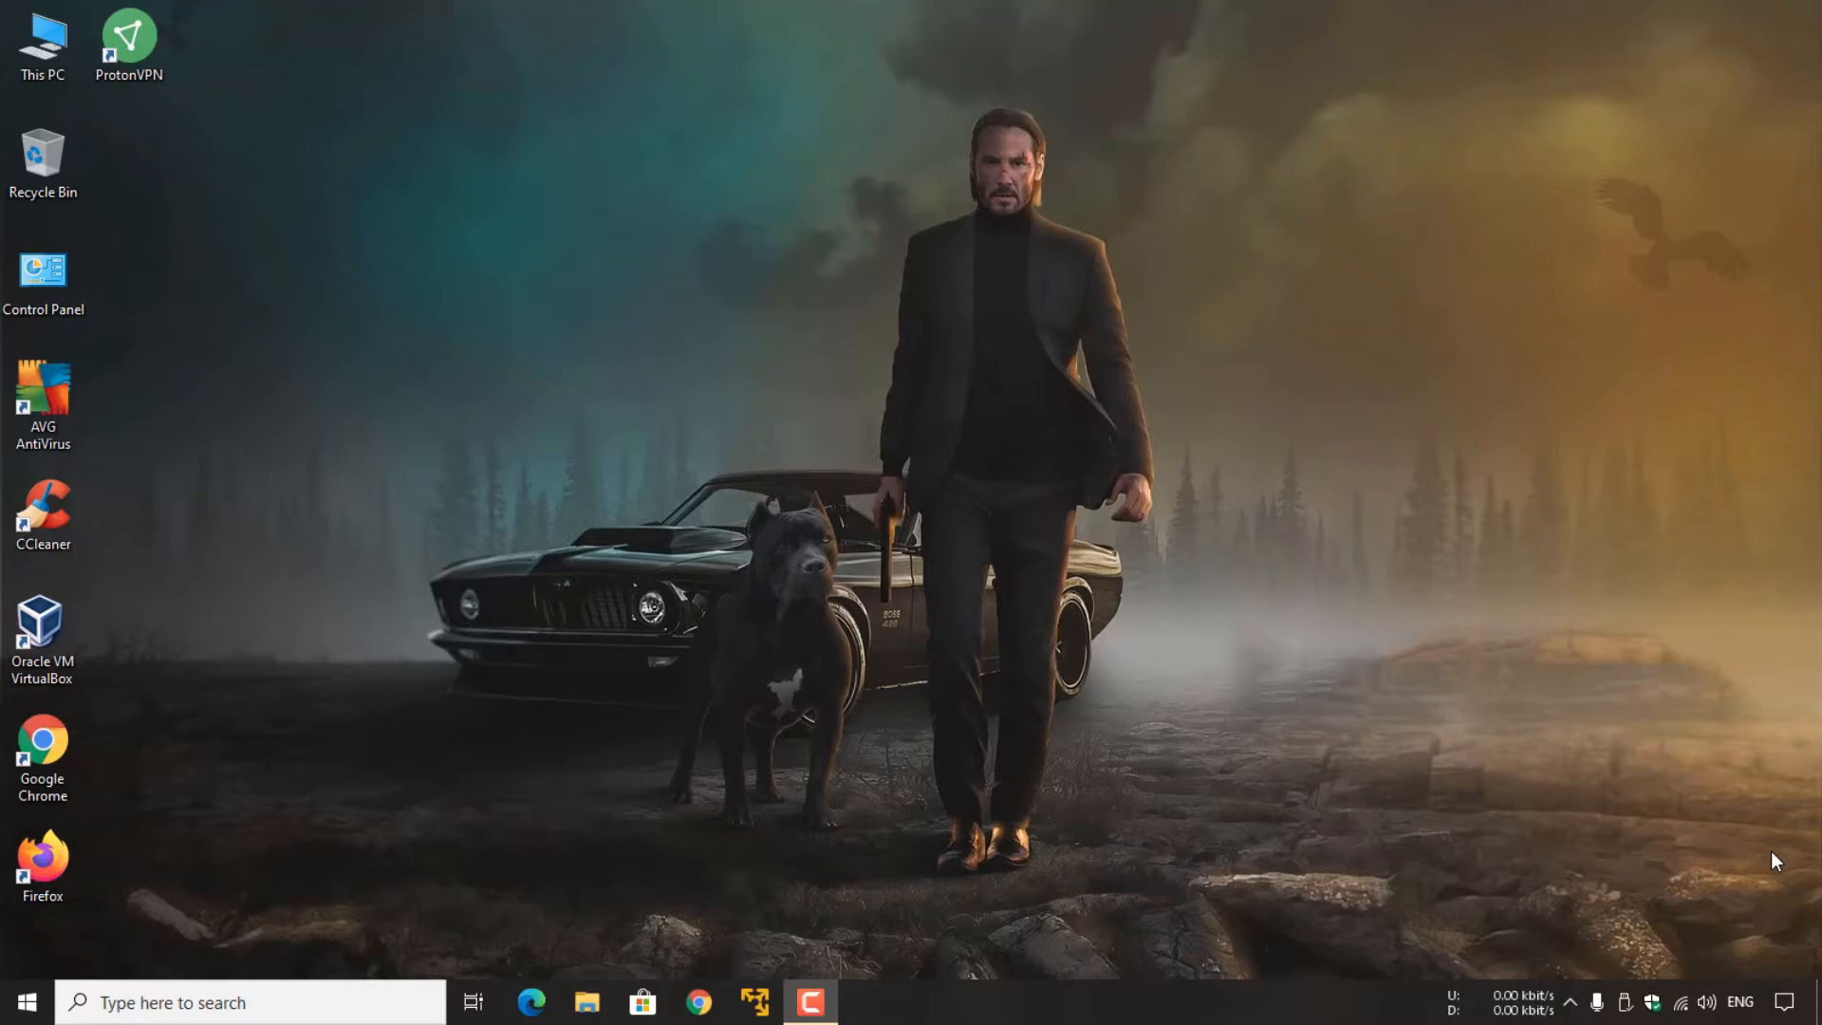
- Open VMware Workstation 15 Player and start the Kali-Linux-2020.2-vmware-amd64 virtual machine
left_click(762, 1009)
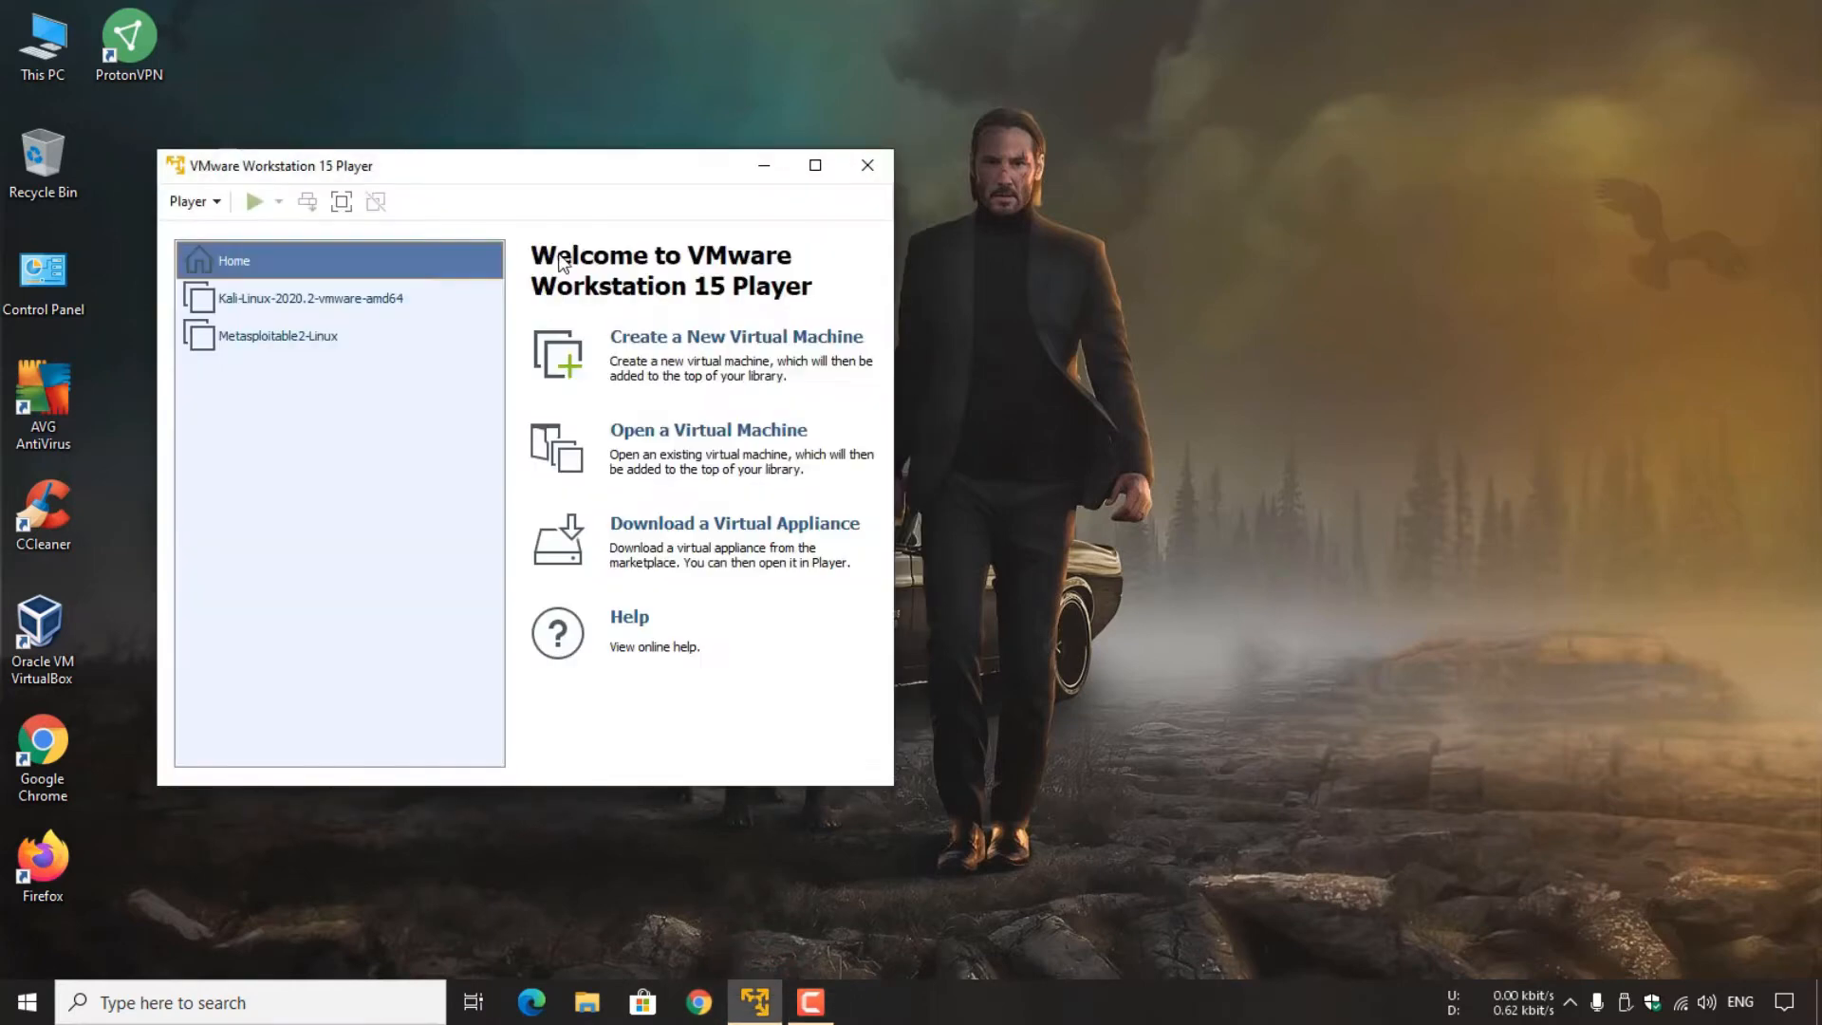
left_click_drag(613, 163, 902, 191)
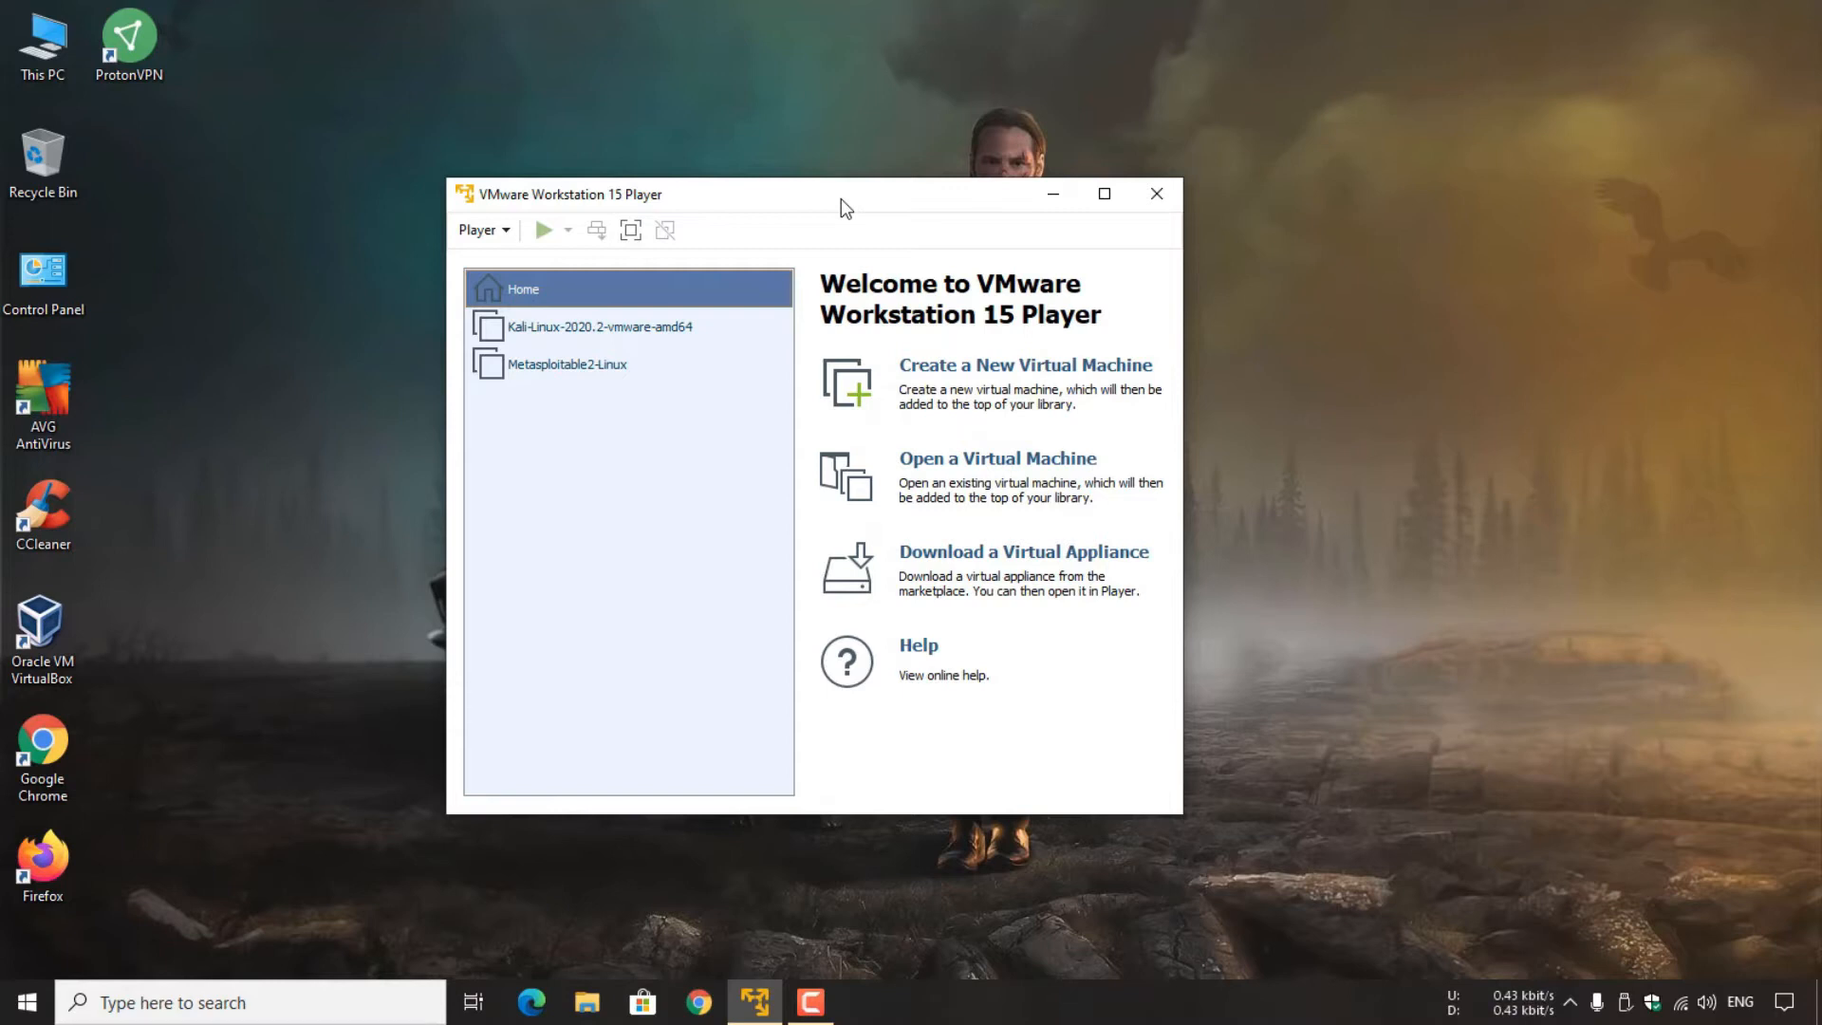
left_click(685, 329)
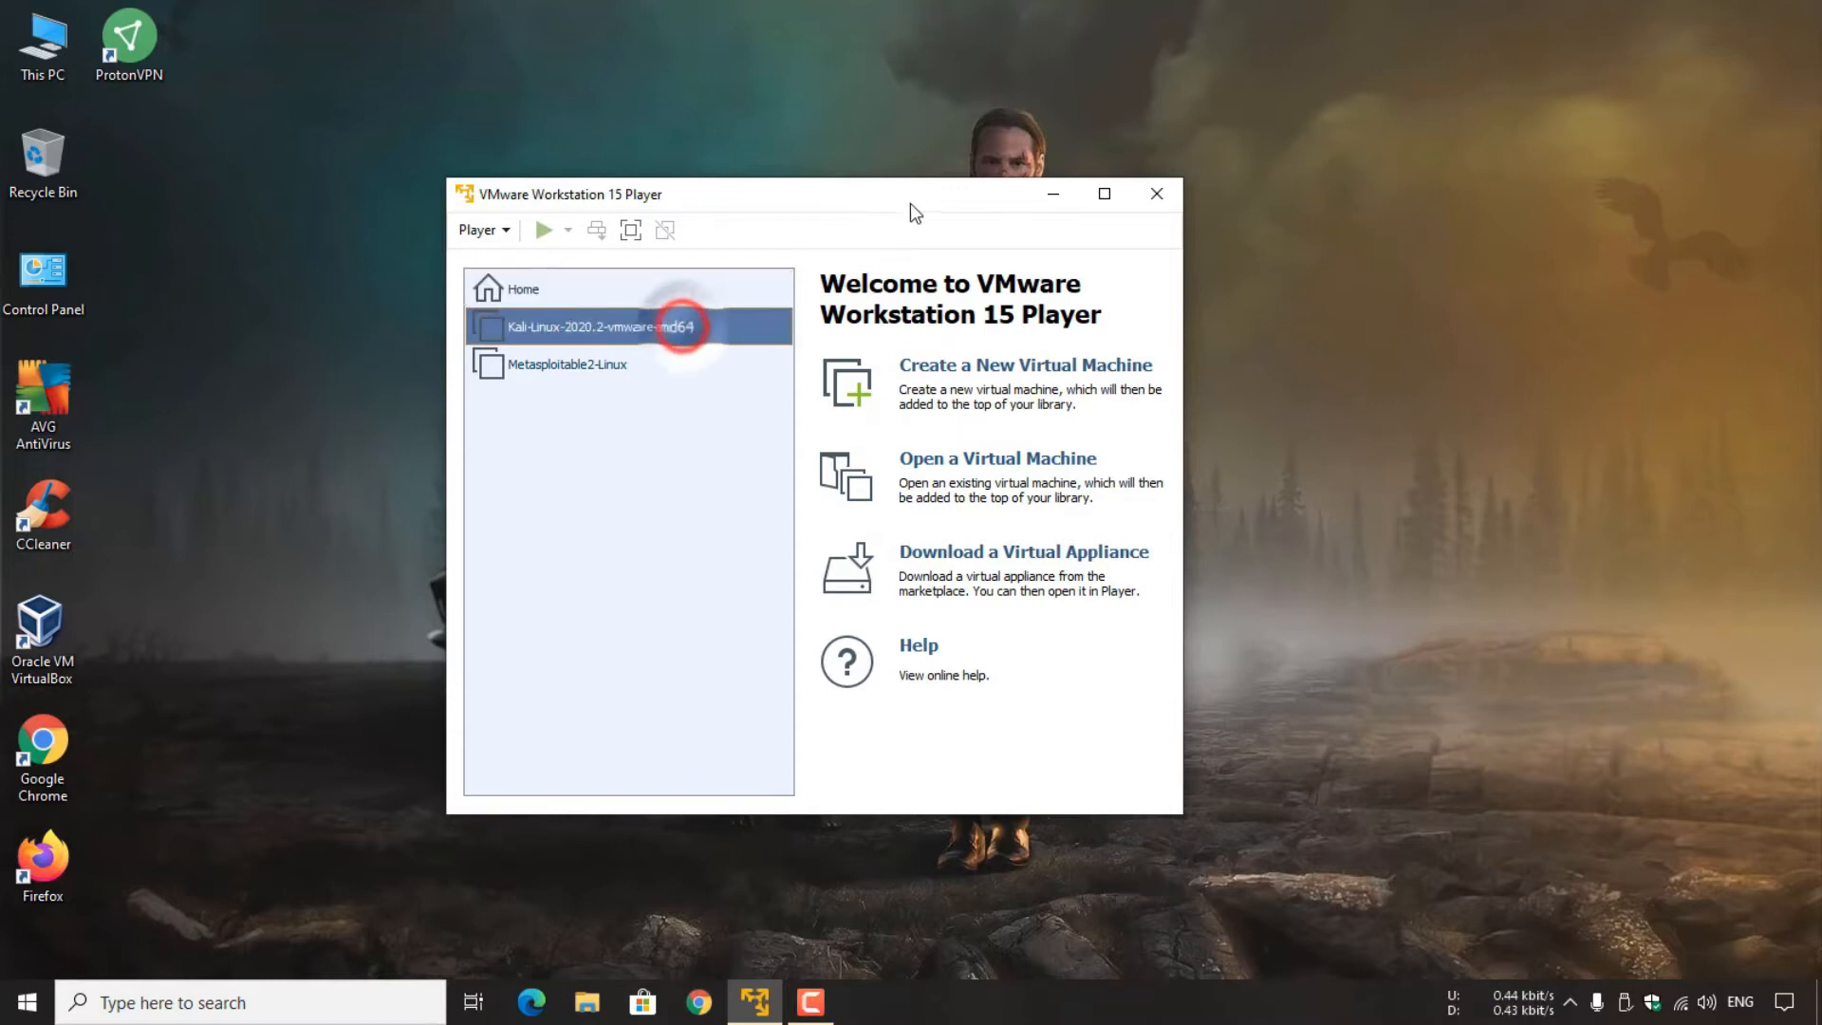
left_click_drag(920, 195, 1046, 196)
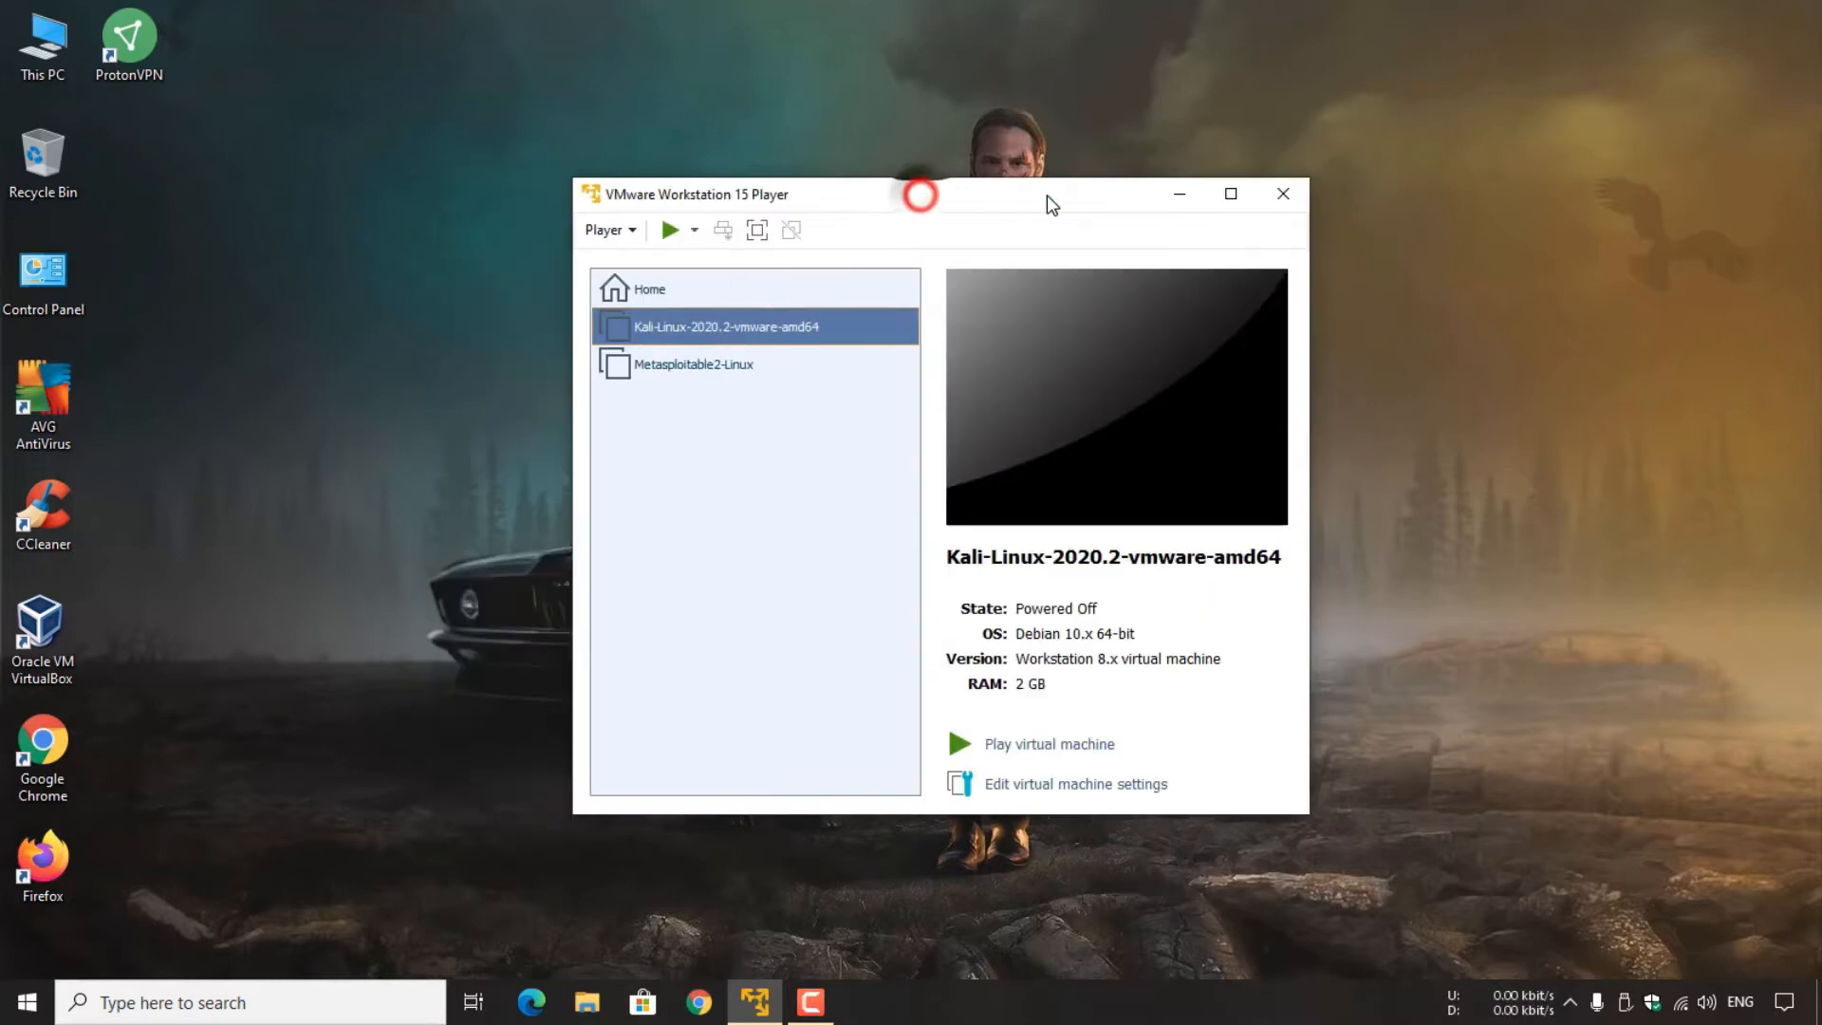
left_click(1062, 744)
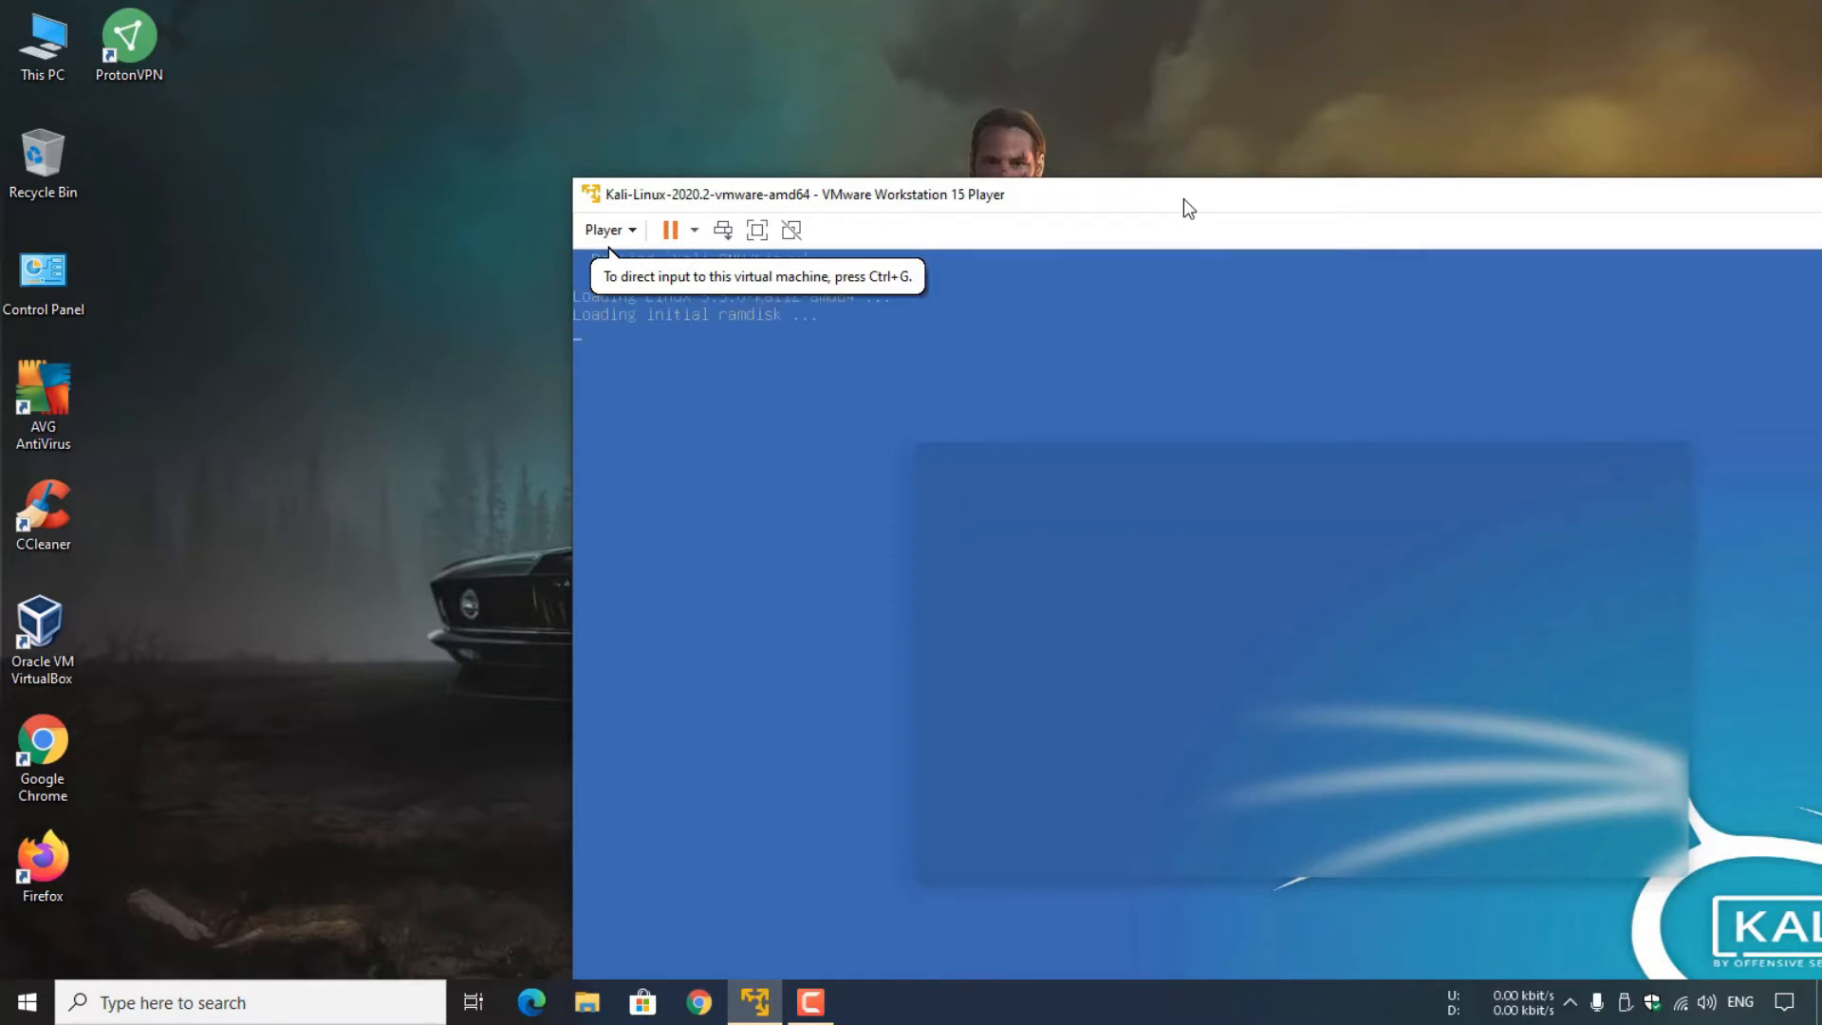
- Open a second VMware Workstation 15 Player window and start the Metasploitable2-Linux virtual machine
key("super+d")
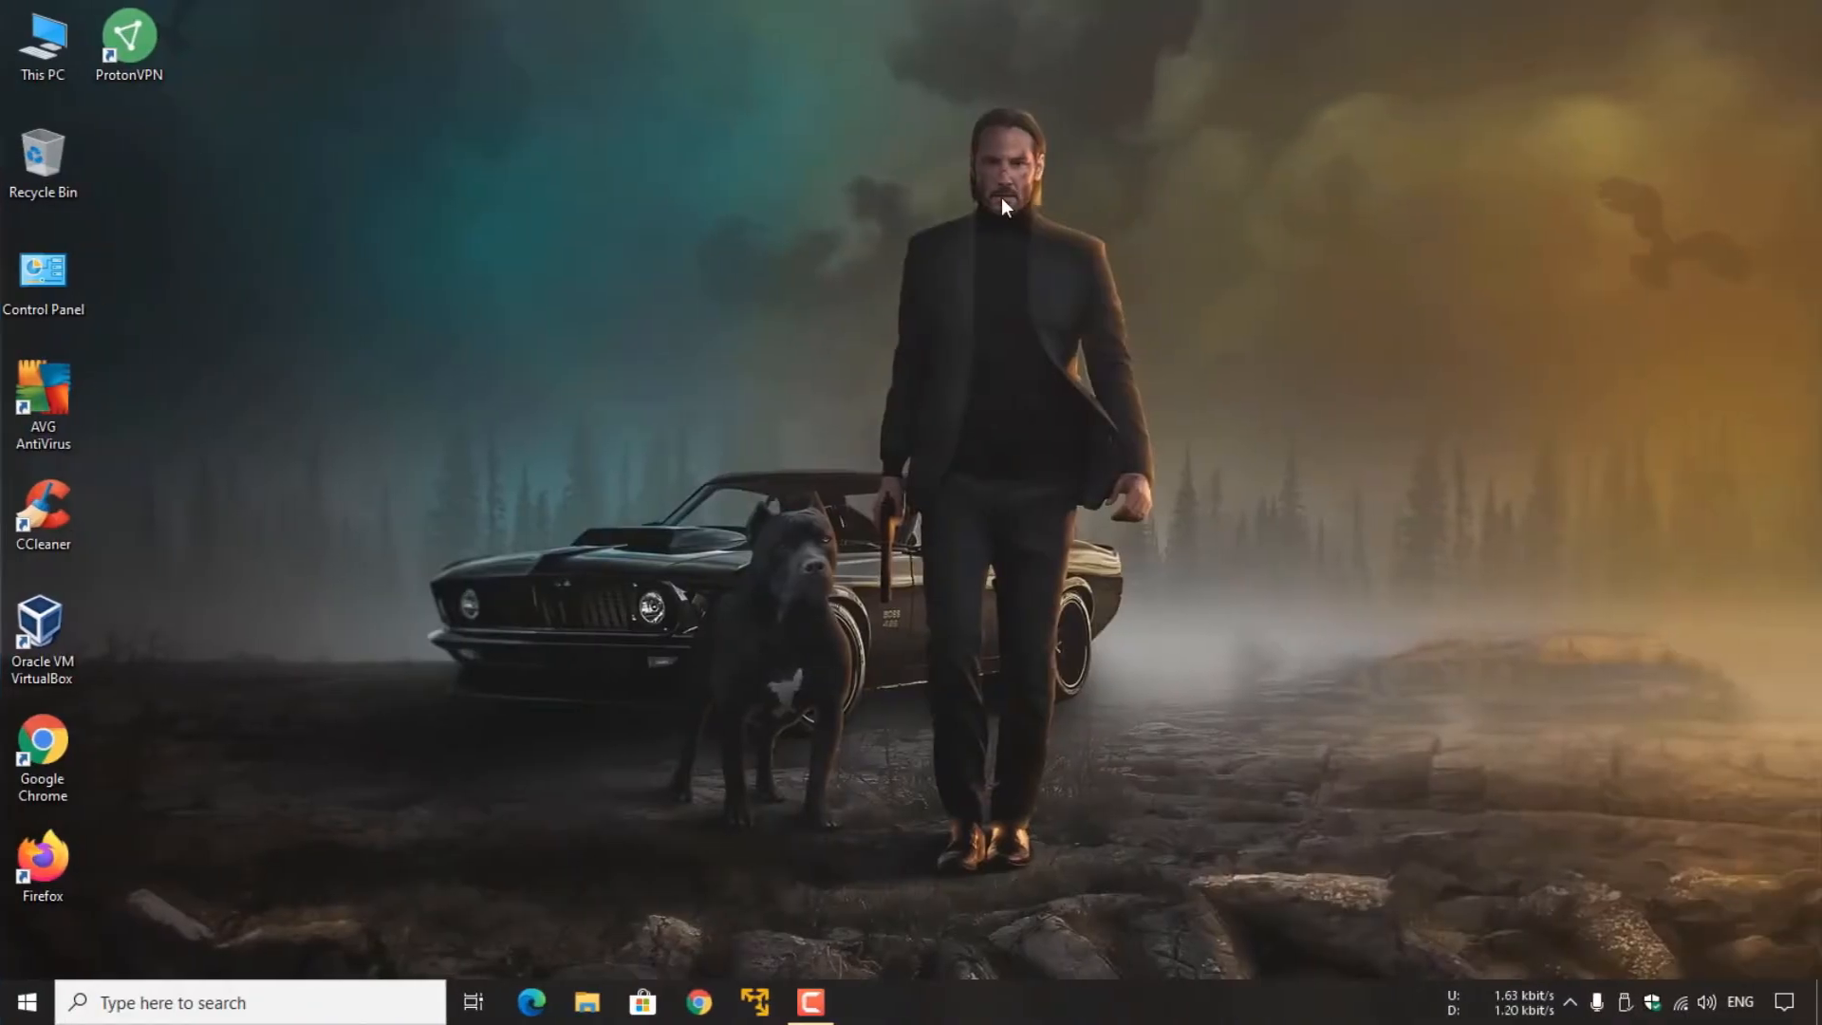
left_click(756, 1004)
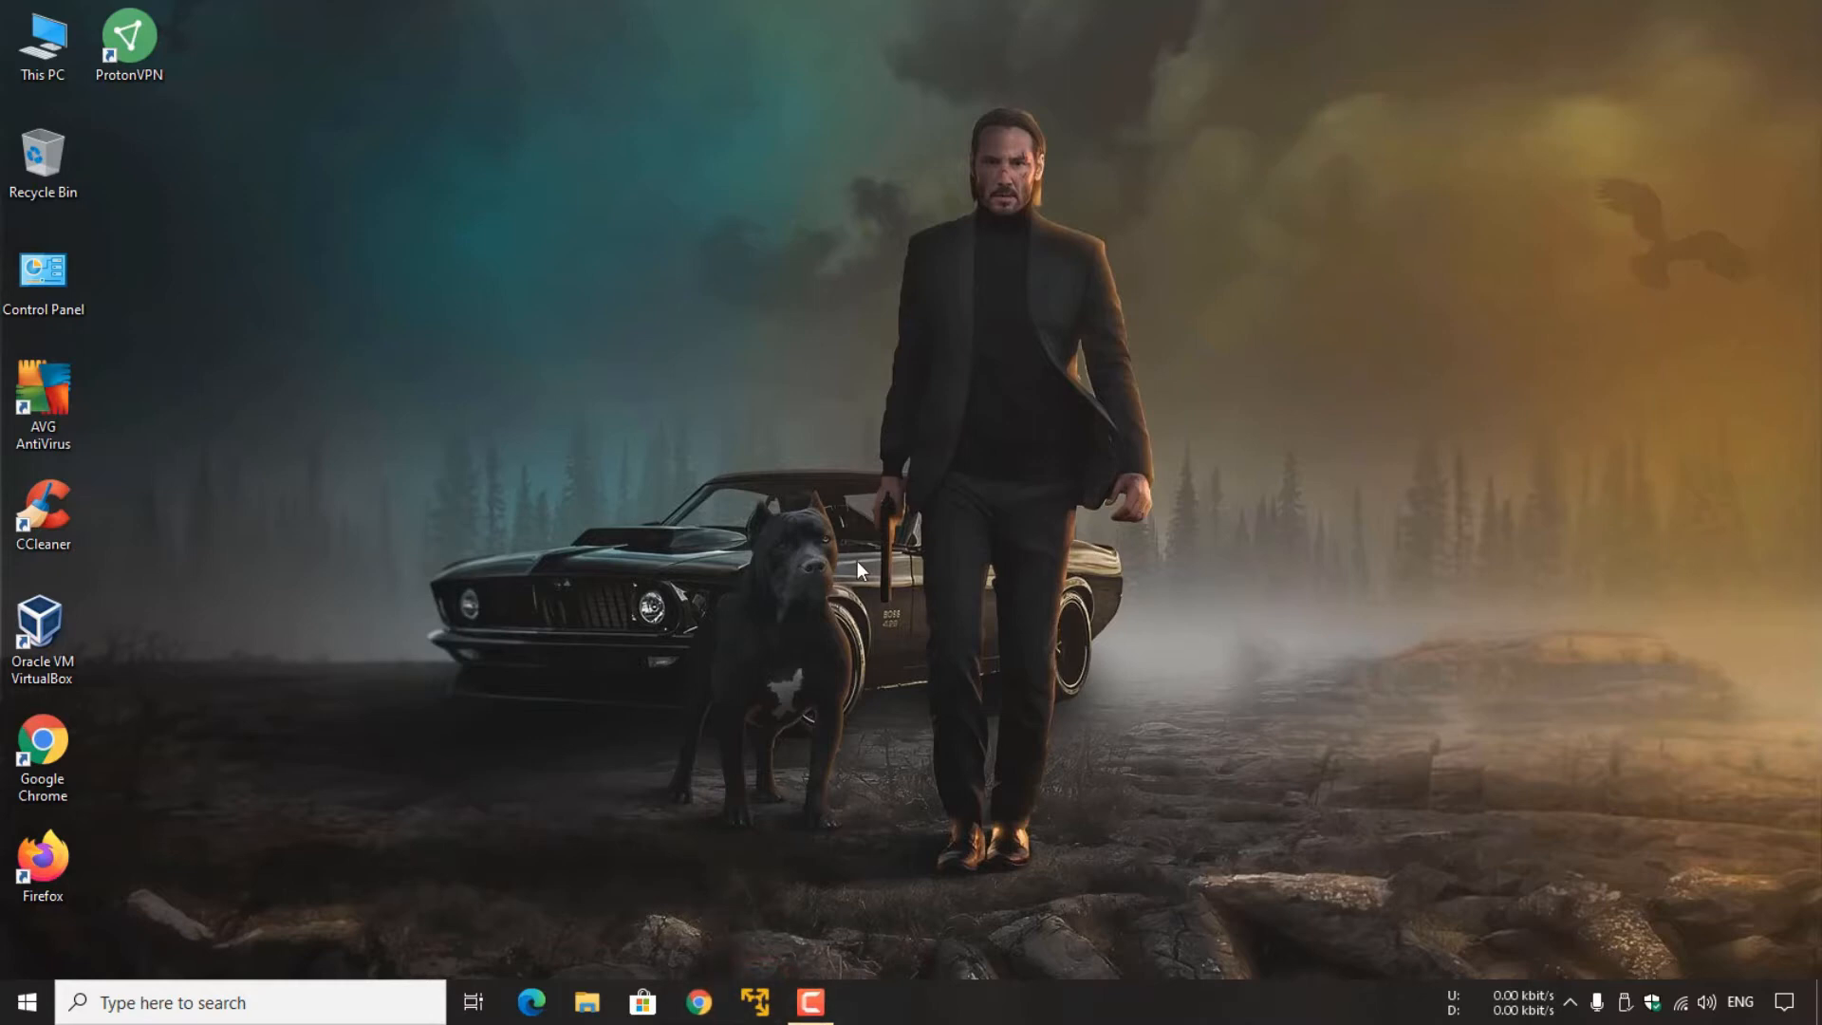
left_click_drag(467, 60, 831, 153)
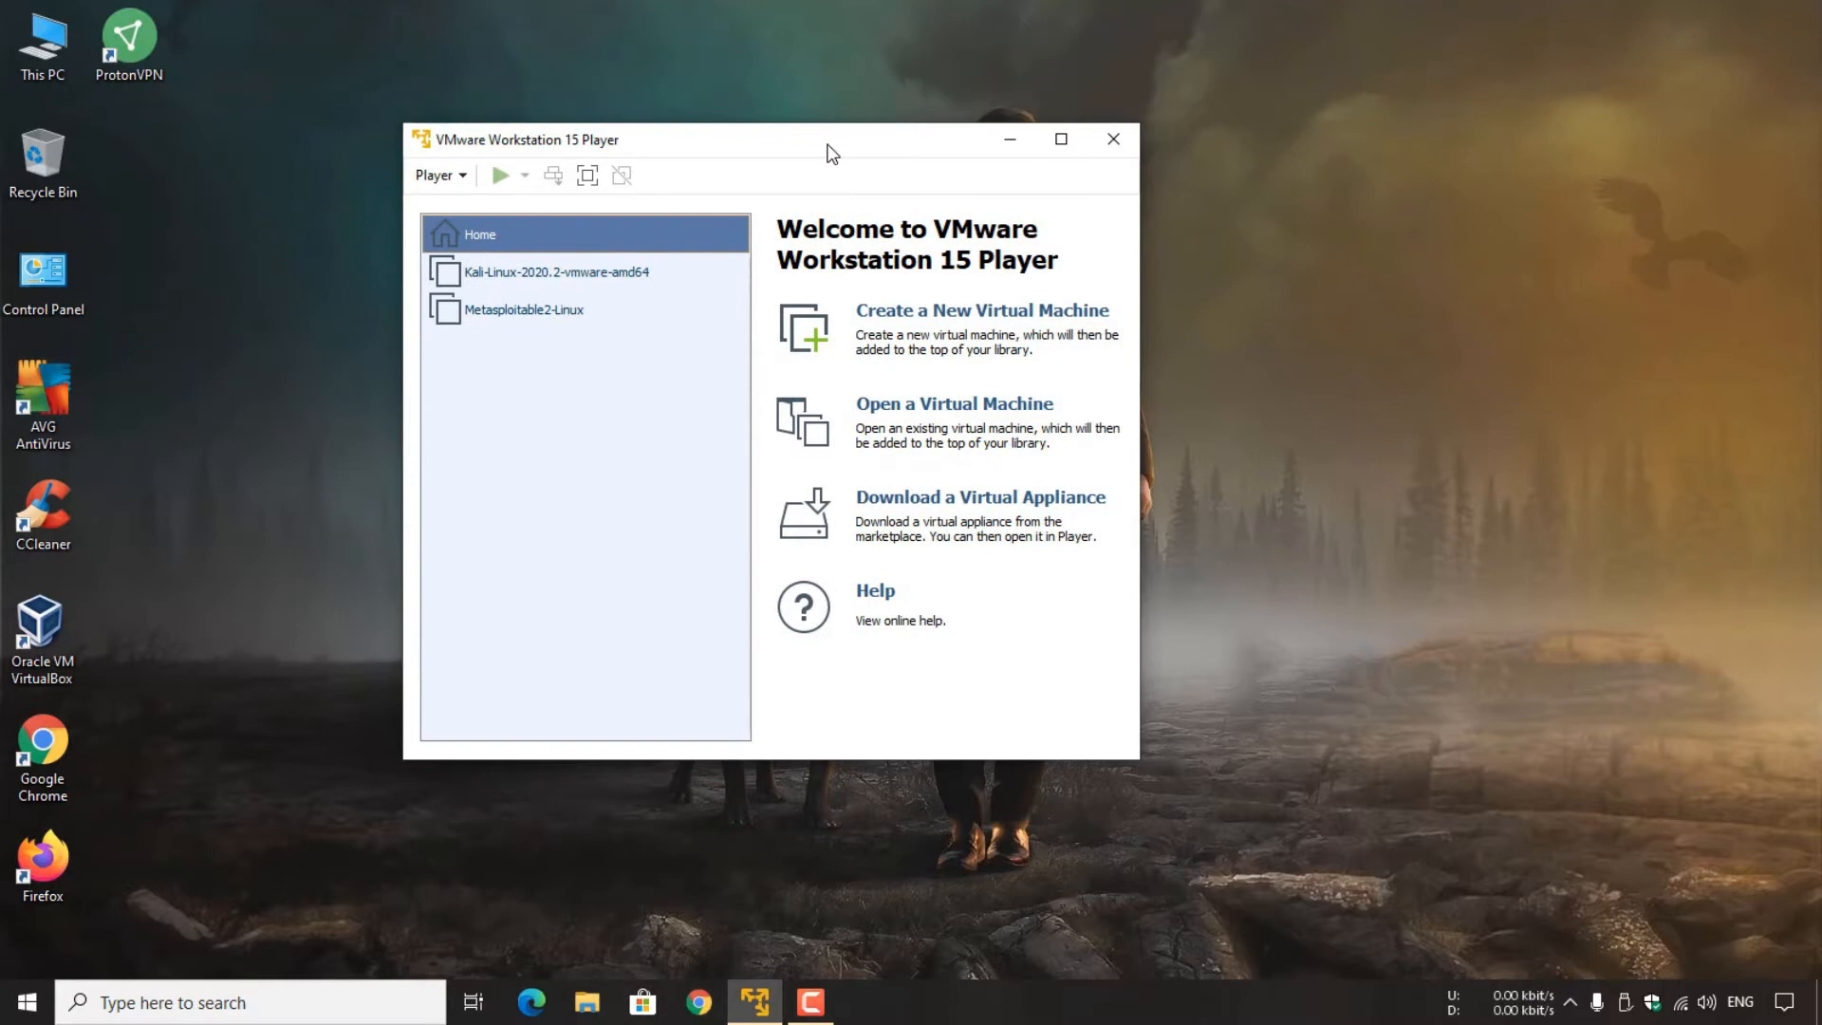
left_click(592, 309)
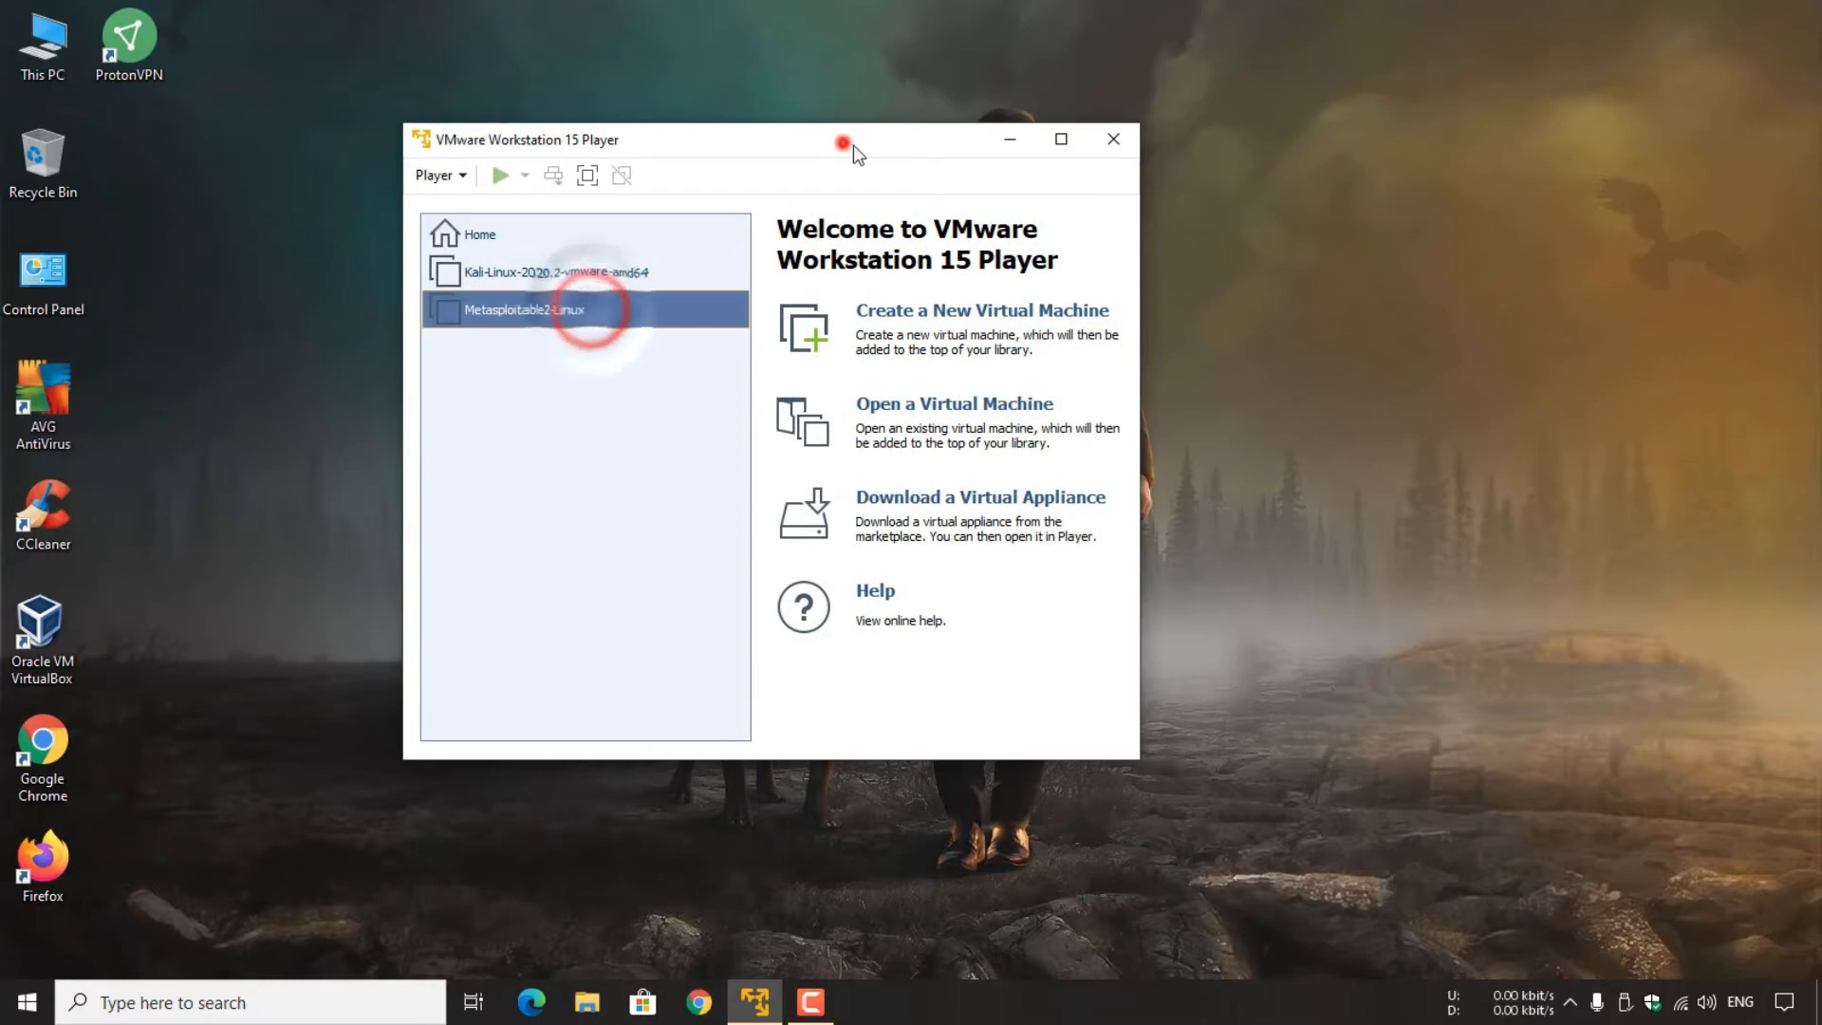
left_click_drag(853, 146, 972, 168)
left_click(1029, 721)
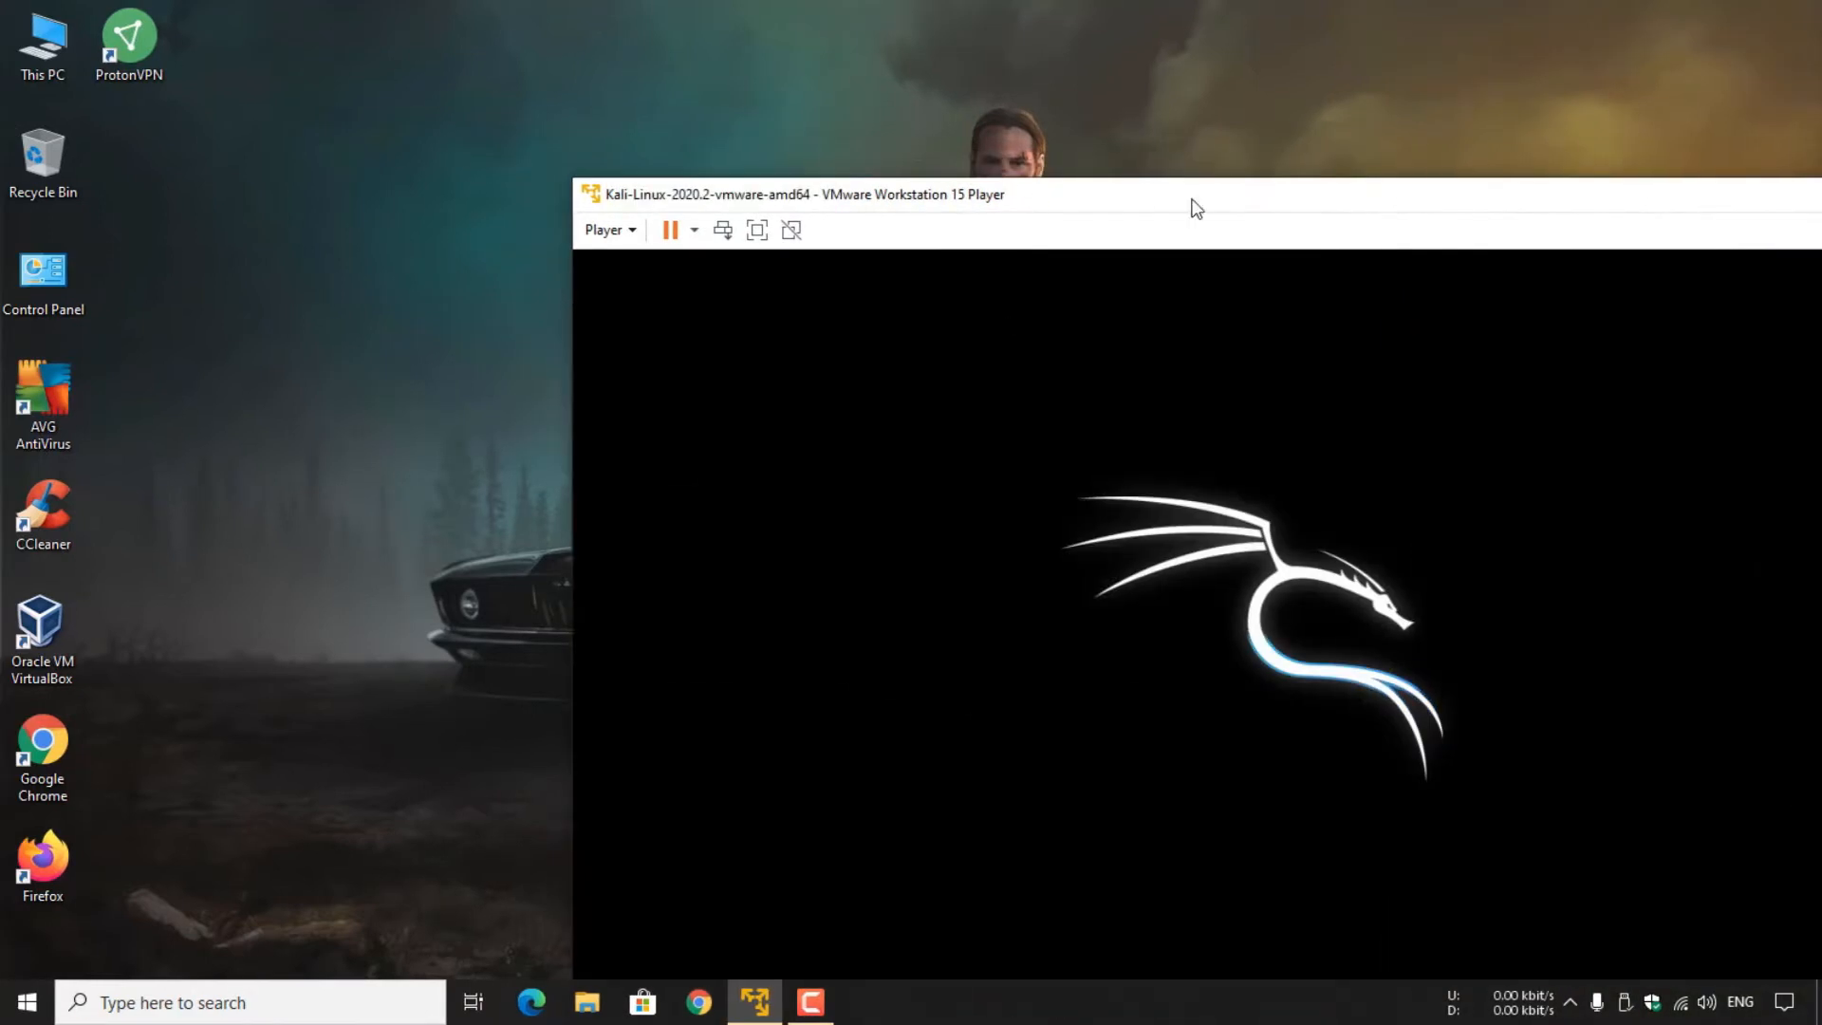
- Maximize the Kali Linux virtual machine window and log in with the account's username and password
left_click_drag(1192, 201, 870, 60)
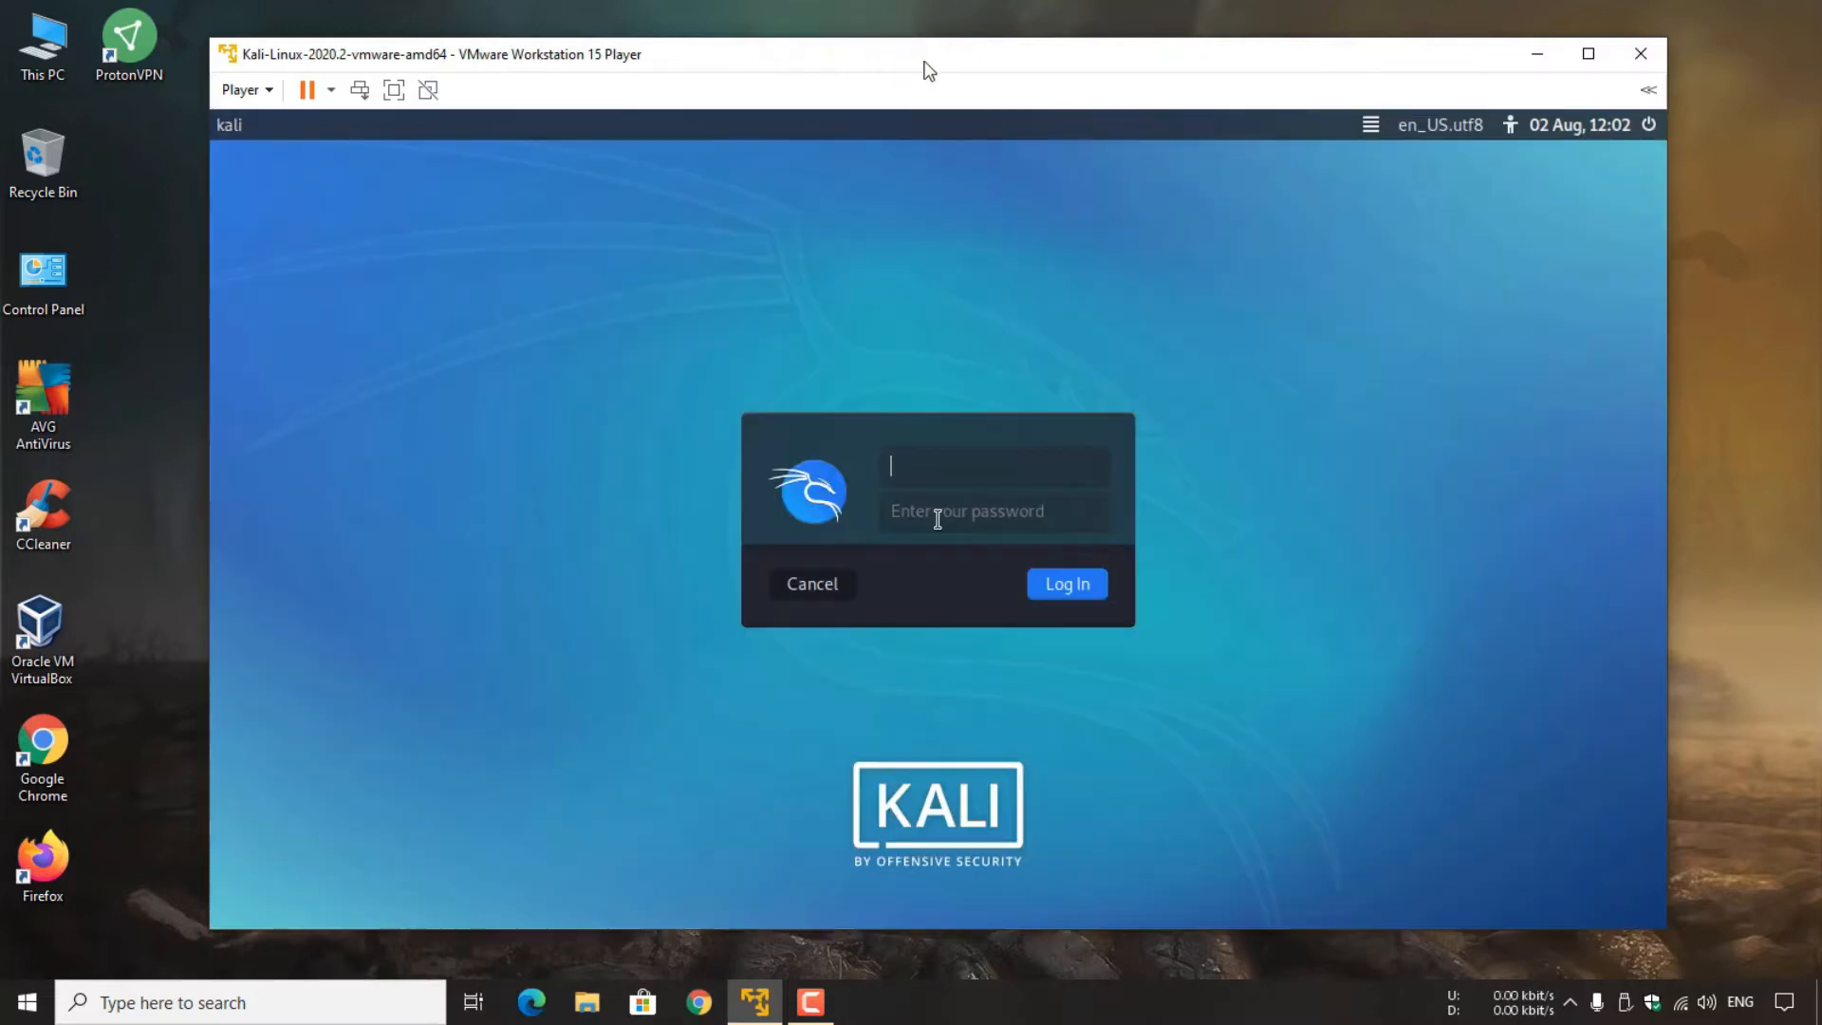
left_click(1587, 55)
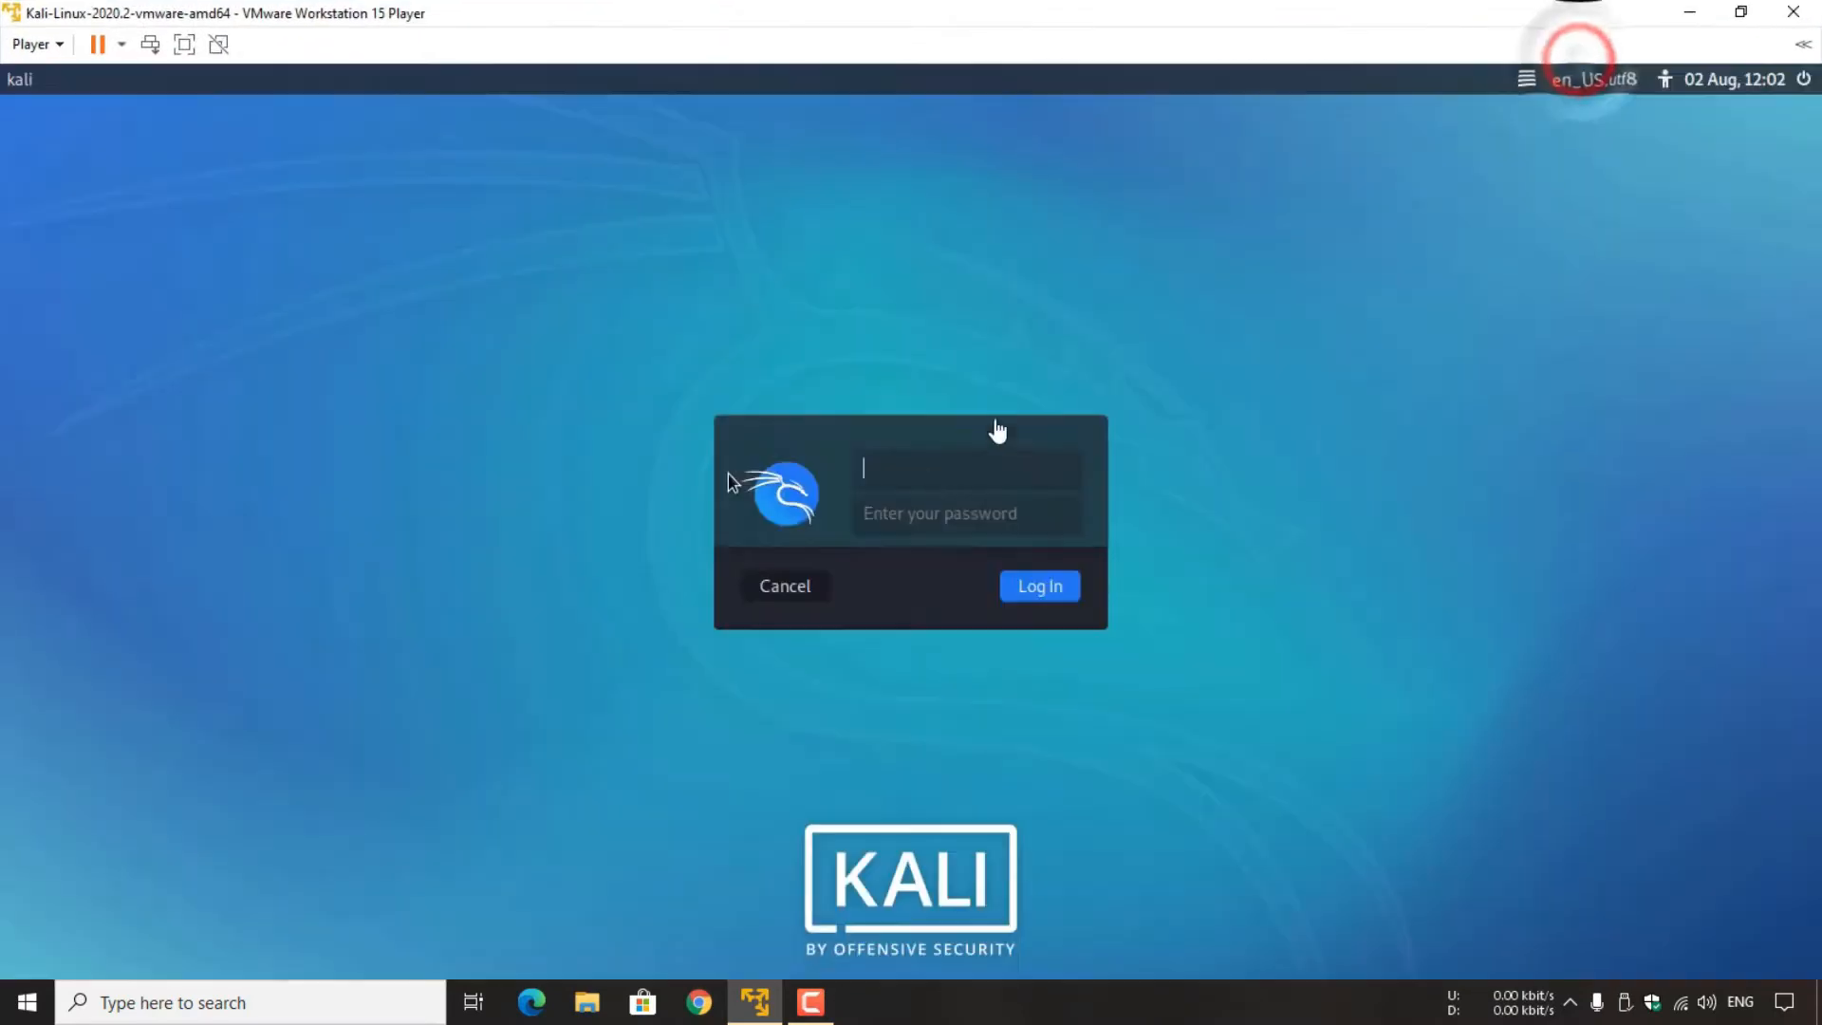
left_click(920, 475)
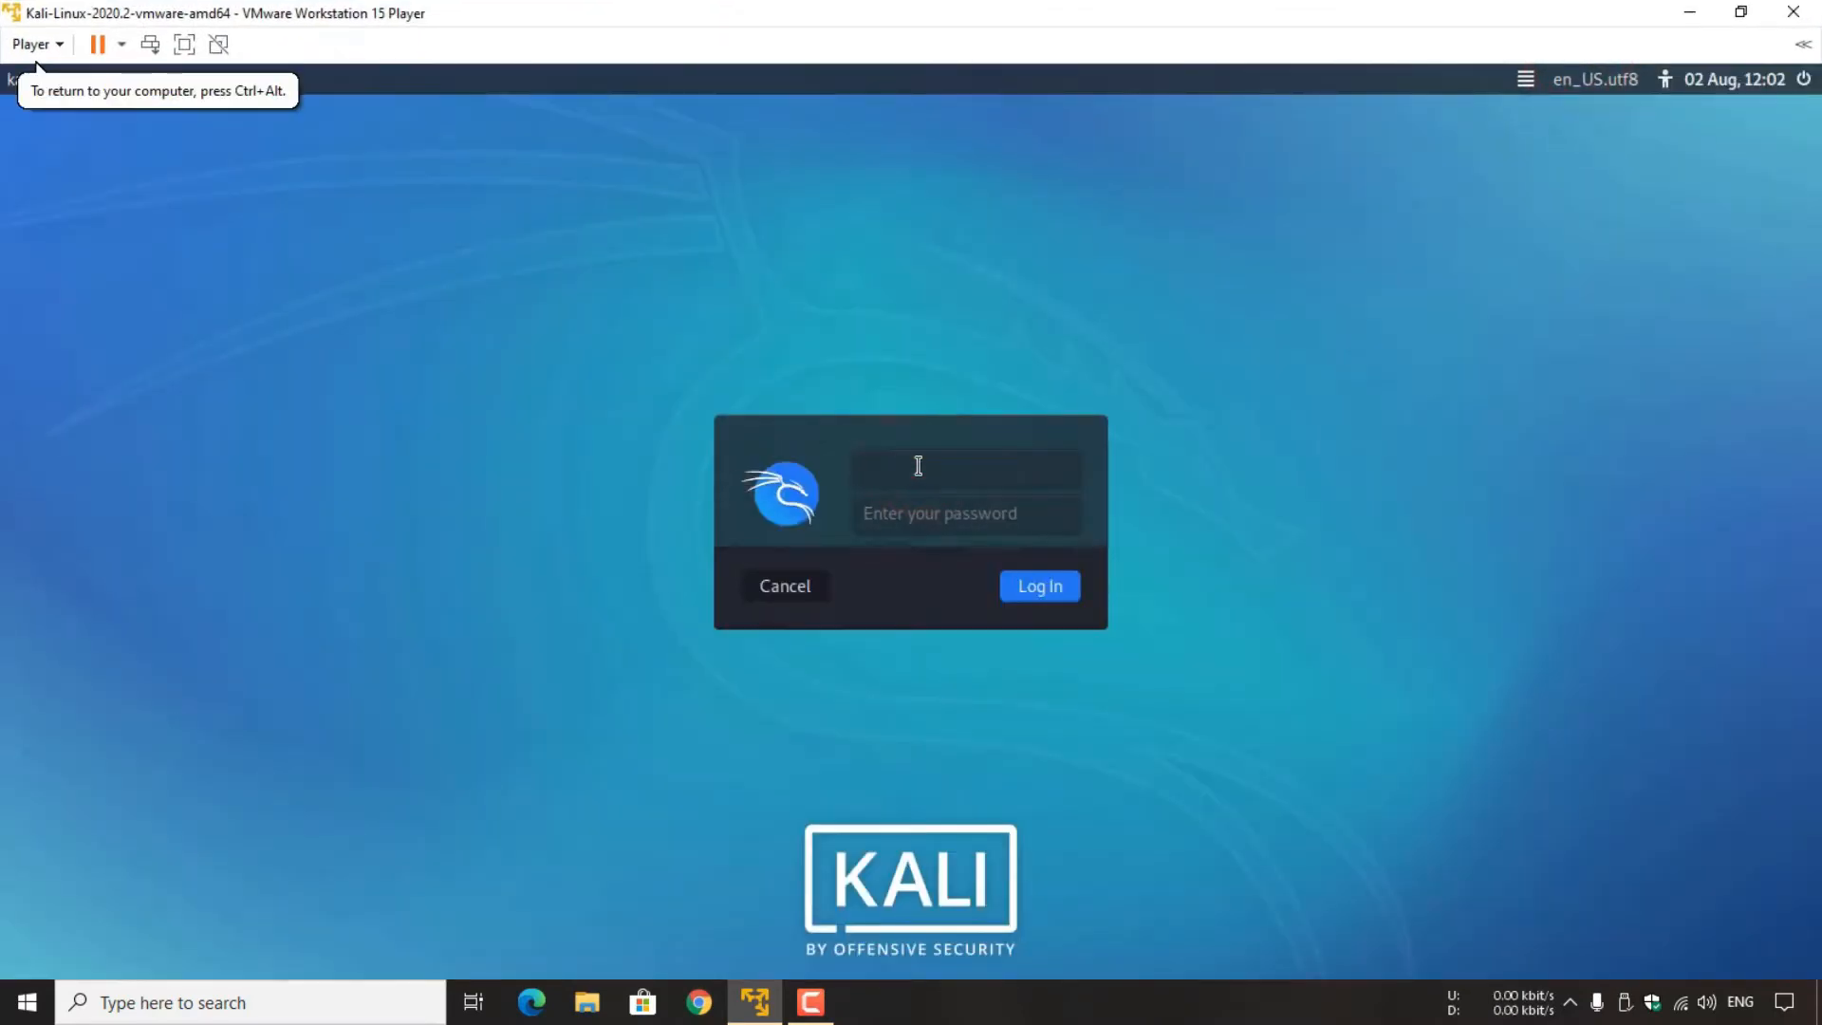
type("kali")
key("Tab")
type("kali")
key("Return")
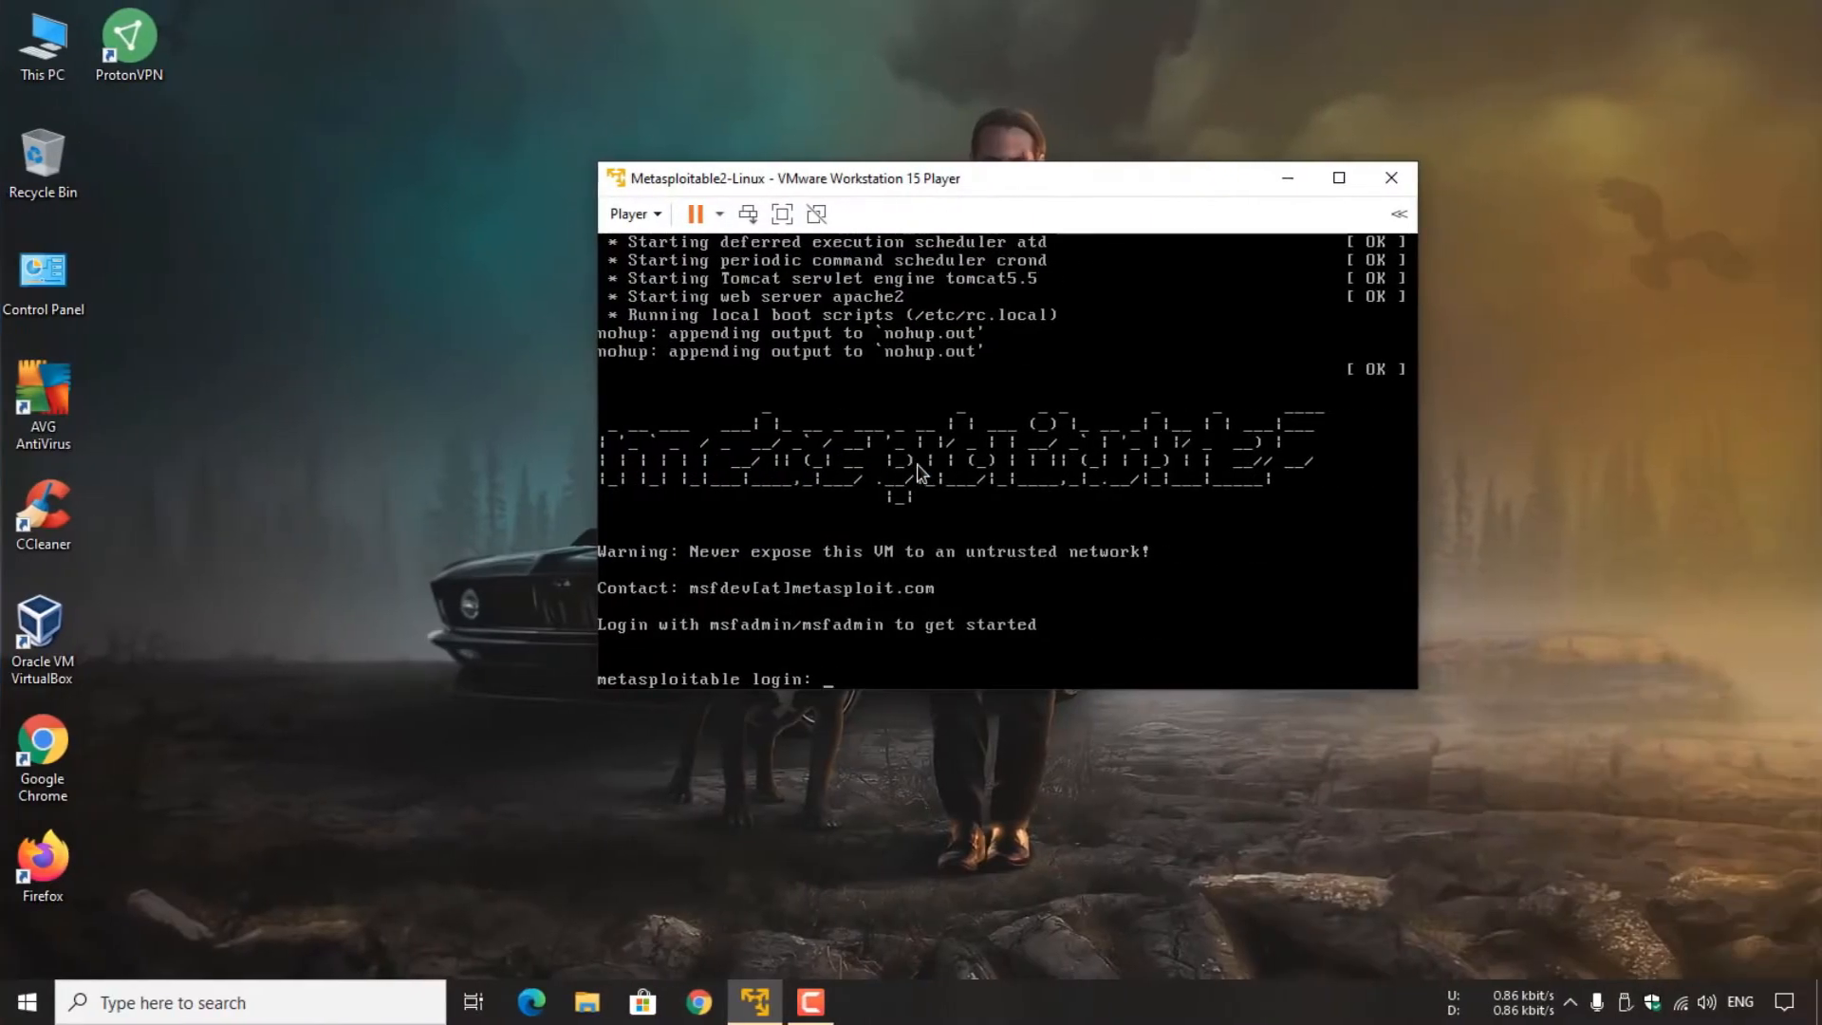
- Log in to the Metasploitable2 virtual machine with the admin account's username and password
left_click_drag(984, 190, 996, 201)
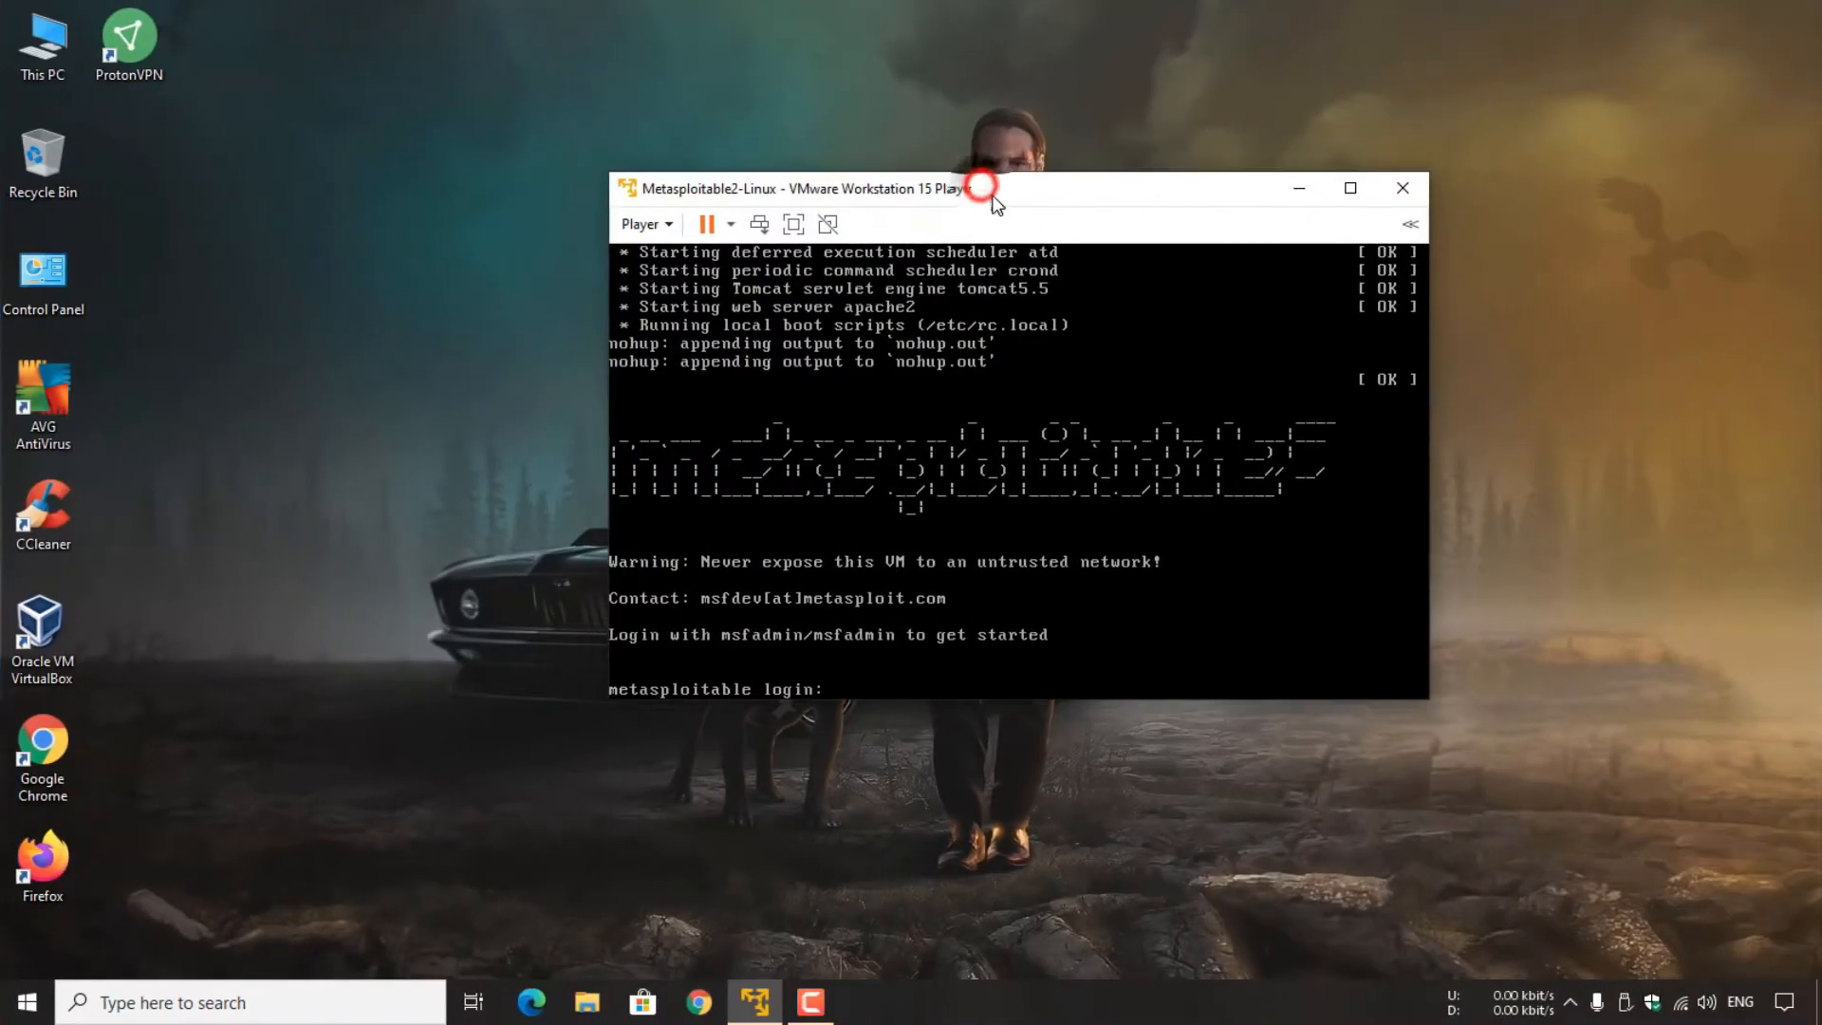
left_click(853, 690)
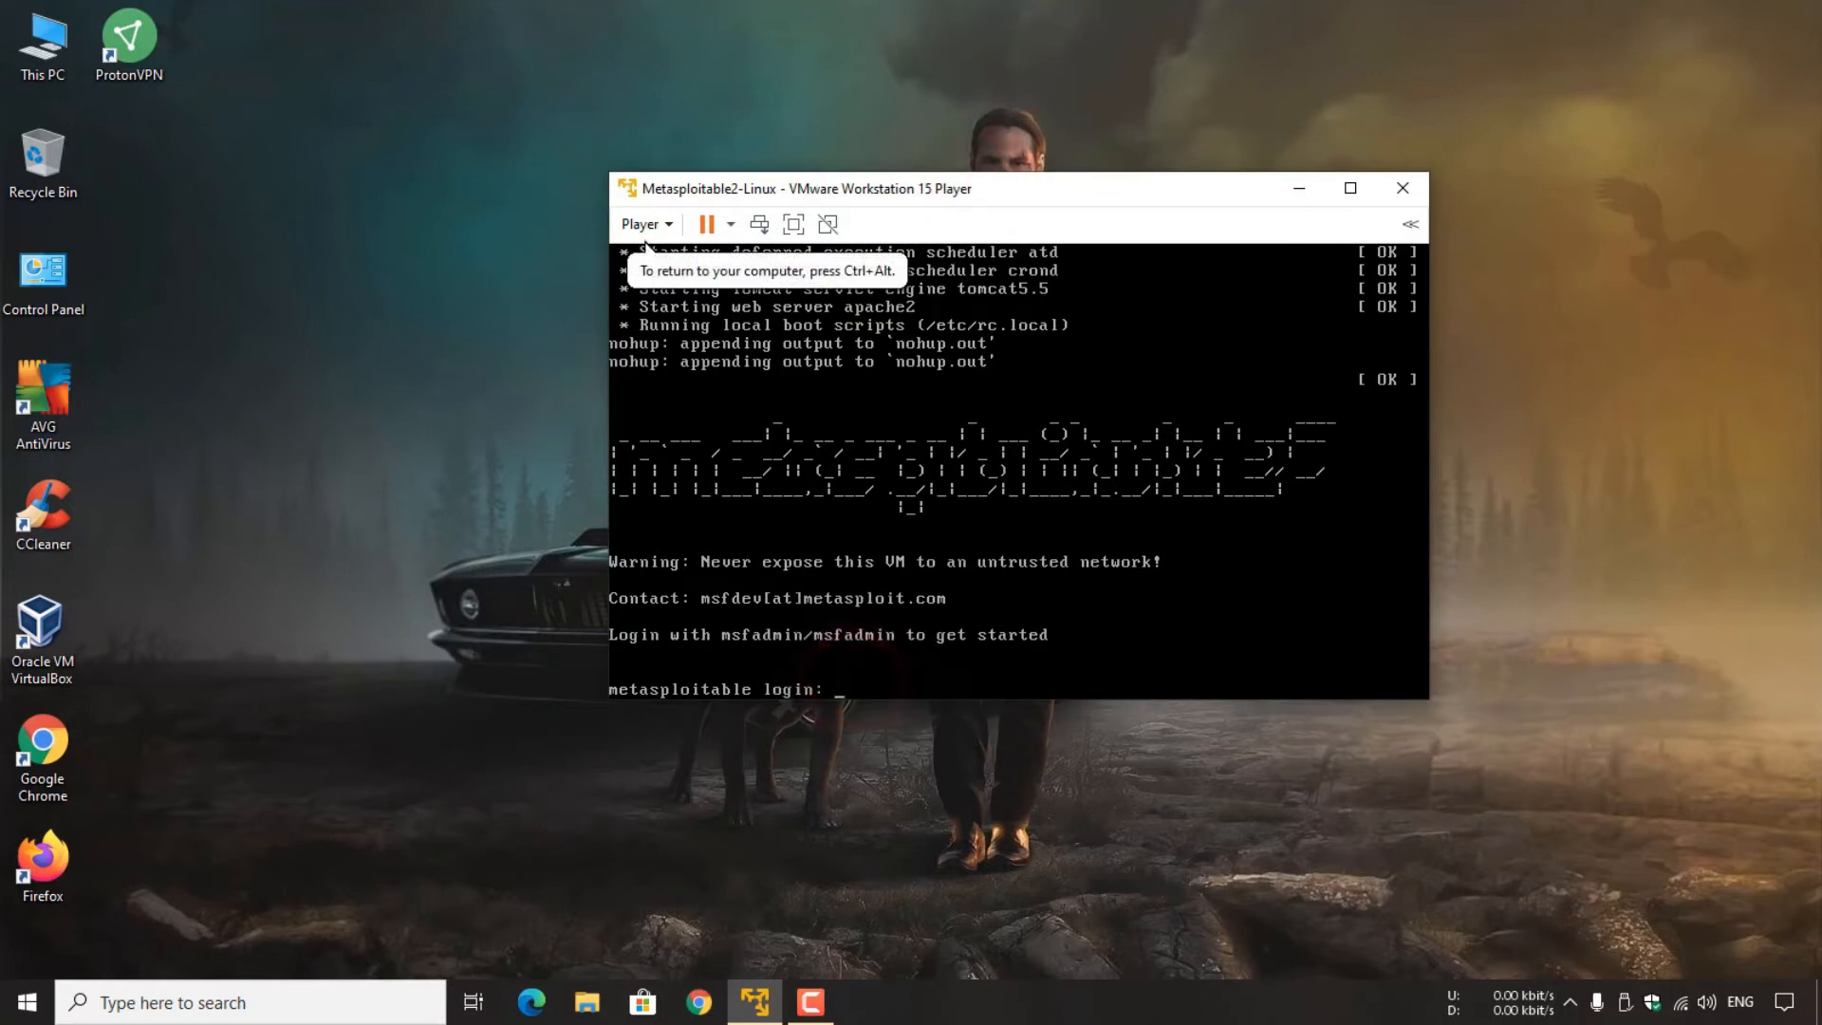
type("msfadmin")
key("Return")
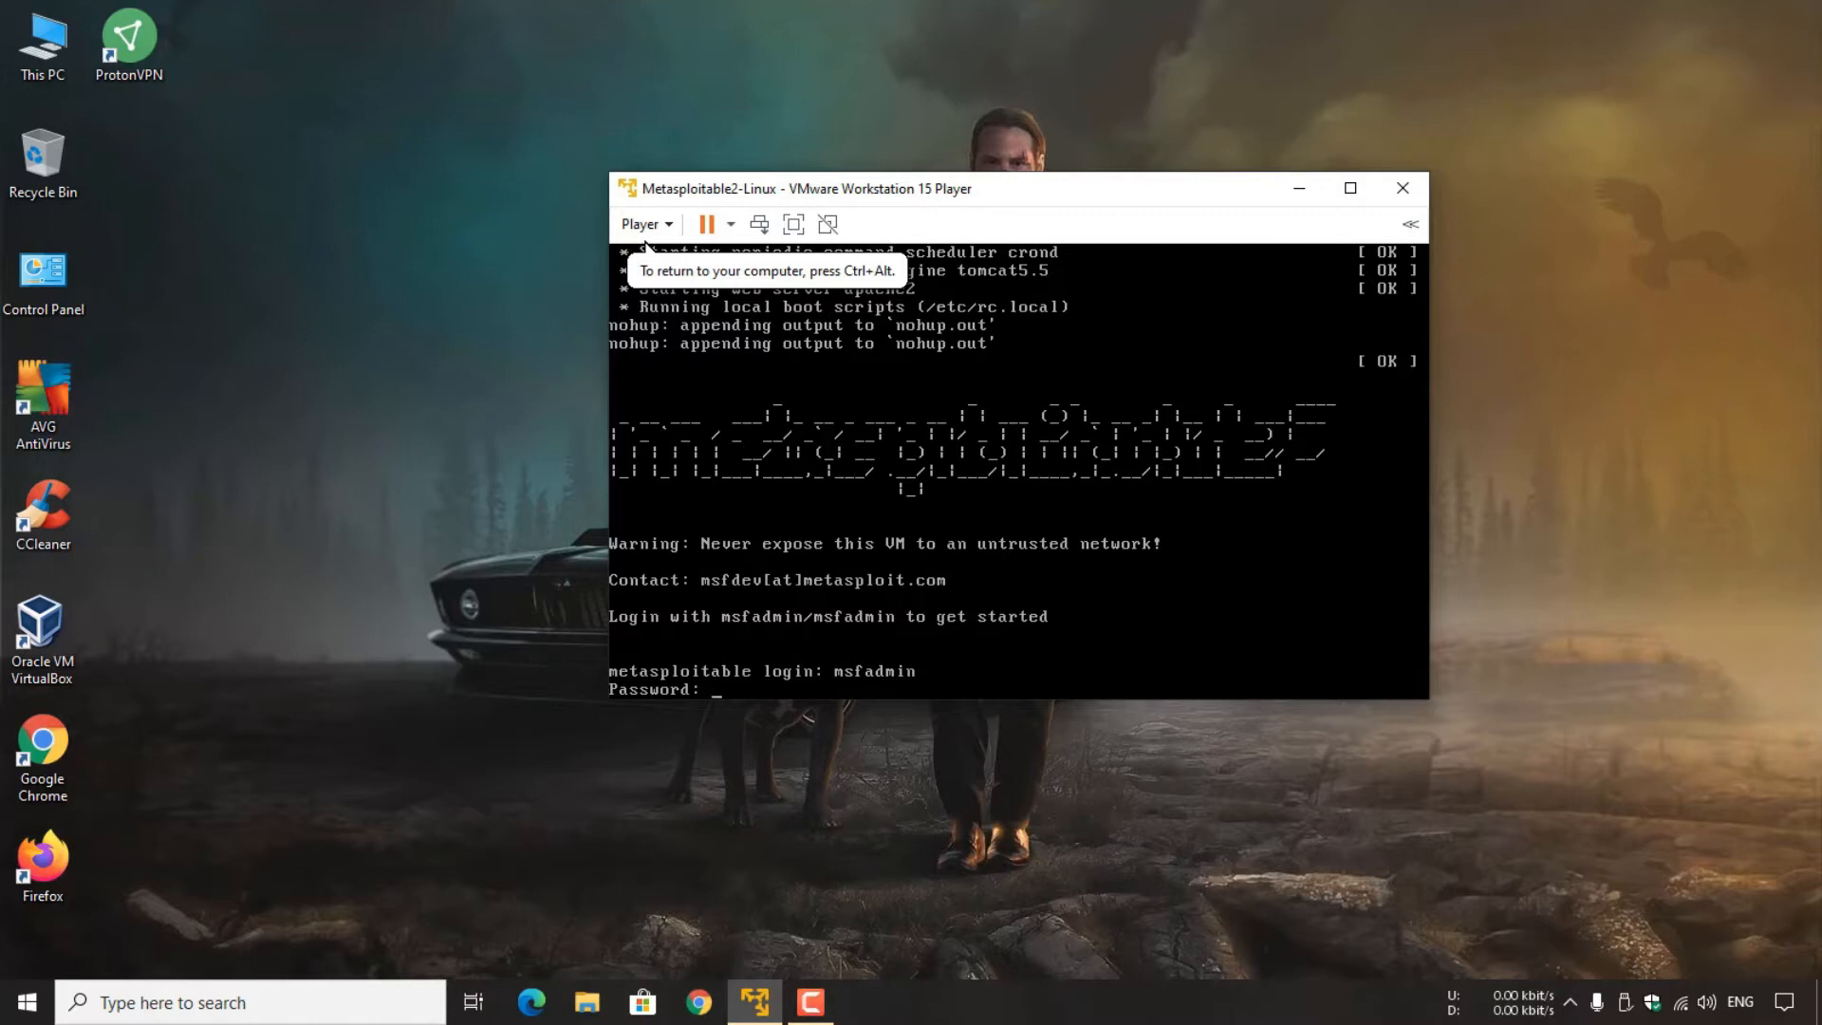
key("Return")
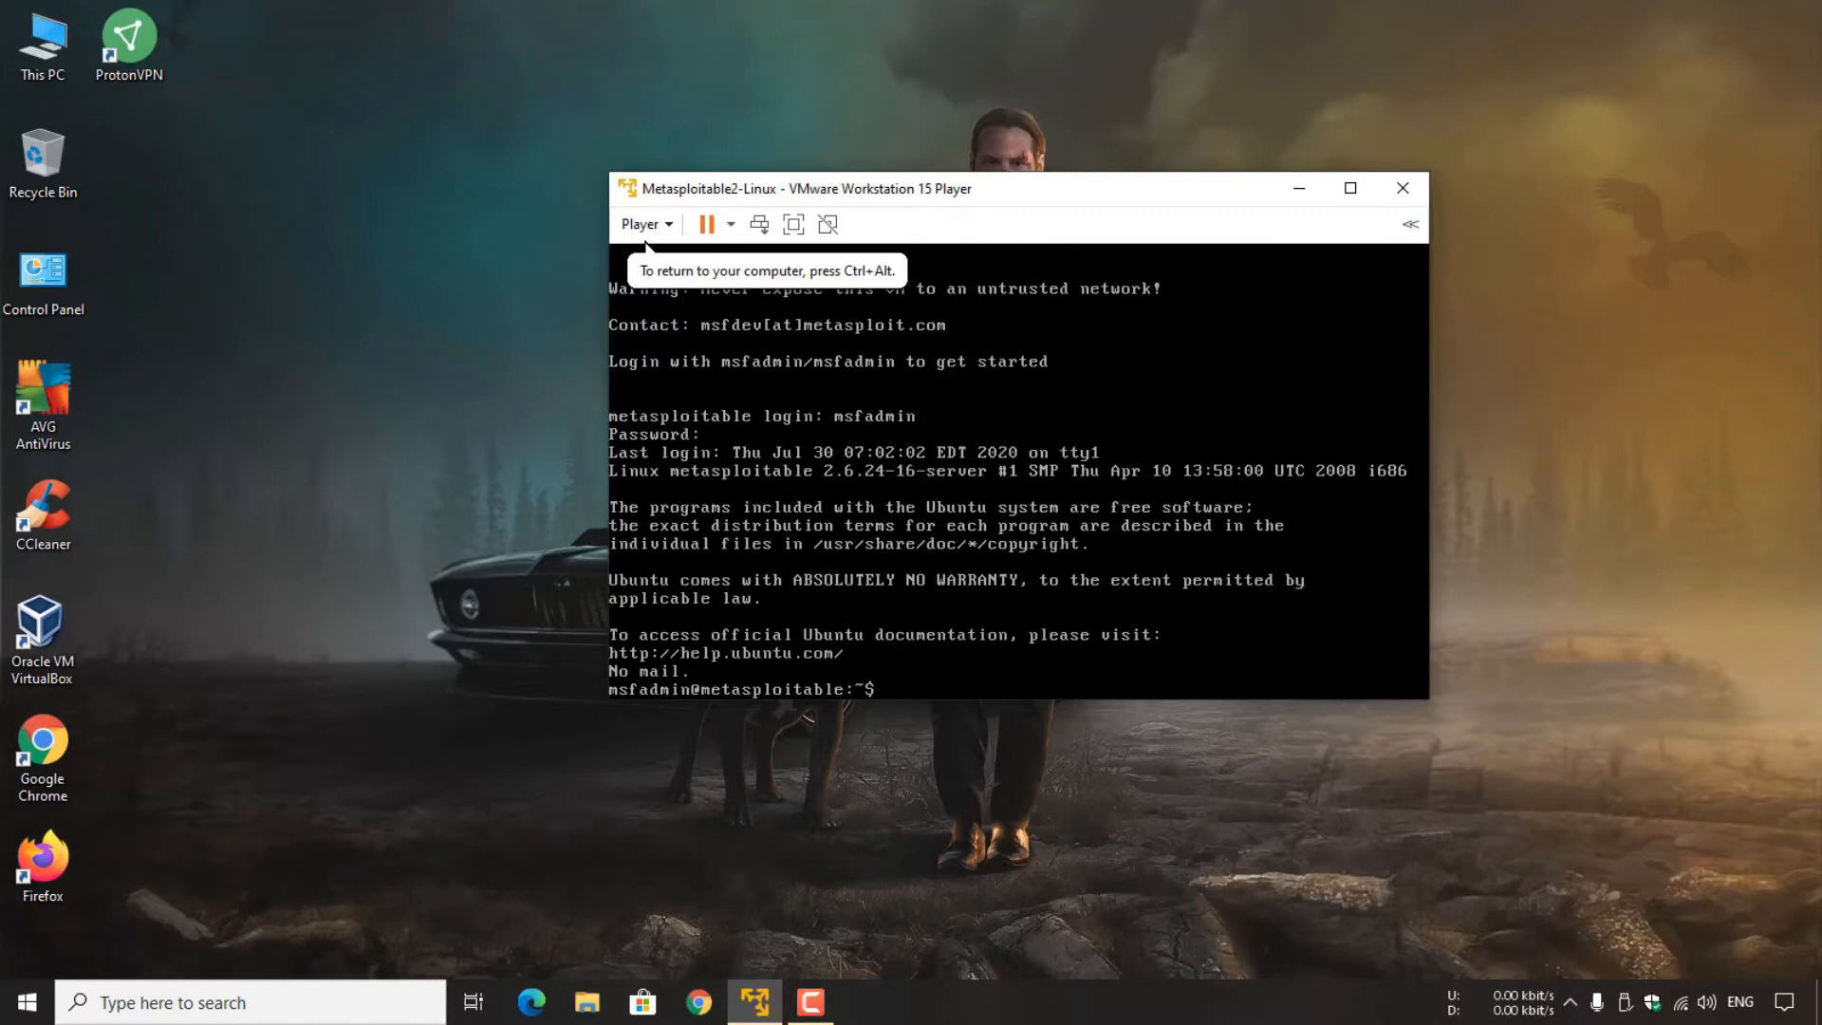
- Display the Metasploitable2 machine's network configuration with the ifconfig command
type("ifconfig")
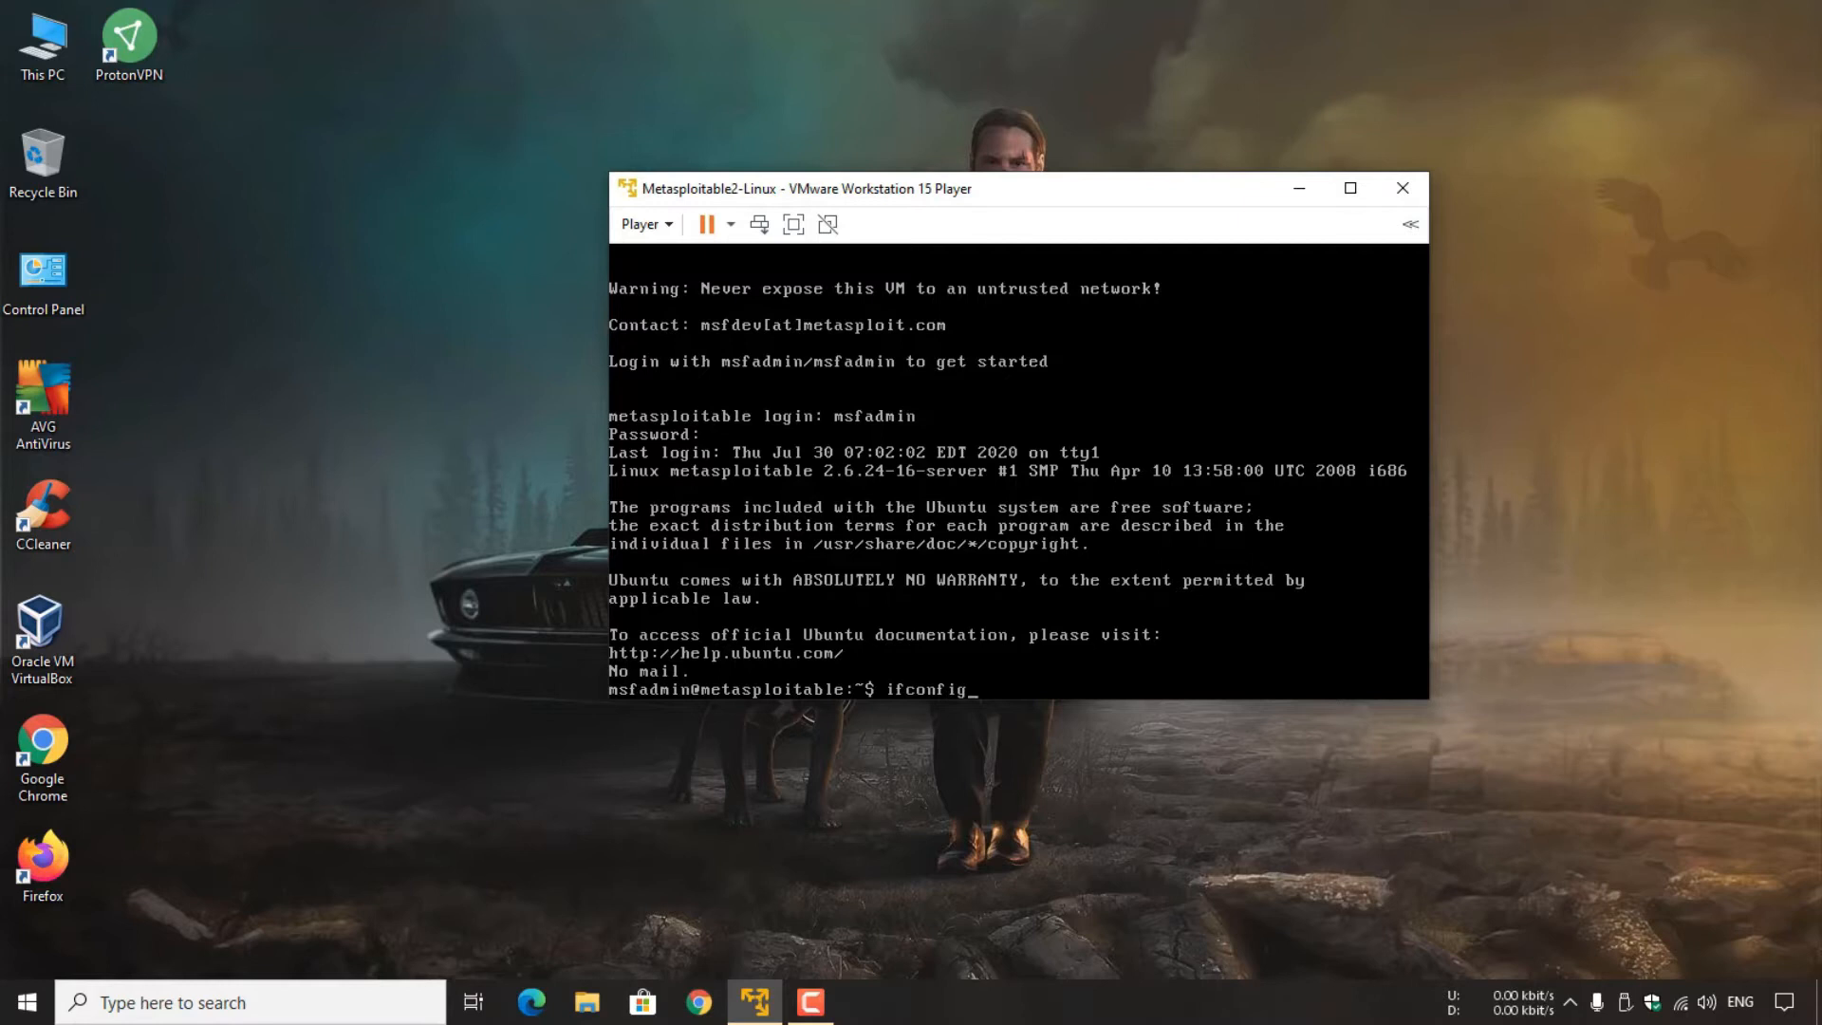
key("Return")
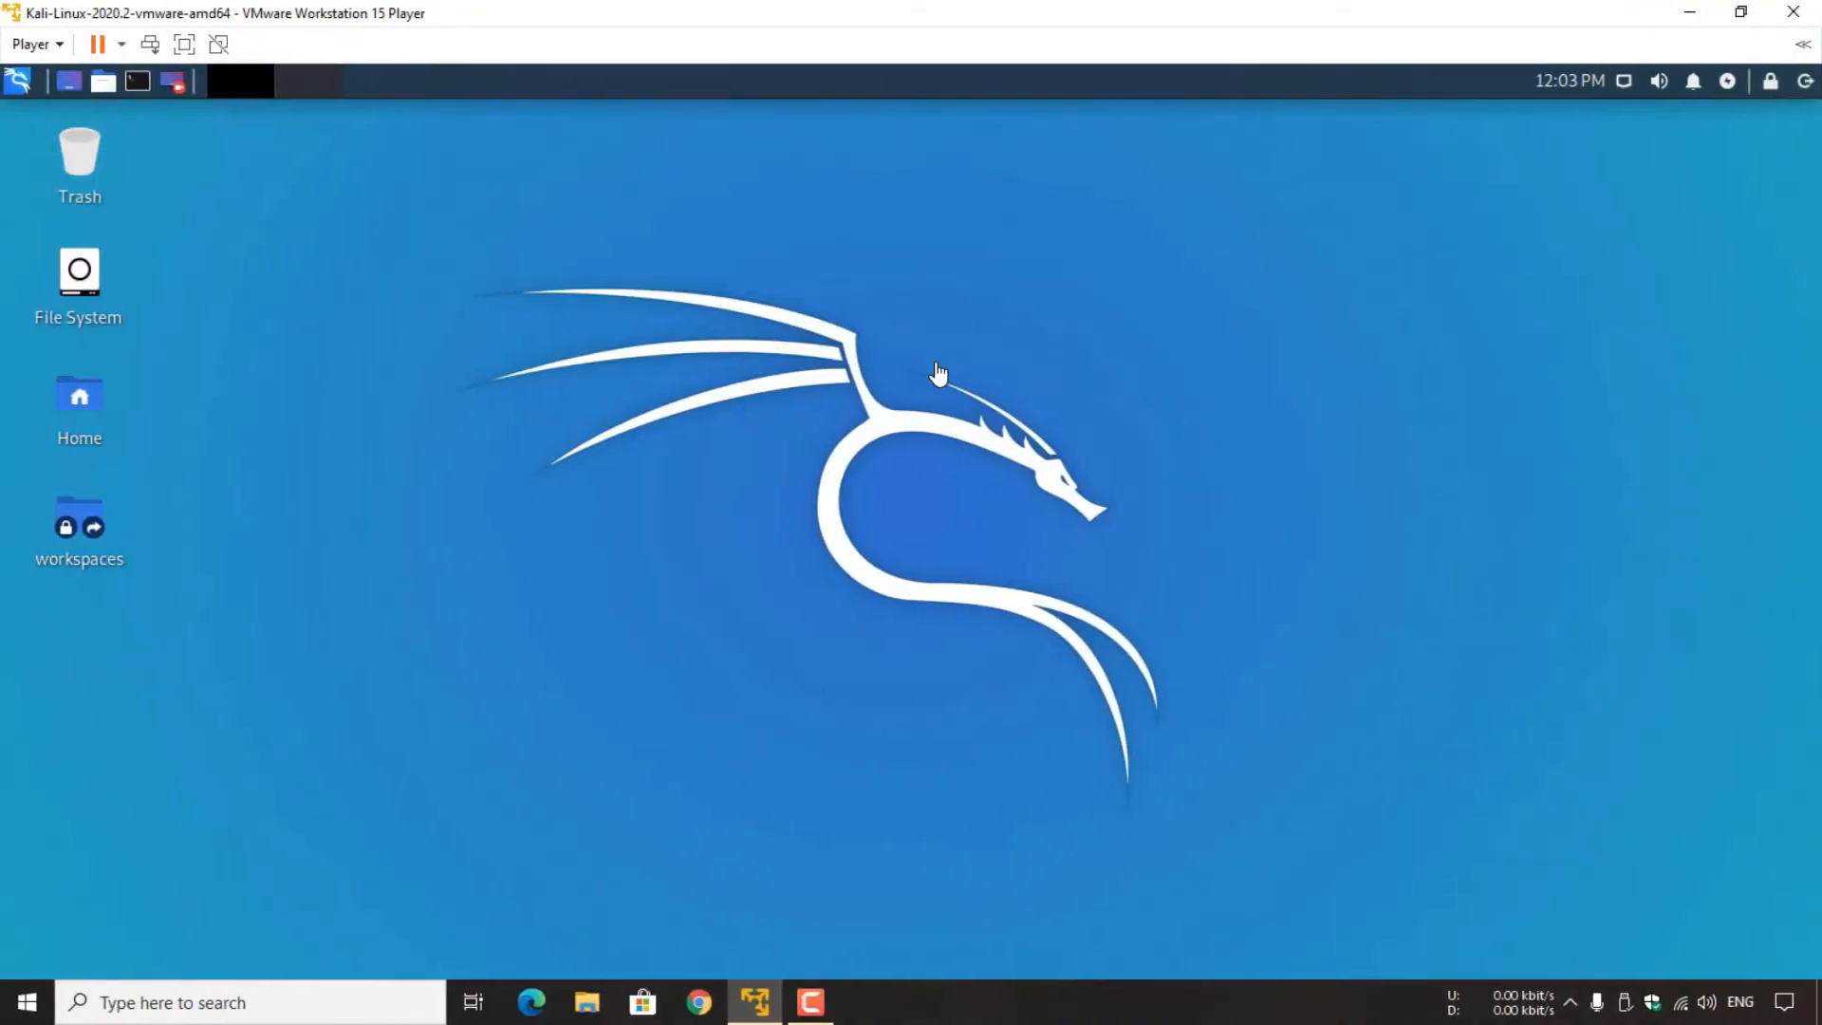
- In Kali's Firefox, download zenmap-7.80-1.noarch.rpm from the Linux RPM section of nmap.org/download.html, and minimize the browser
left_click(932, 363)
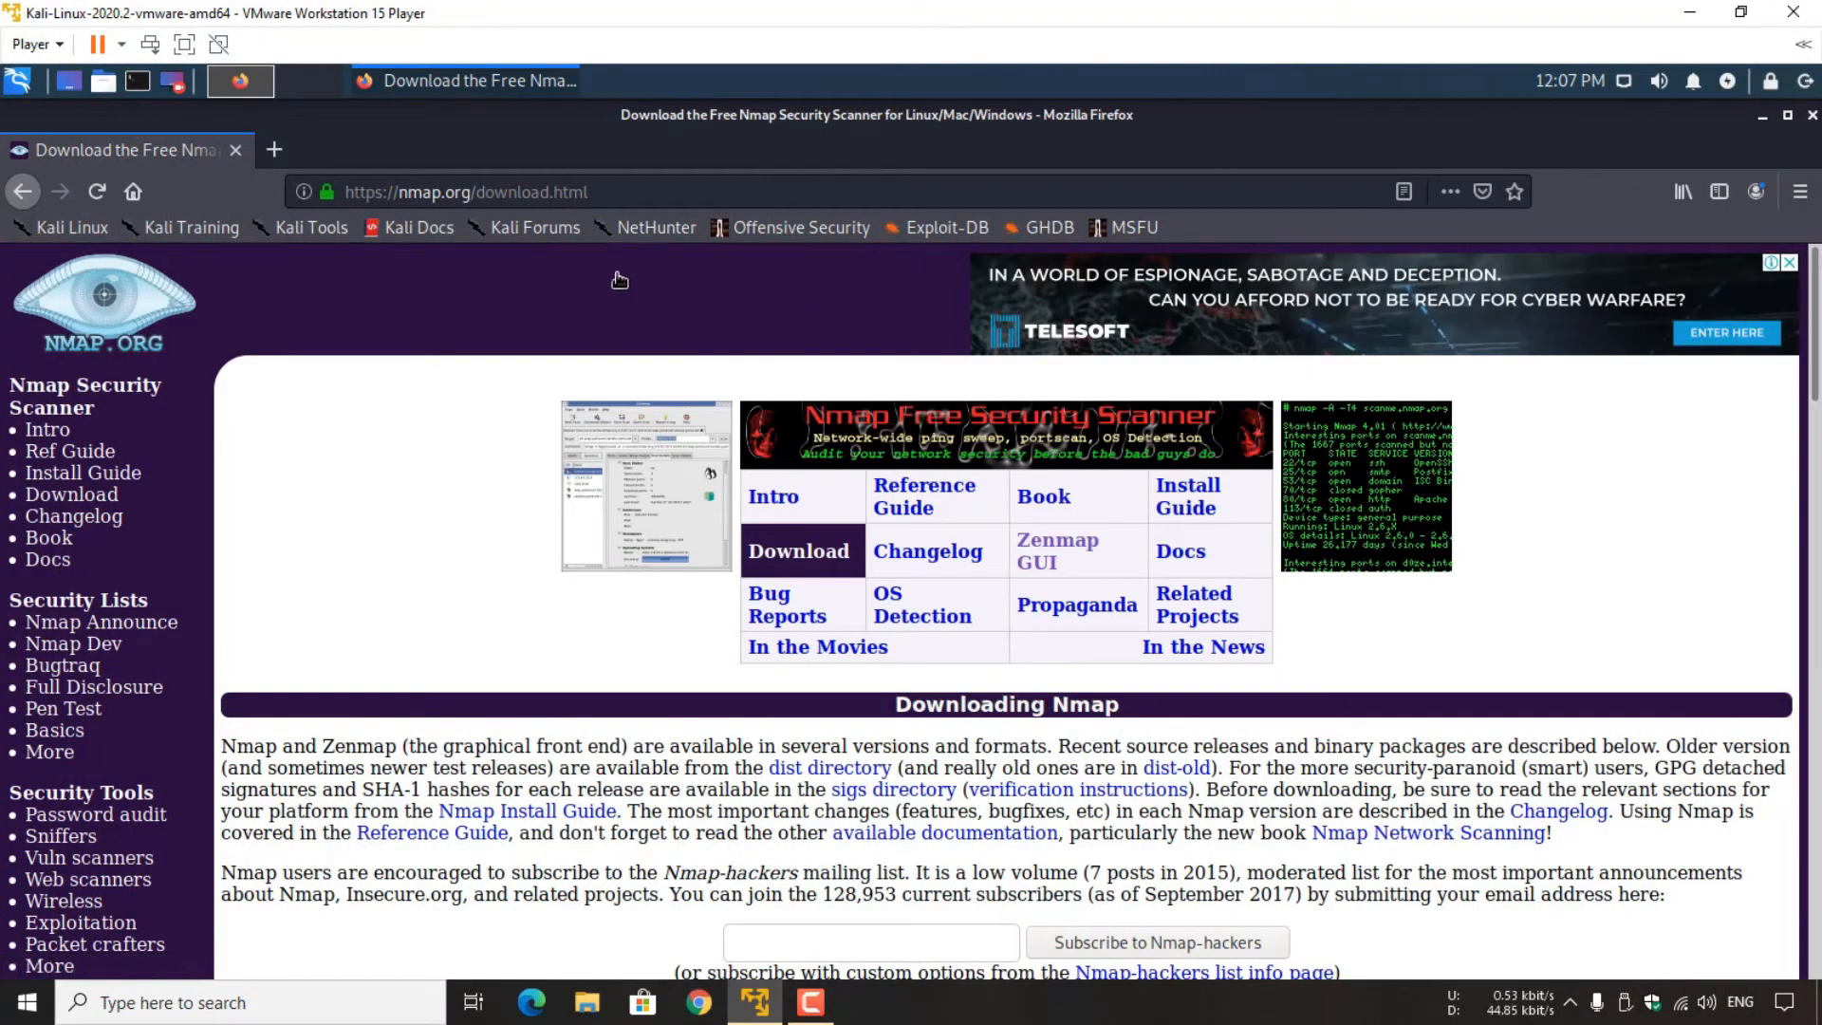
left_click(650, 193)
left_click(570, 320)
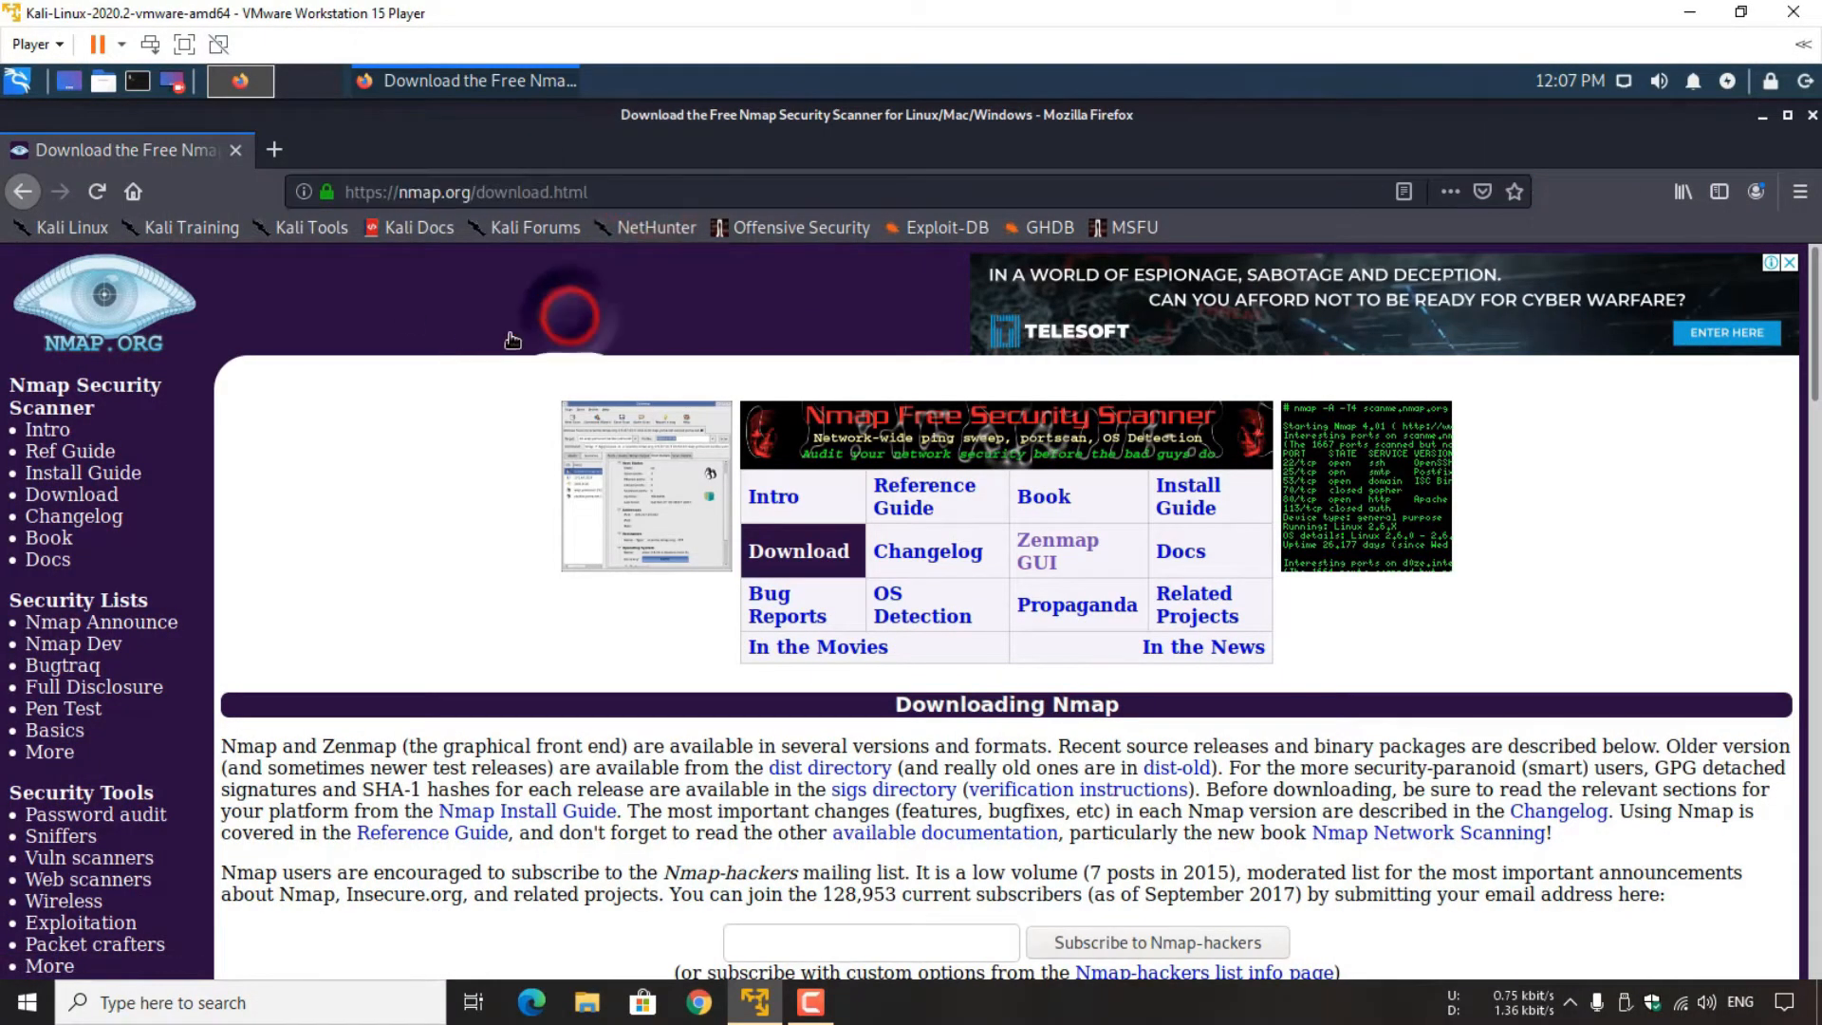
scroll(757, 363, "down", 7)
scroll(757, 362, "down", 3)
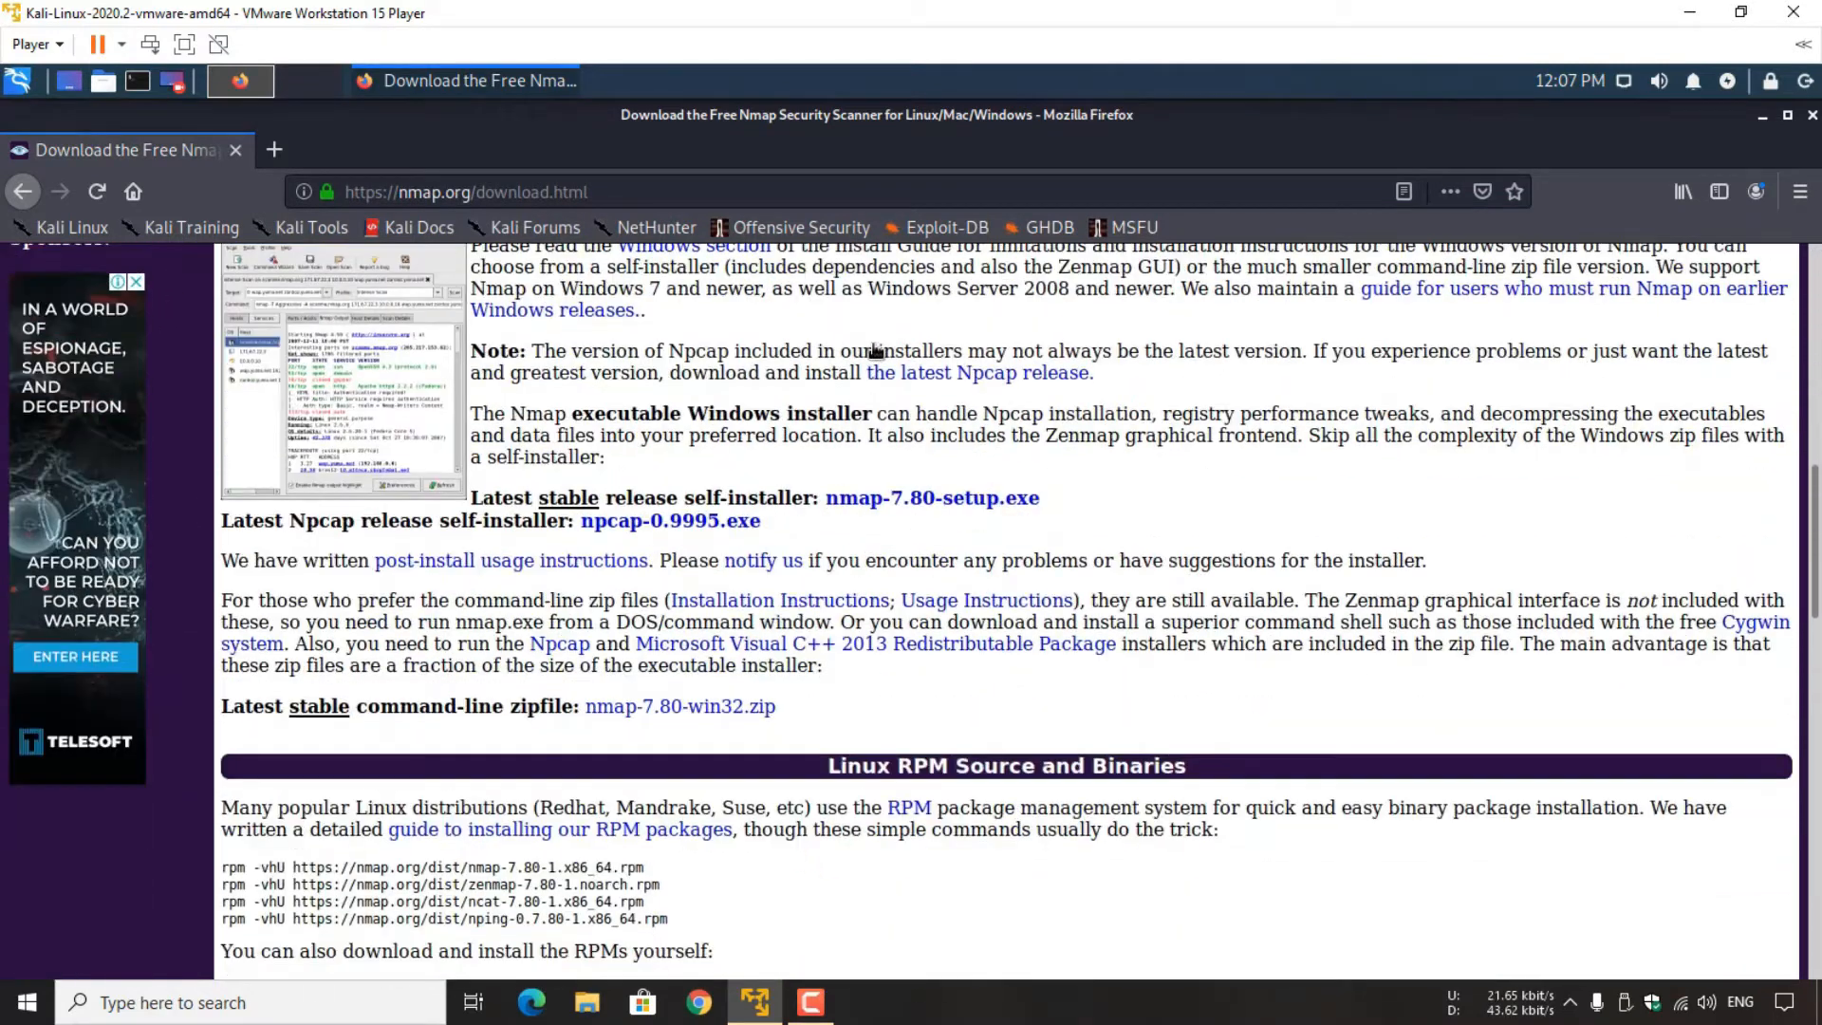
scroll(759, 327, "down", 3)
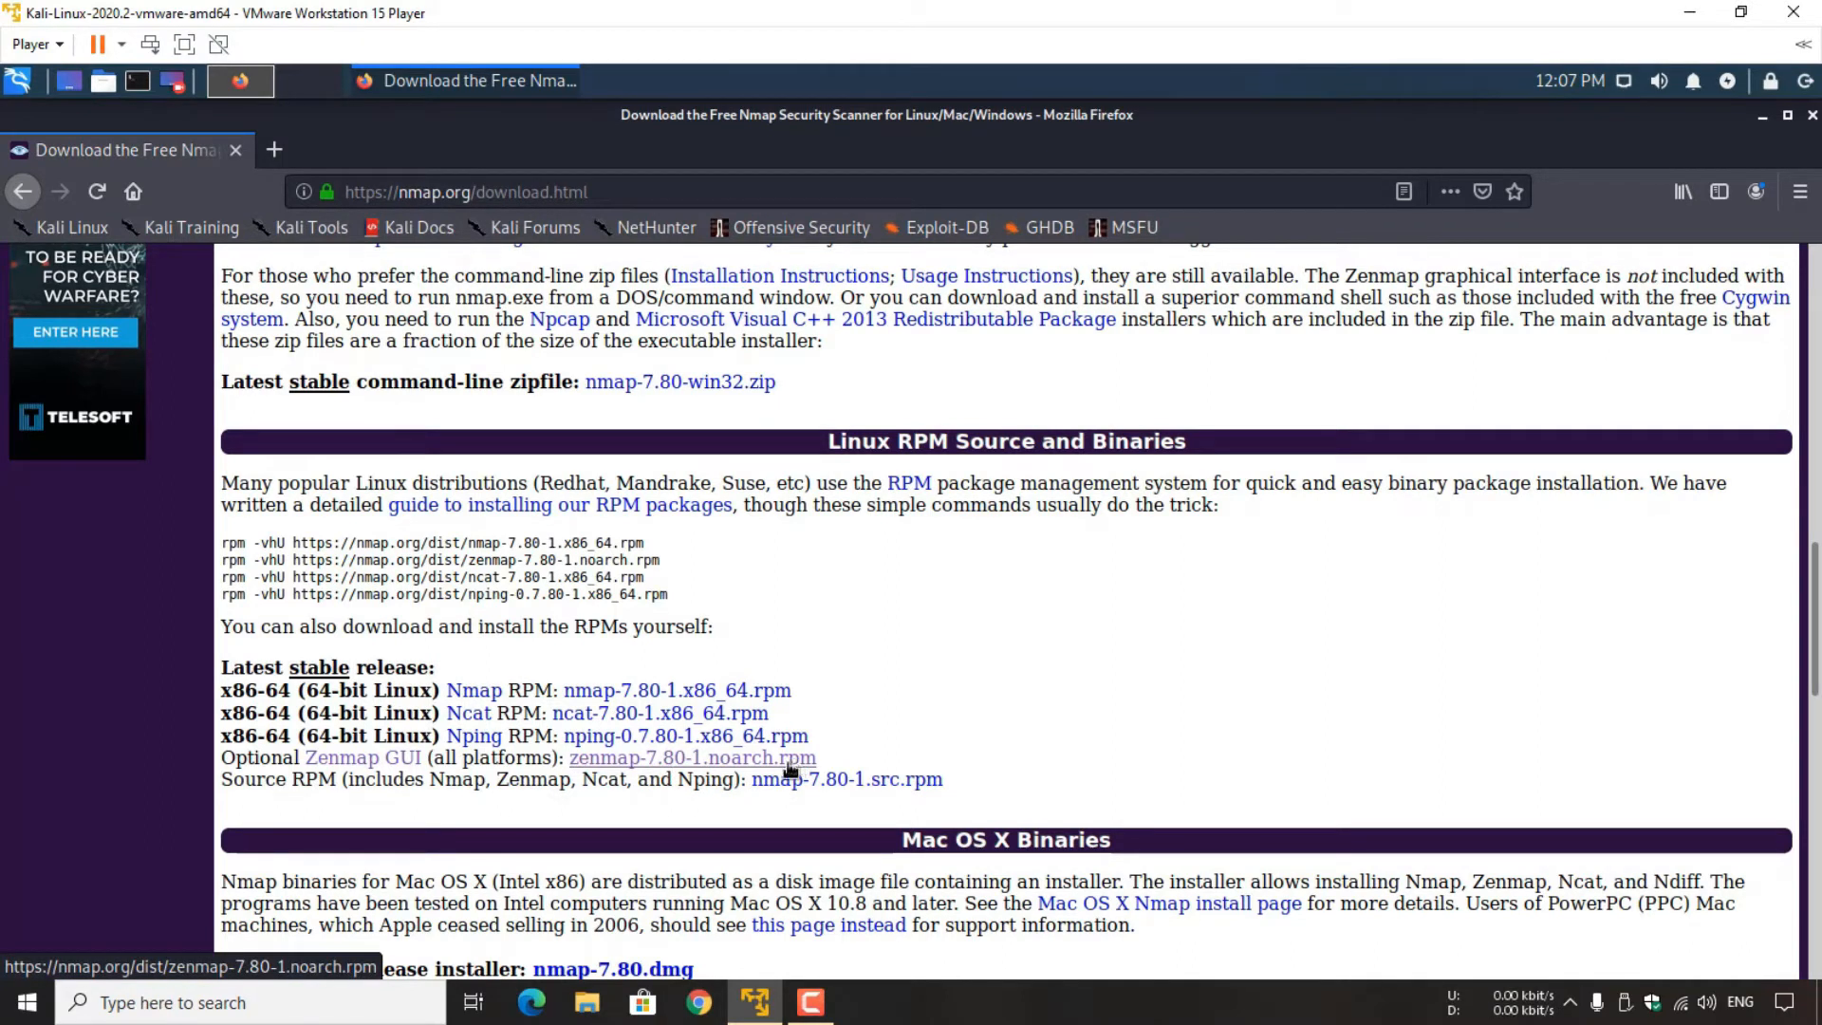
left_click(679, 759)
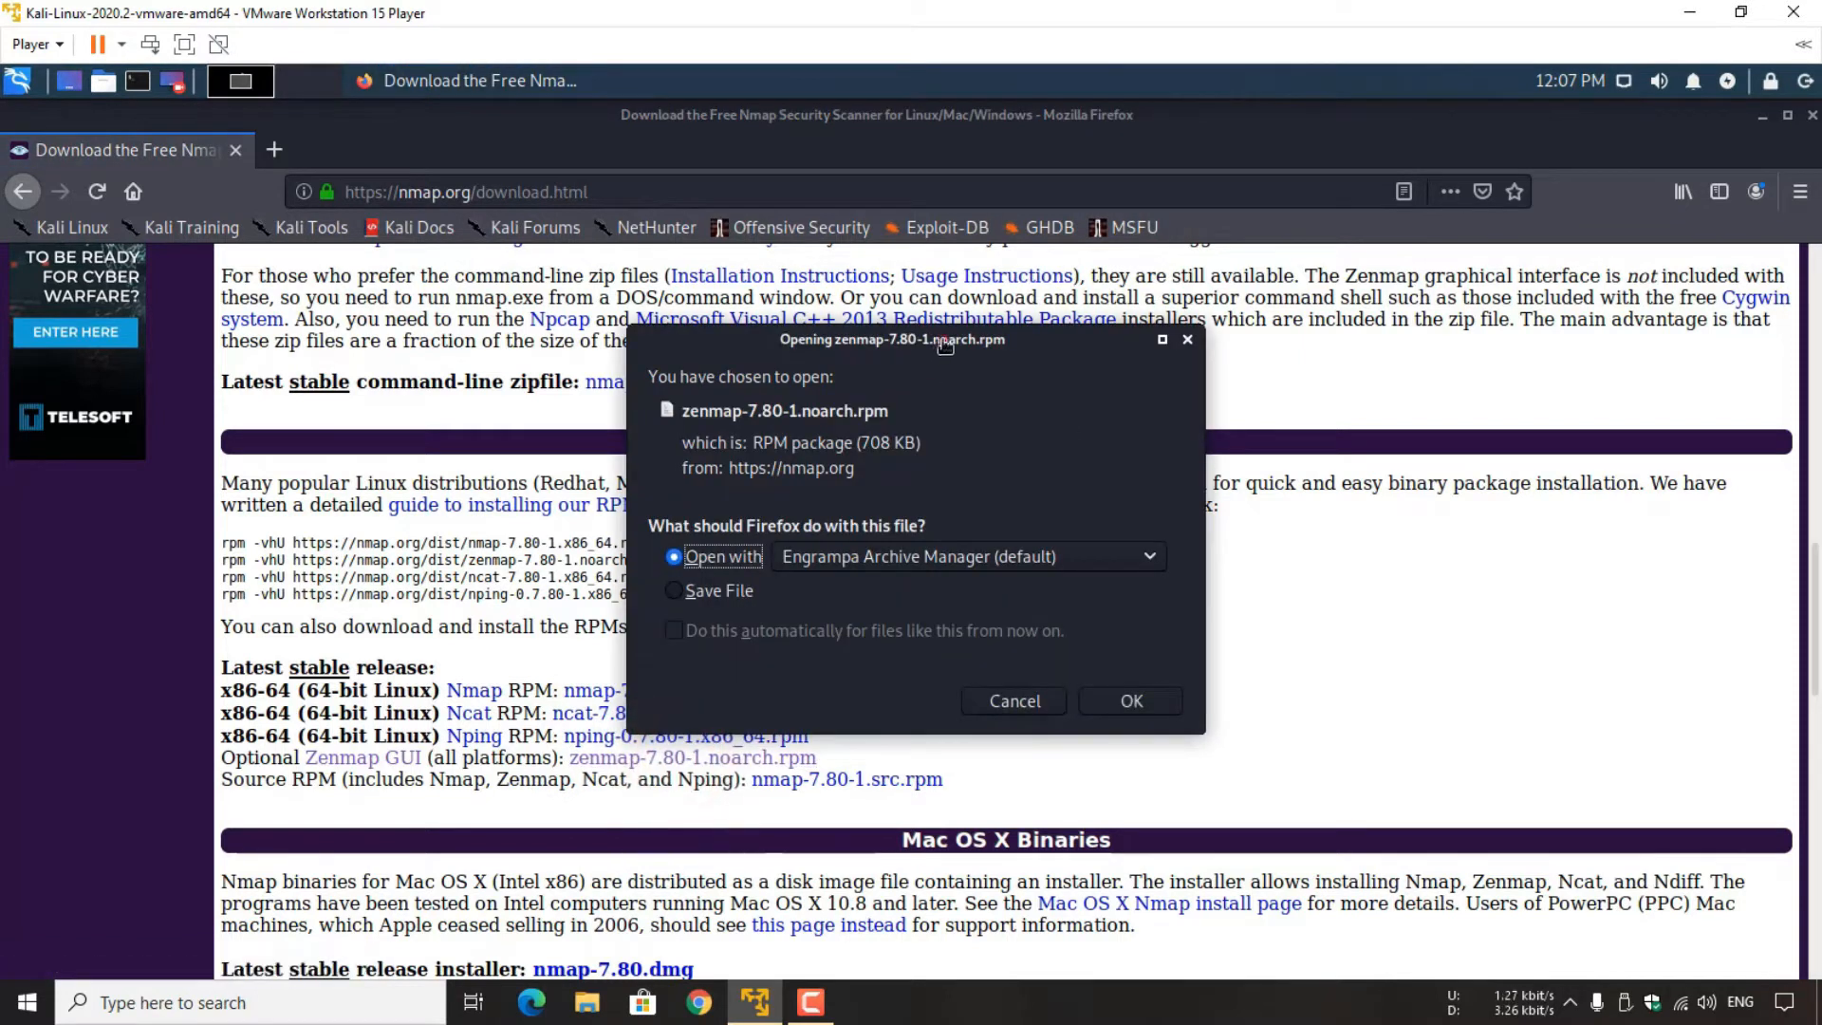
left_click_drag(935, 327, 1007, 318)
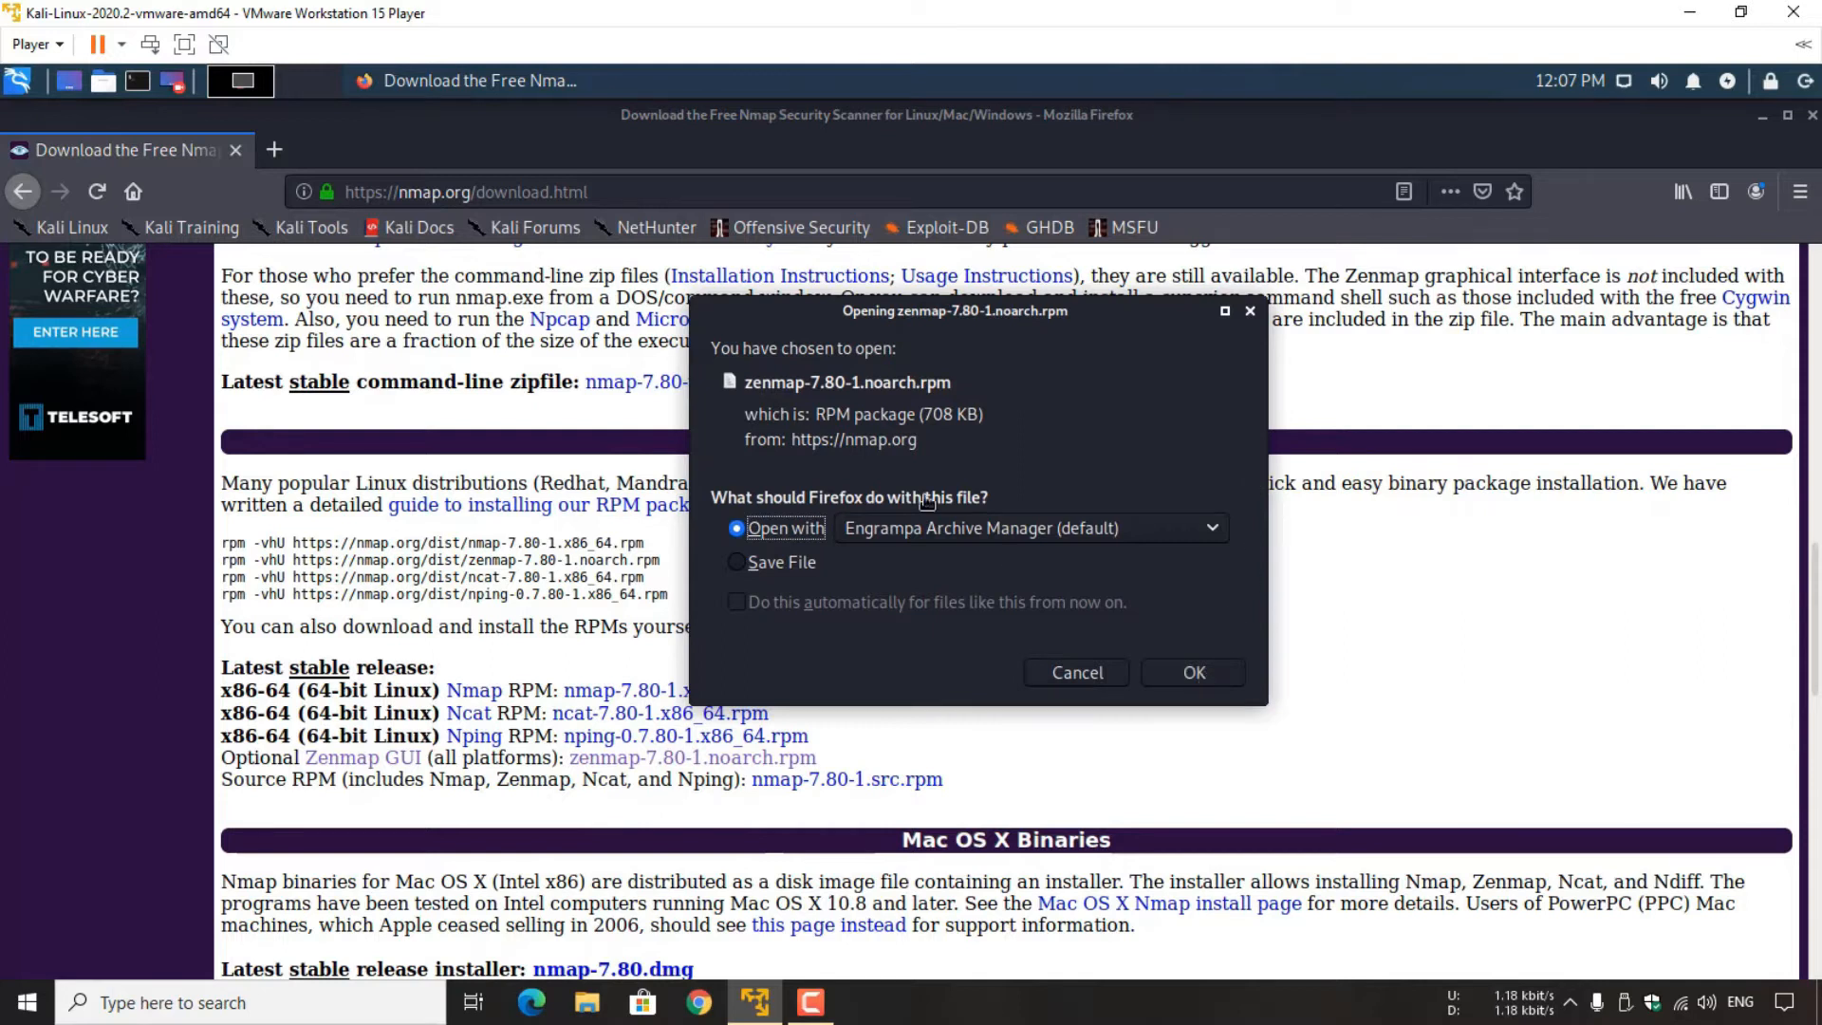
left_click(1194, 674)
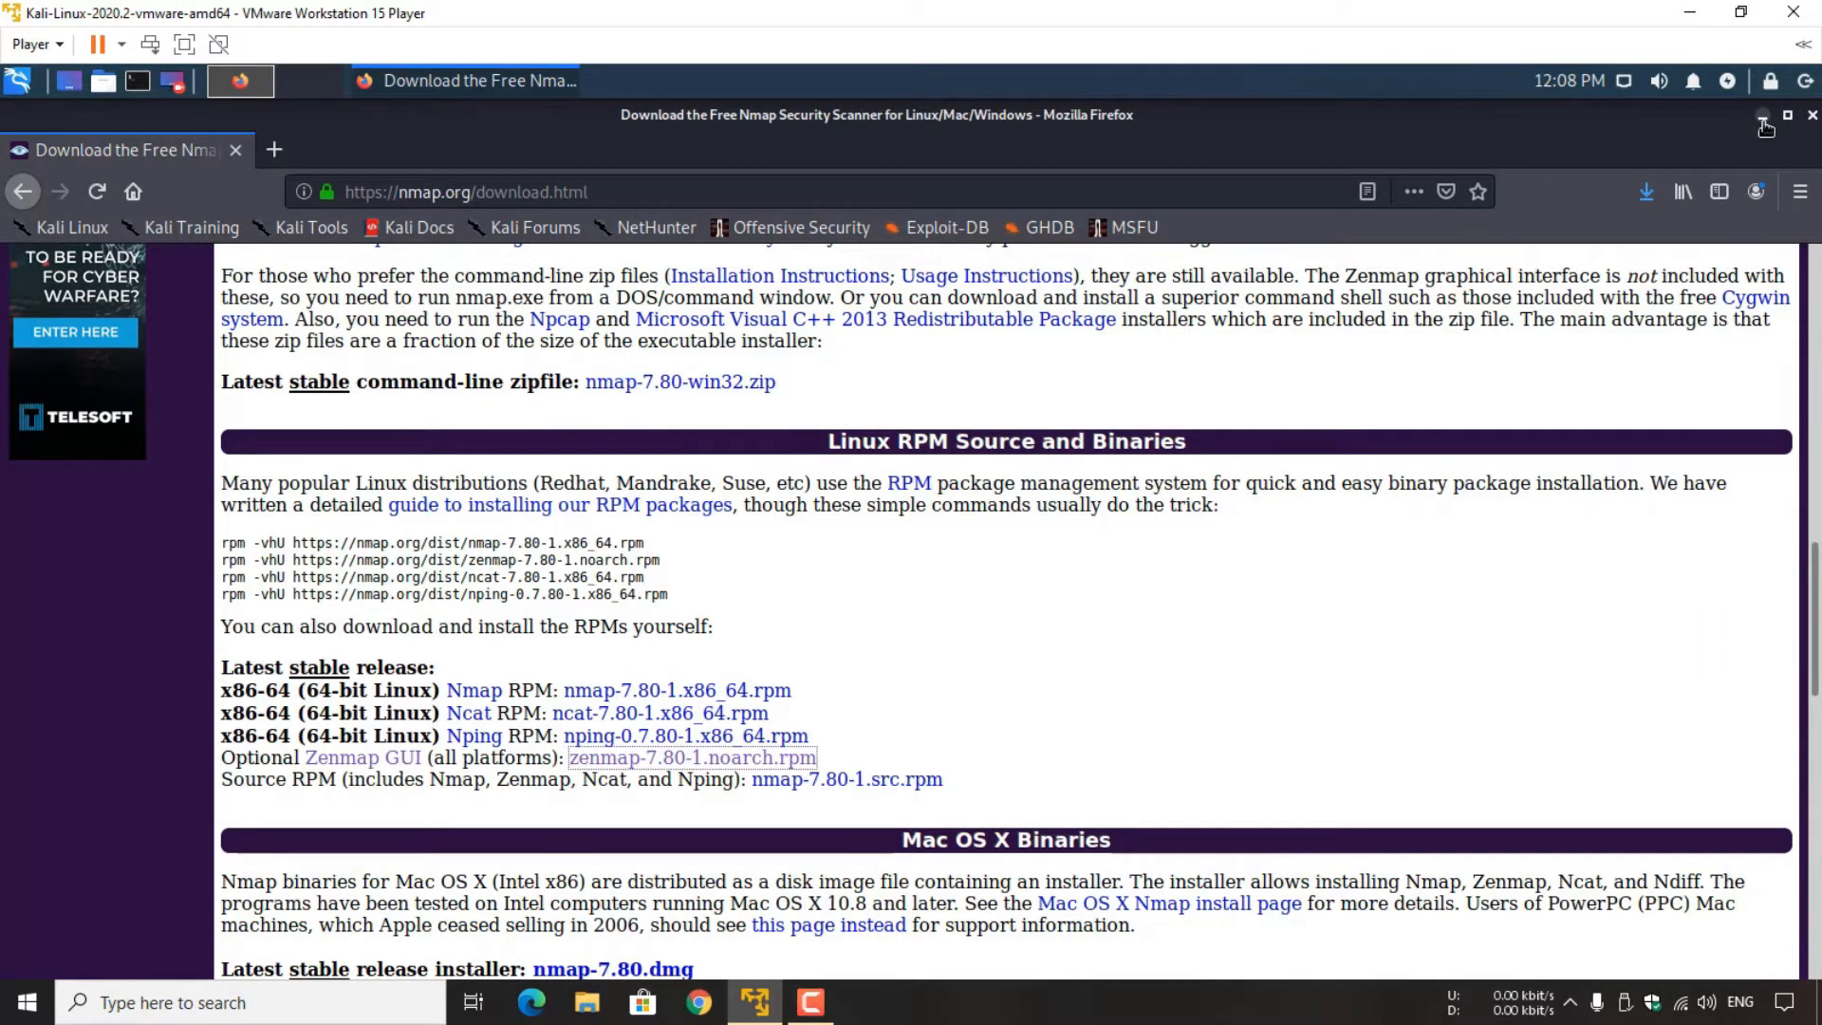
left_click(1762, 118)
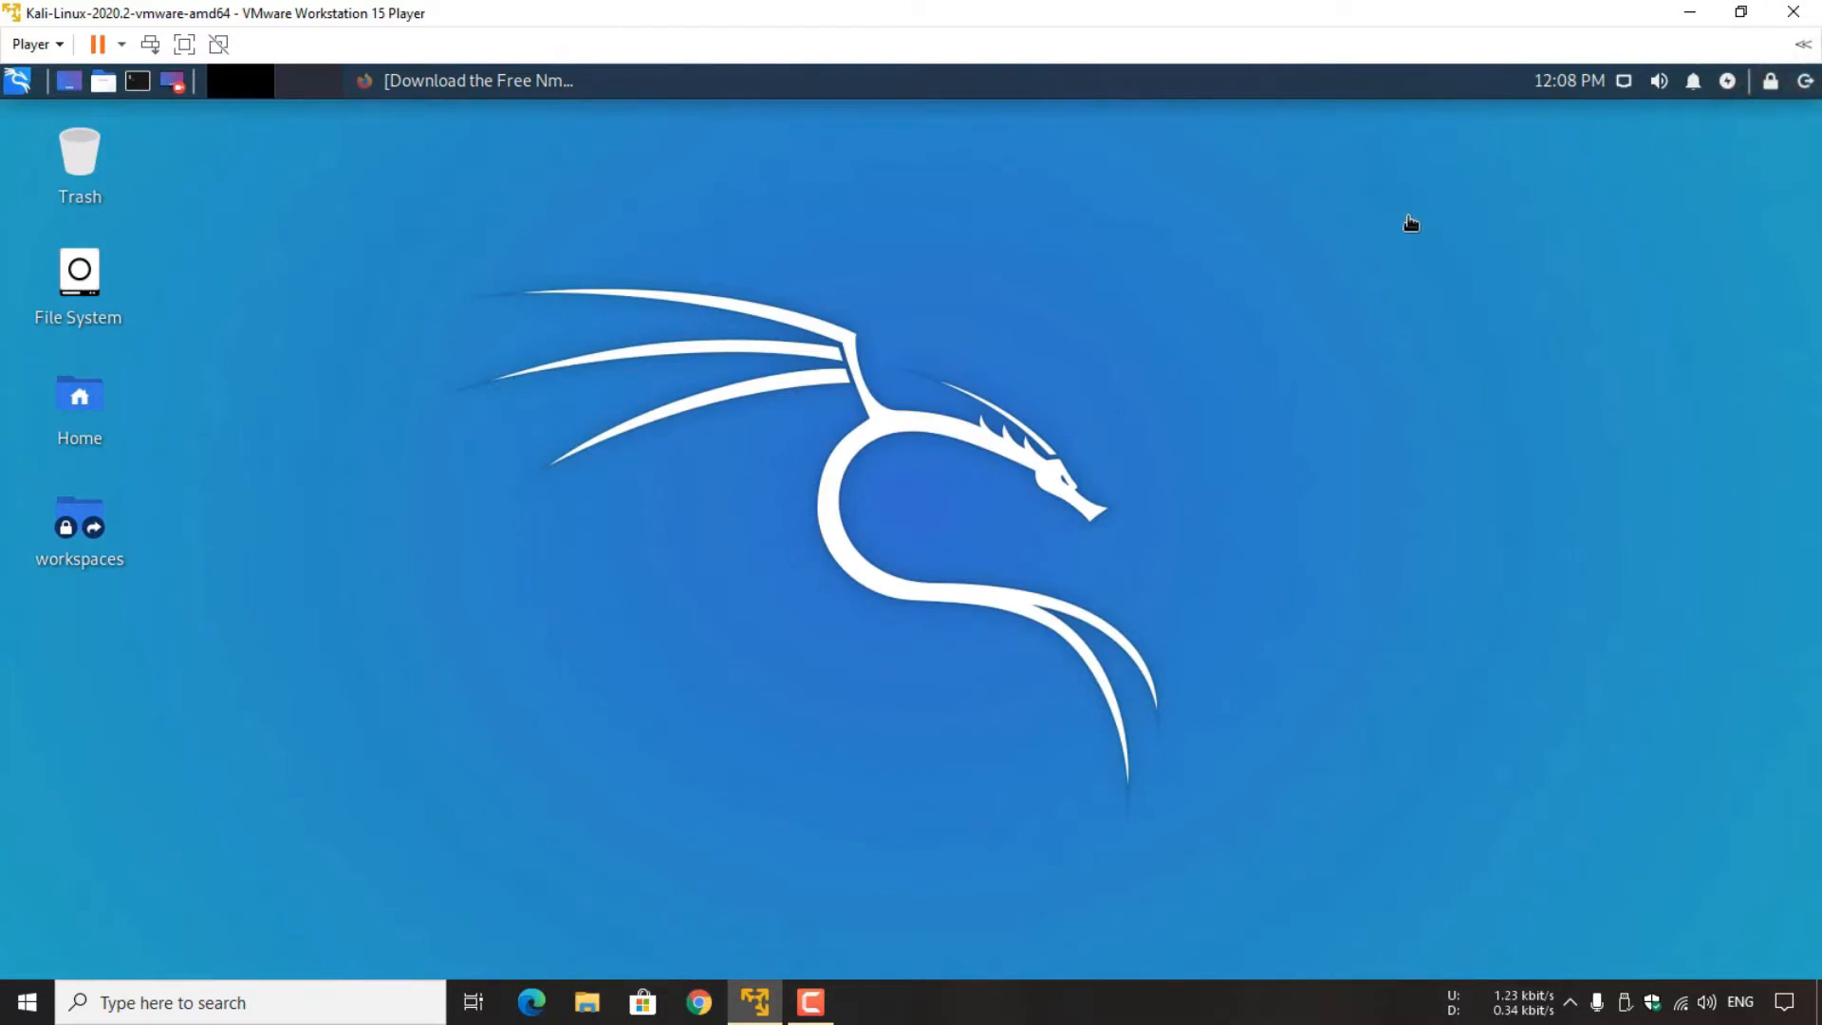
- Open a terminal in Kali and run sudo apt-get update, entering the sudo password
left_click(137, 85)
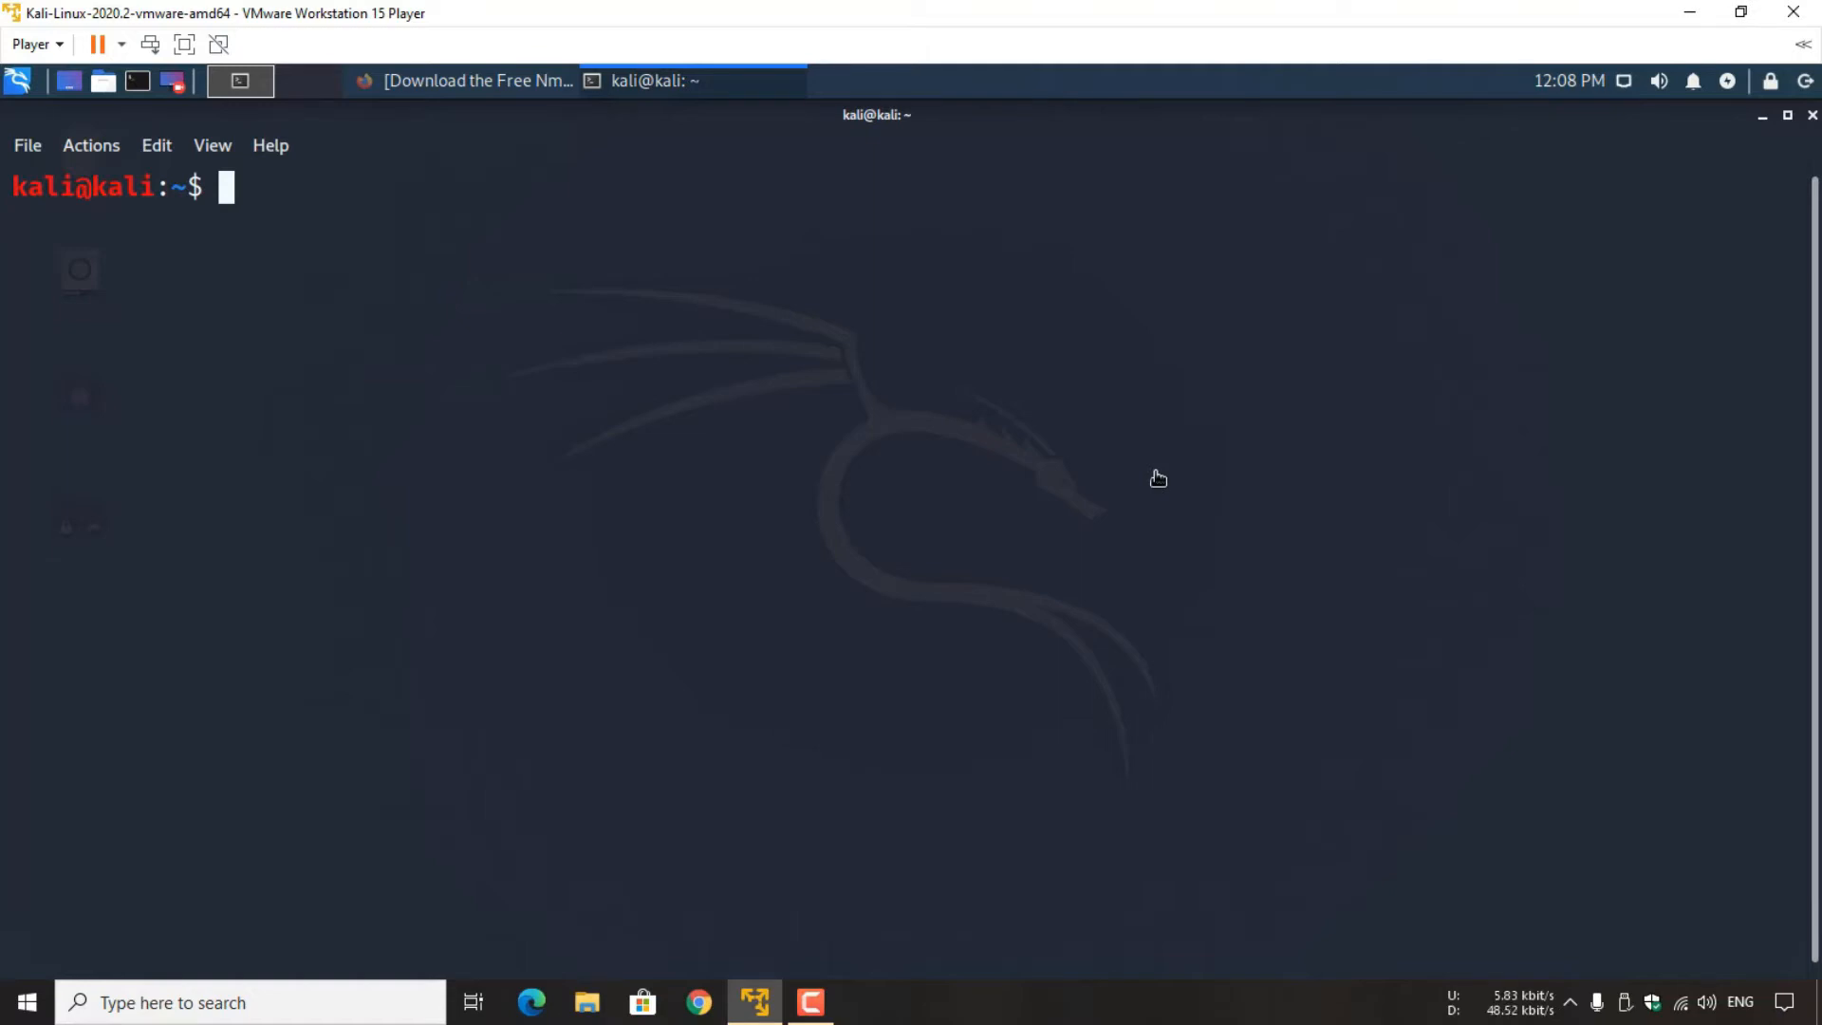
type("sudo apt")
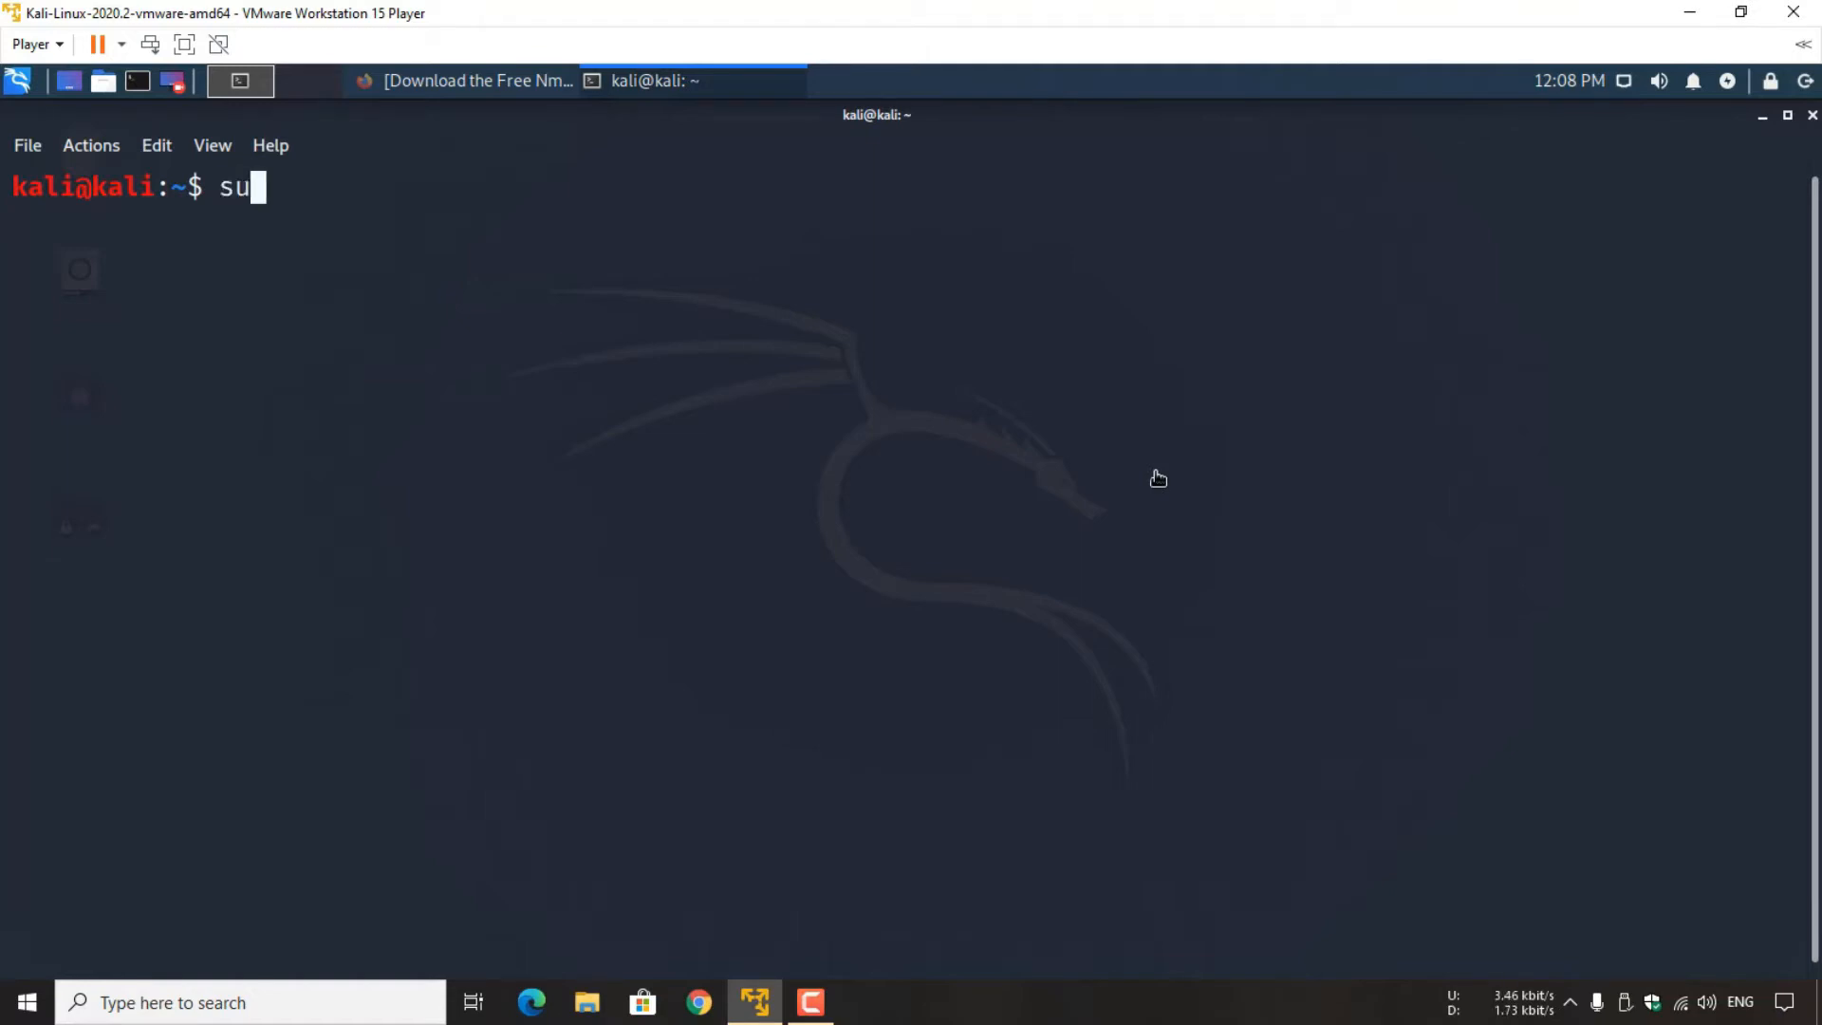
type("-")
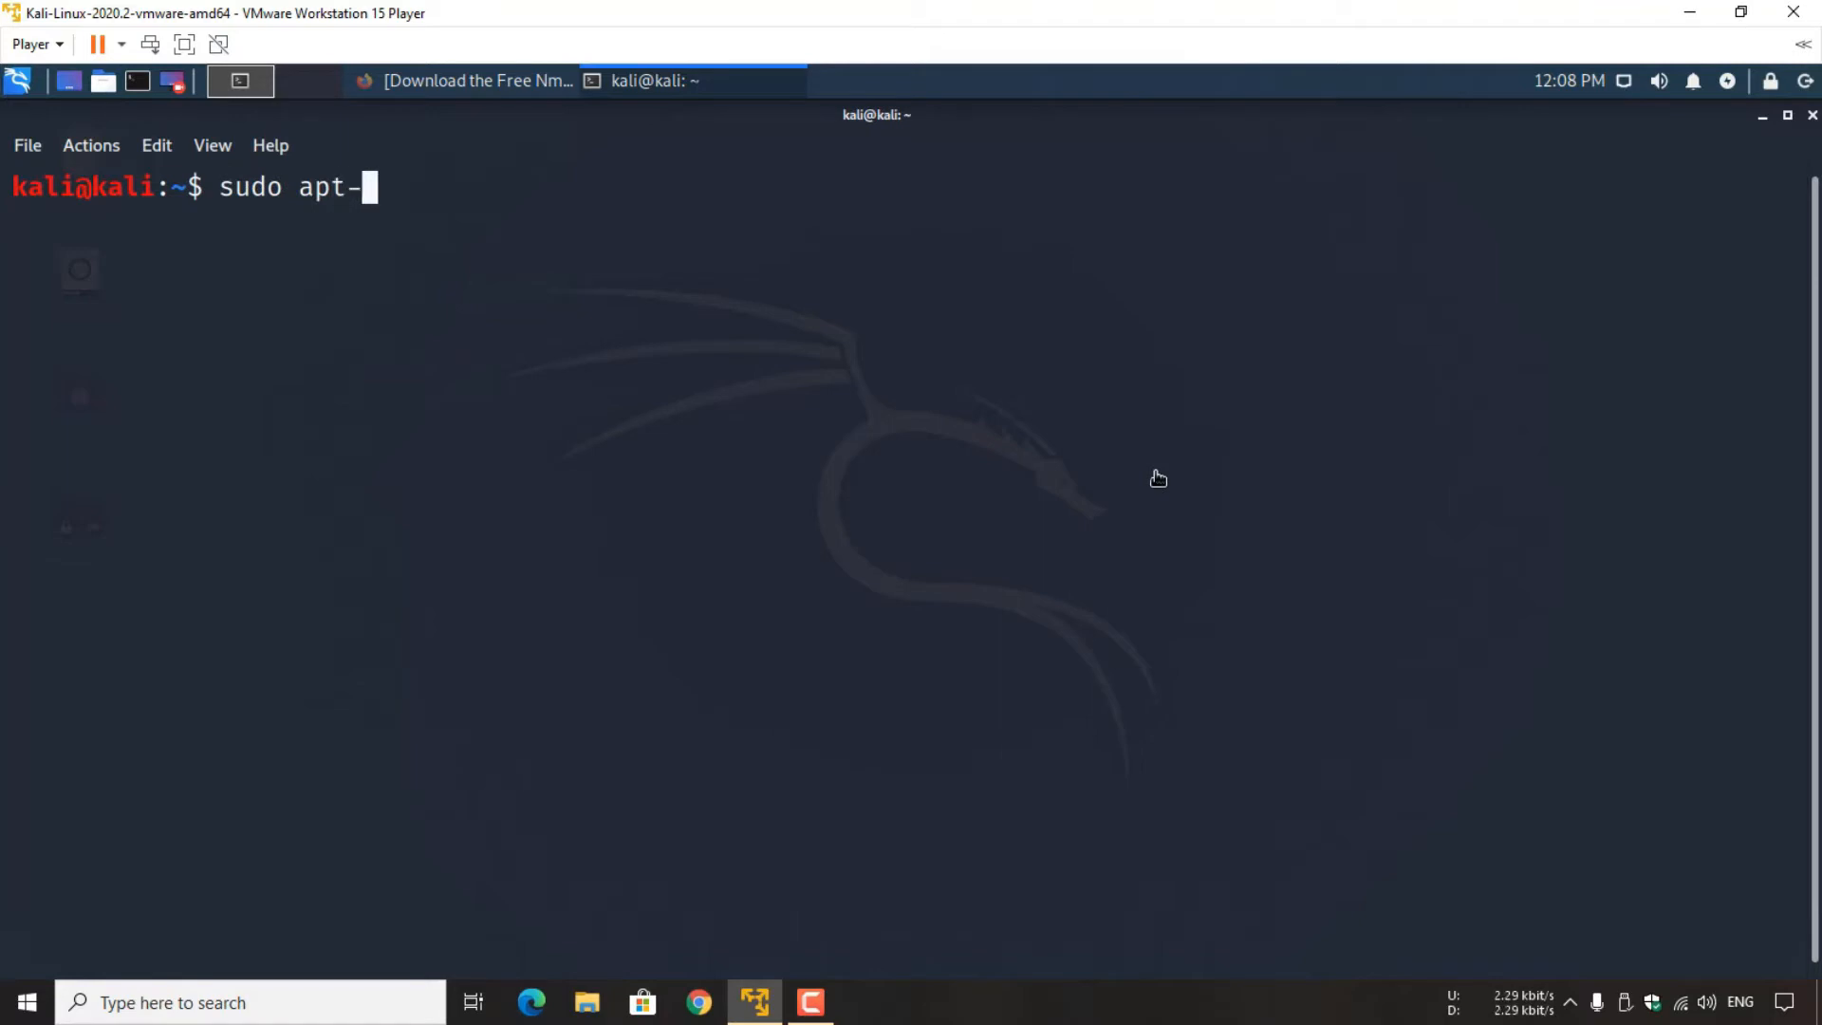
type("get update")
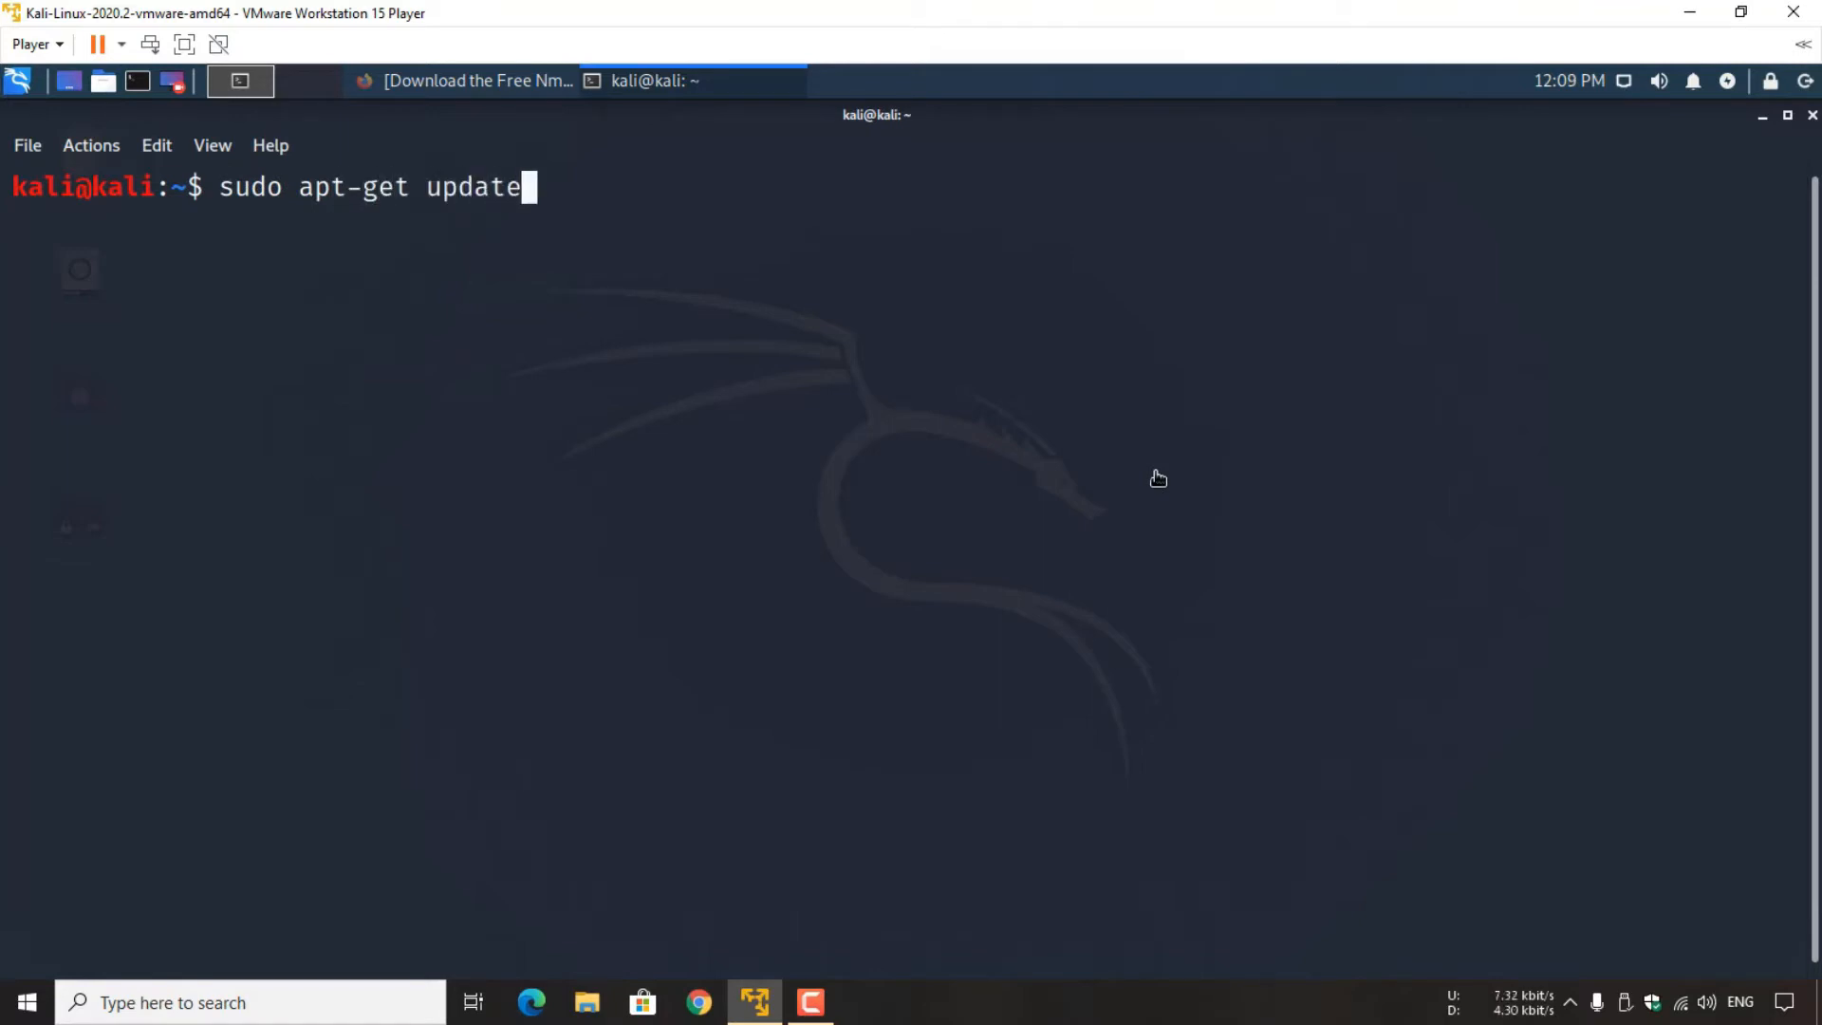
key("Return")
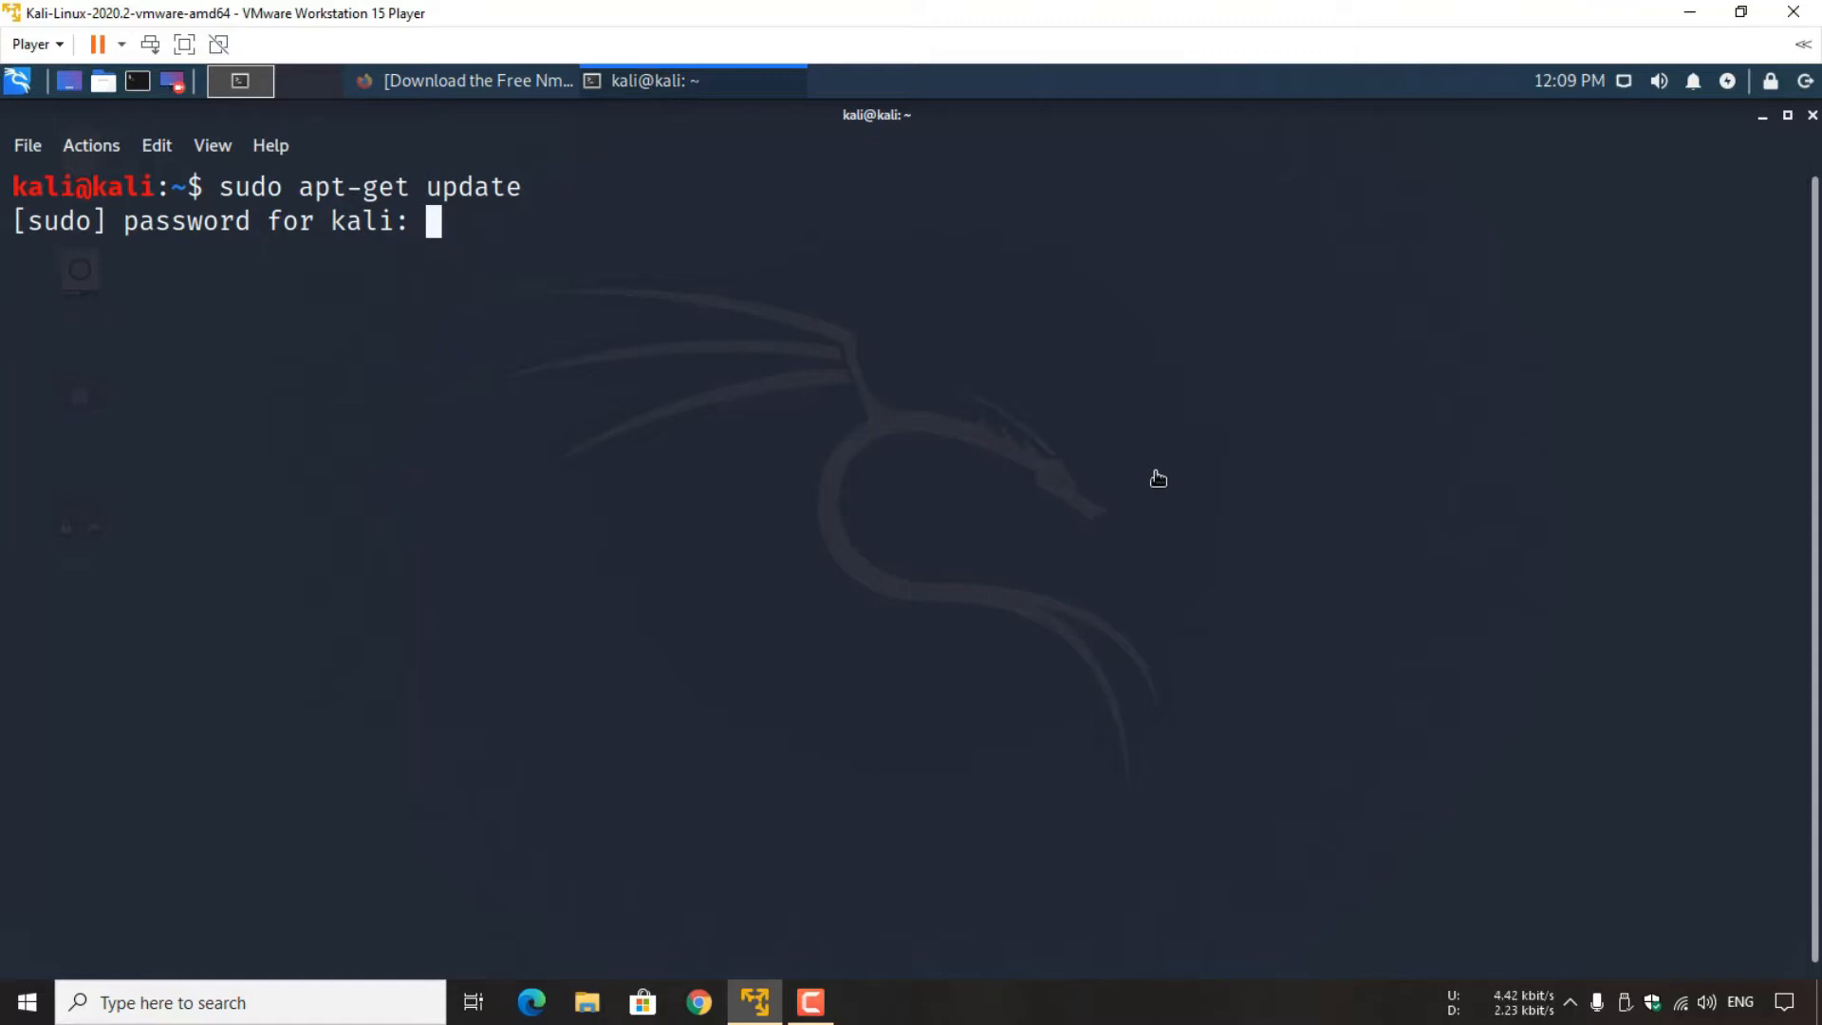
key("Return")
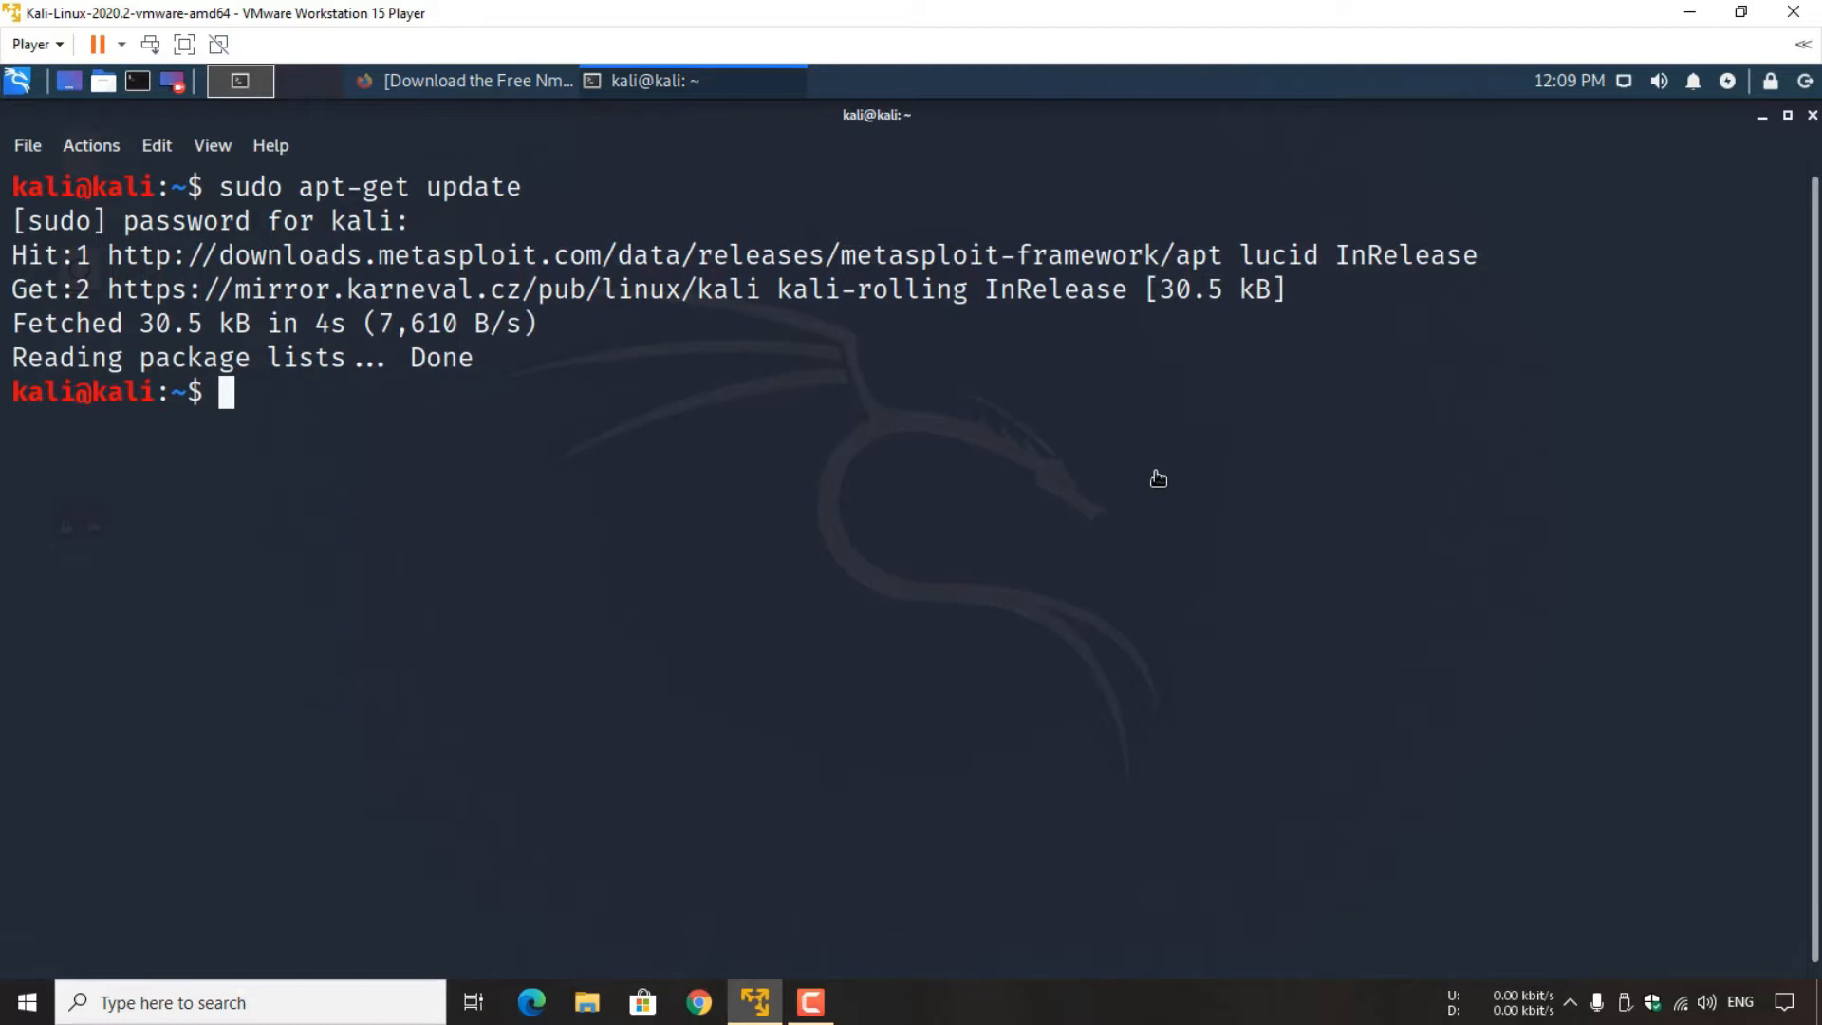
- Check the downloaded Zenmap RPM in Firefox and install the alien package with sudo apt-get install alien
type("sudo apt")
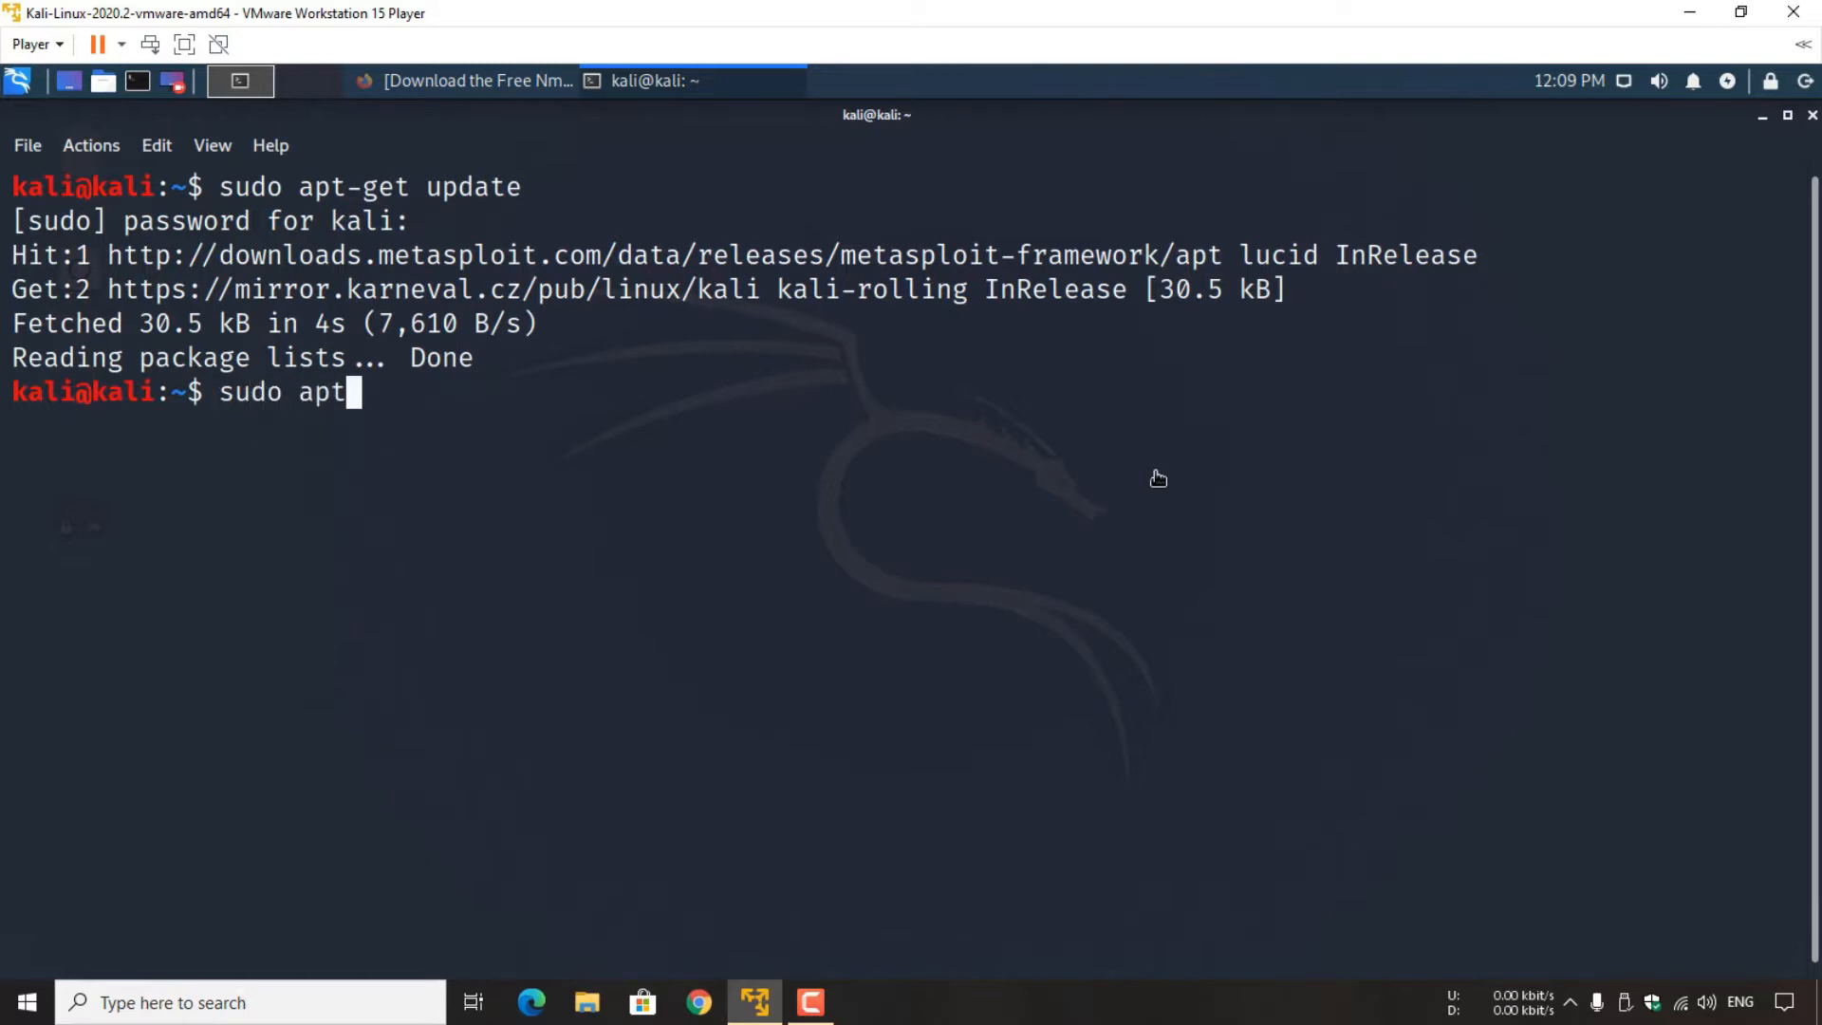
type("-get insta")
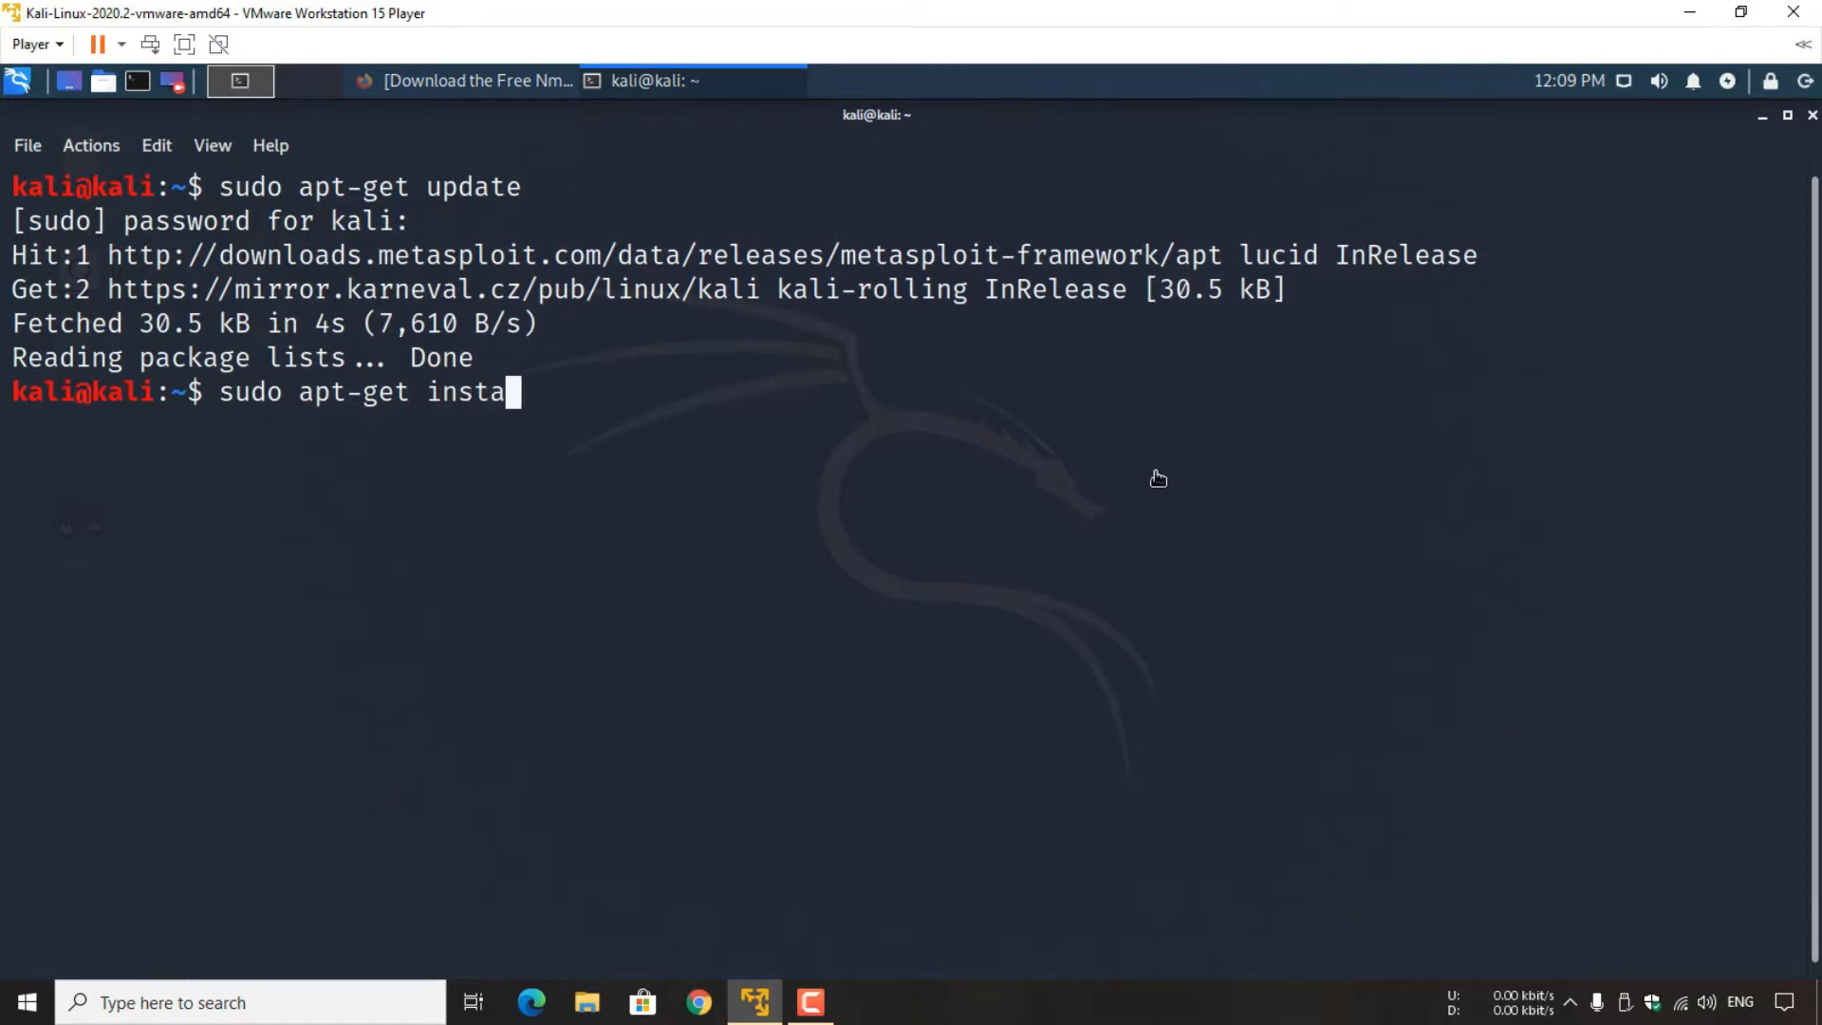
type("ll alien")
left_click(500, 87)
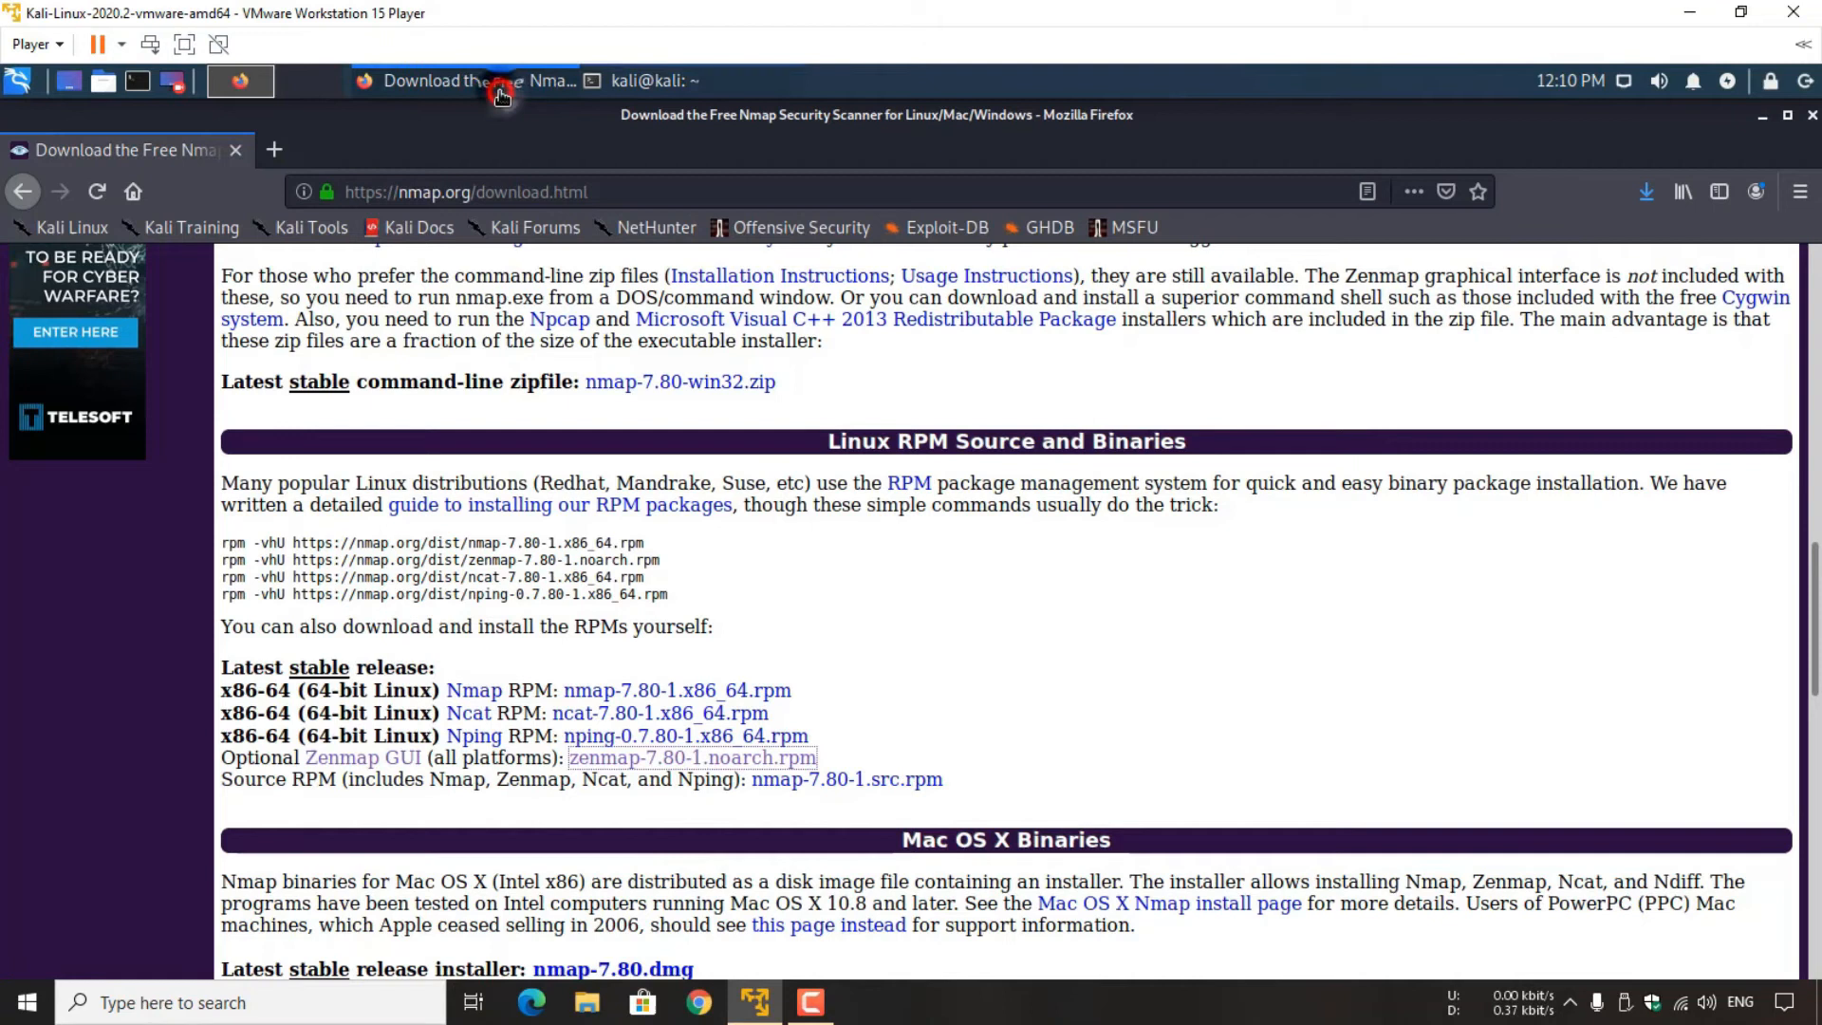
left_click(1646, 191)
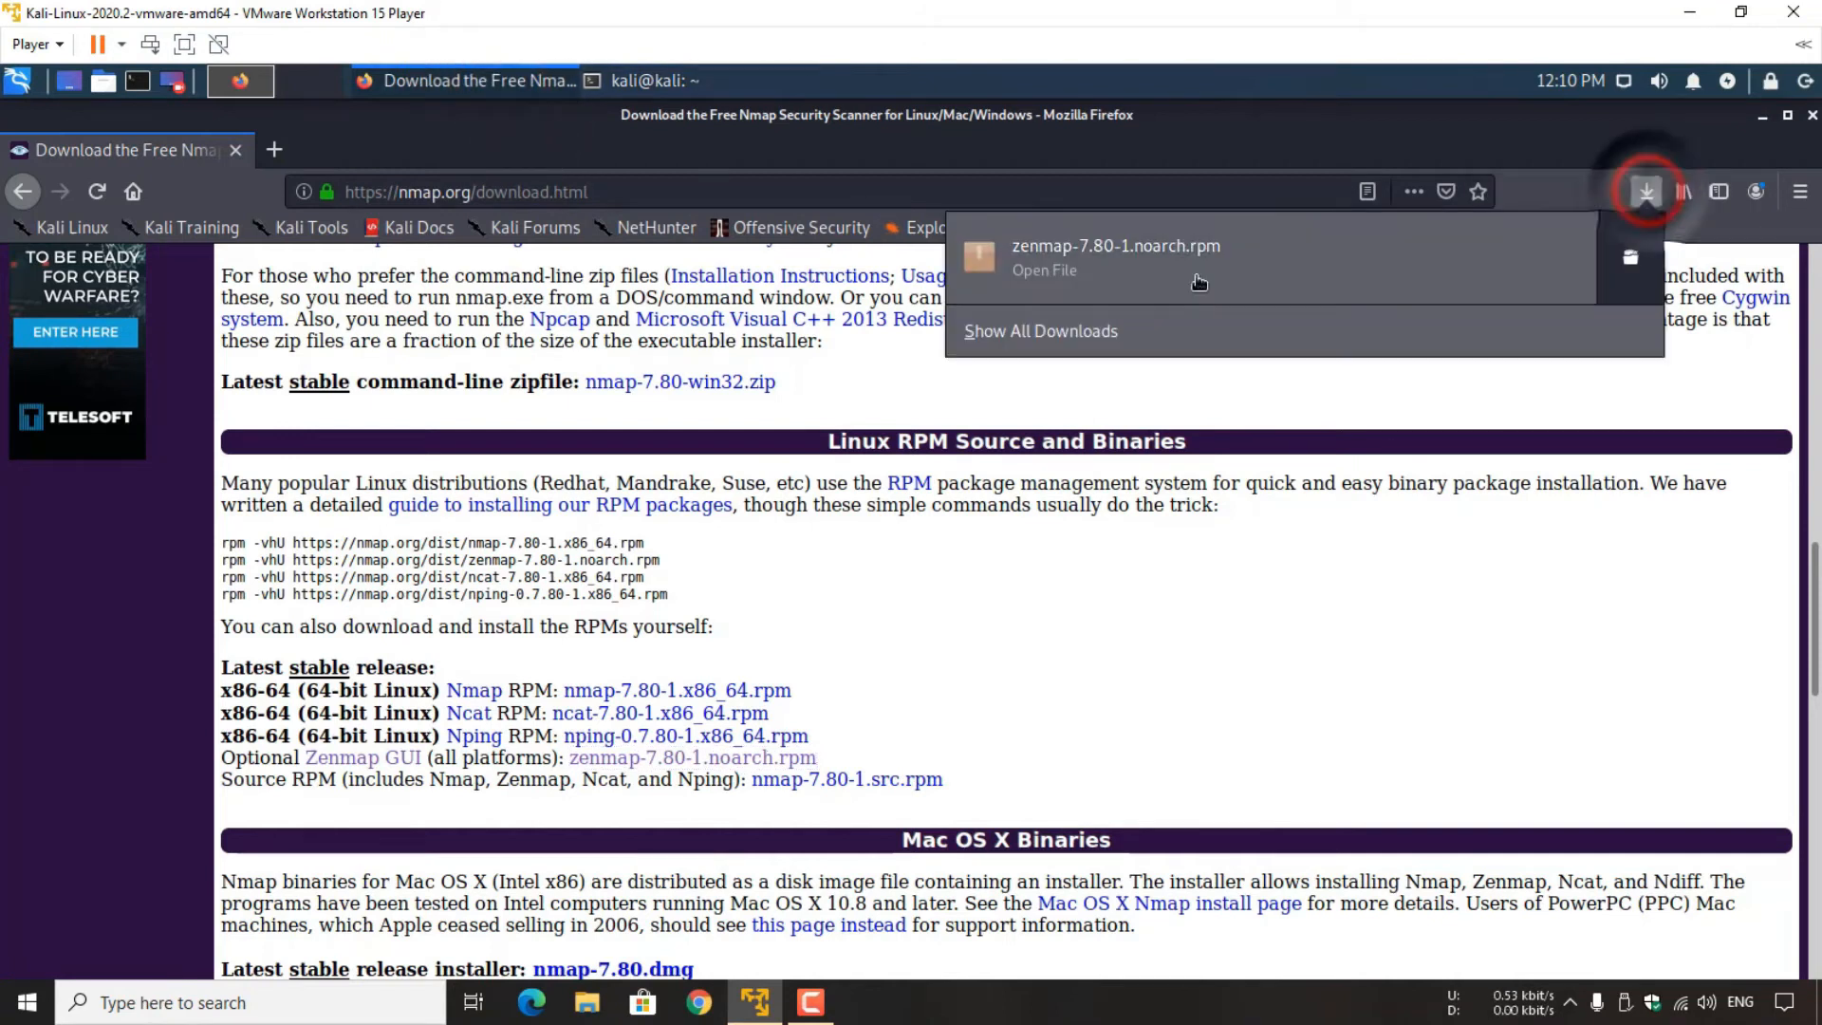
left_click(1750, 130)
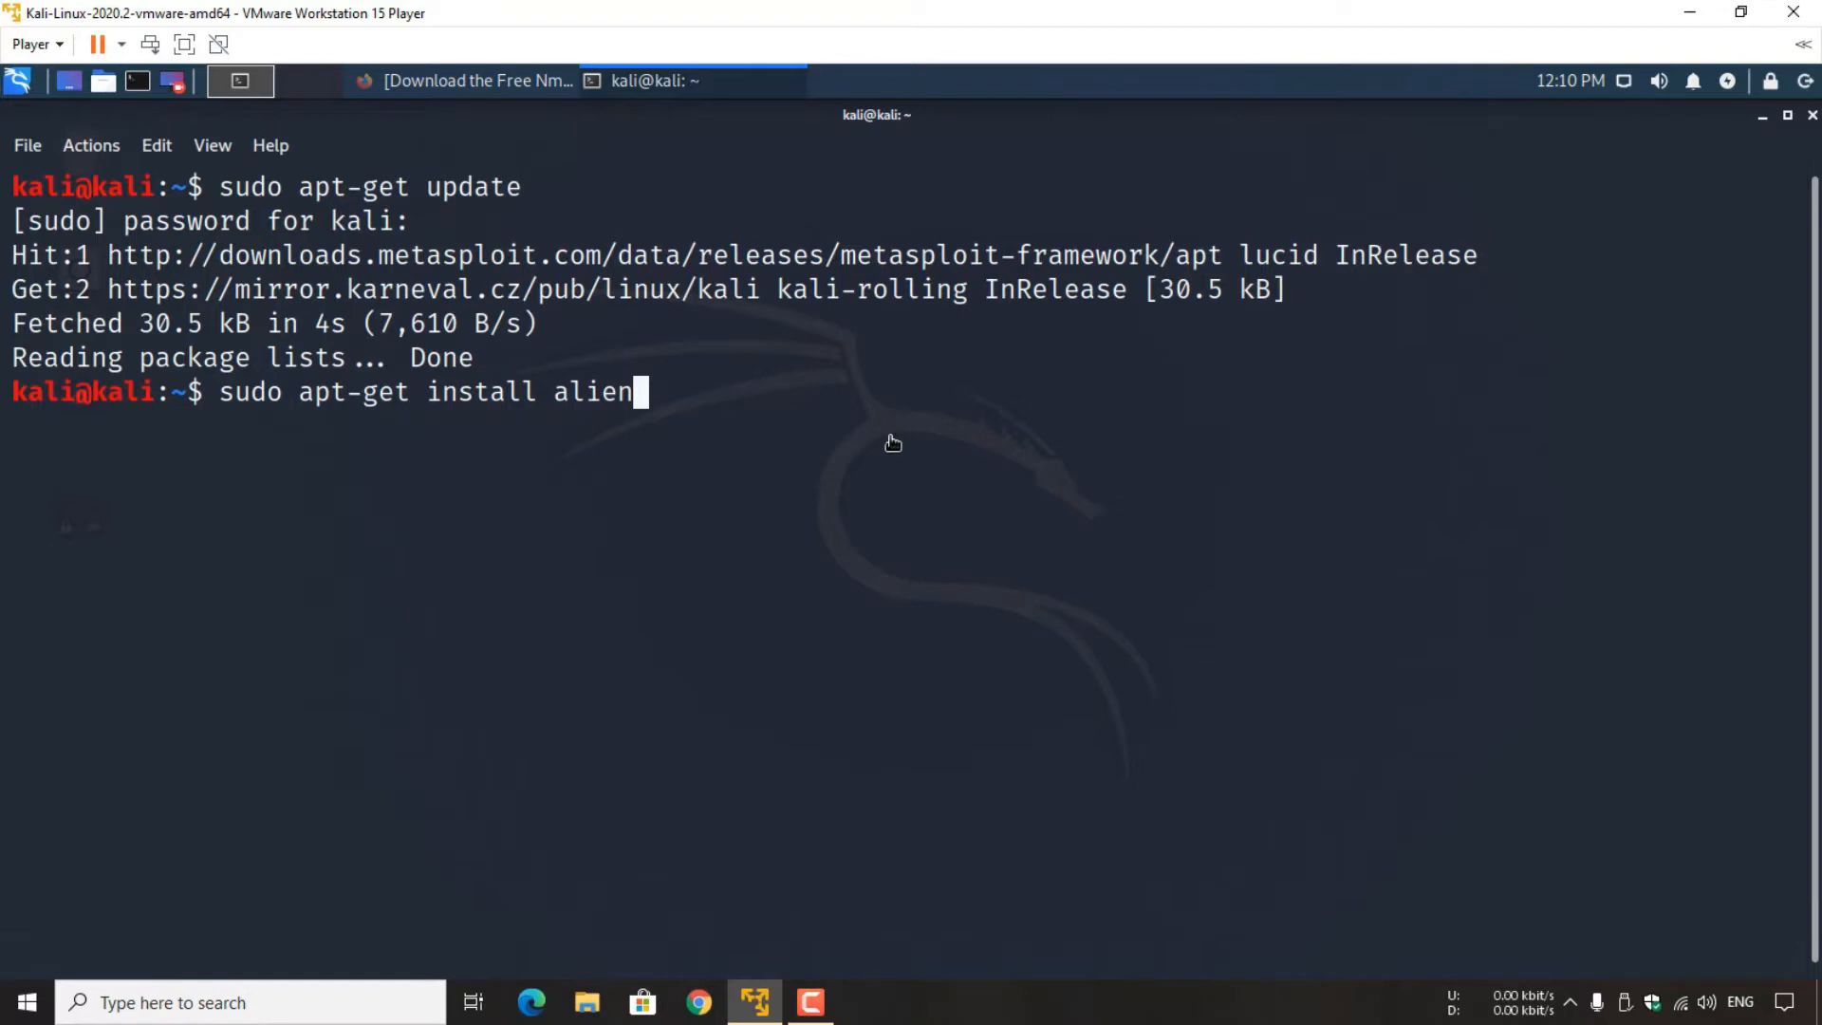
left_click(561, 396)
double_click(561, 397)
left_click(699, 395)
key("Return")
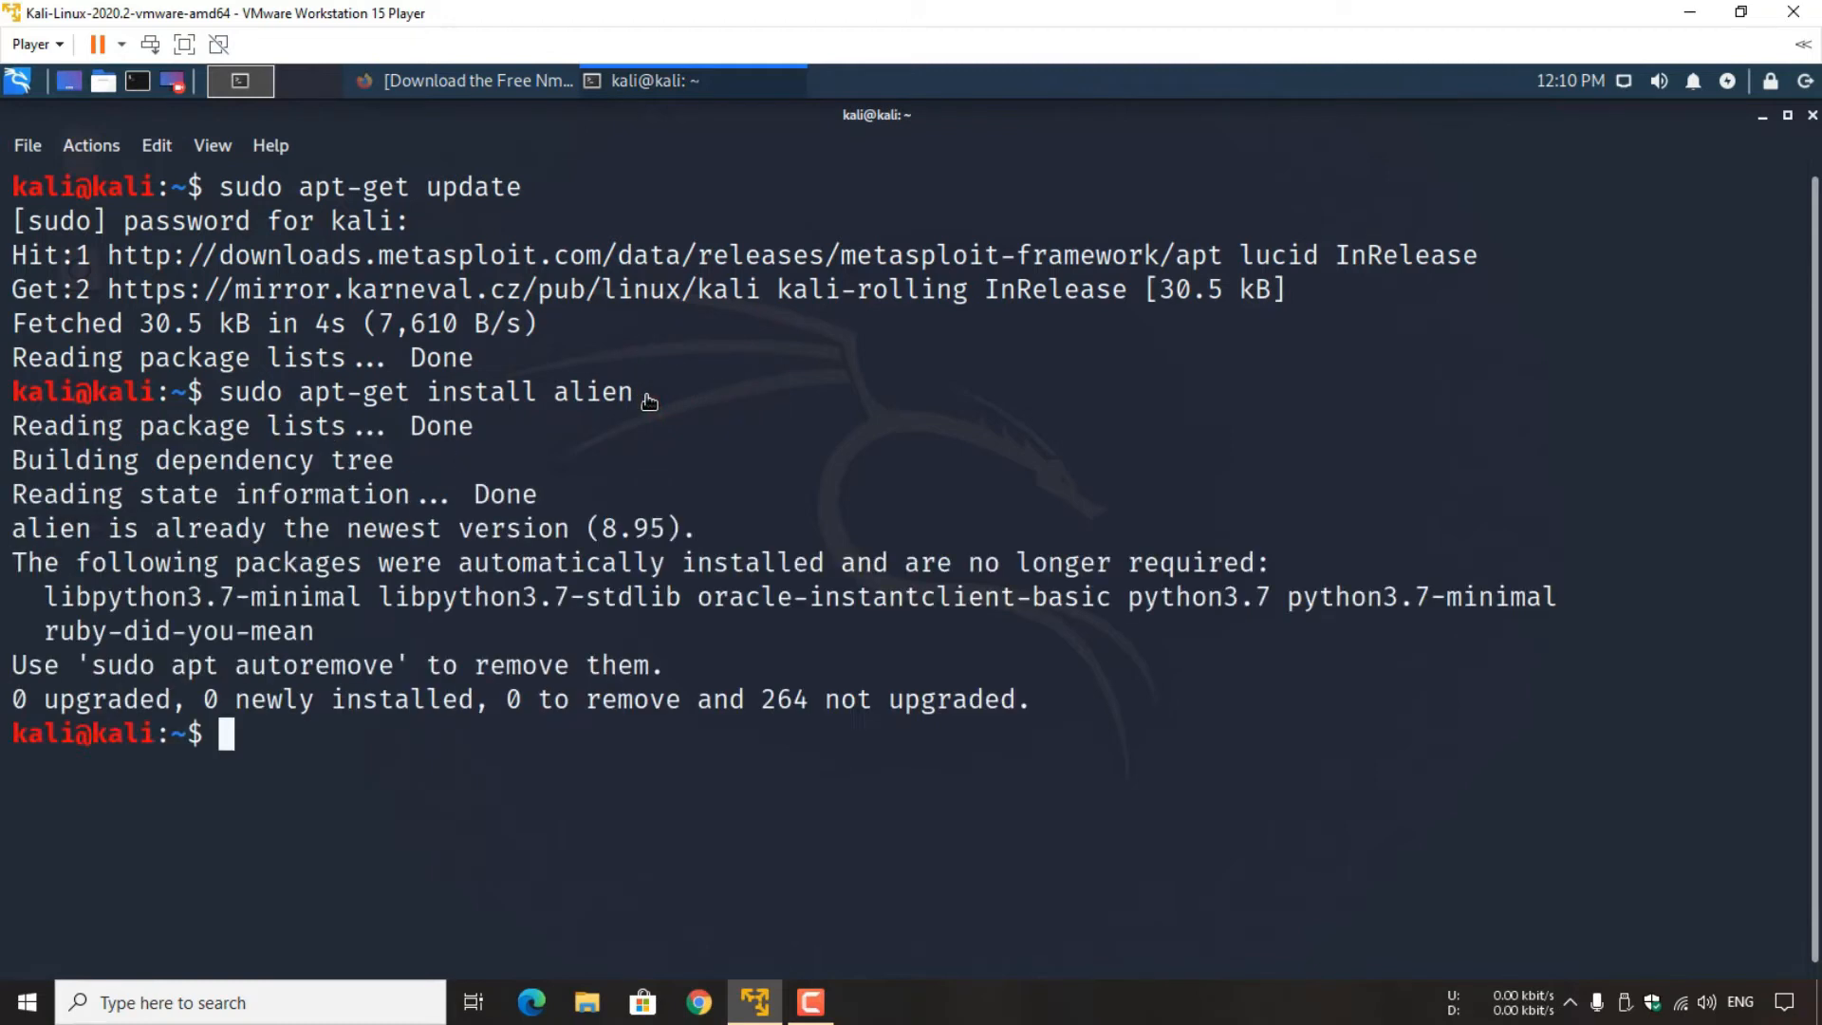
left_click_drag(558, 393, 653, 393)
left_click(653, 393)
left_click_drag(1055, 699, 479, 484)
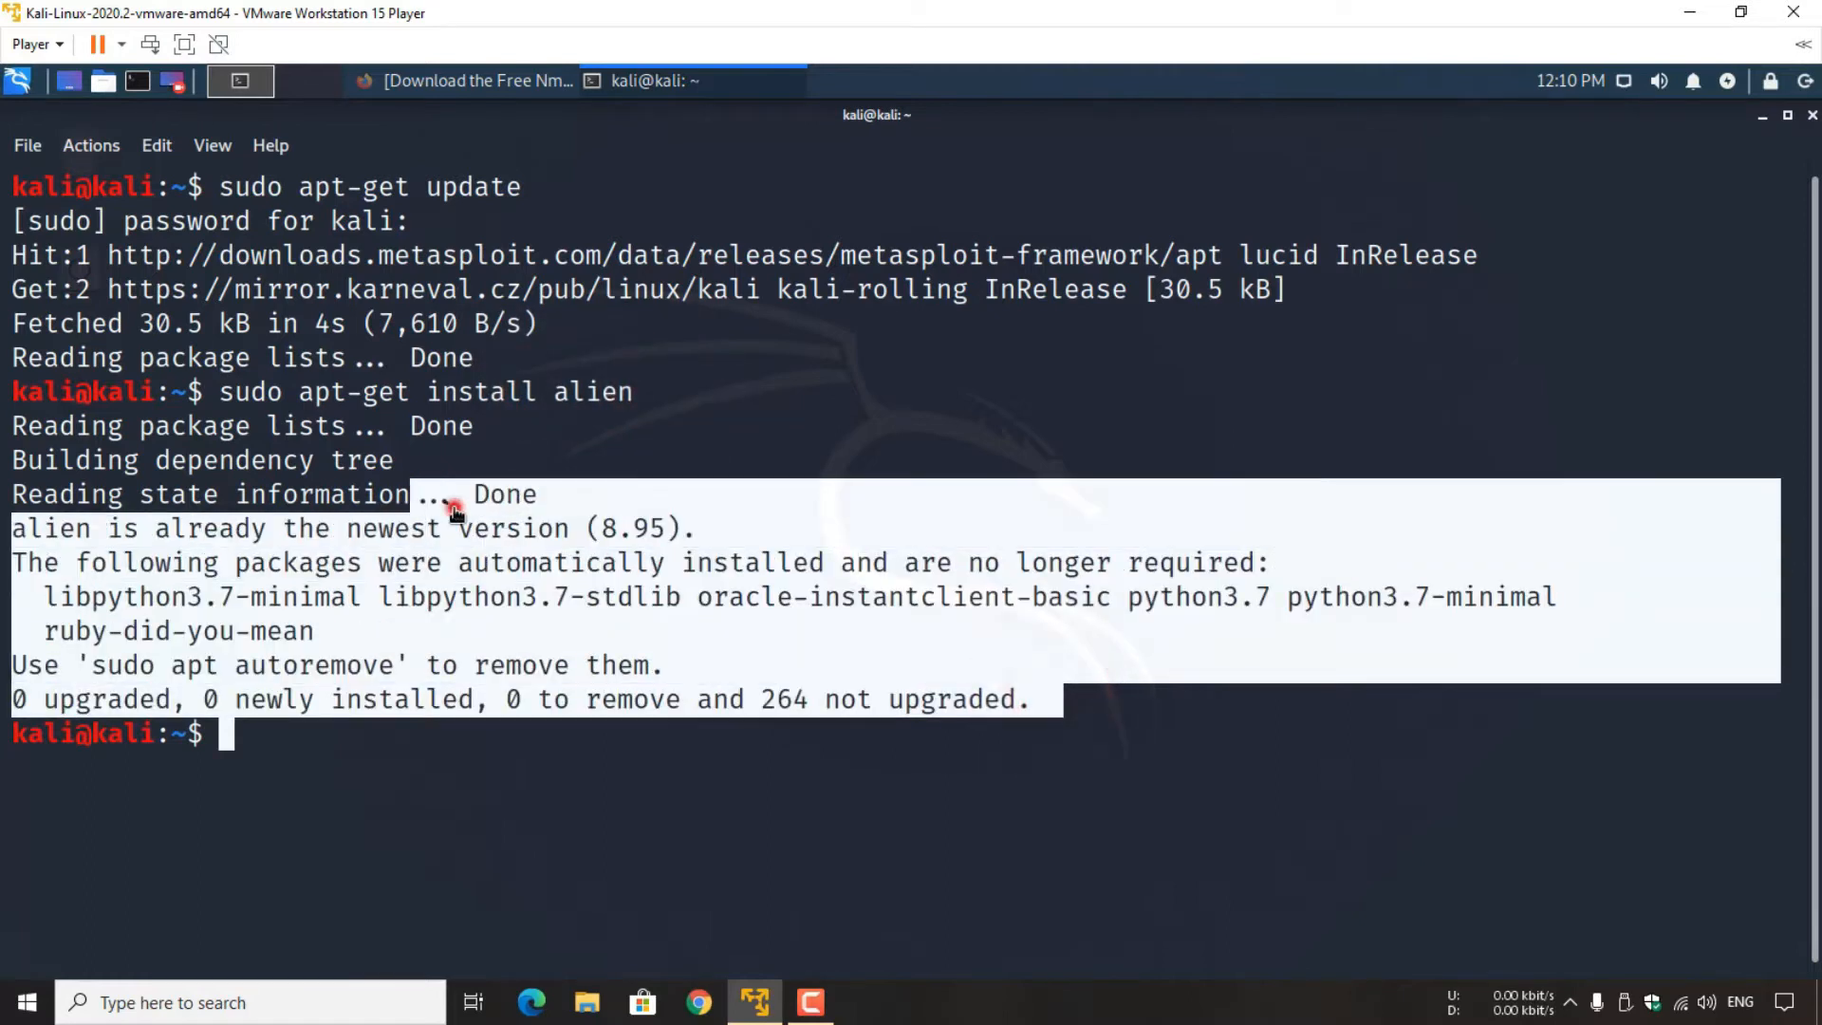
left_click(474, 486)
left_click_drag(556, 393, 638, 398)
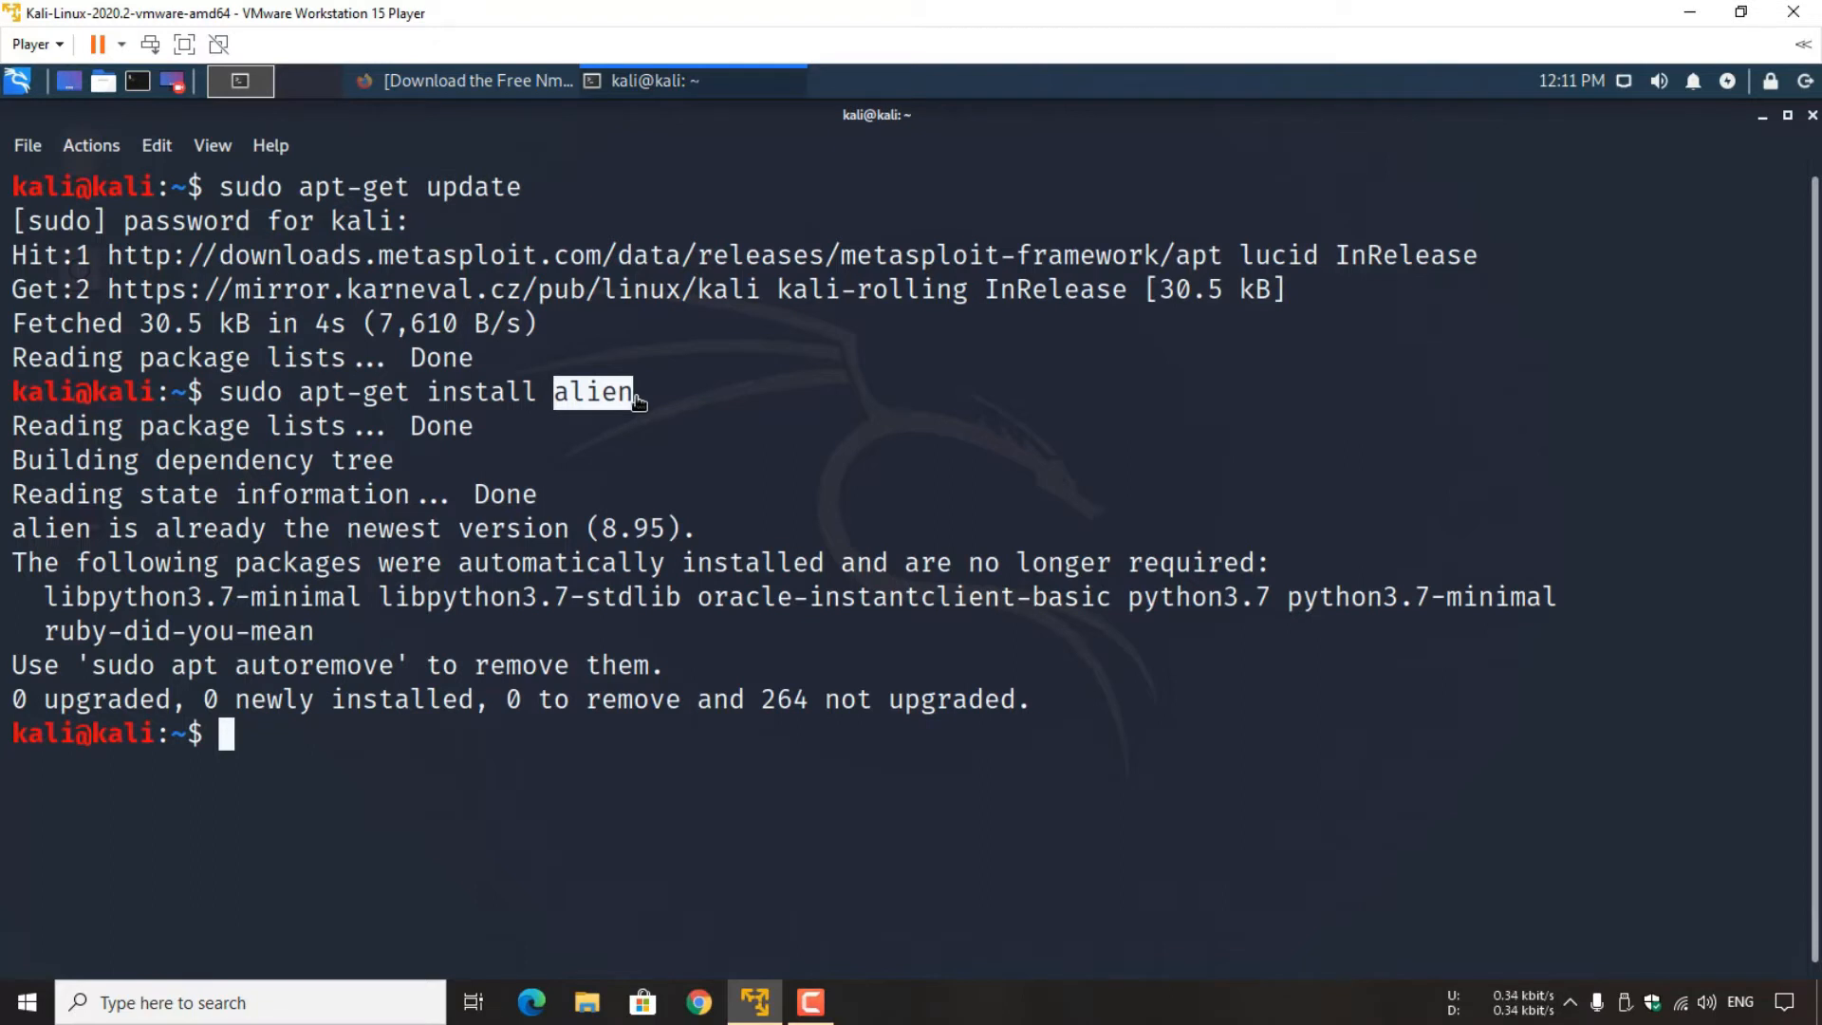
- Change to the Downloads directory, clear the terminal and list the folder's files with ls
type("cd Downloads")
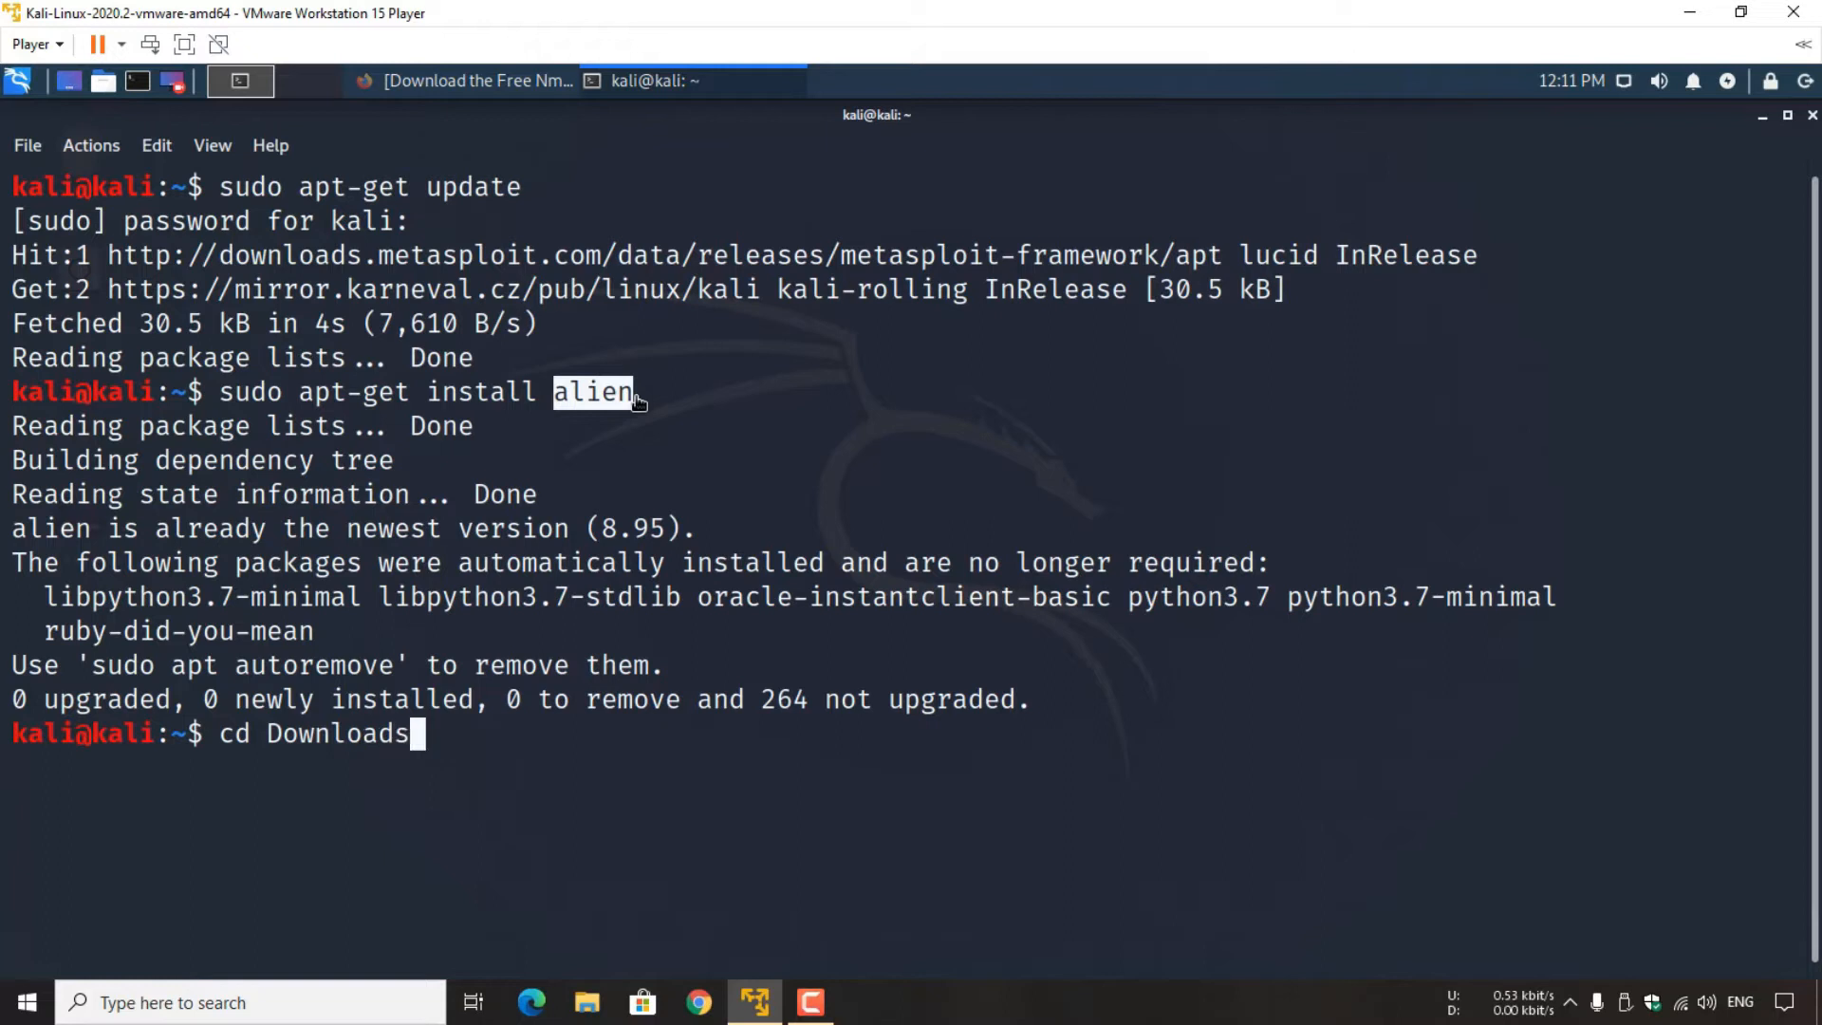
key("Return")
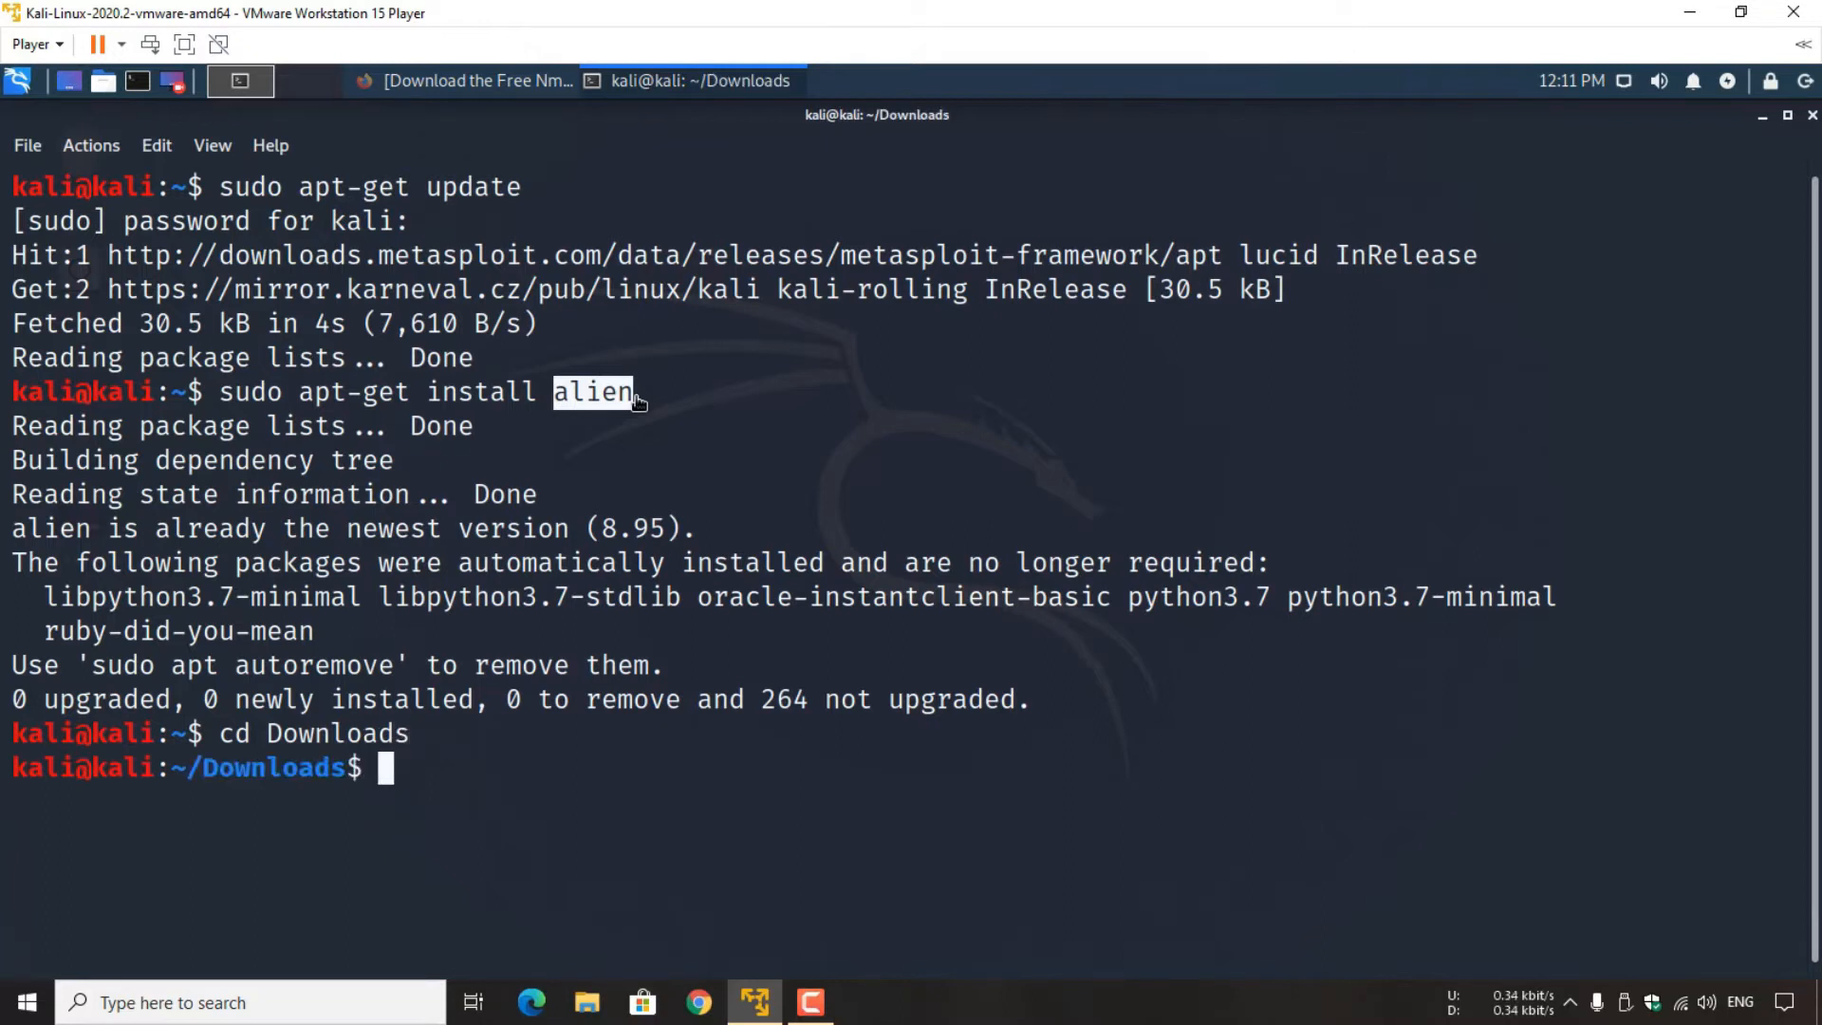
type("clear")
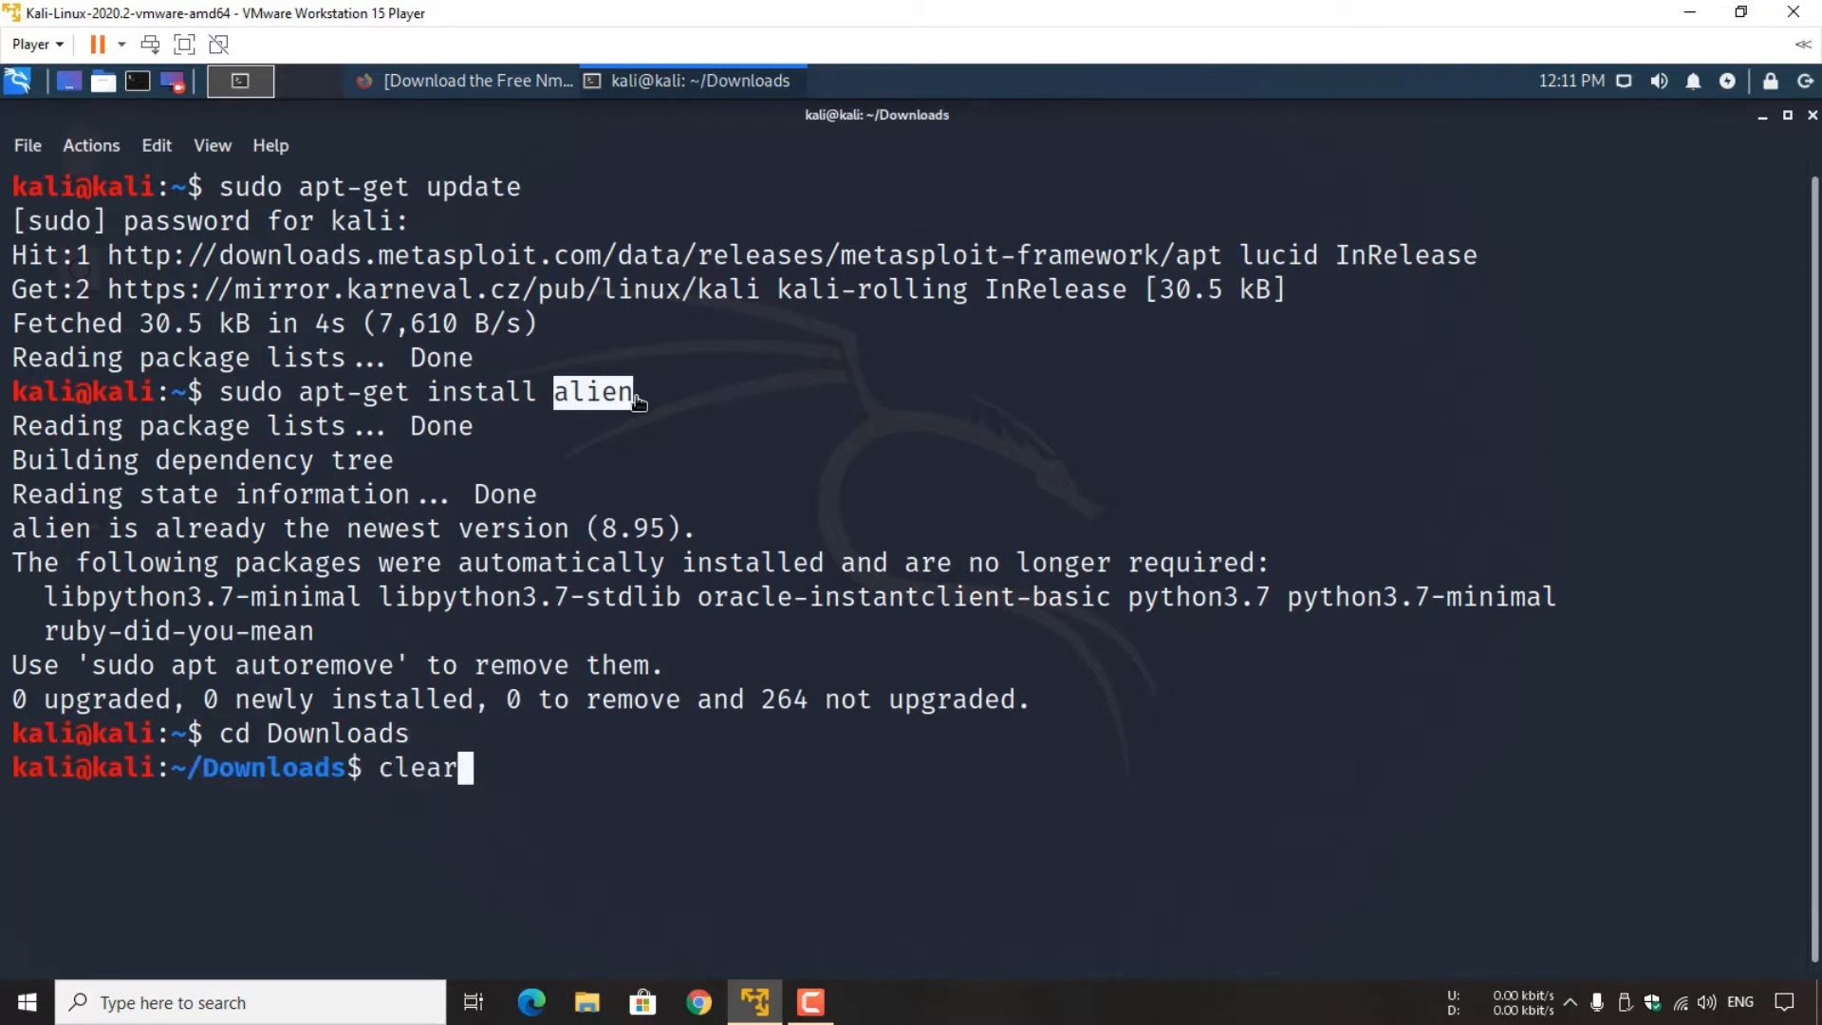
key("Return")
type("ls")
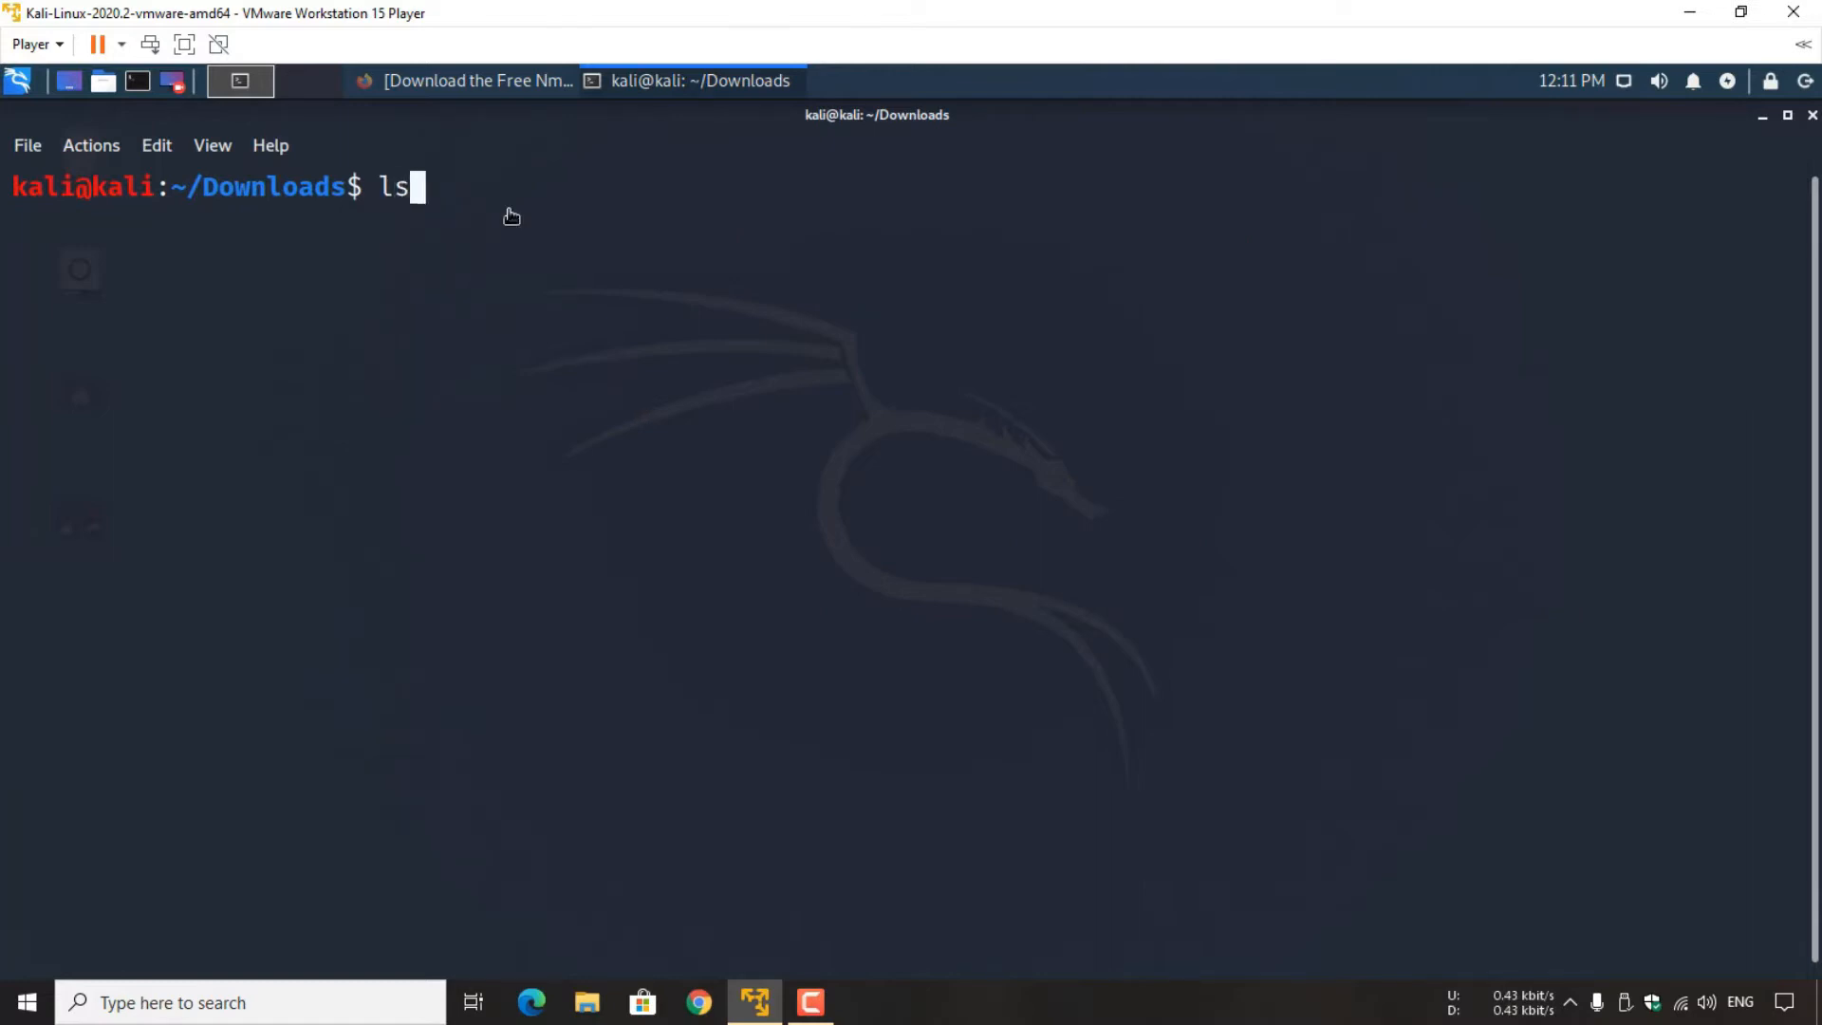
key("Return")
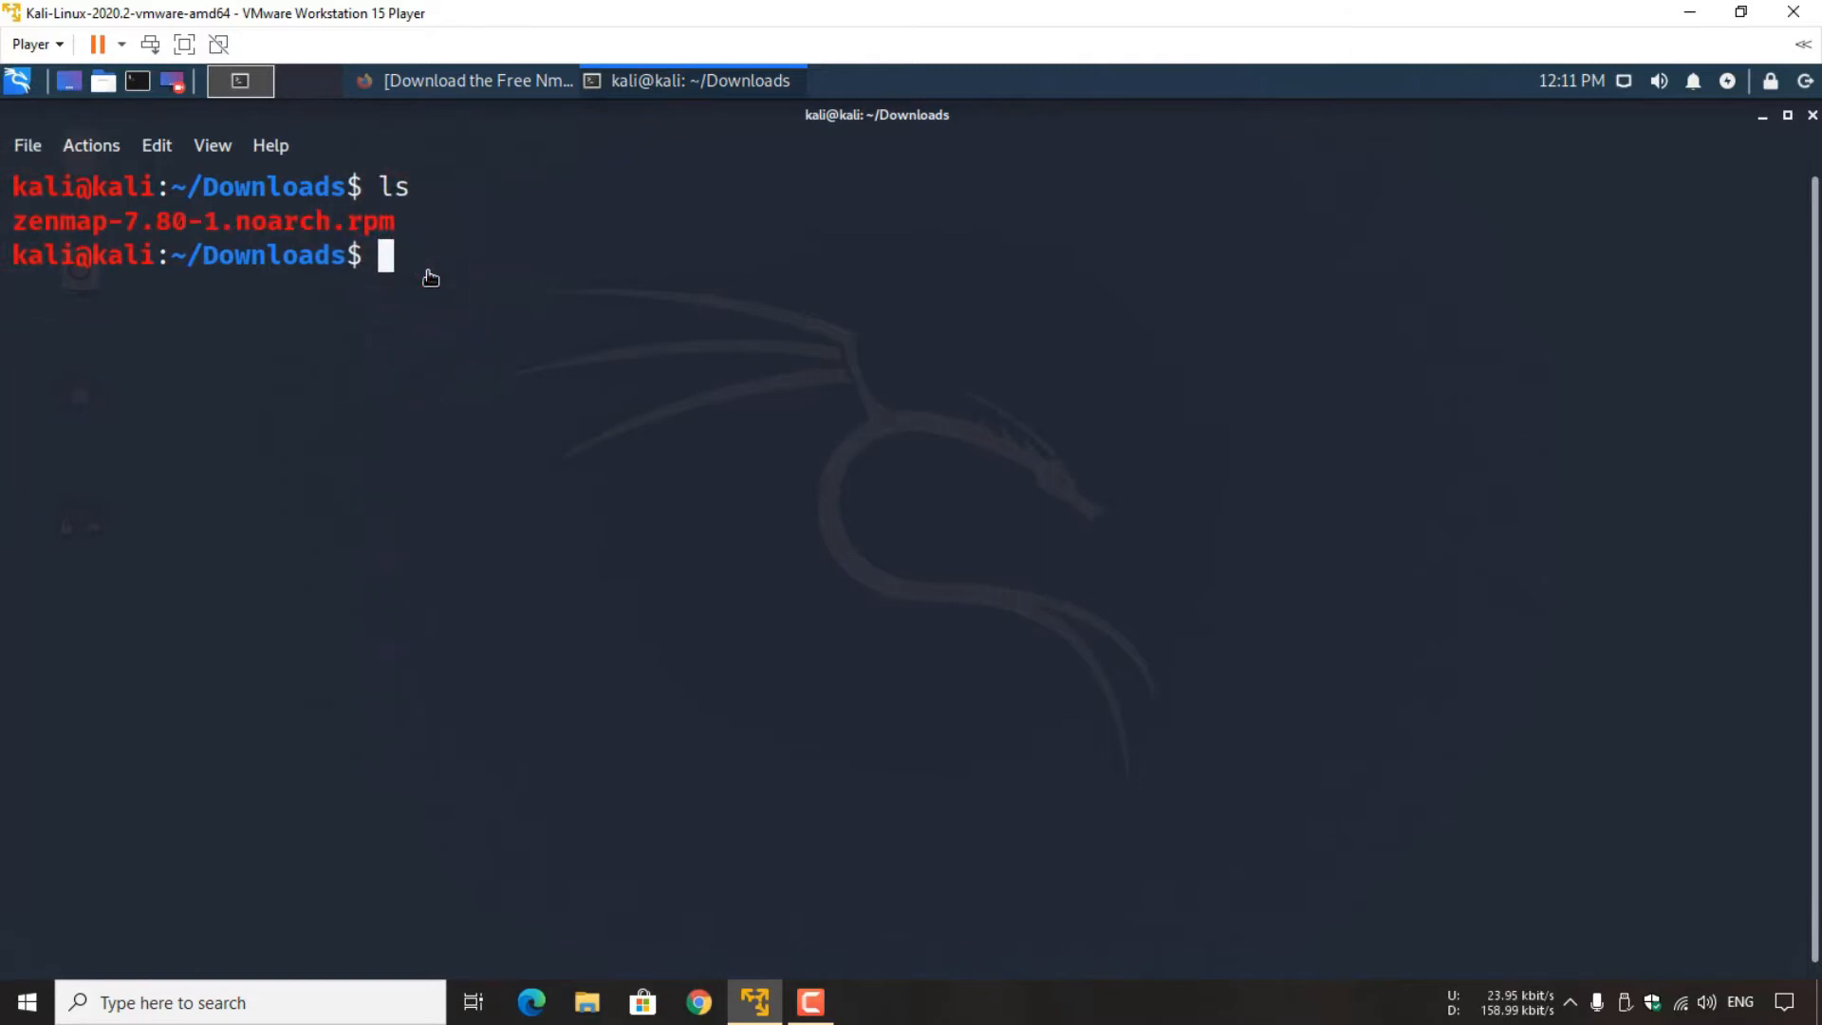
- Convert zenmap-7.80-1.noarch.rpm to a Debian package by running sudo alien on it
type("sudo alien")
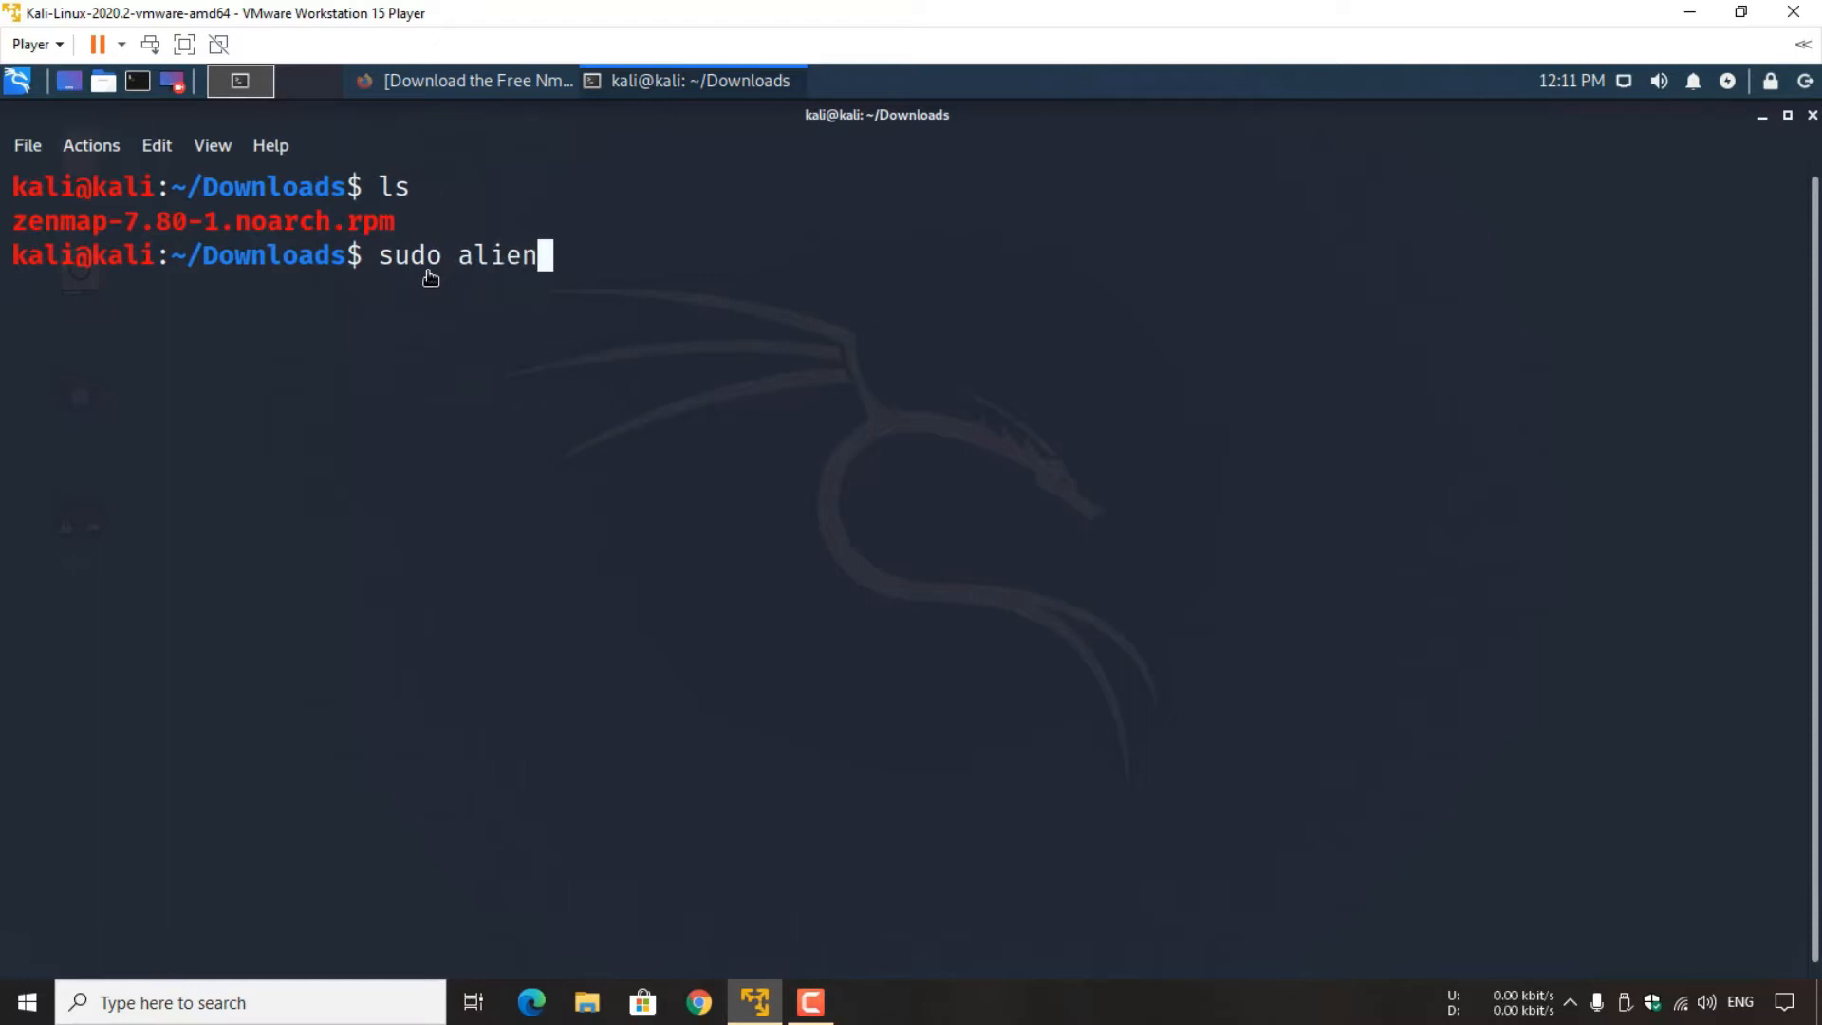
type(" zen")
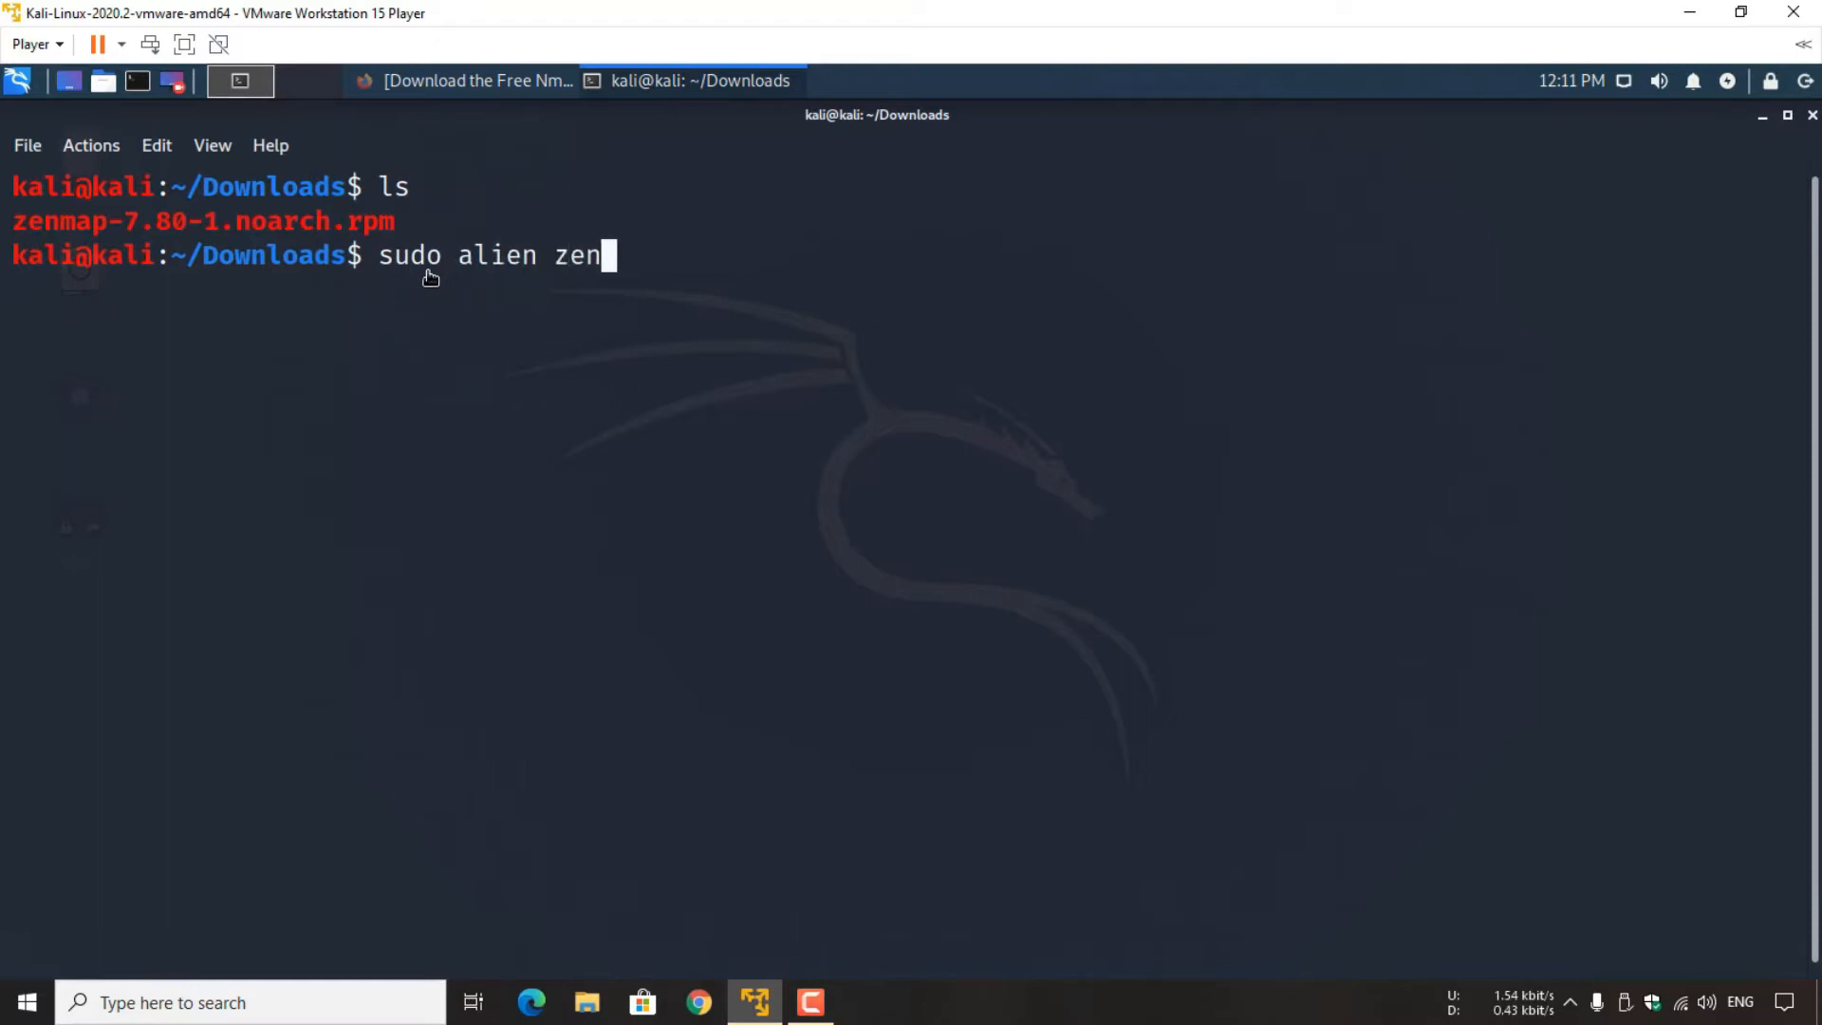
type("map")
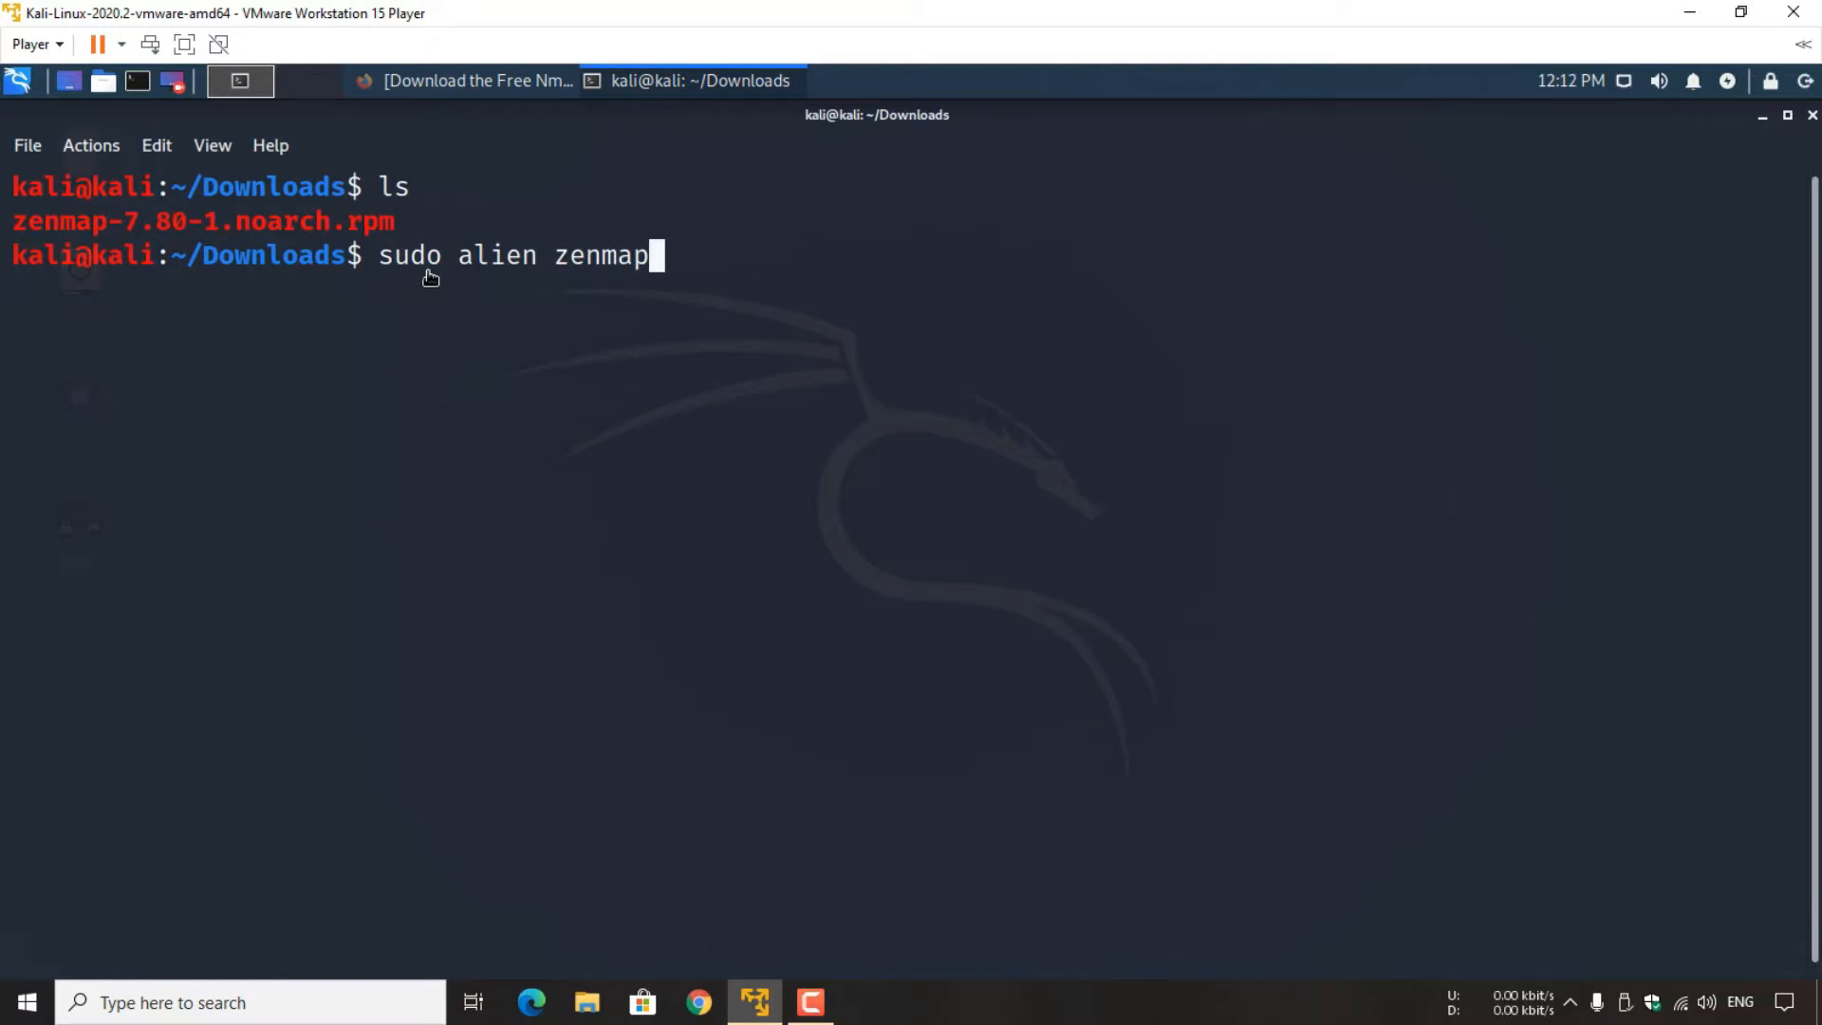
key("Tab")
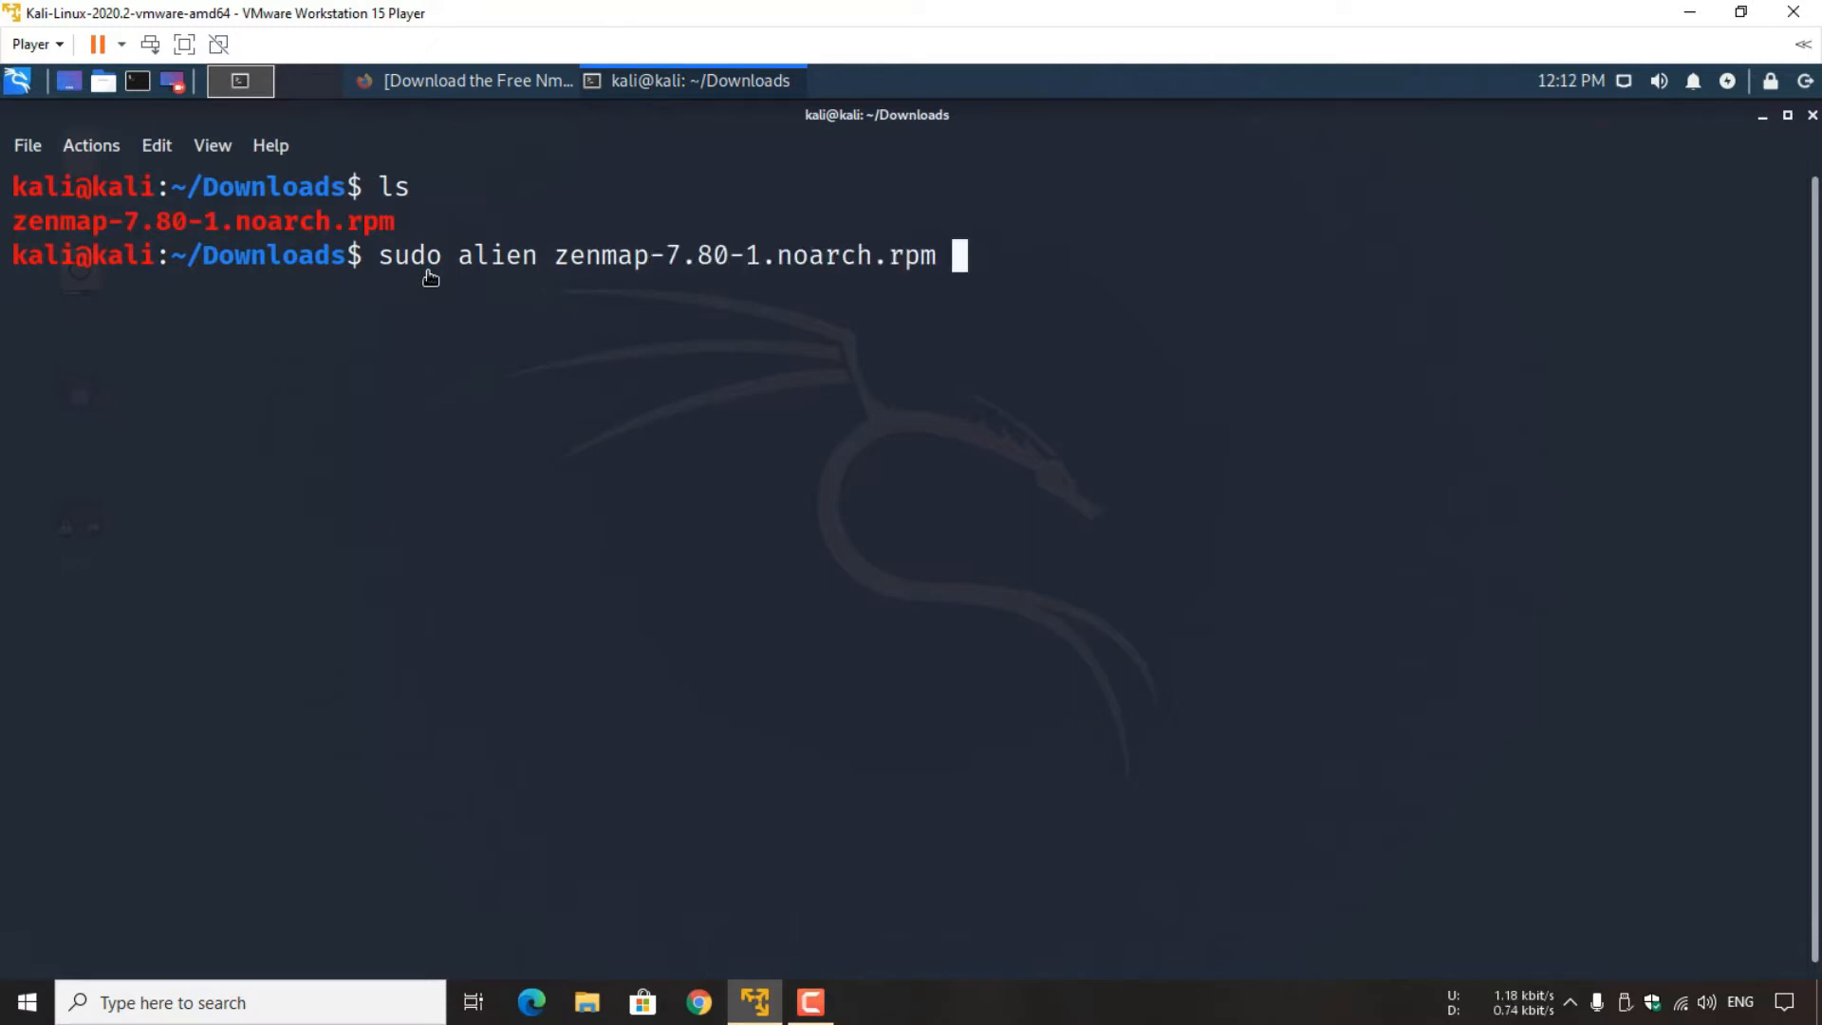
key("Return")
left_click_drag(347, 224, 468, 232)
left_click(468, 231)
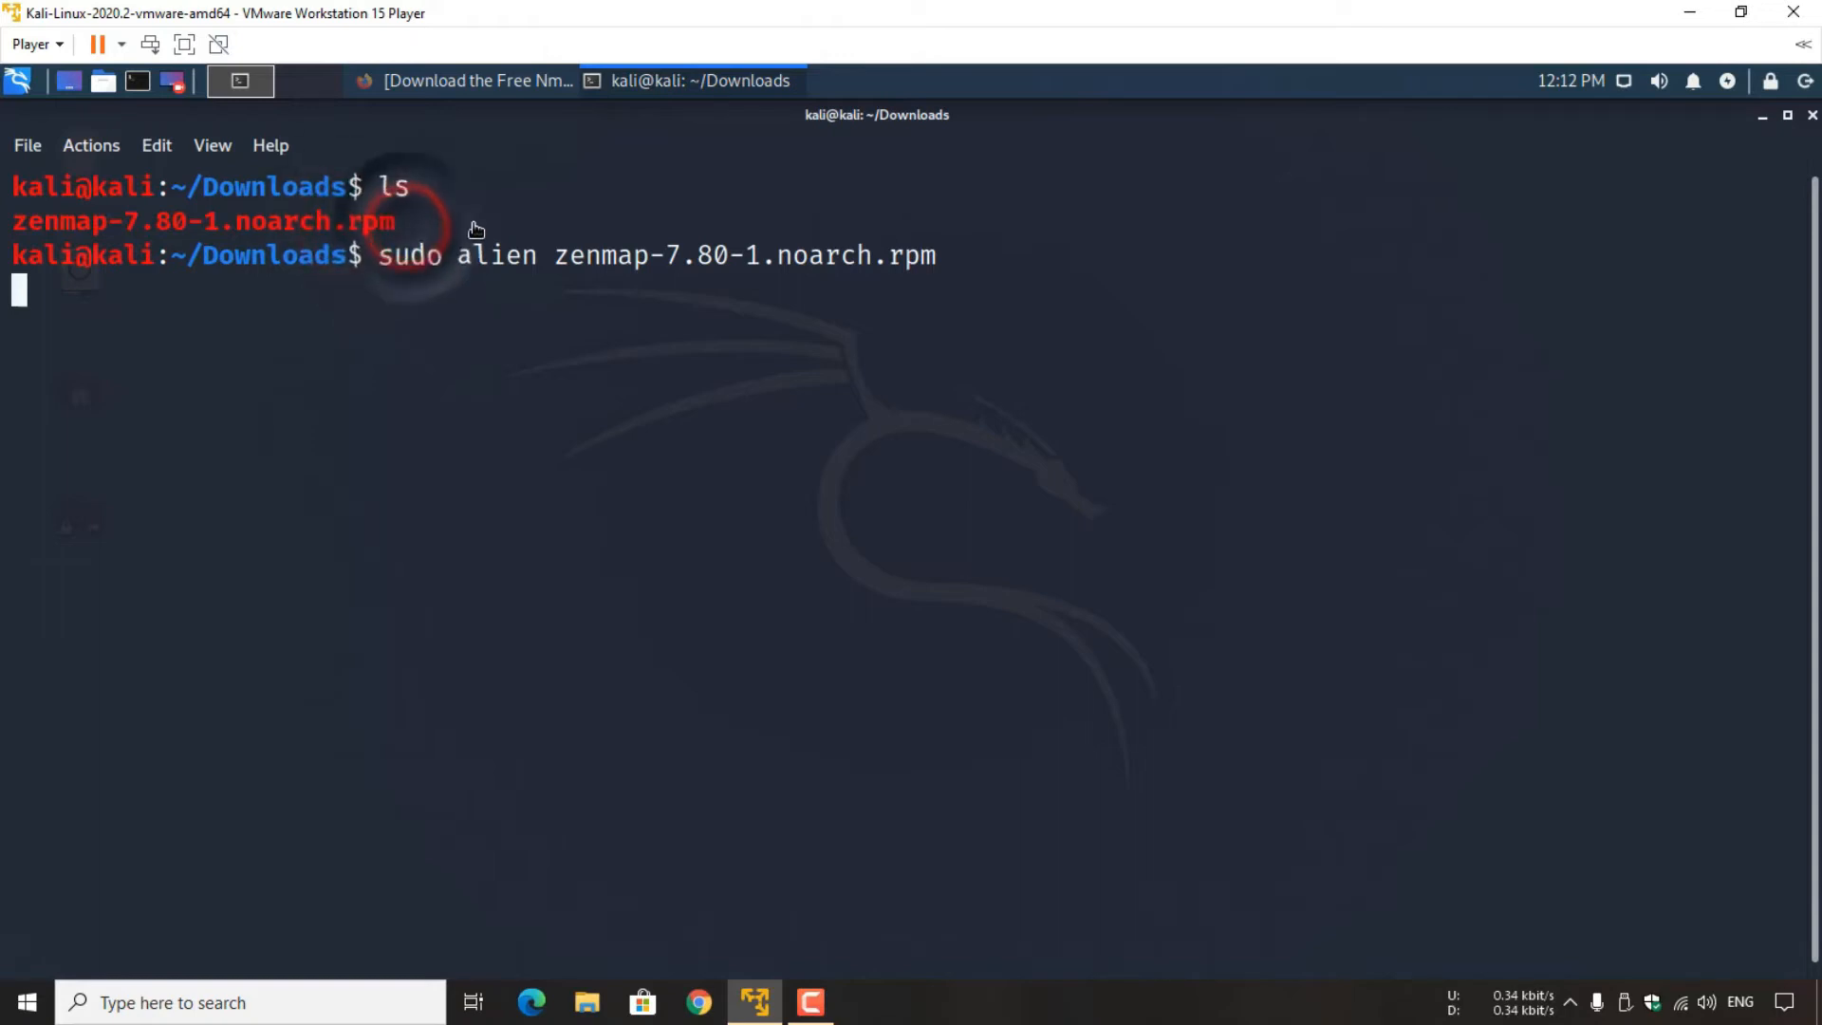
- List the Downloads folder's files again and check for the converted .deb package
type("ls")
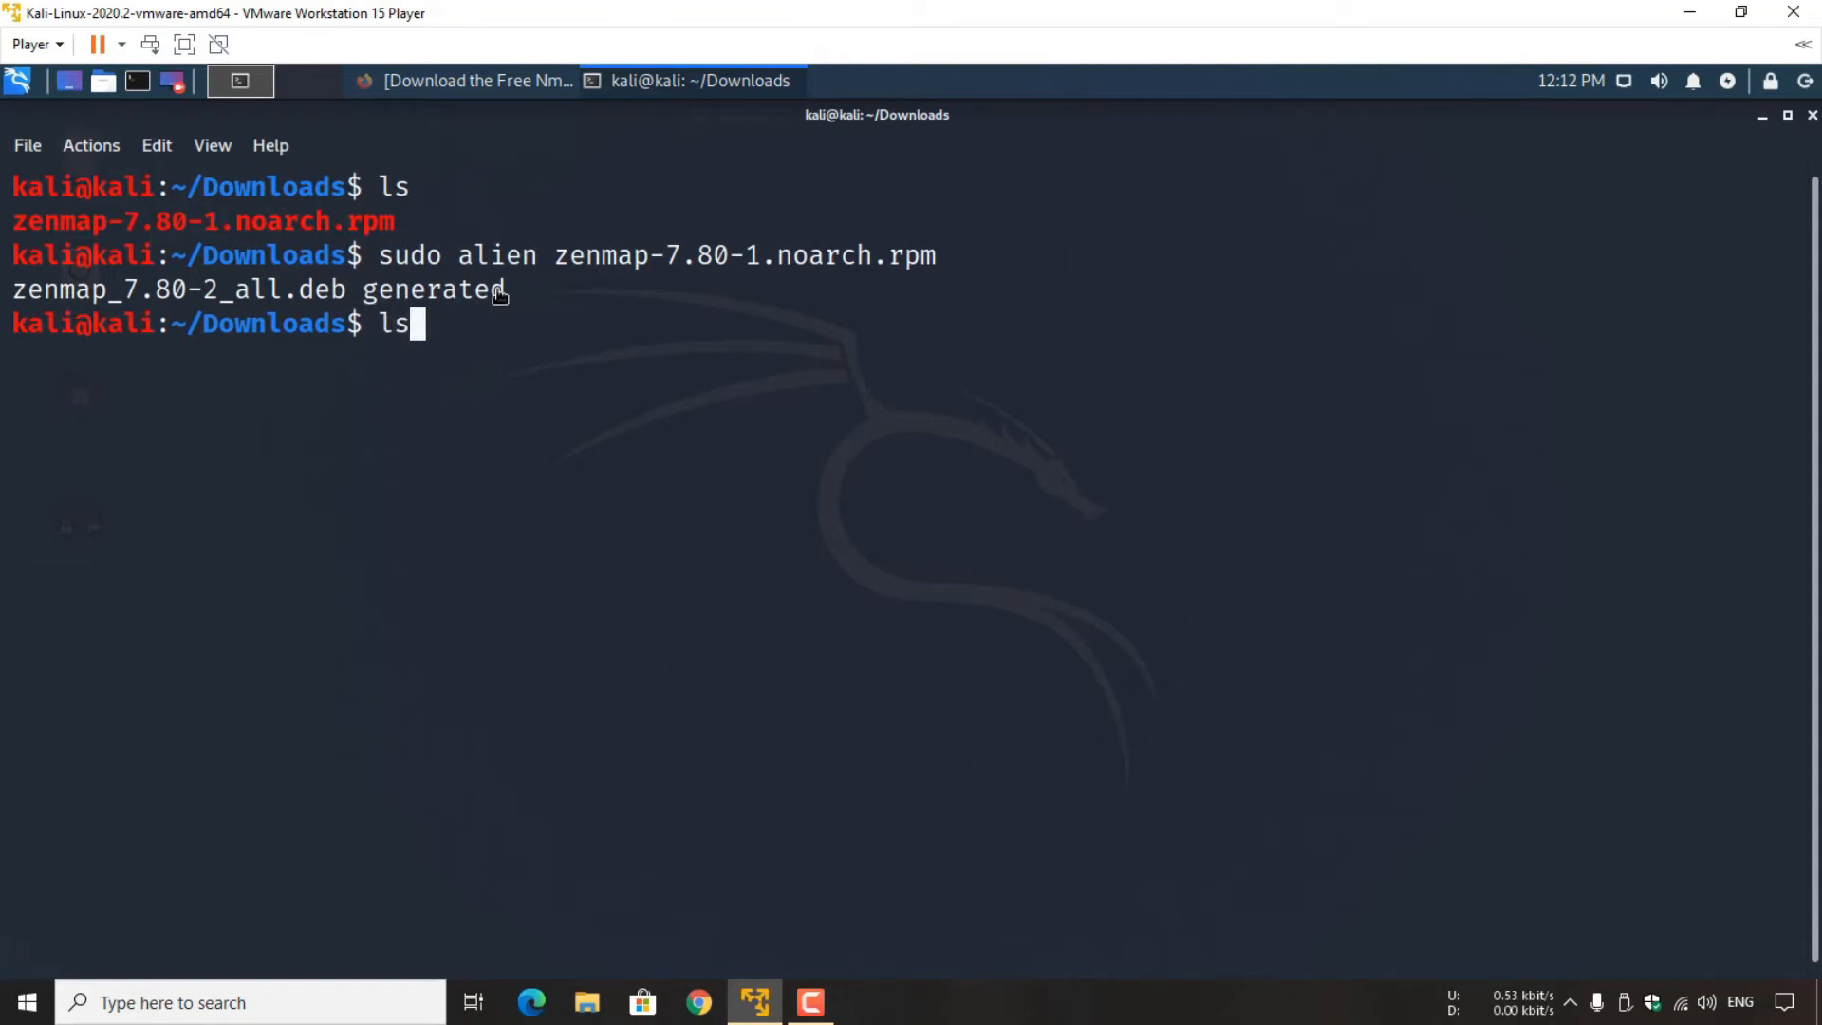
key("Return")
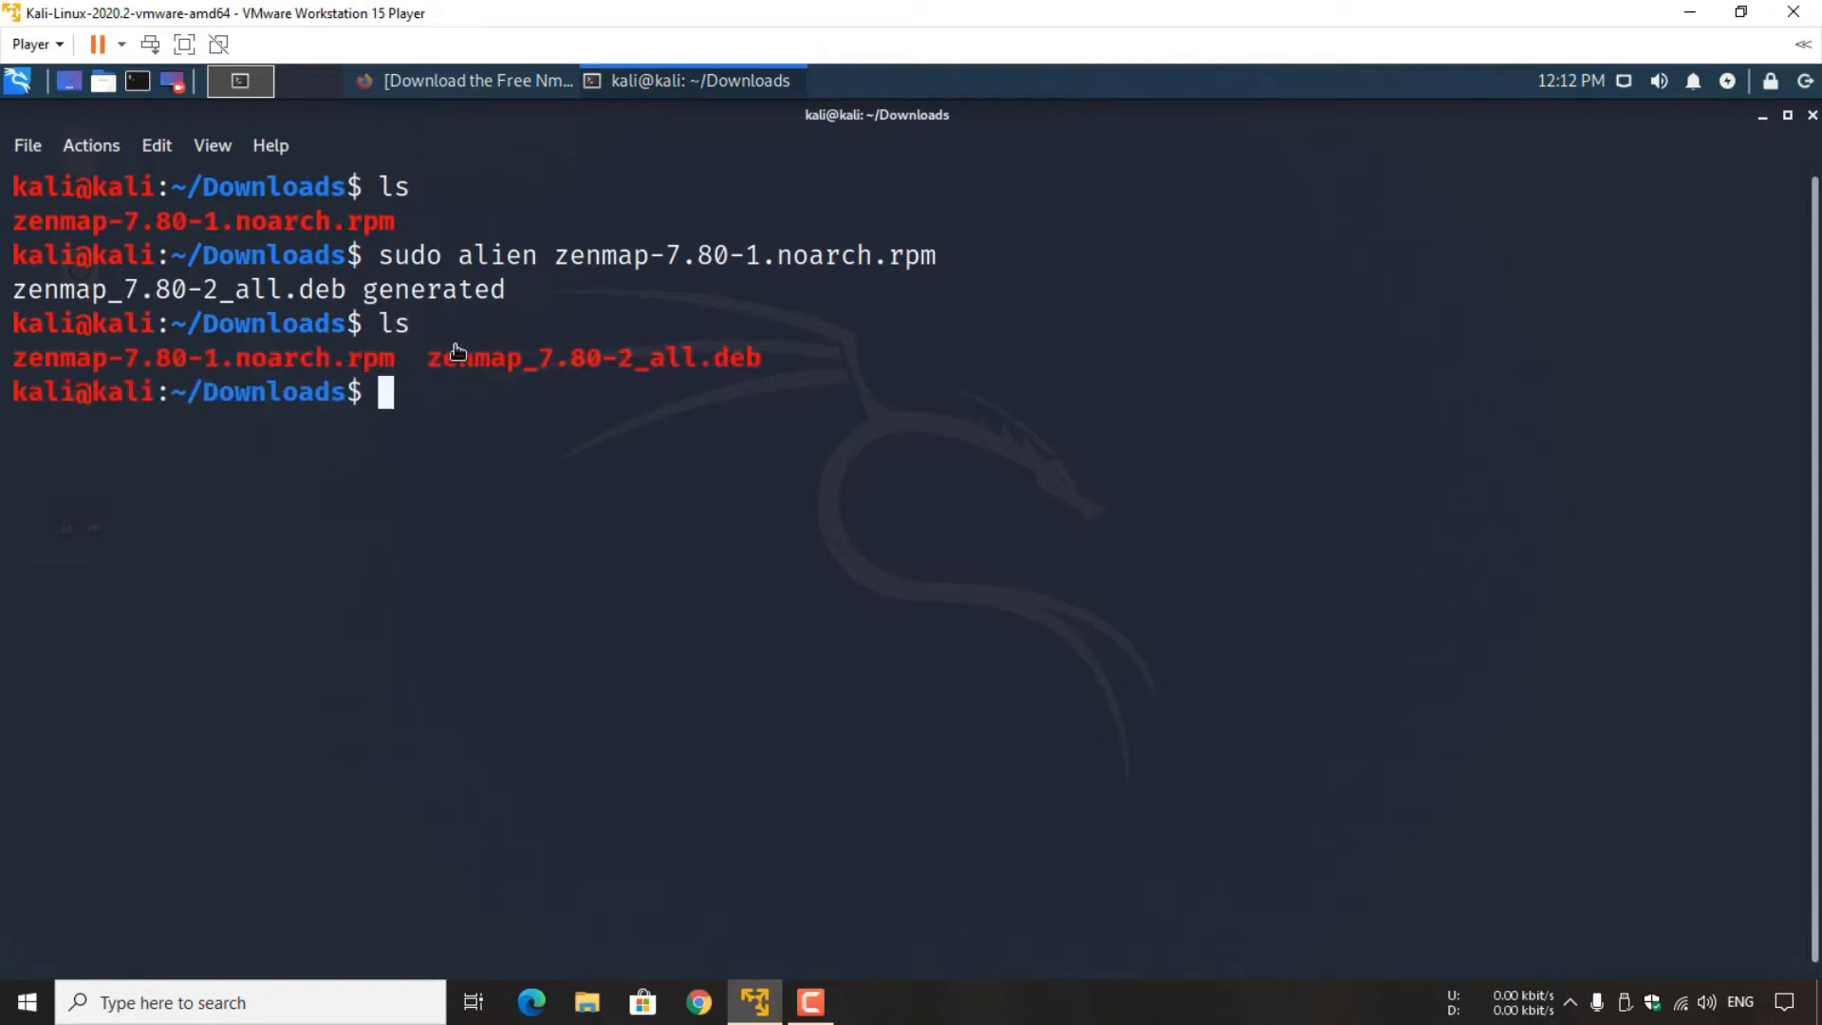
left_click_drag(438, 359, 764, 357)
left_click(759, 356)
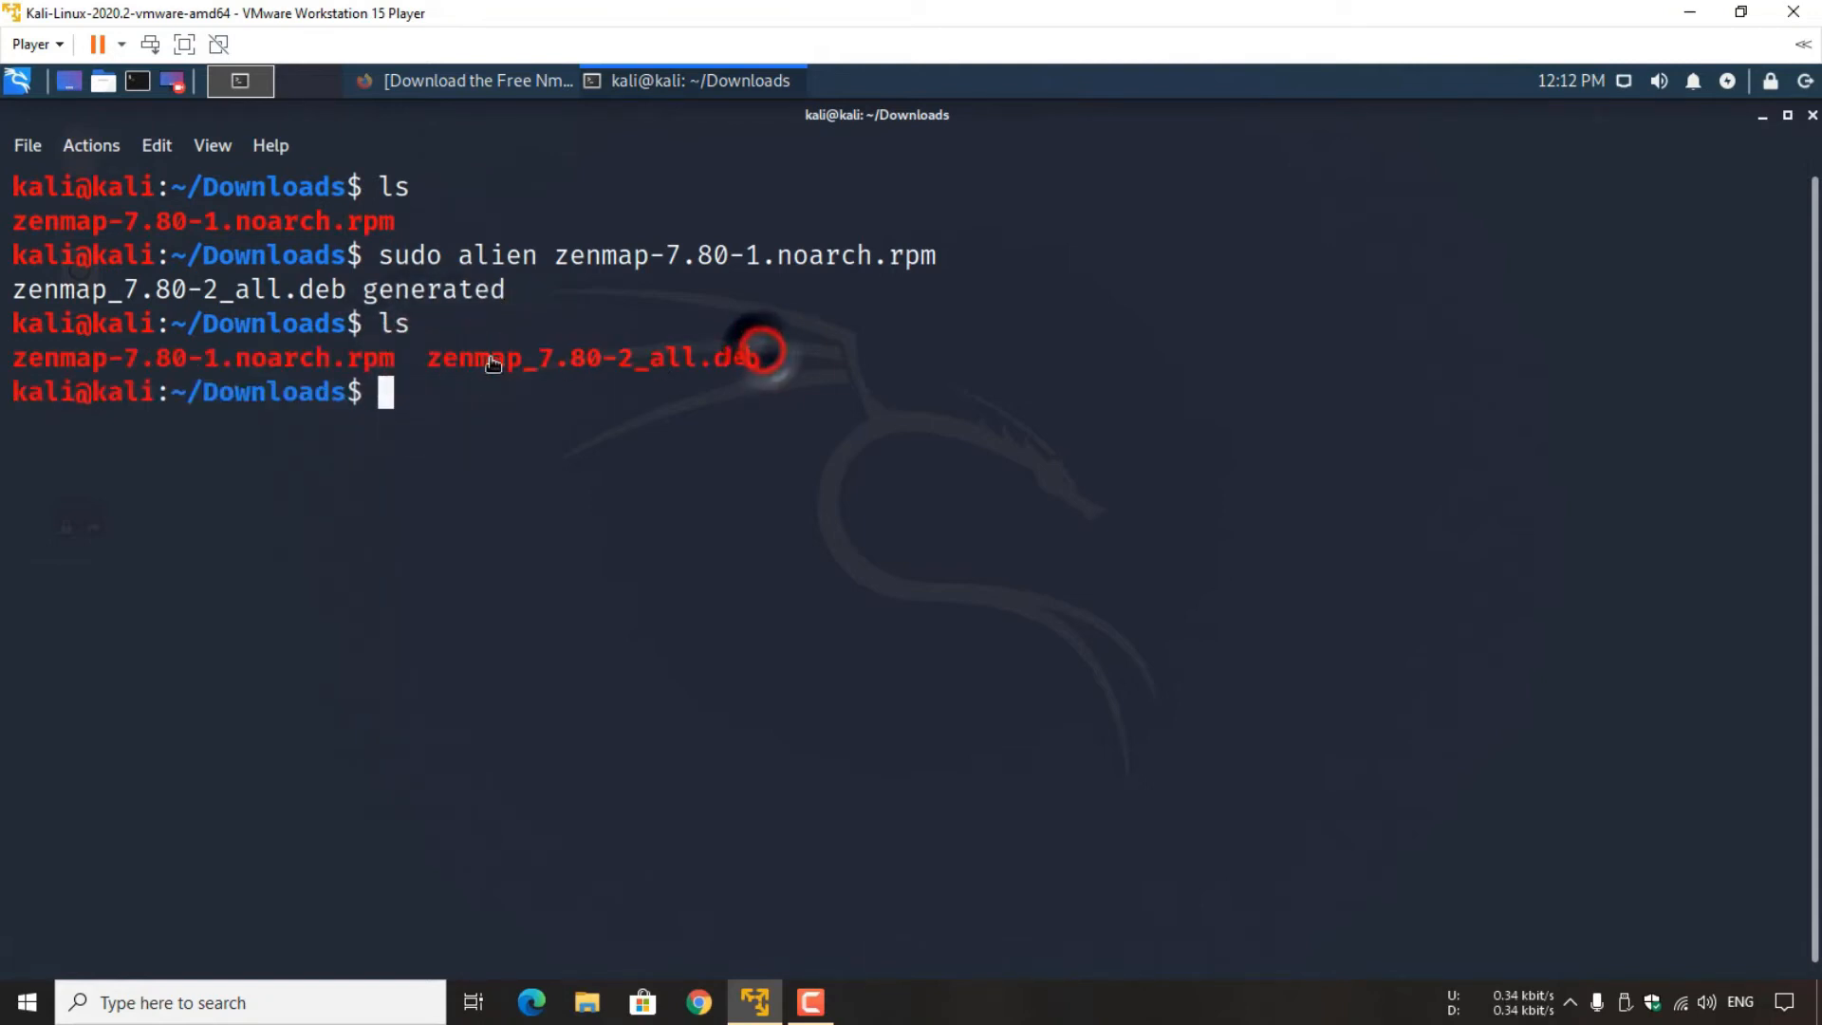
left_click_drag(432, 358, 772, 358)
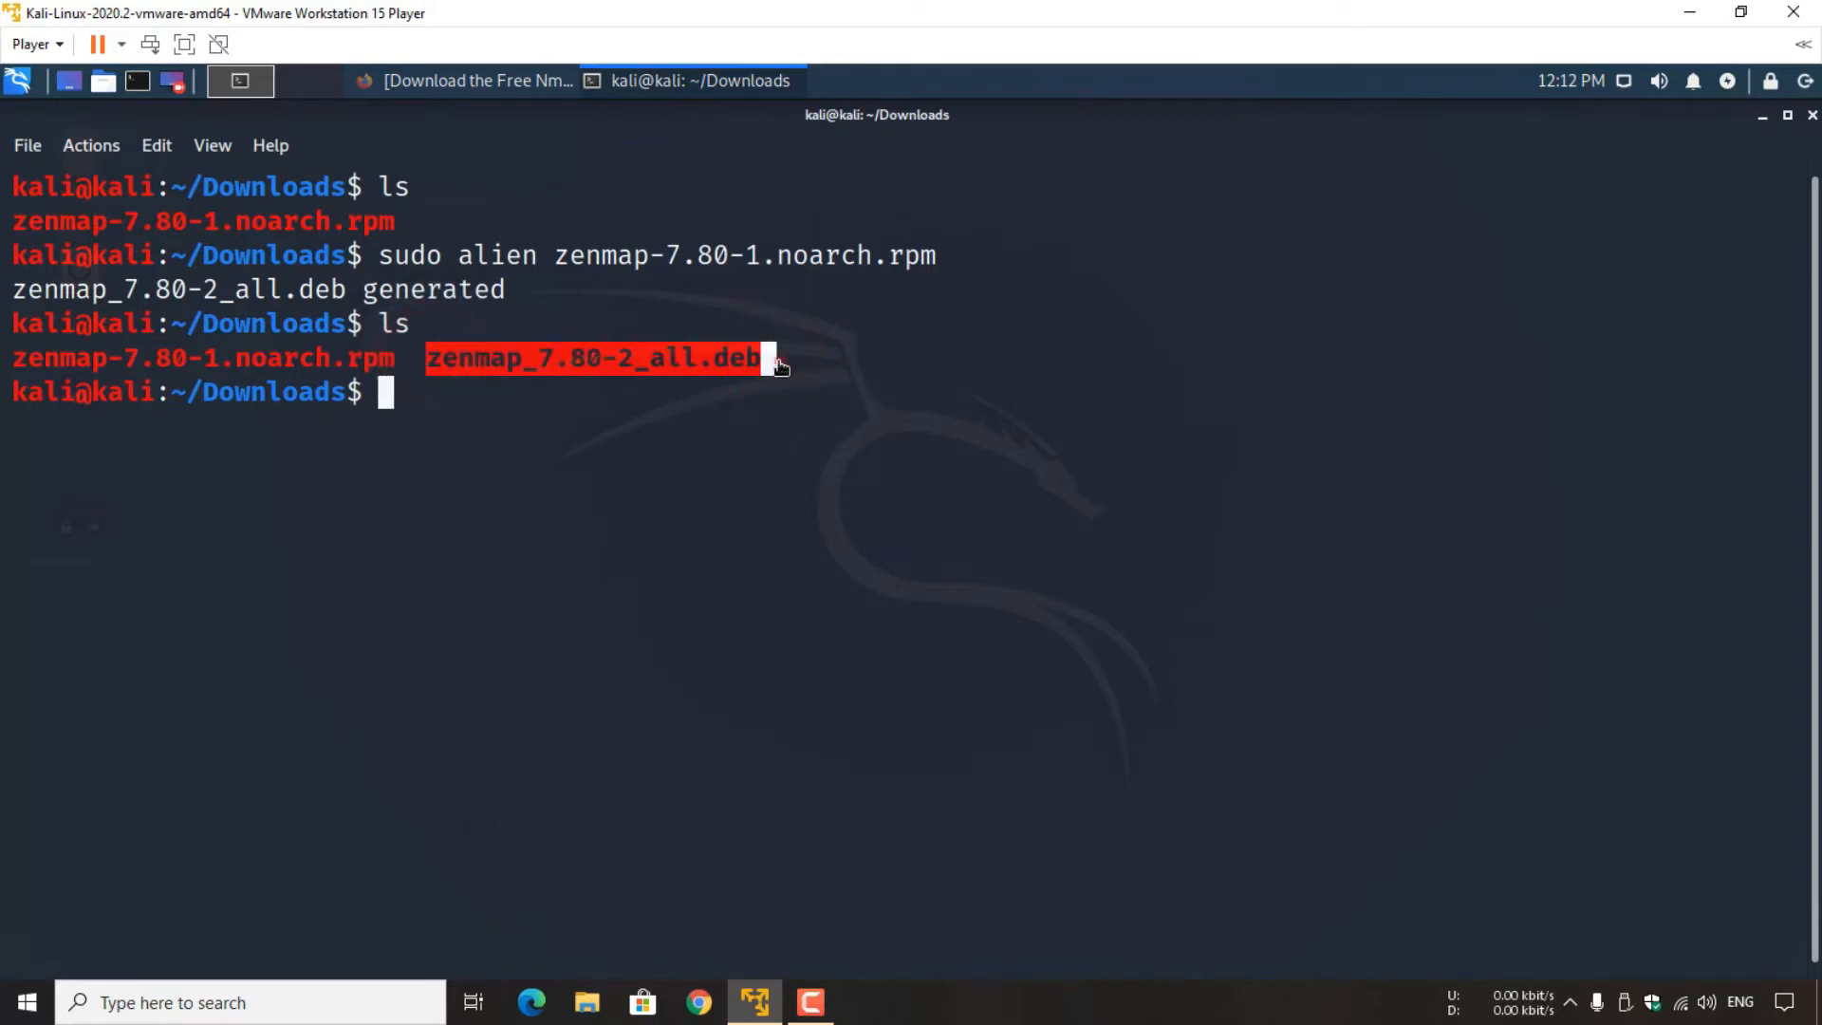
left_click(774, 359)
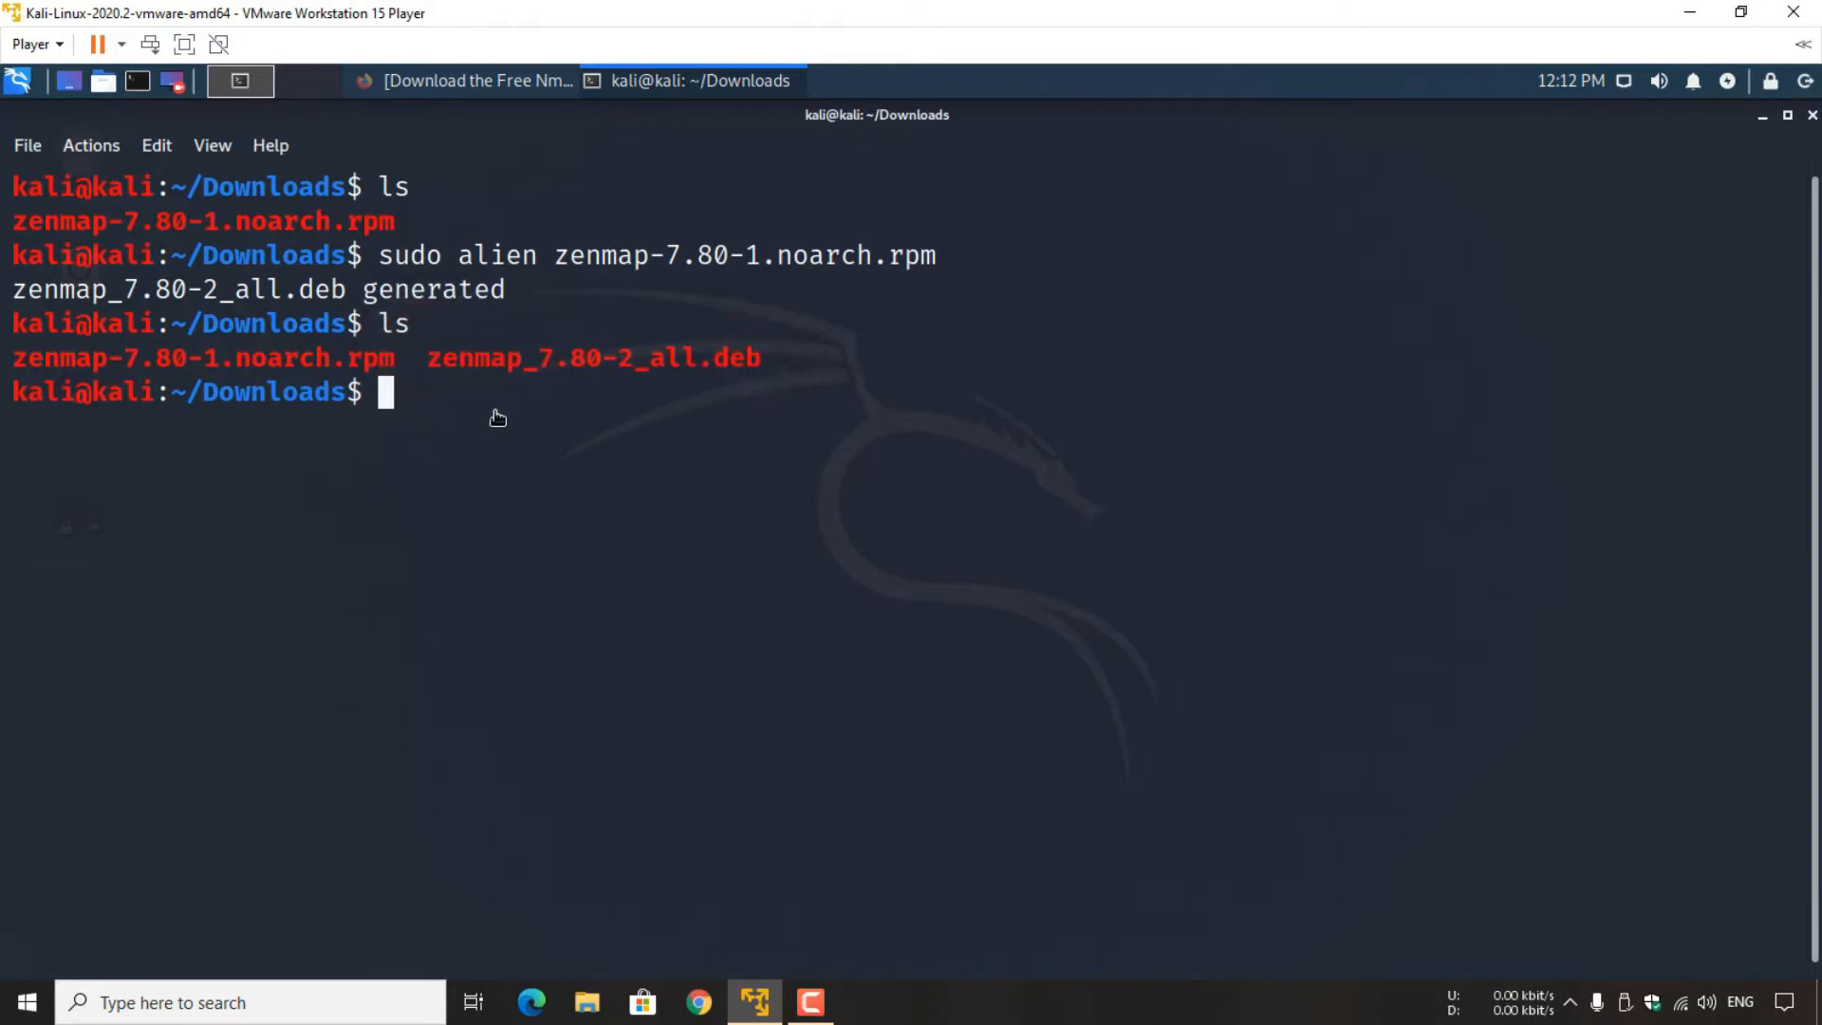
left_click_drag(429, 359, 792, 357)
left_click(791, 356)
- Install the converted package with sudo dpkg -i zenmap_7.80-2_all.deb
type("sudo dpkg")
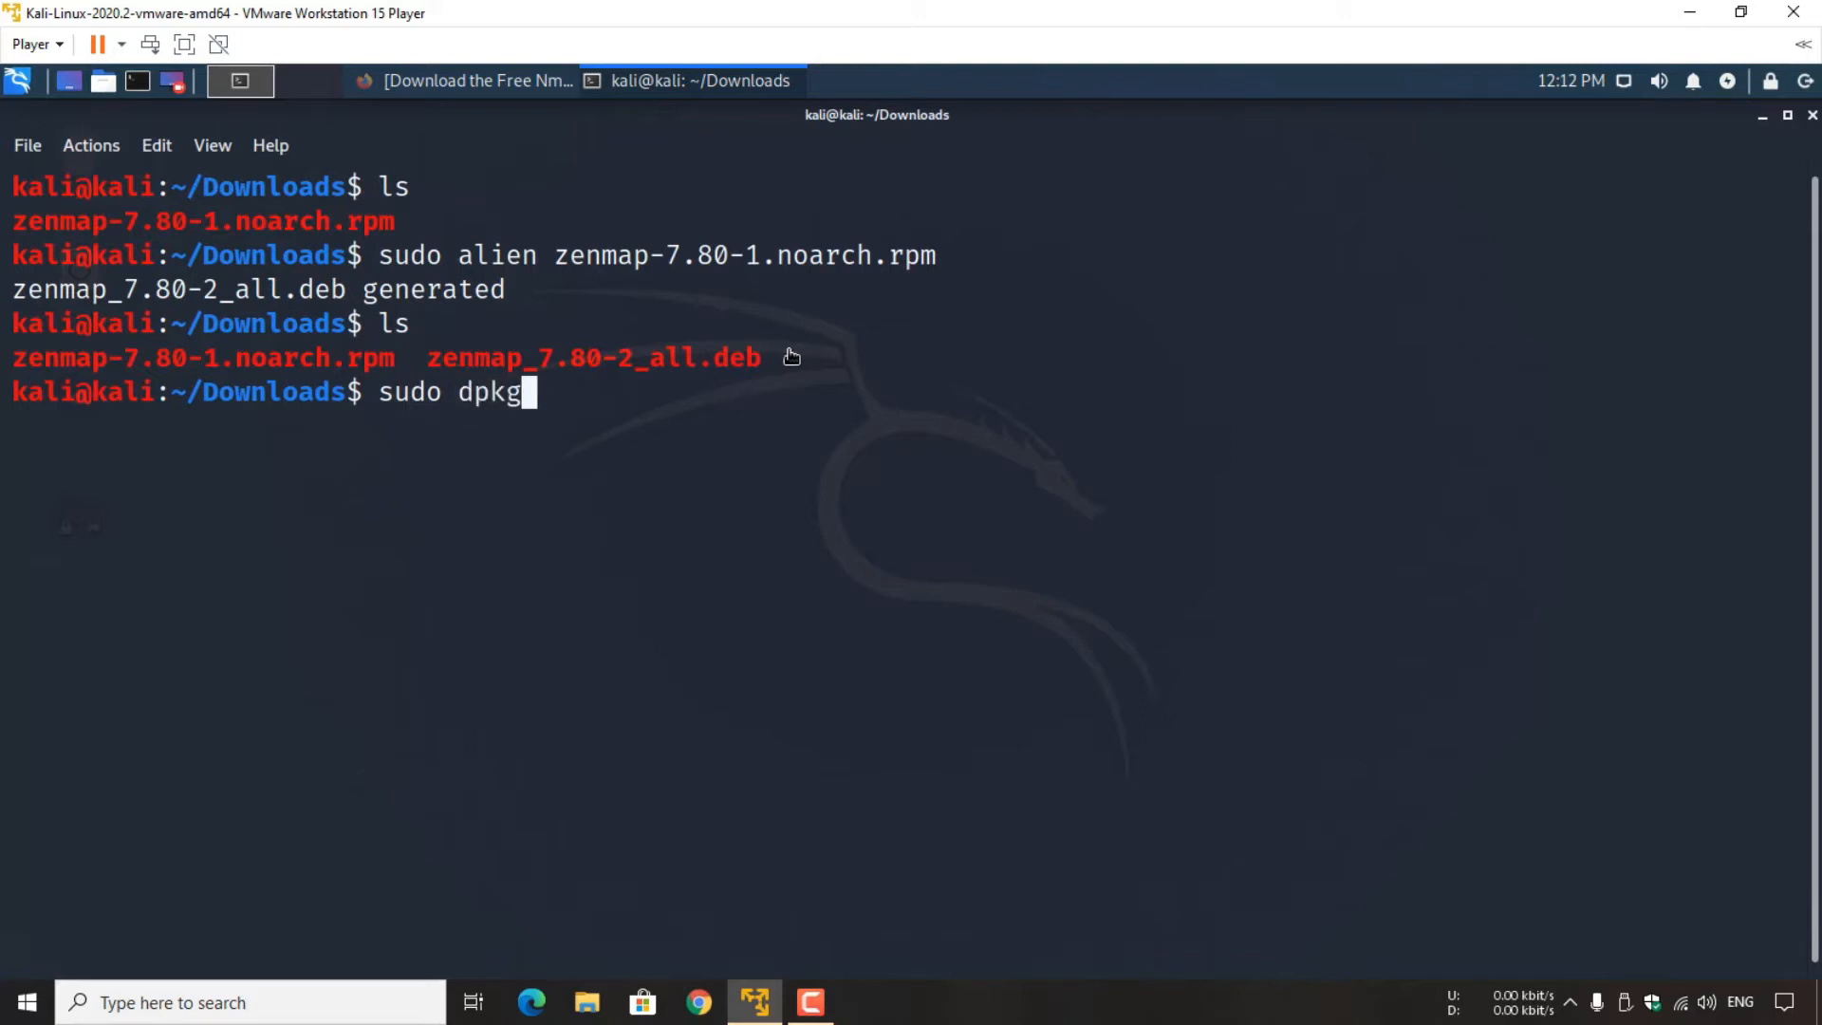
type(" -i zen")
key("Tab")
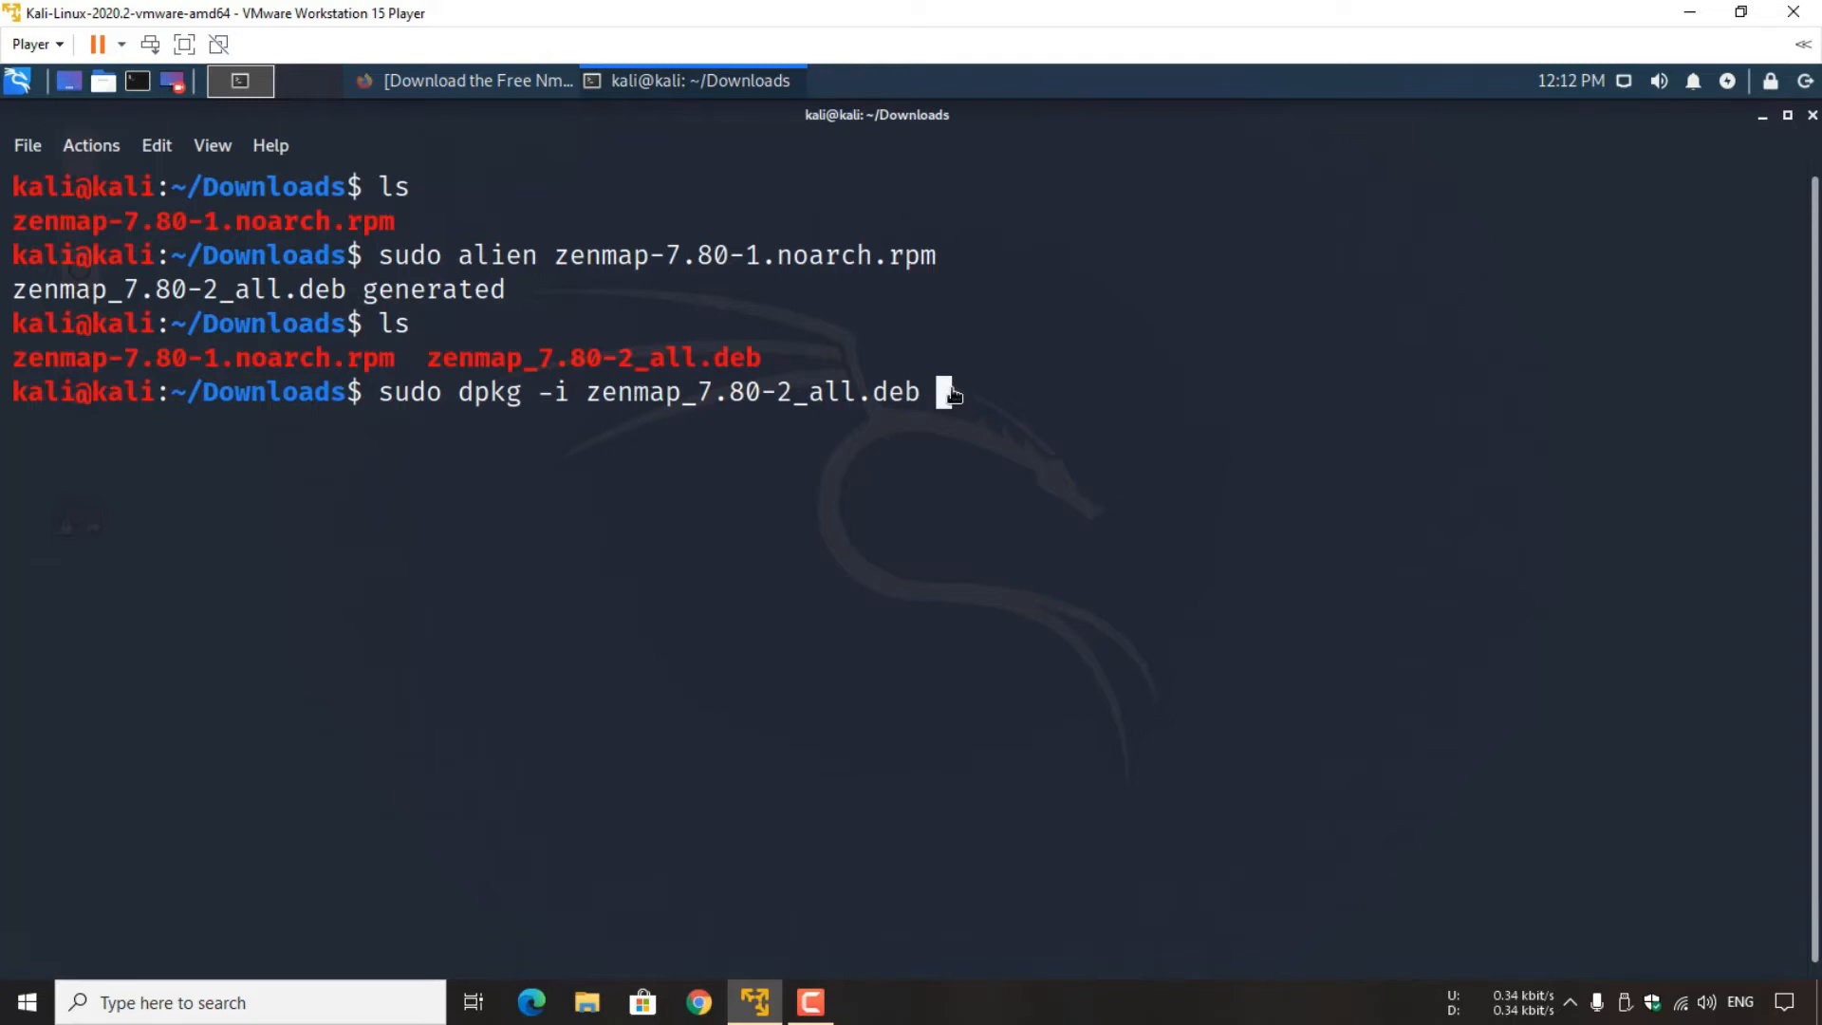
key("Return")
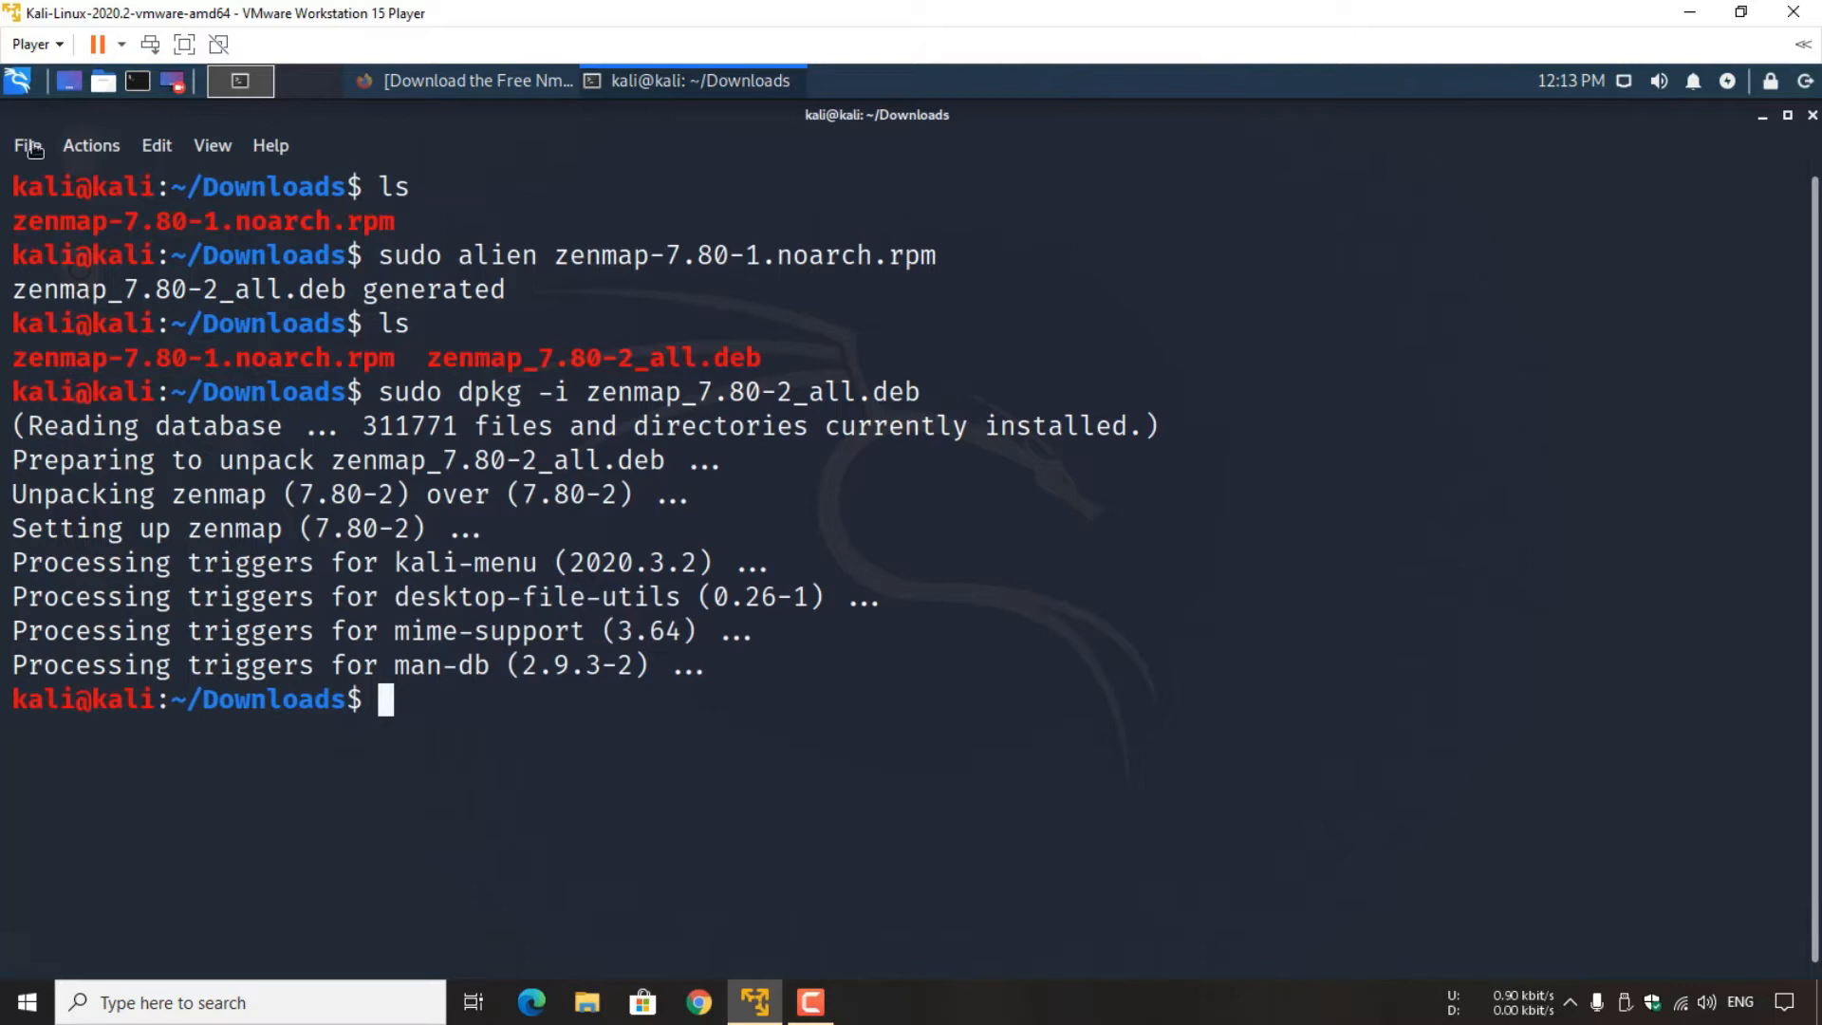
- Find Zenmap among Kali's applications, launch it as root, and widen and reposition its window
left_click(19, 82)
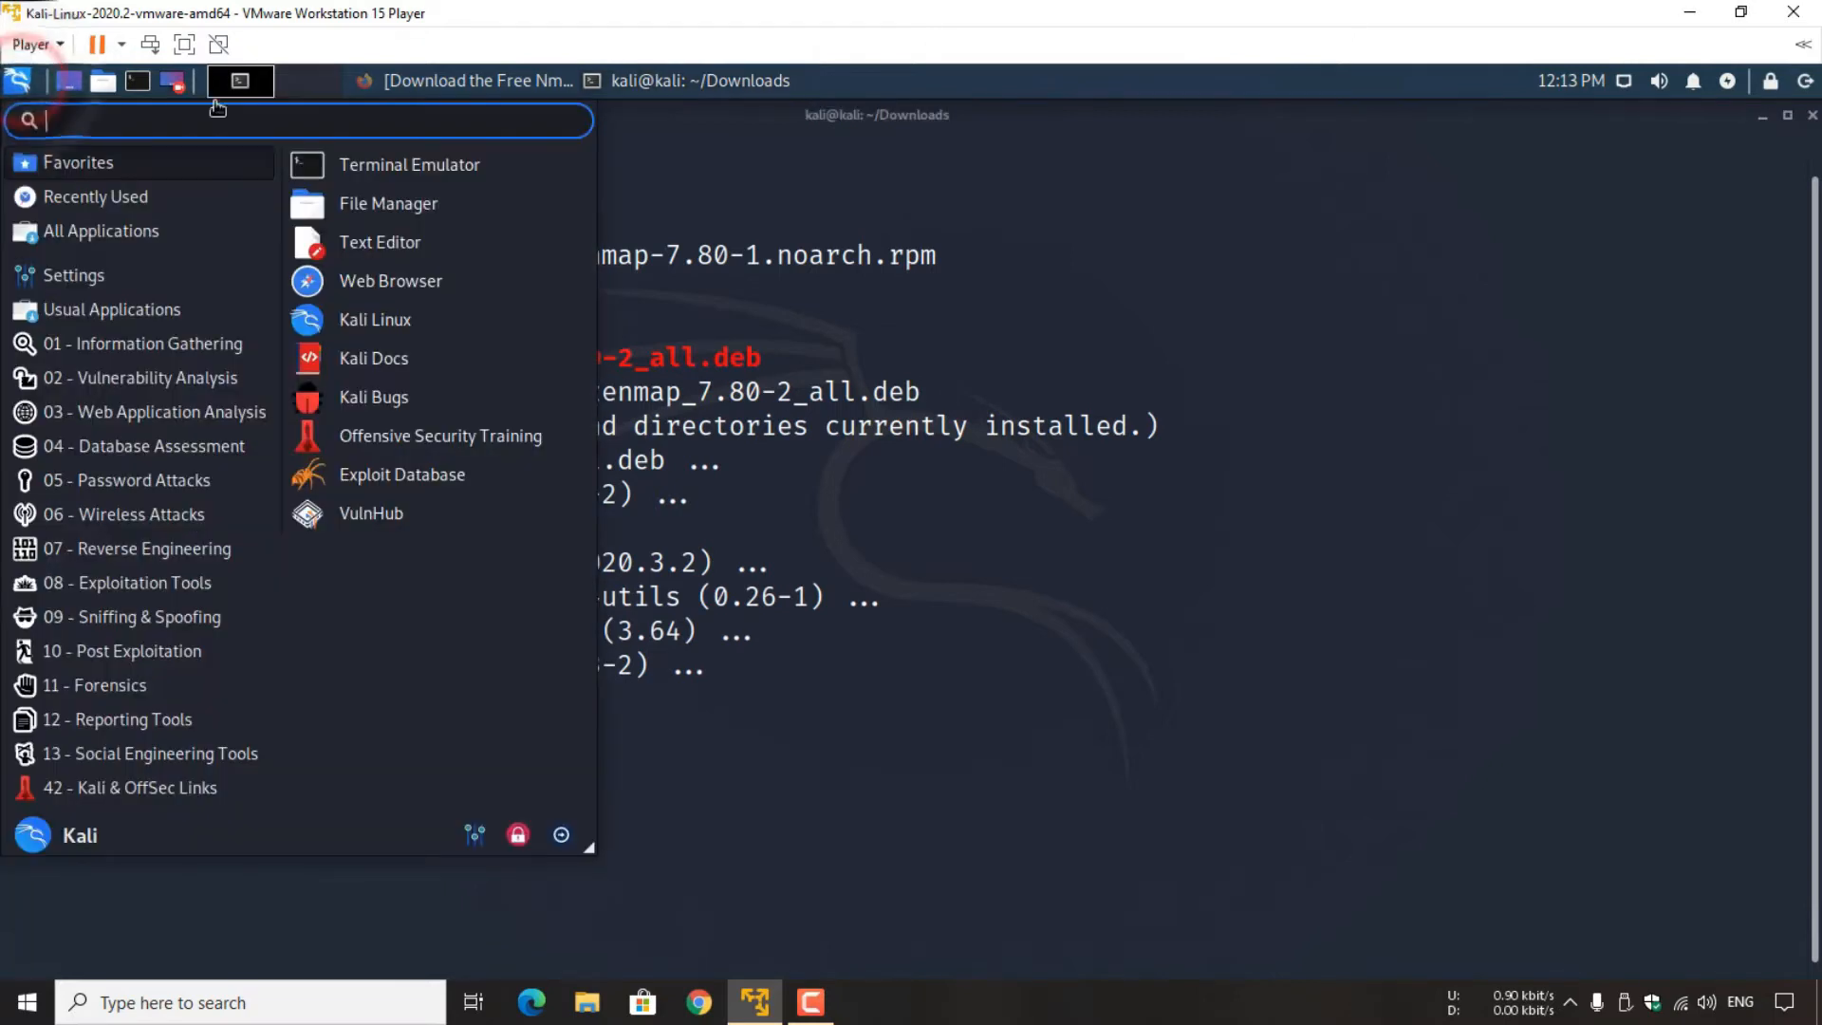
type("zen")
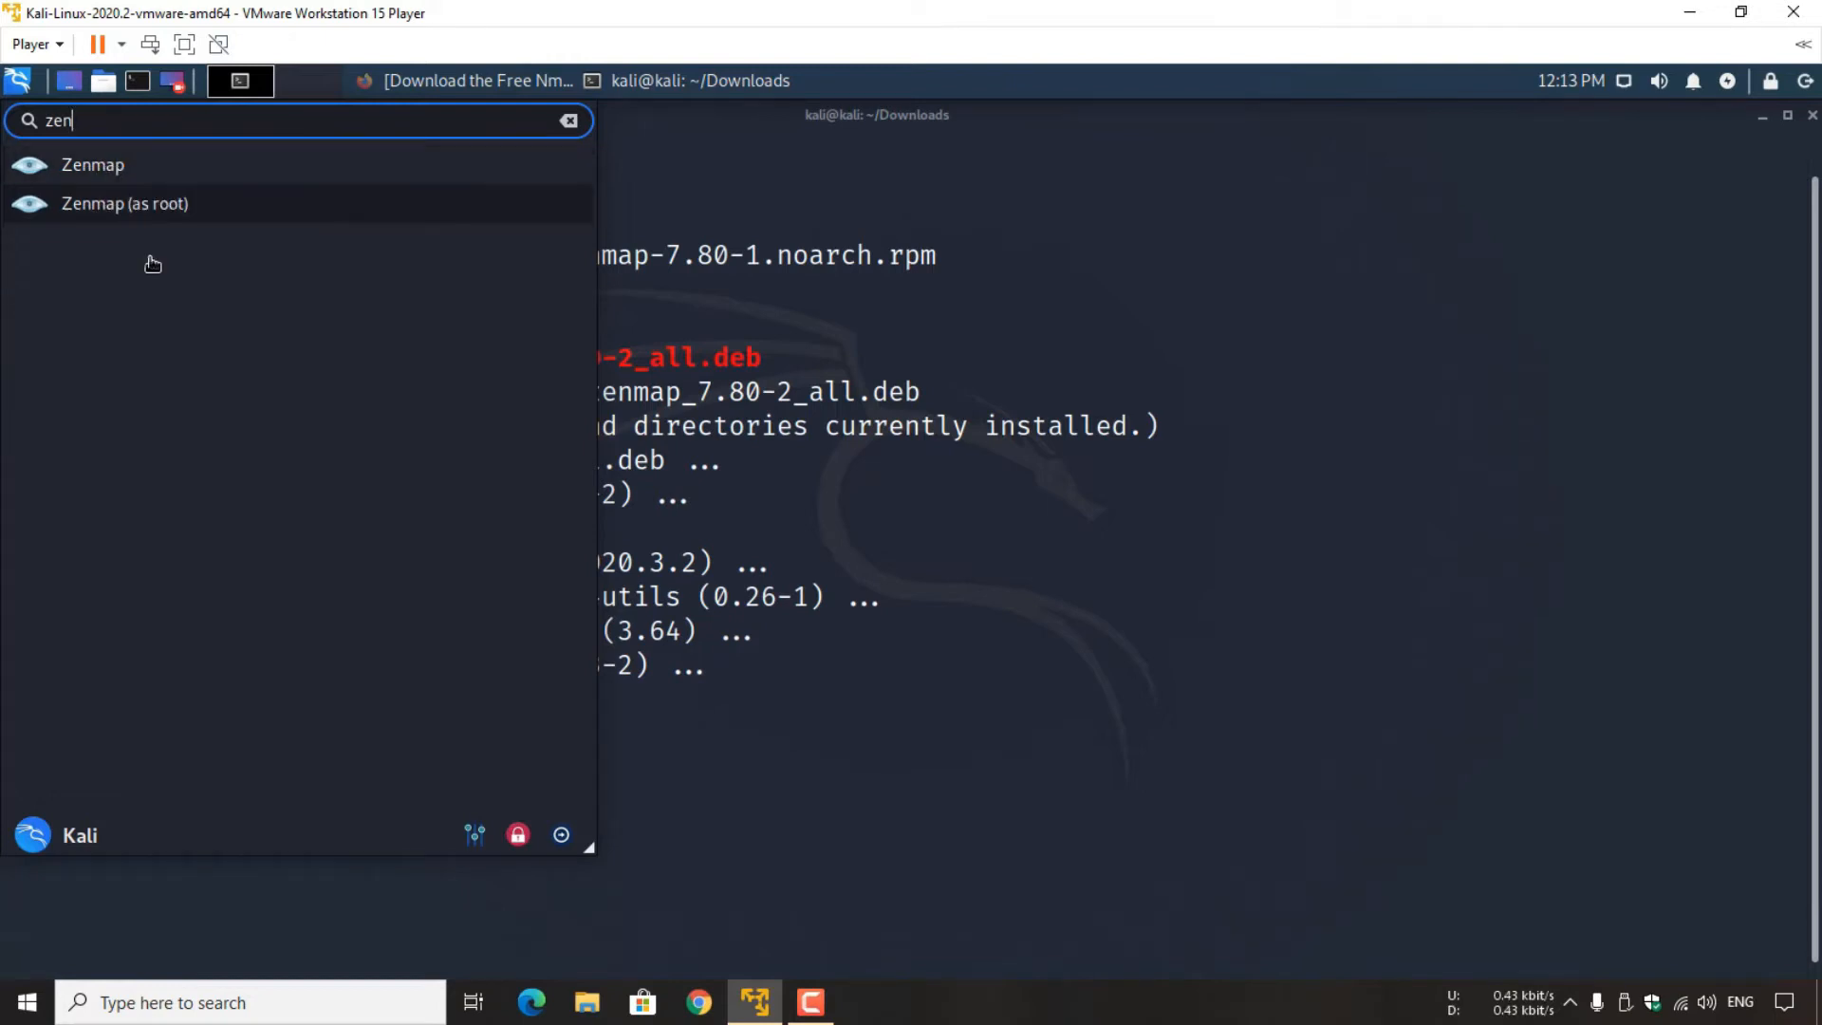
left_click(177, 205)
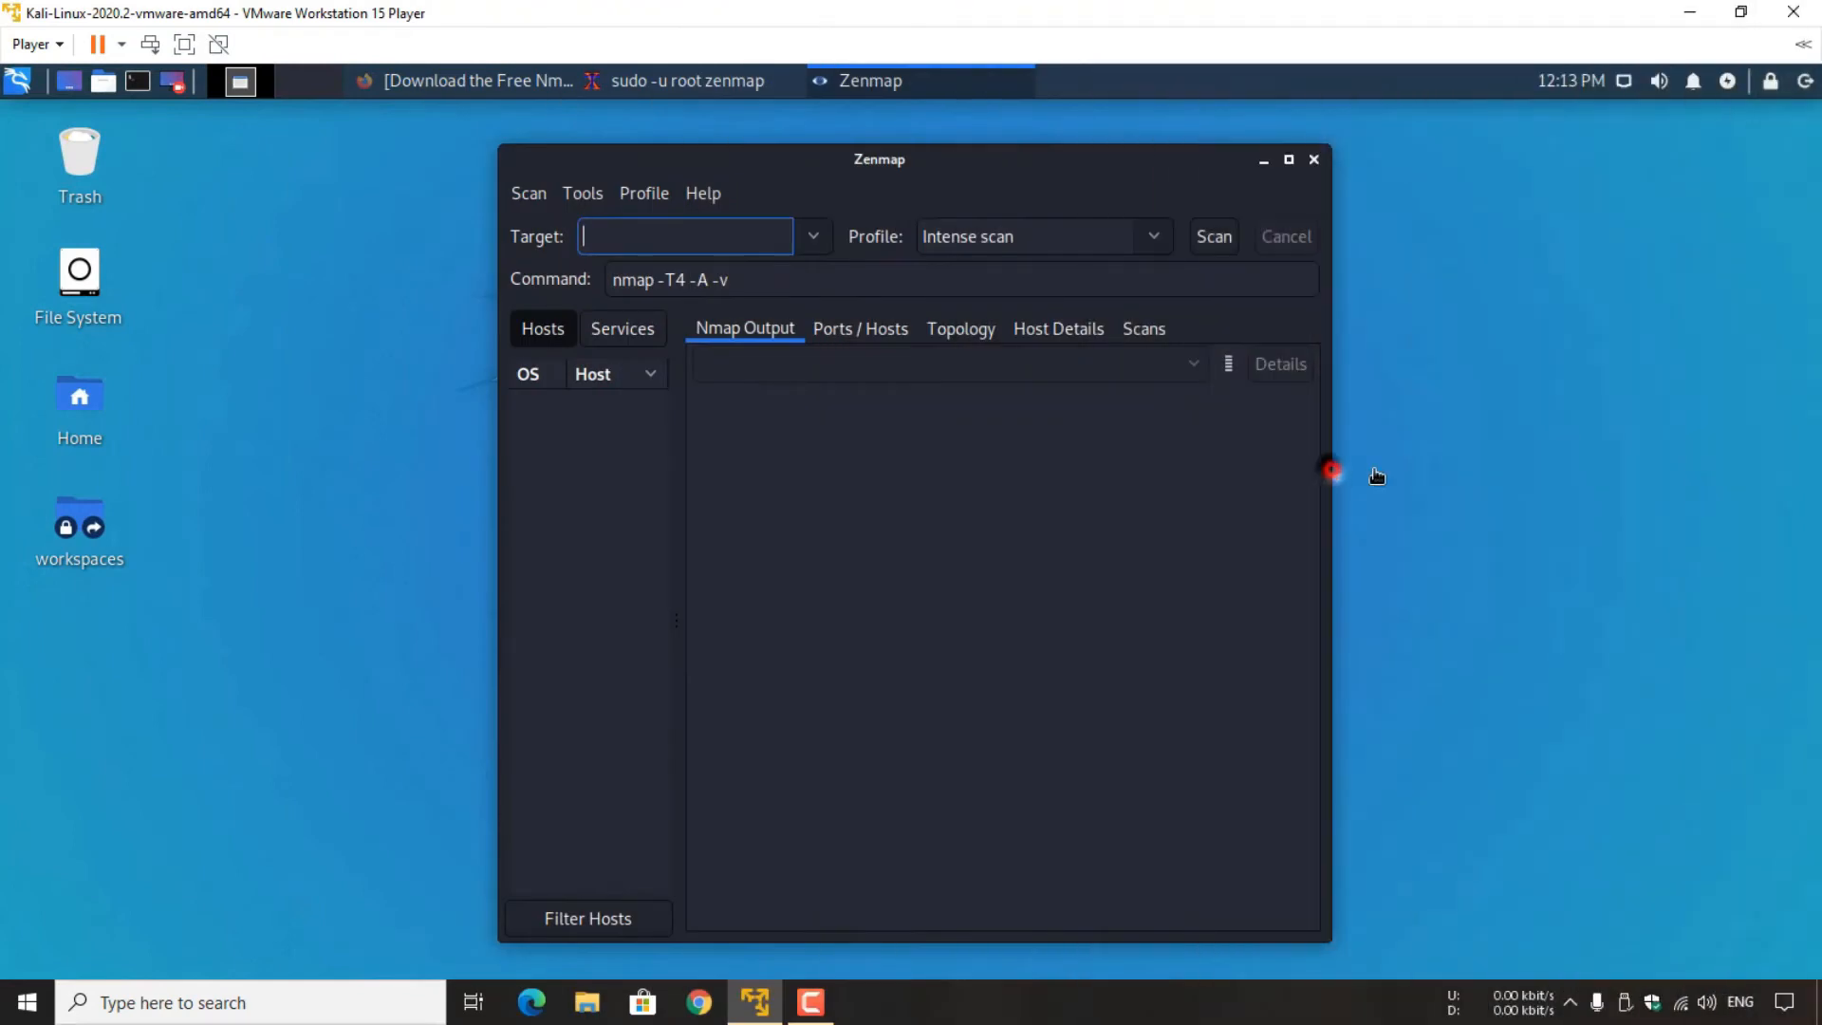
left_click_drag(1332, 471, 1518, 472)
left_click_drag(1110, 171, 1042, 172)
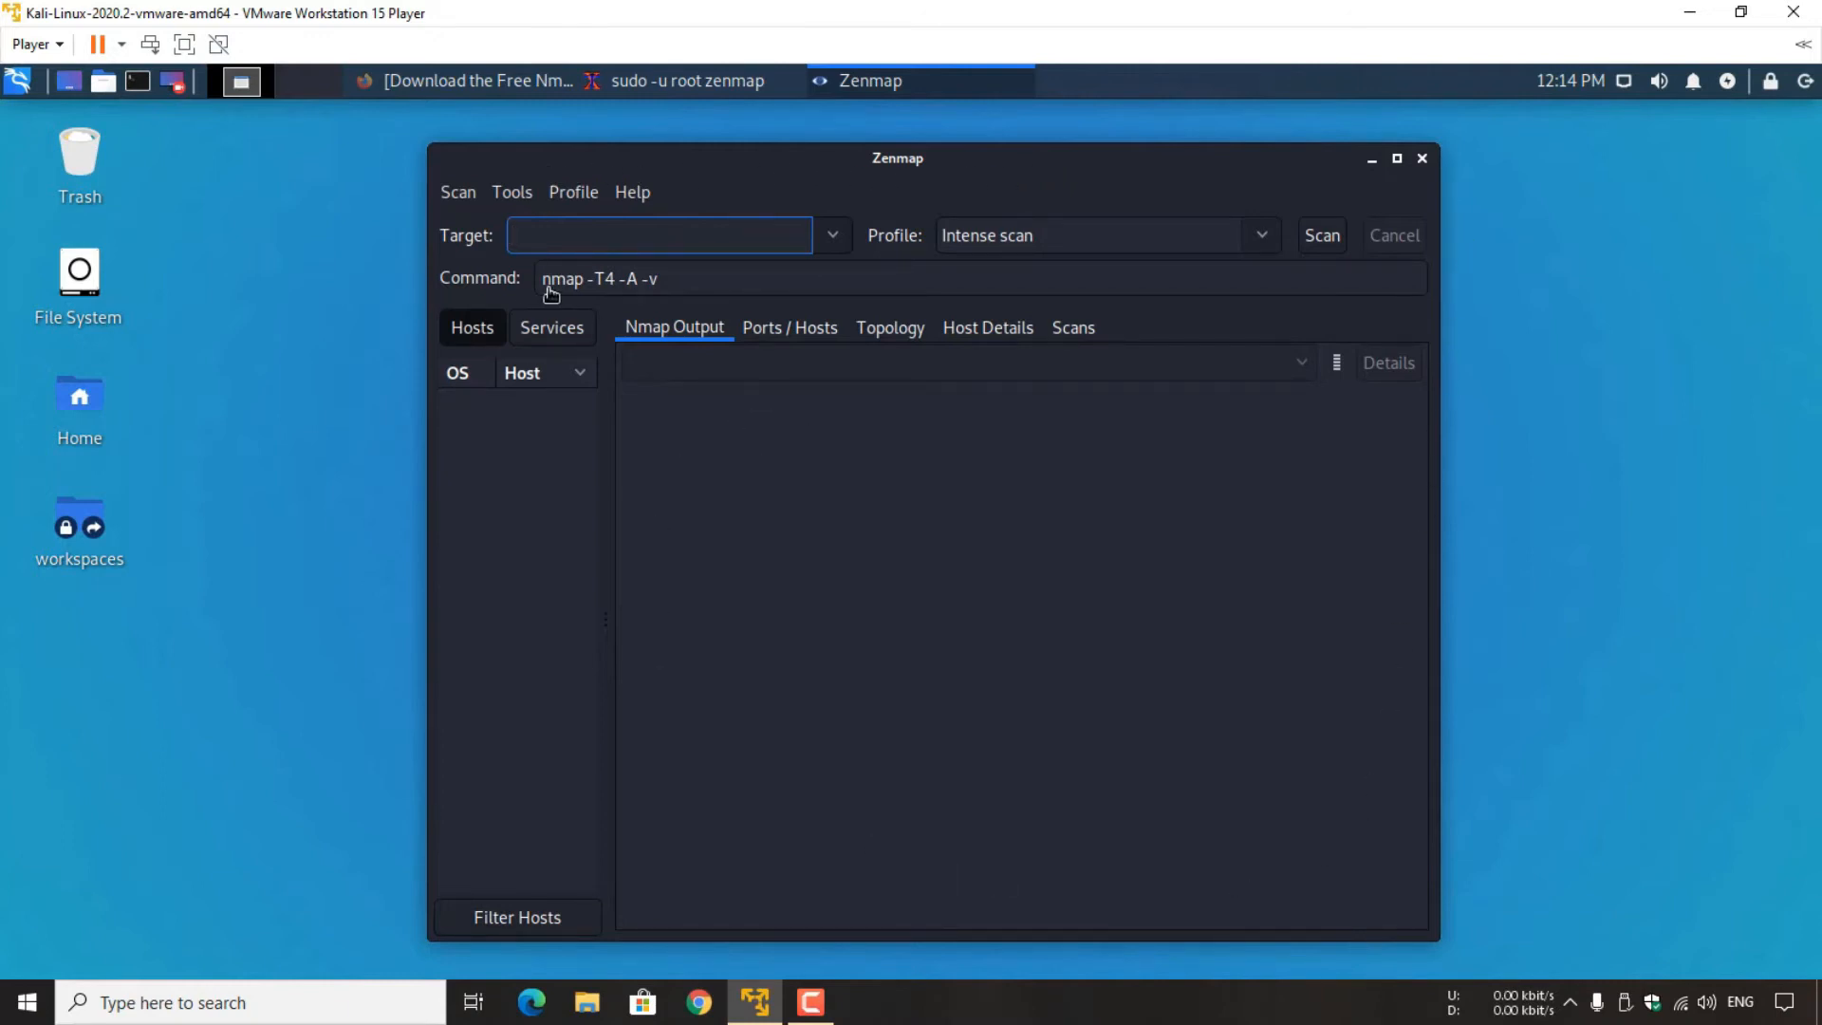
- Review Zenmap's target field and the scan profiles it offers, keeping Intense scan selected
left_click(607, 236)
left_click(880, 236)
left_click(1261, 236)
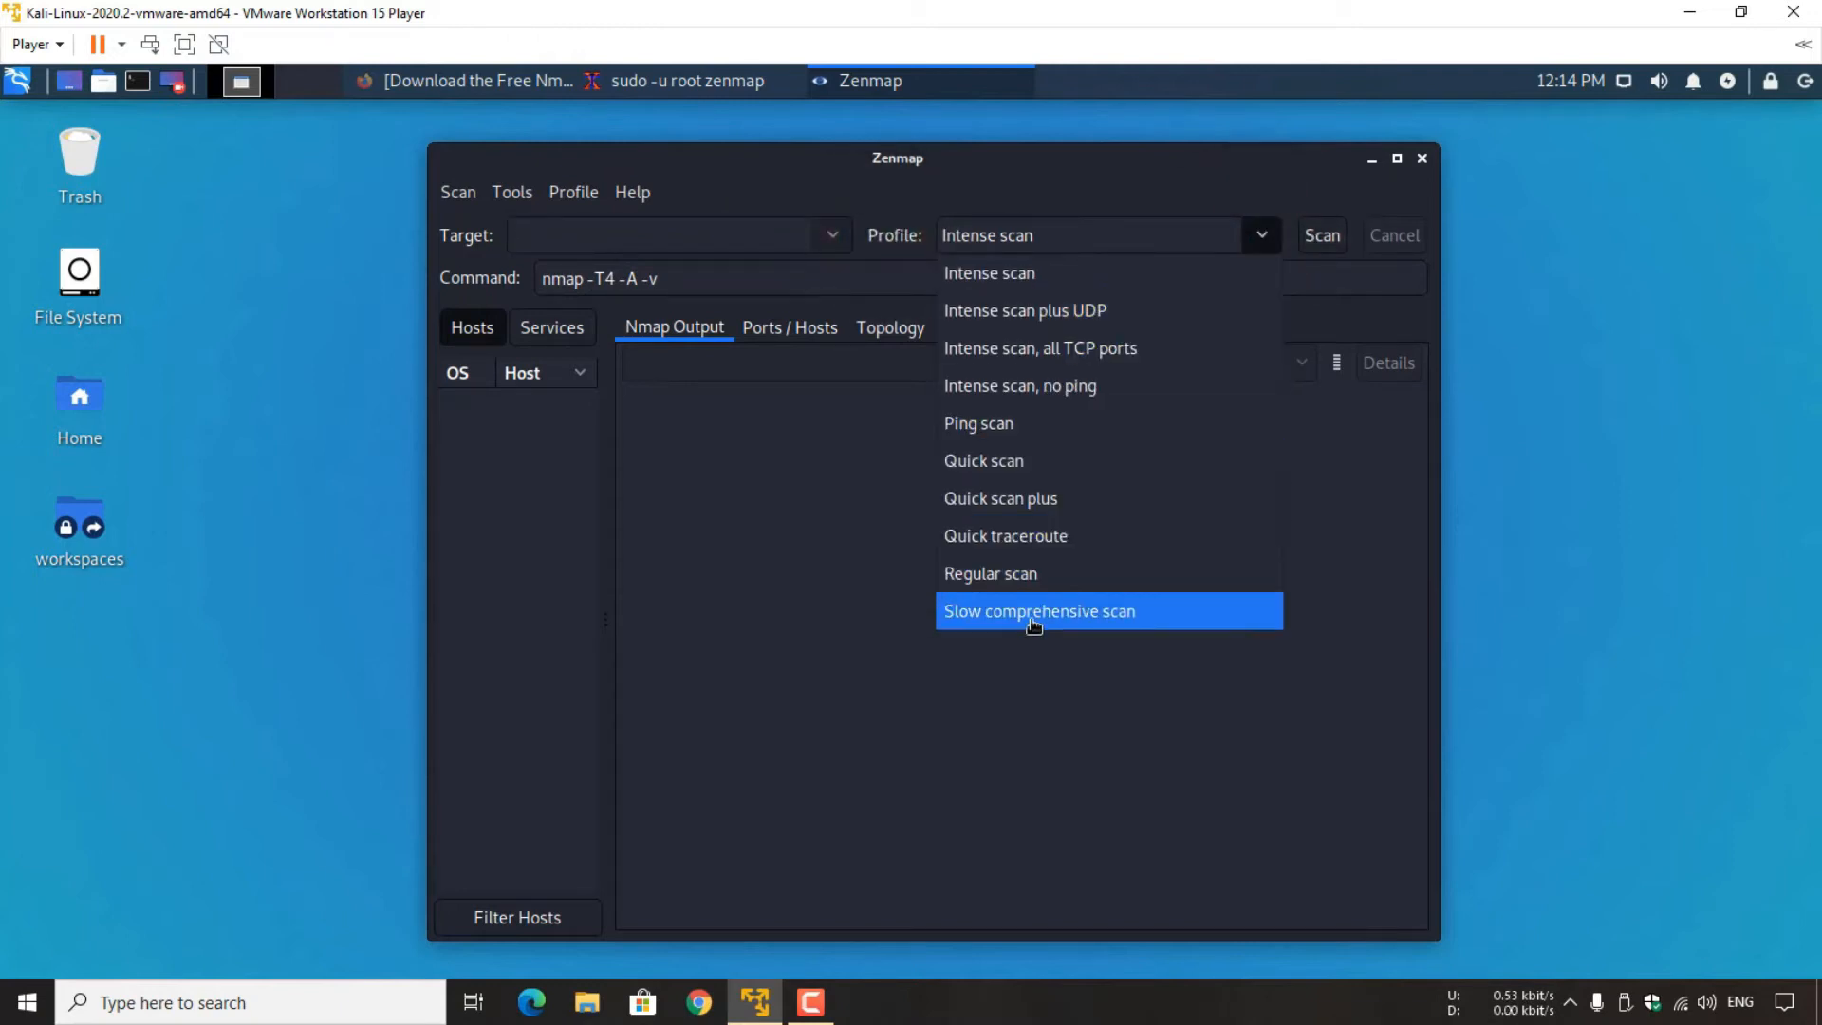
left_click(1250, 236)
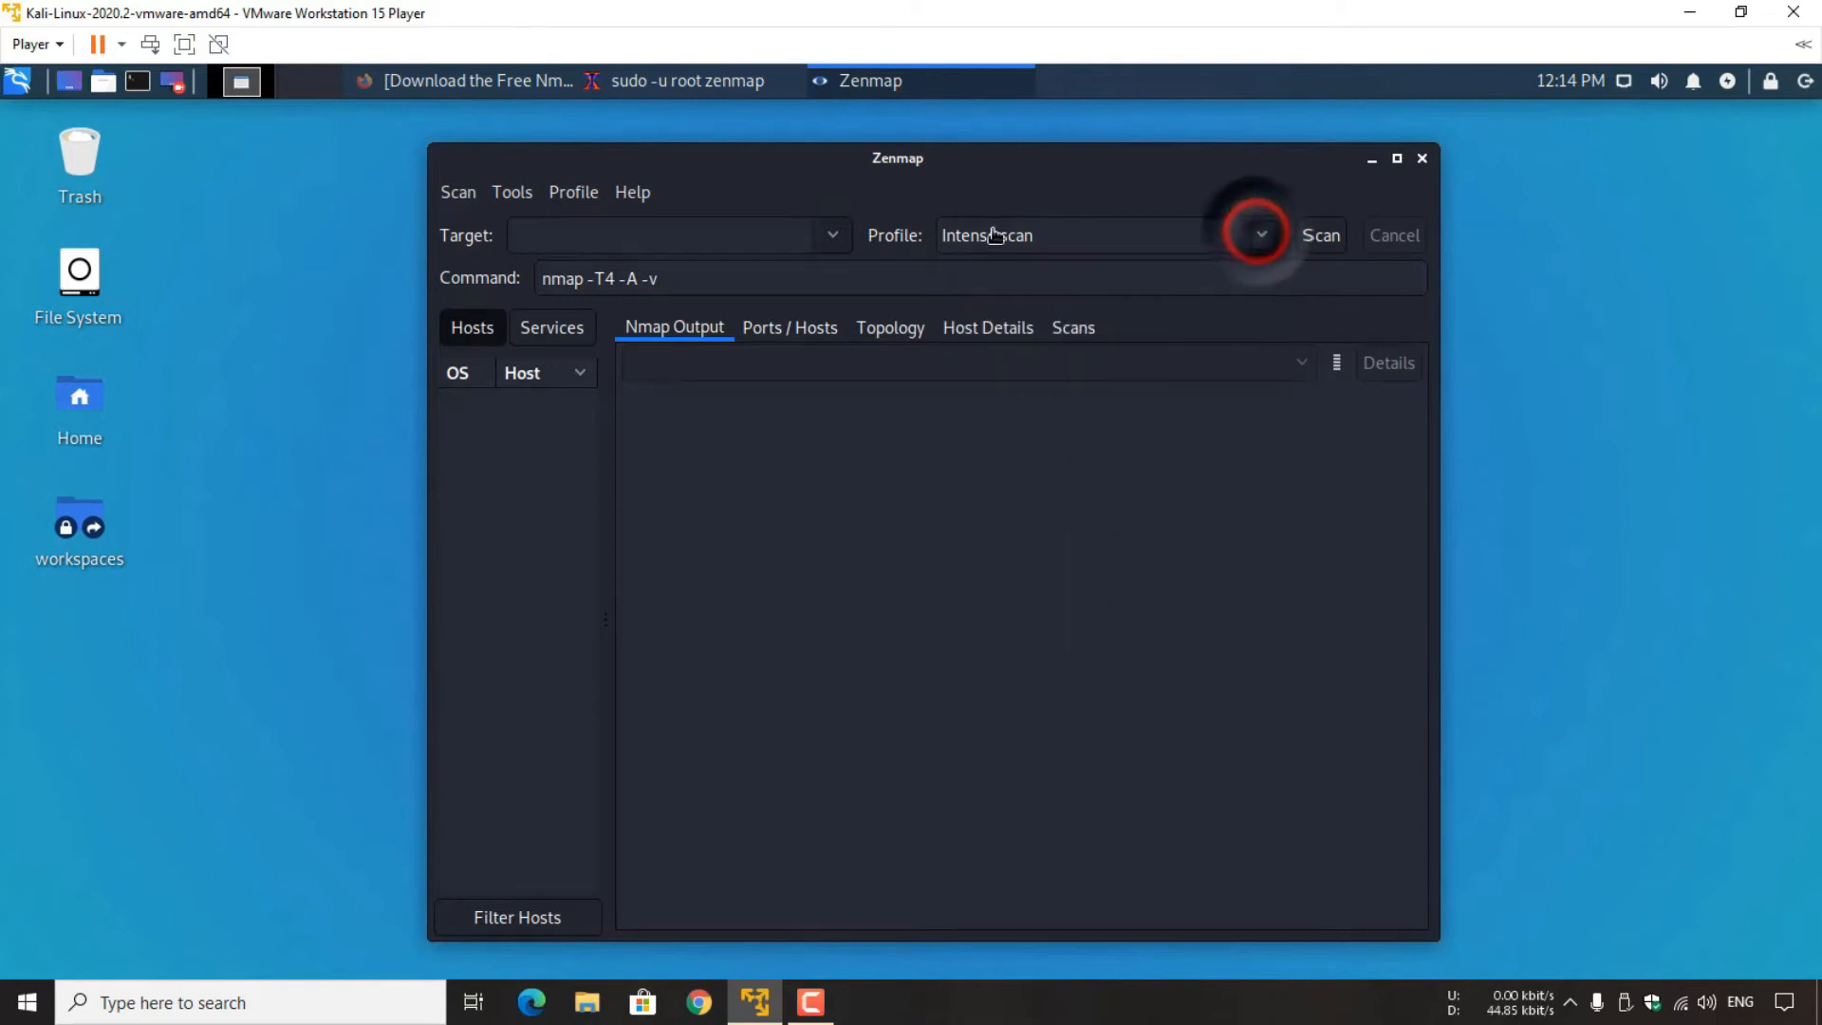
- Examine the nmap command that Zenmap generates for the Intense scan profile
left_click(754, 279)
triple_click(755, 279)
left_click(755, 279)
triple_click(754, 280)
left_click(797, 283)
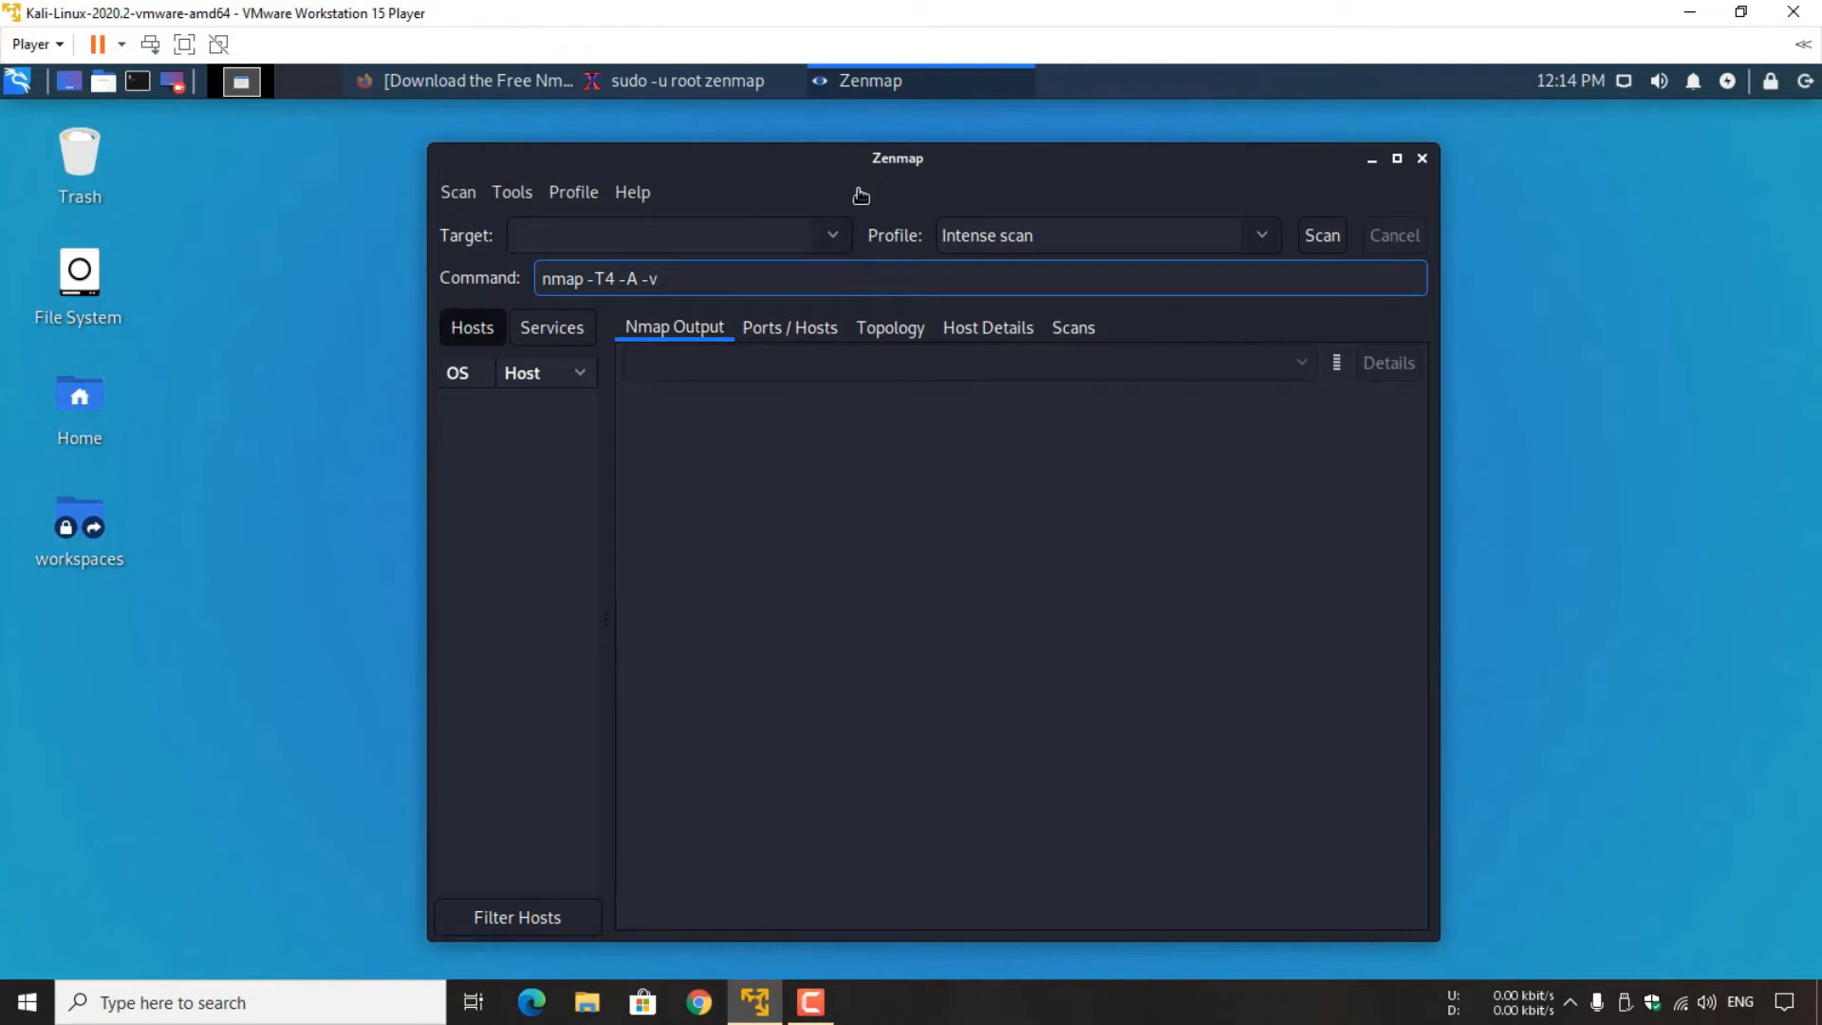
left_click_drag(723, 282, 555, 287)
left_click_drag(723, 281, 723, 282)
left_click_drag(723, 282, 578, 290)
left_click(741, 232)
left_click_drag(935, 171, 934, 163)
- Set the scan target to 192.168.58.130 and choose the Ping scan profile
left_click(688, 231)
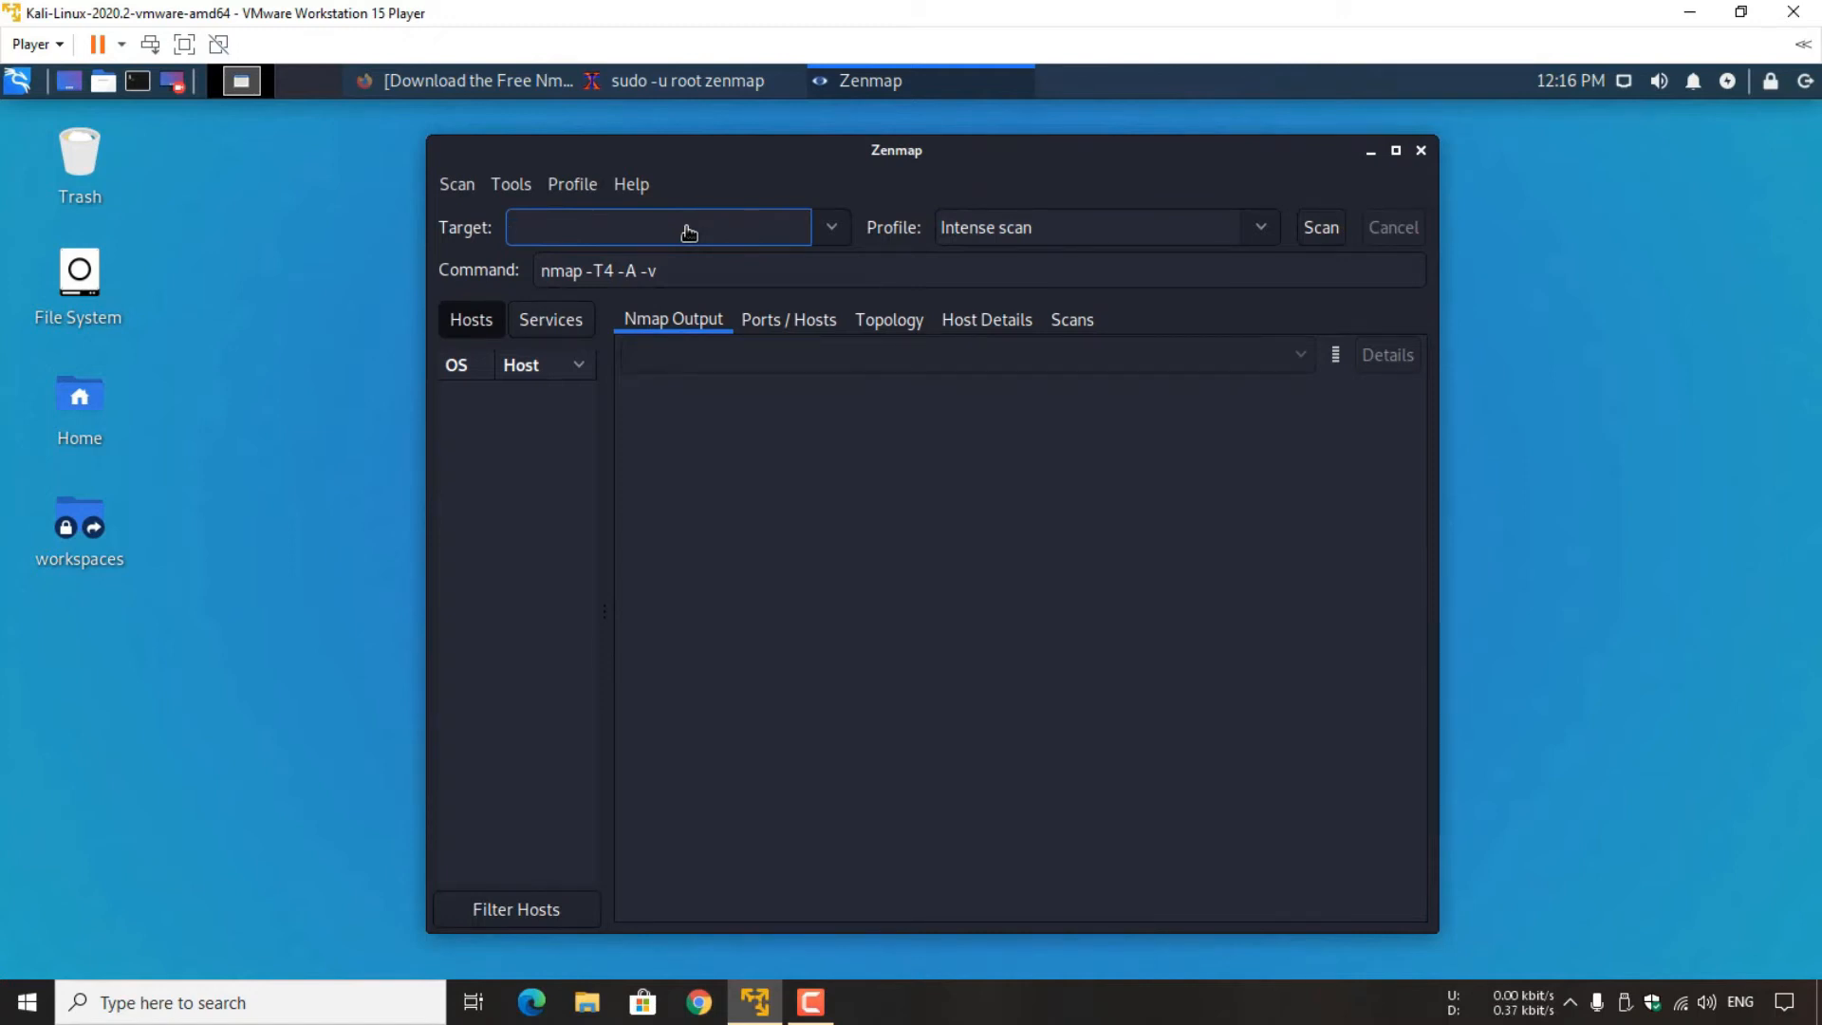
type("192.168.58.130")
left_click_drag(910, 162, 940, 161)
left_click(1104, 174)
left_click(1291, 225)
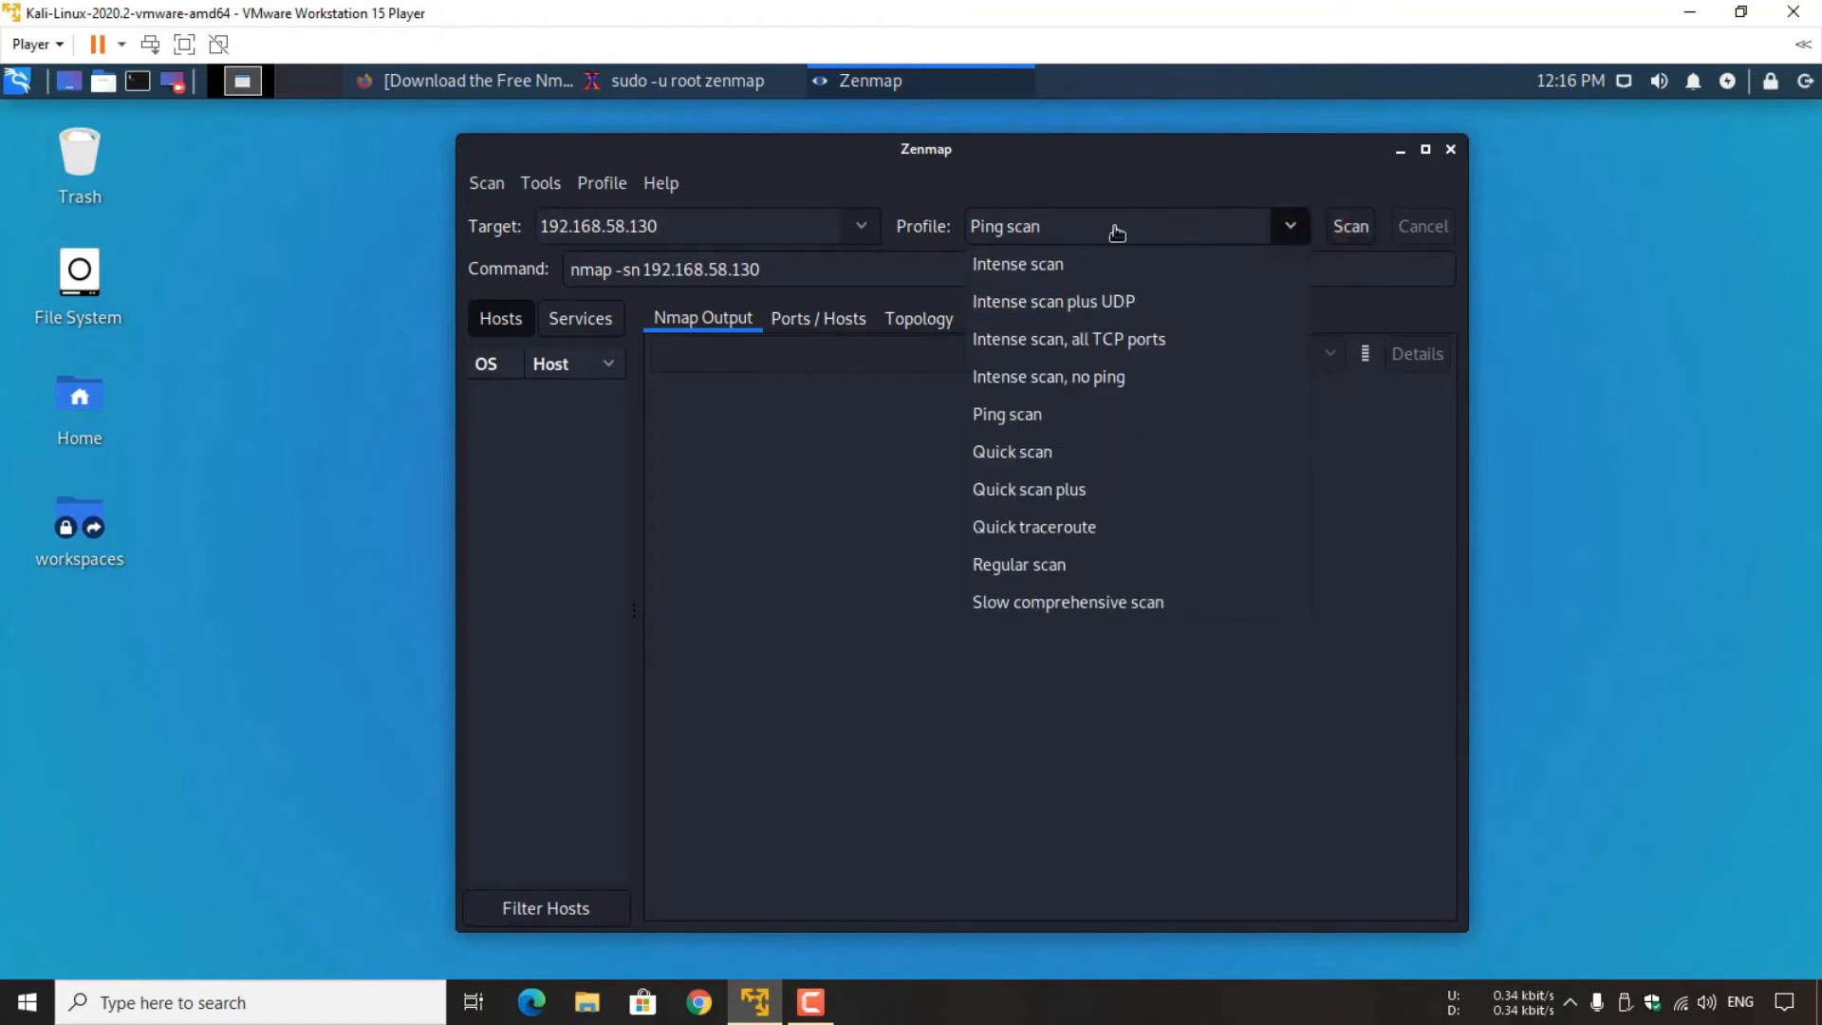
- Run the Ping scan on 192.168.58.130 and review the host status and MAC address in its output
left_click(1056, 428)
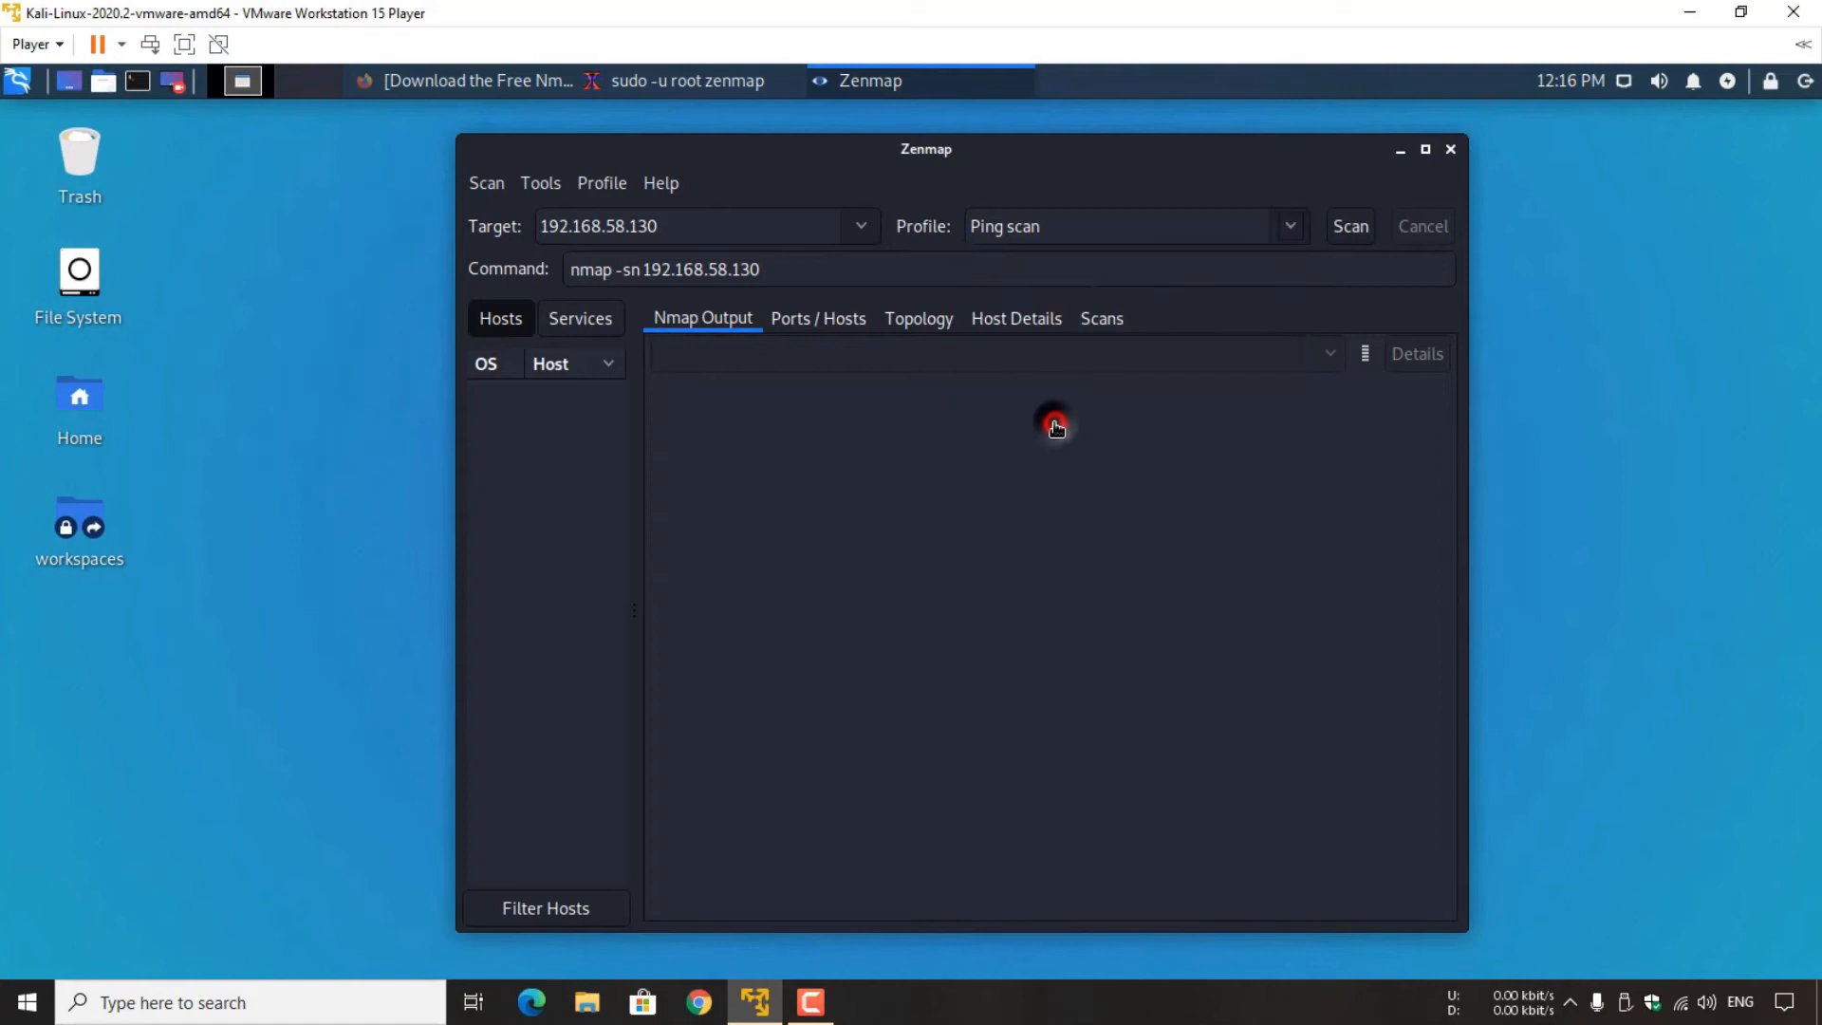
left_click(1355, 230)
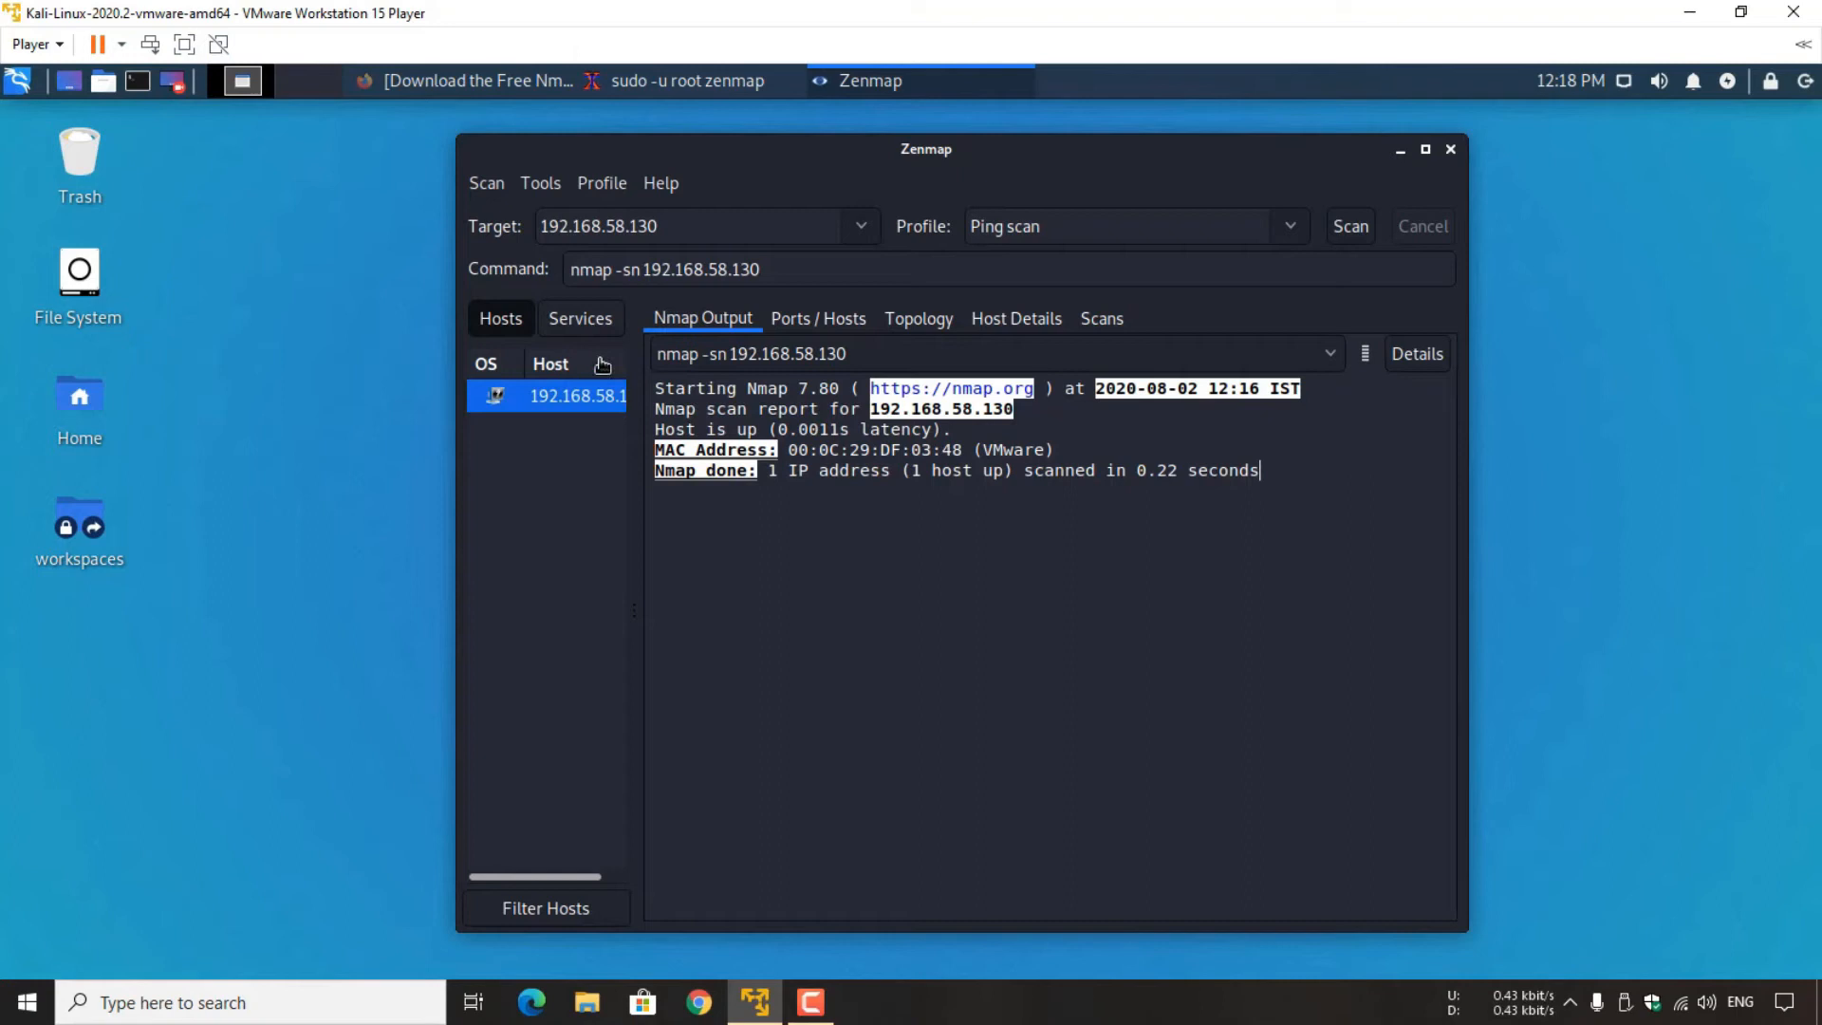
left_click(746, 428)
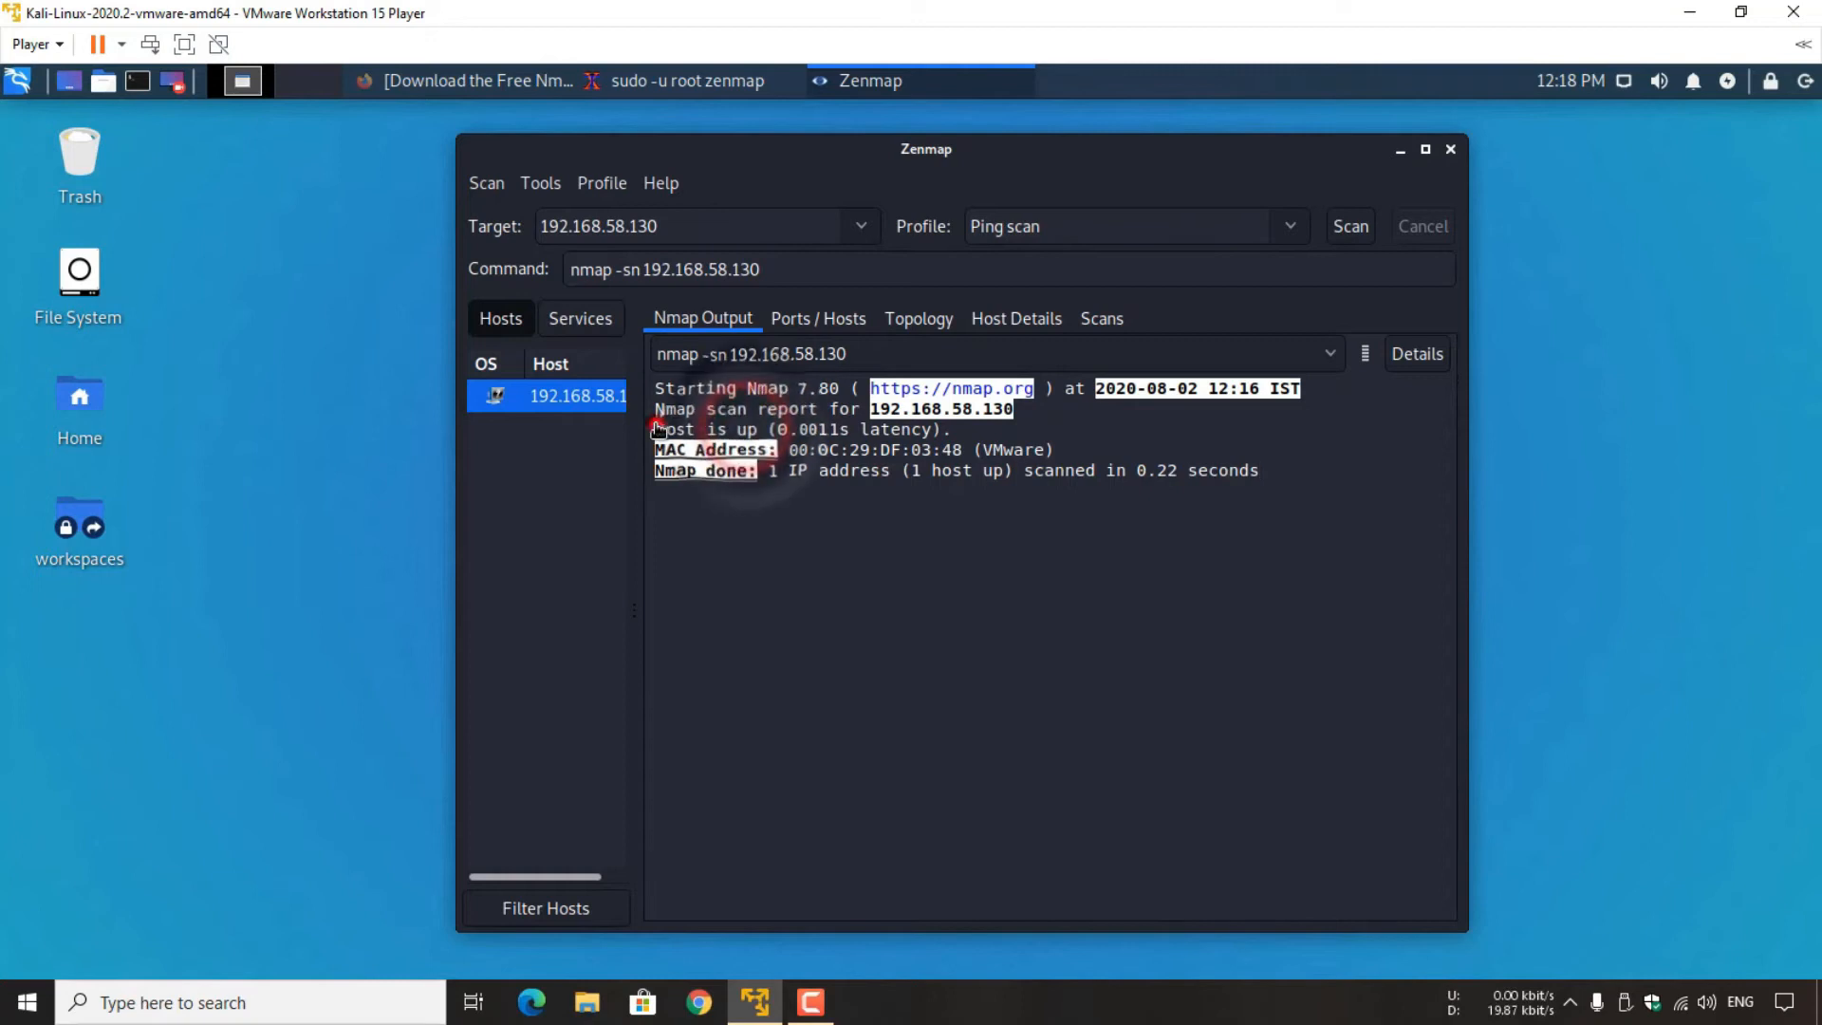
left_click(757, 430)
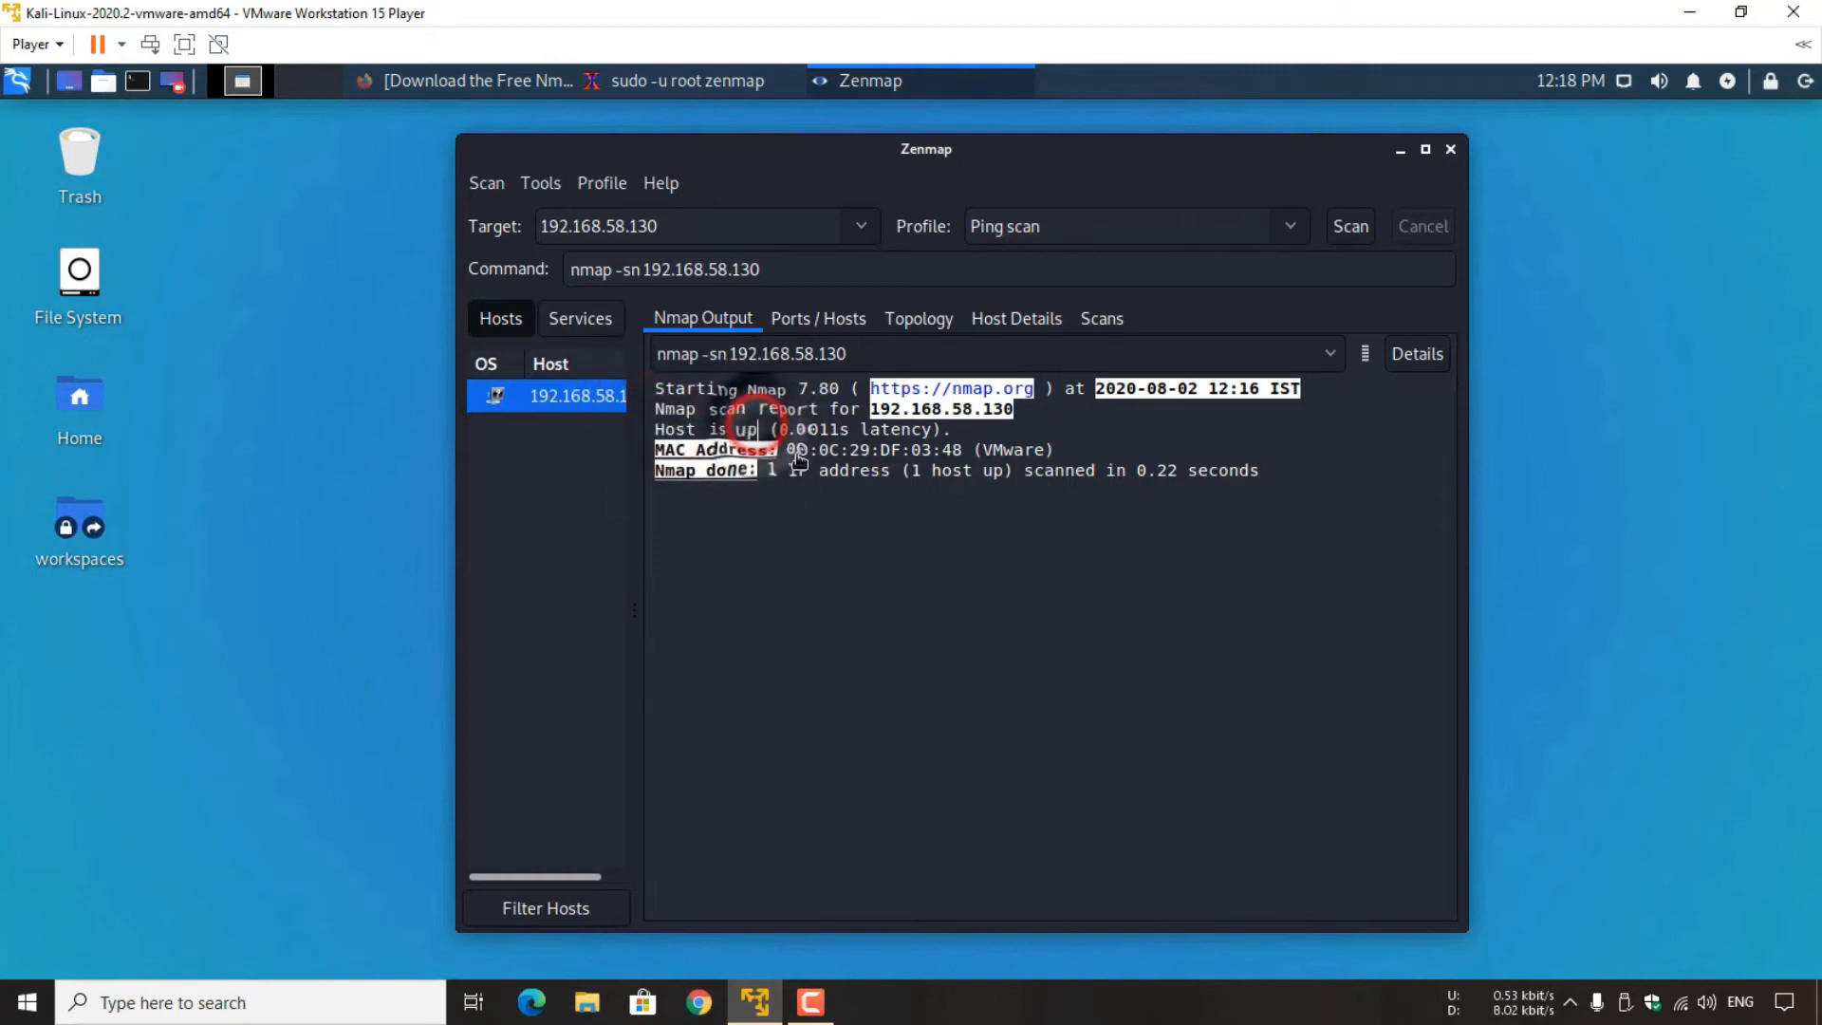
left_click_drag(789, 450, 963, 453)
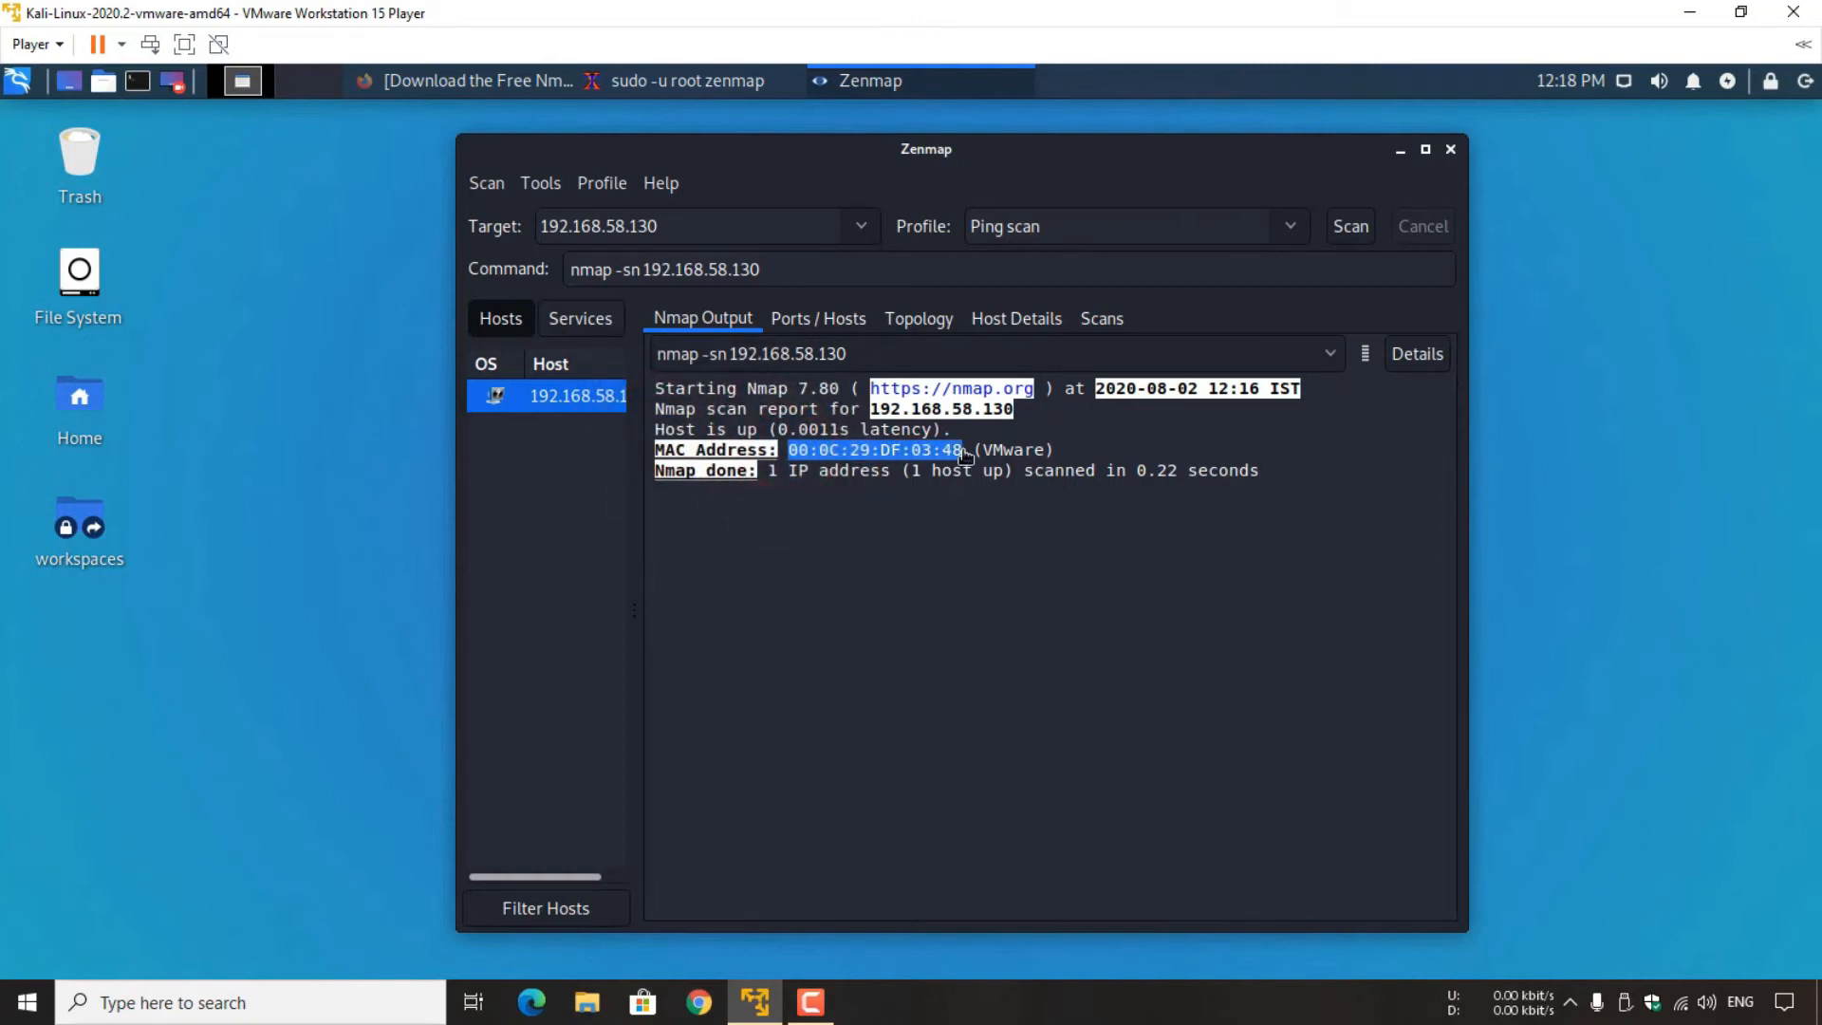
left_click(964, 452)
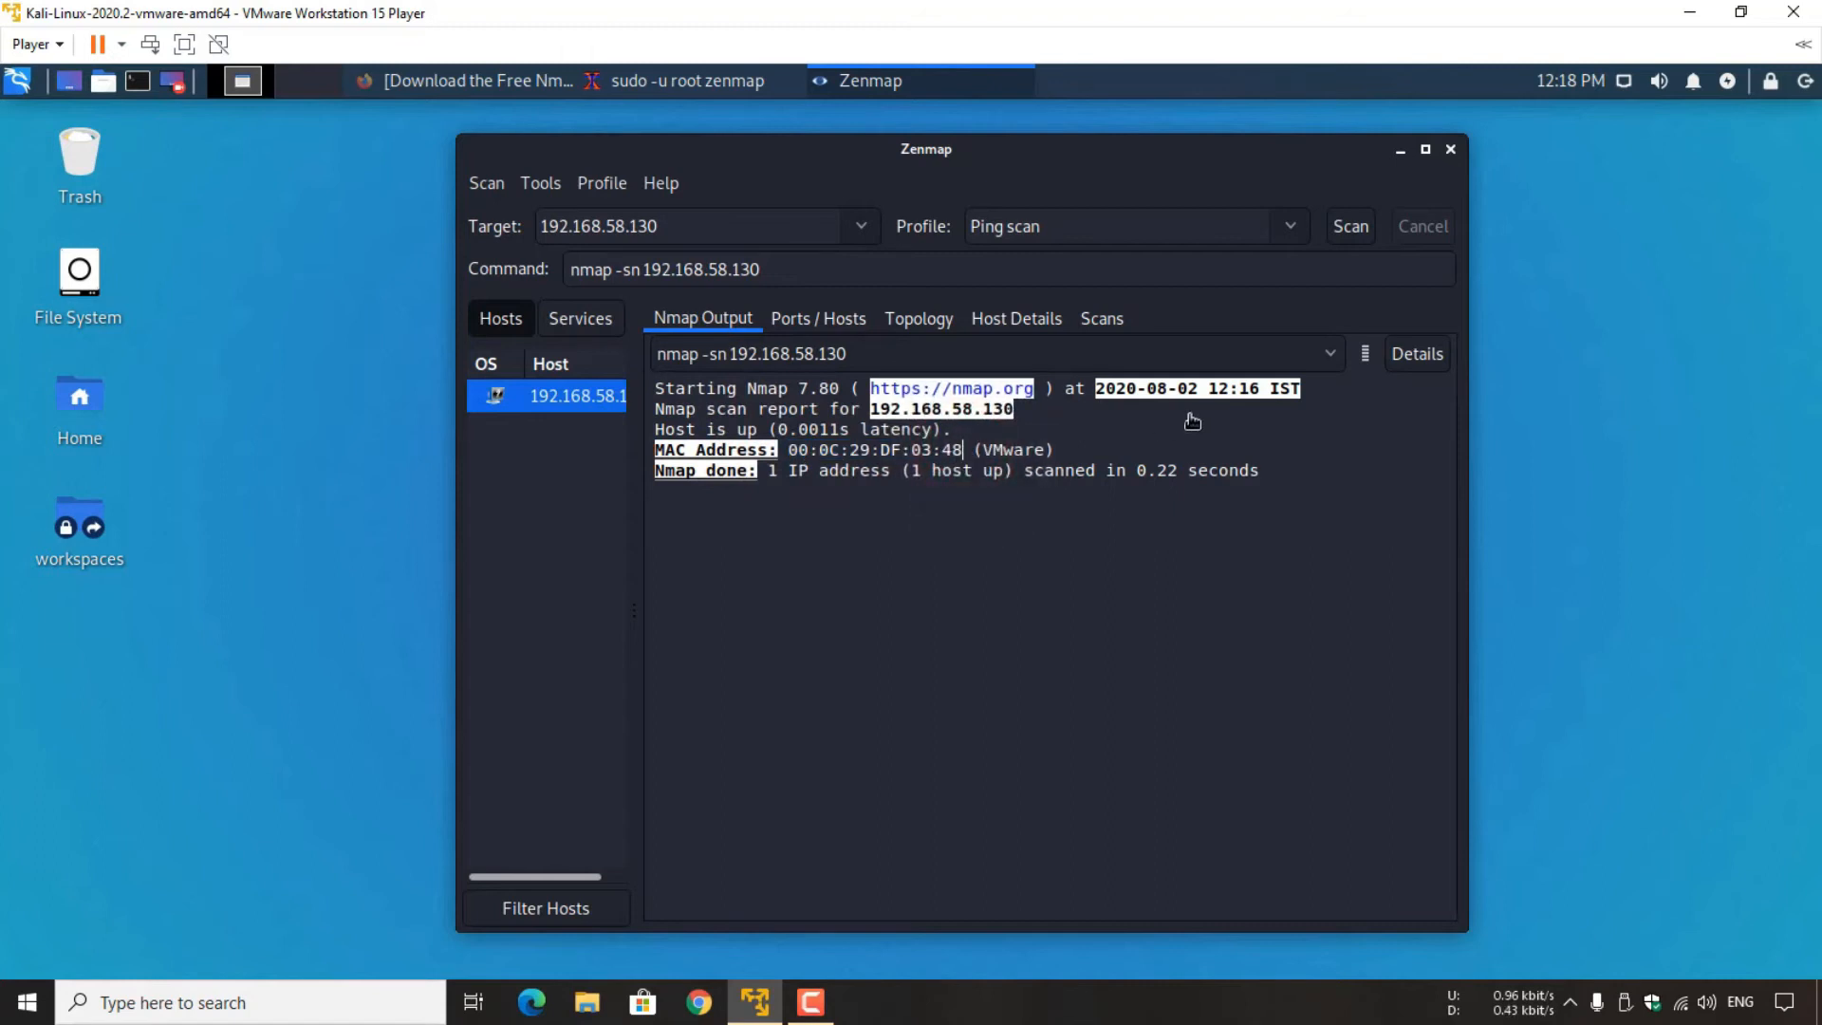
left_click_drag(1295, 469, 1266, 408)
left_click(1001, 456)
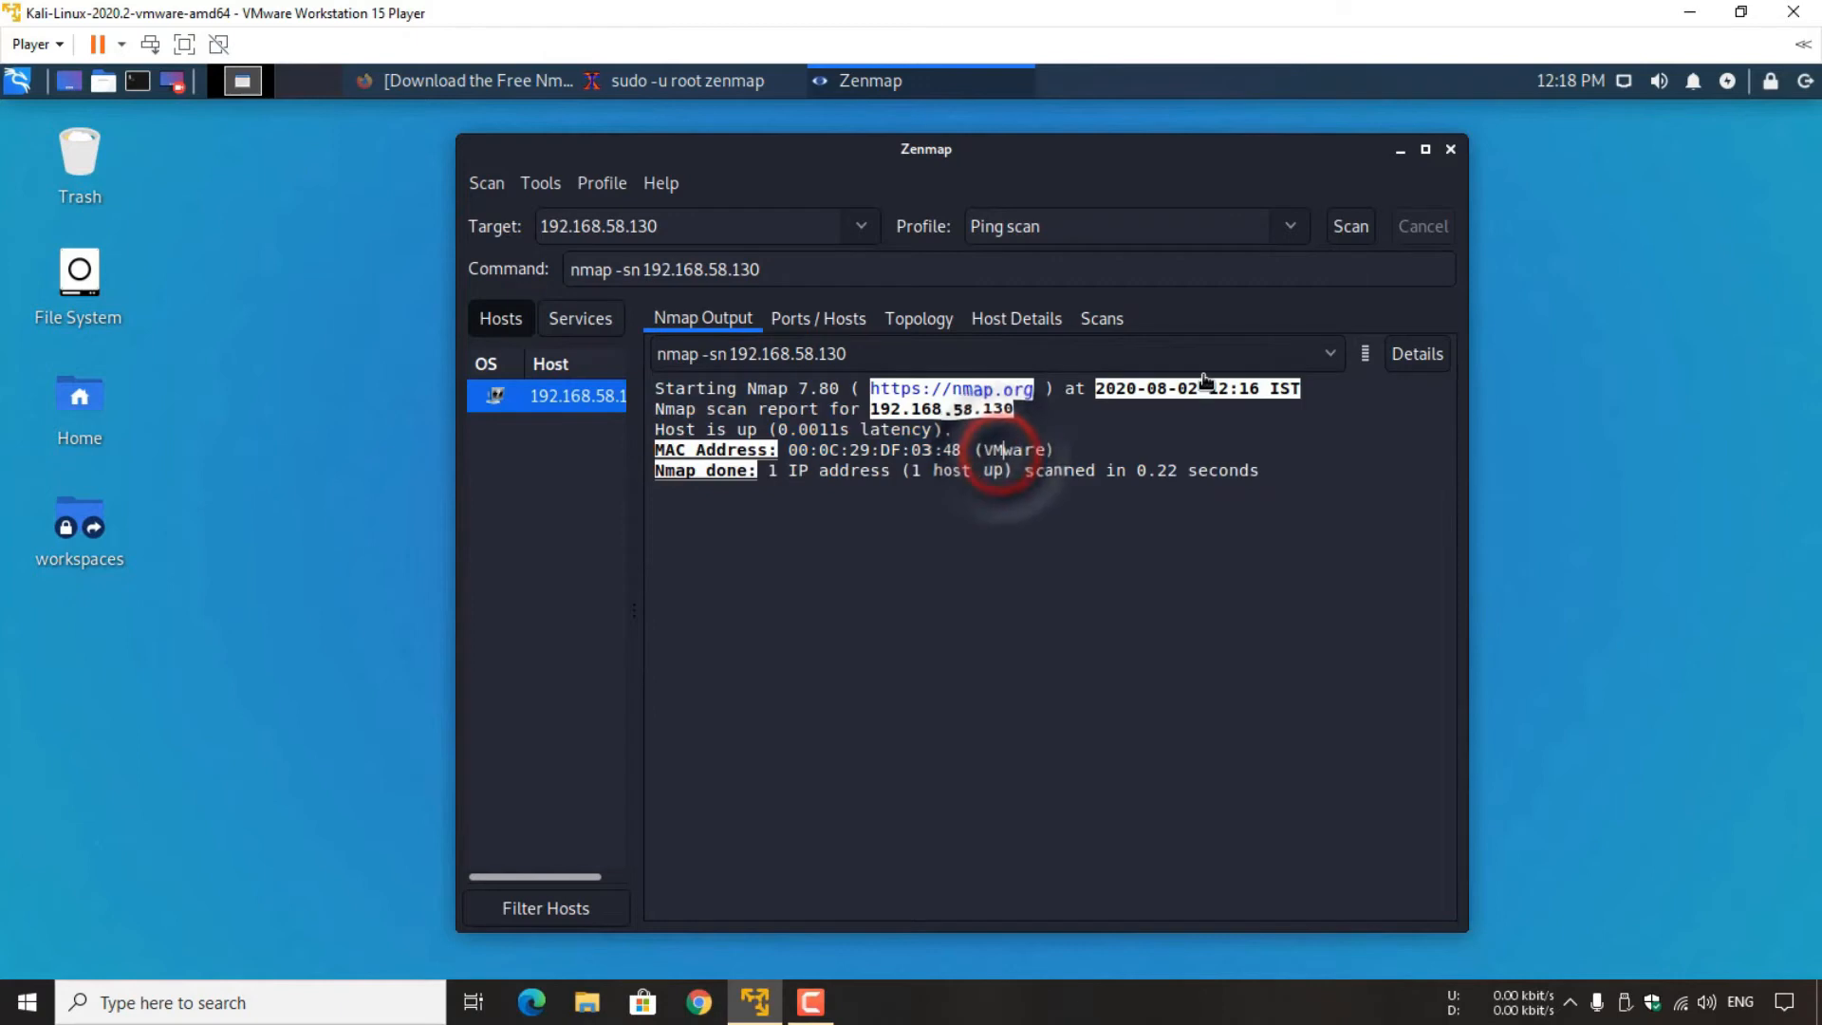
- Run a scan of 192.168.58.130 with the Quick scan profile
left_click(1296, 226)
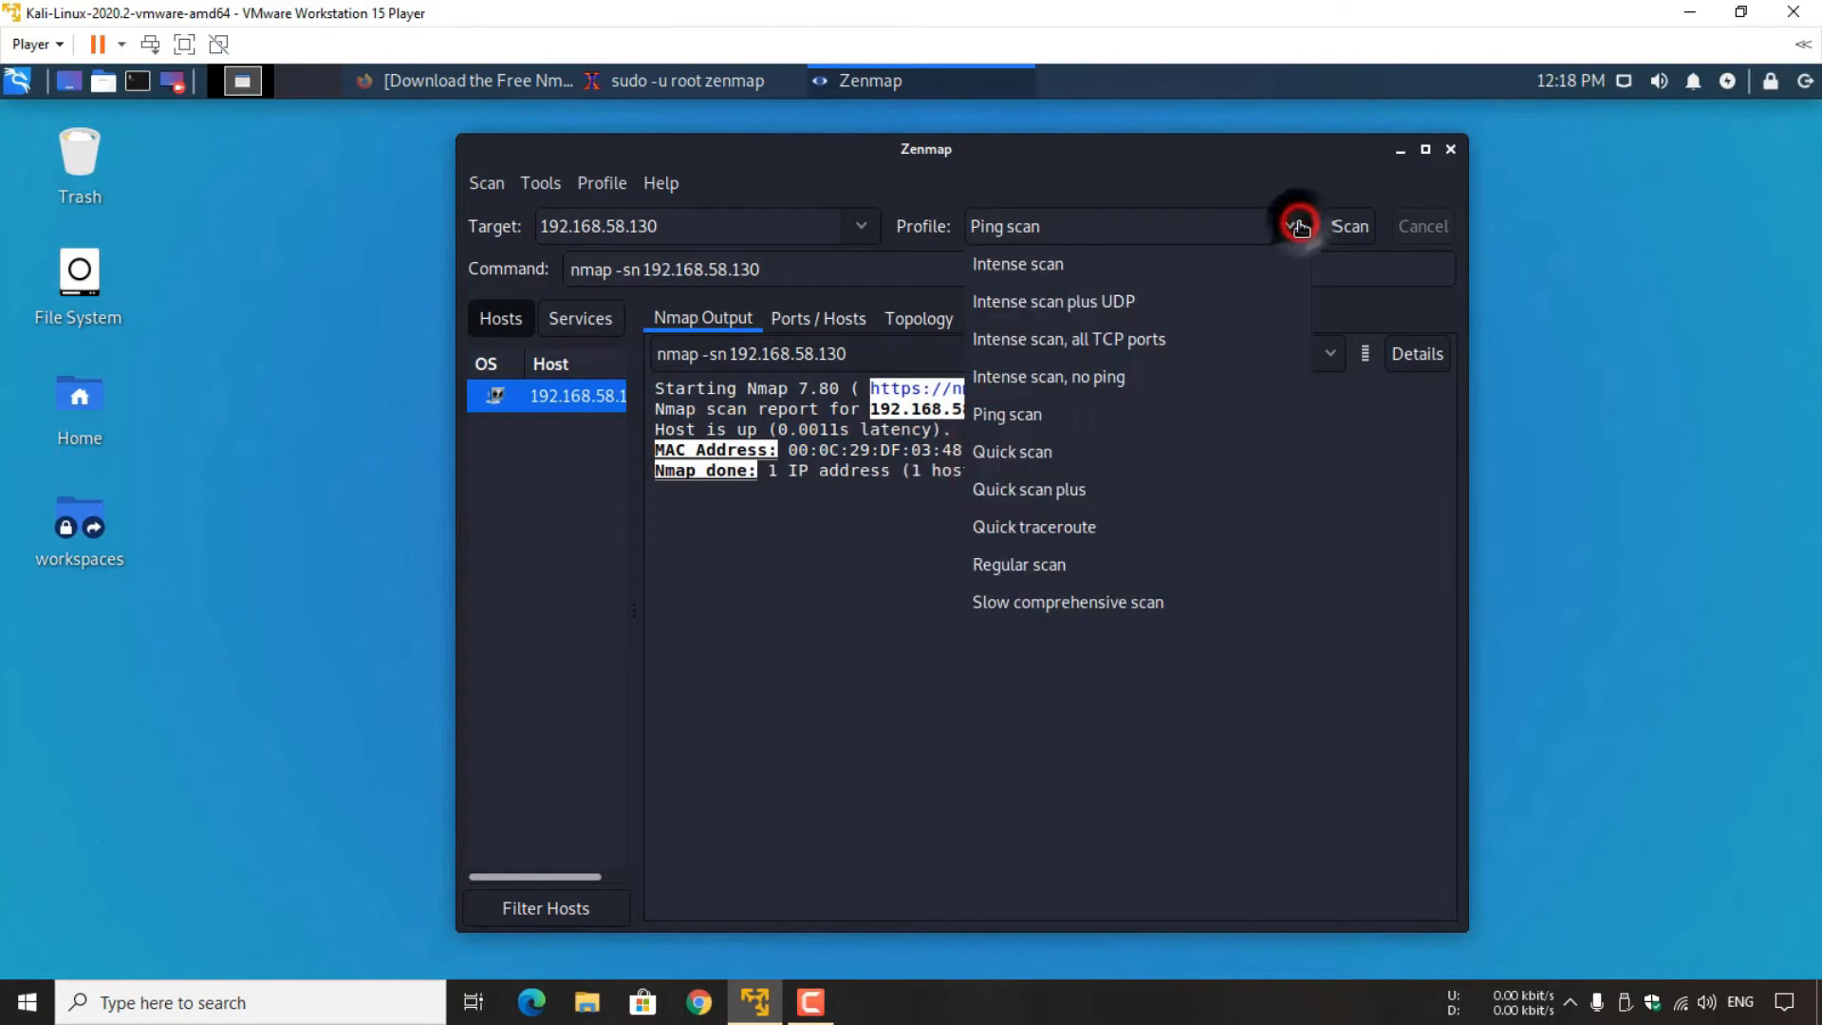
left_click(1063, 453)
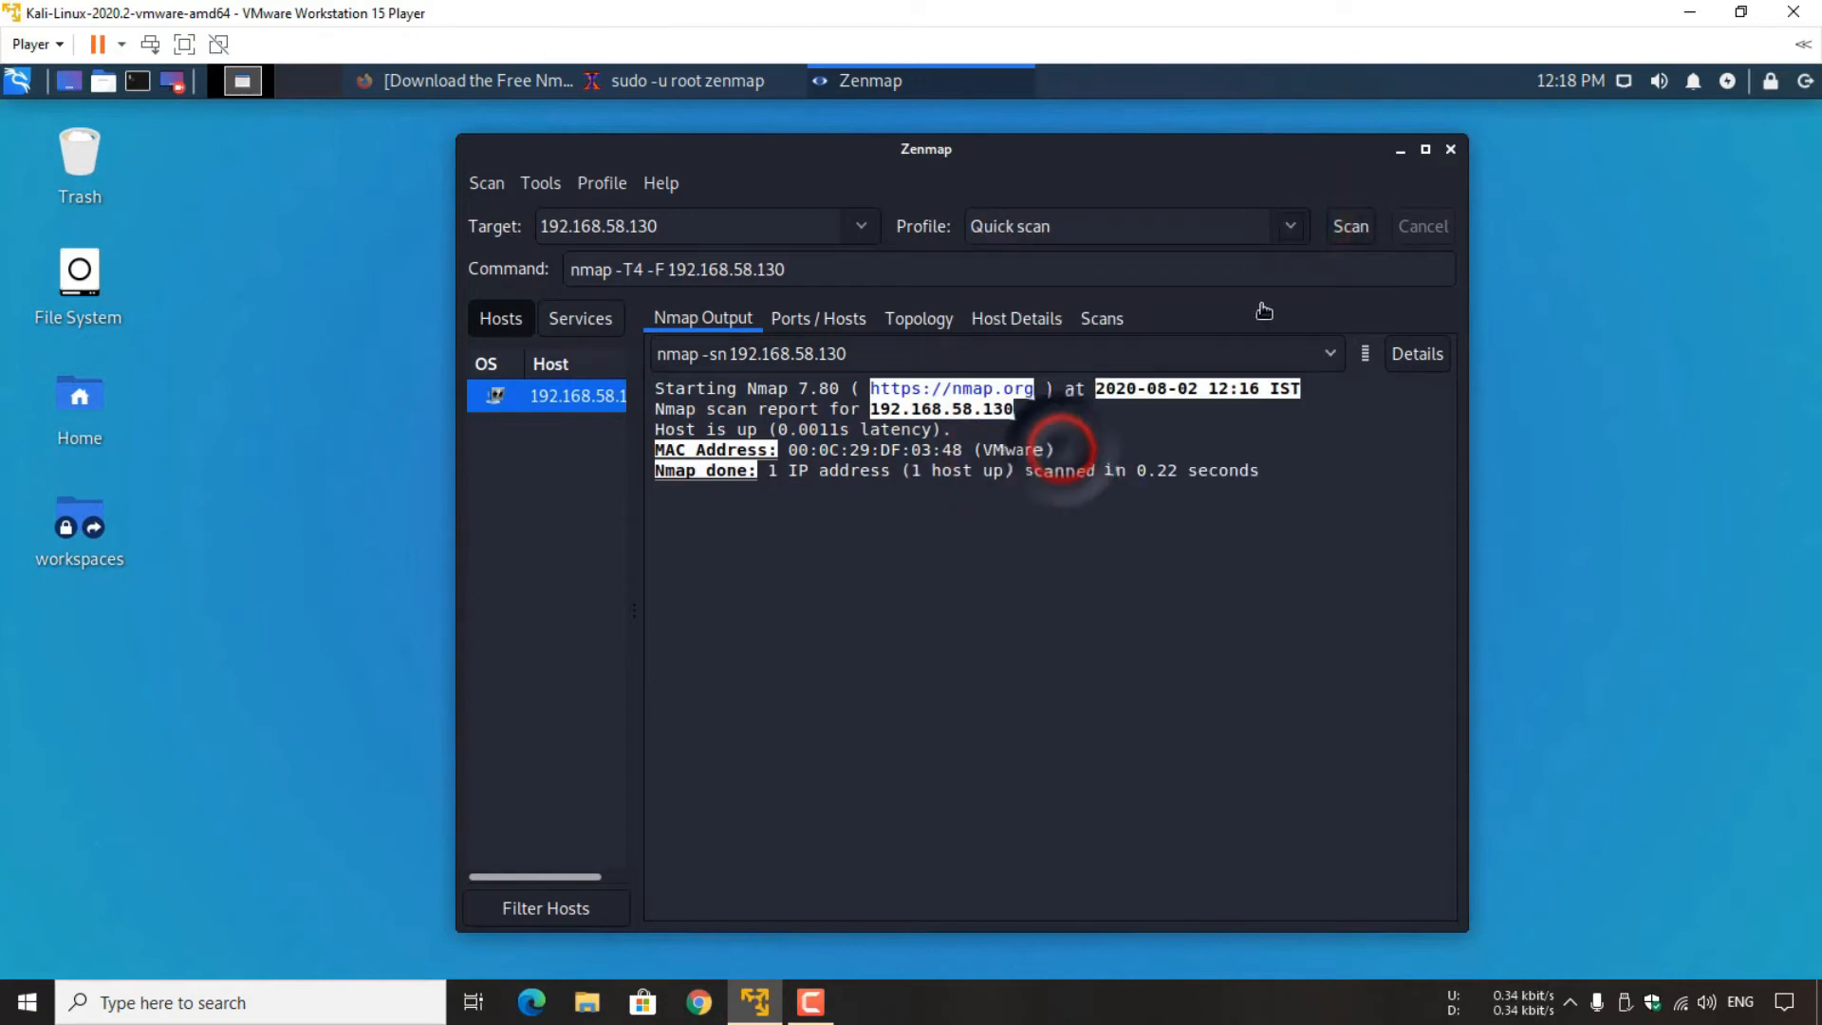
left_click(1354, 226)
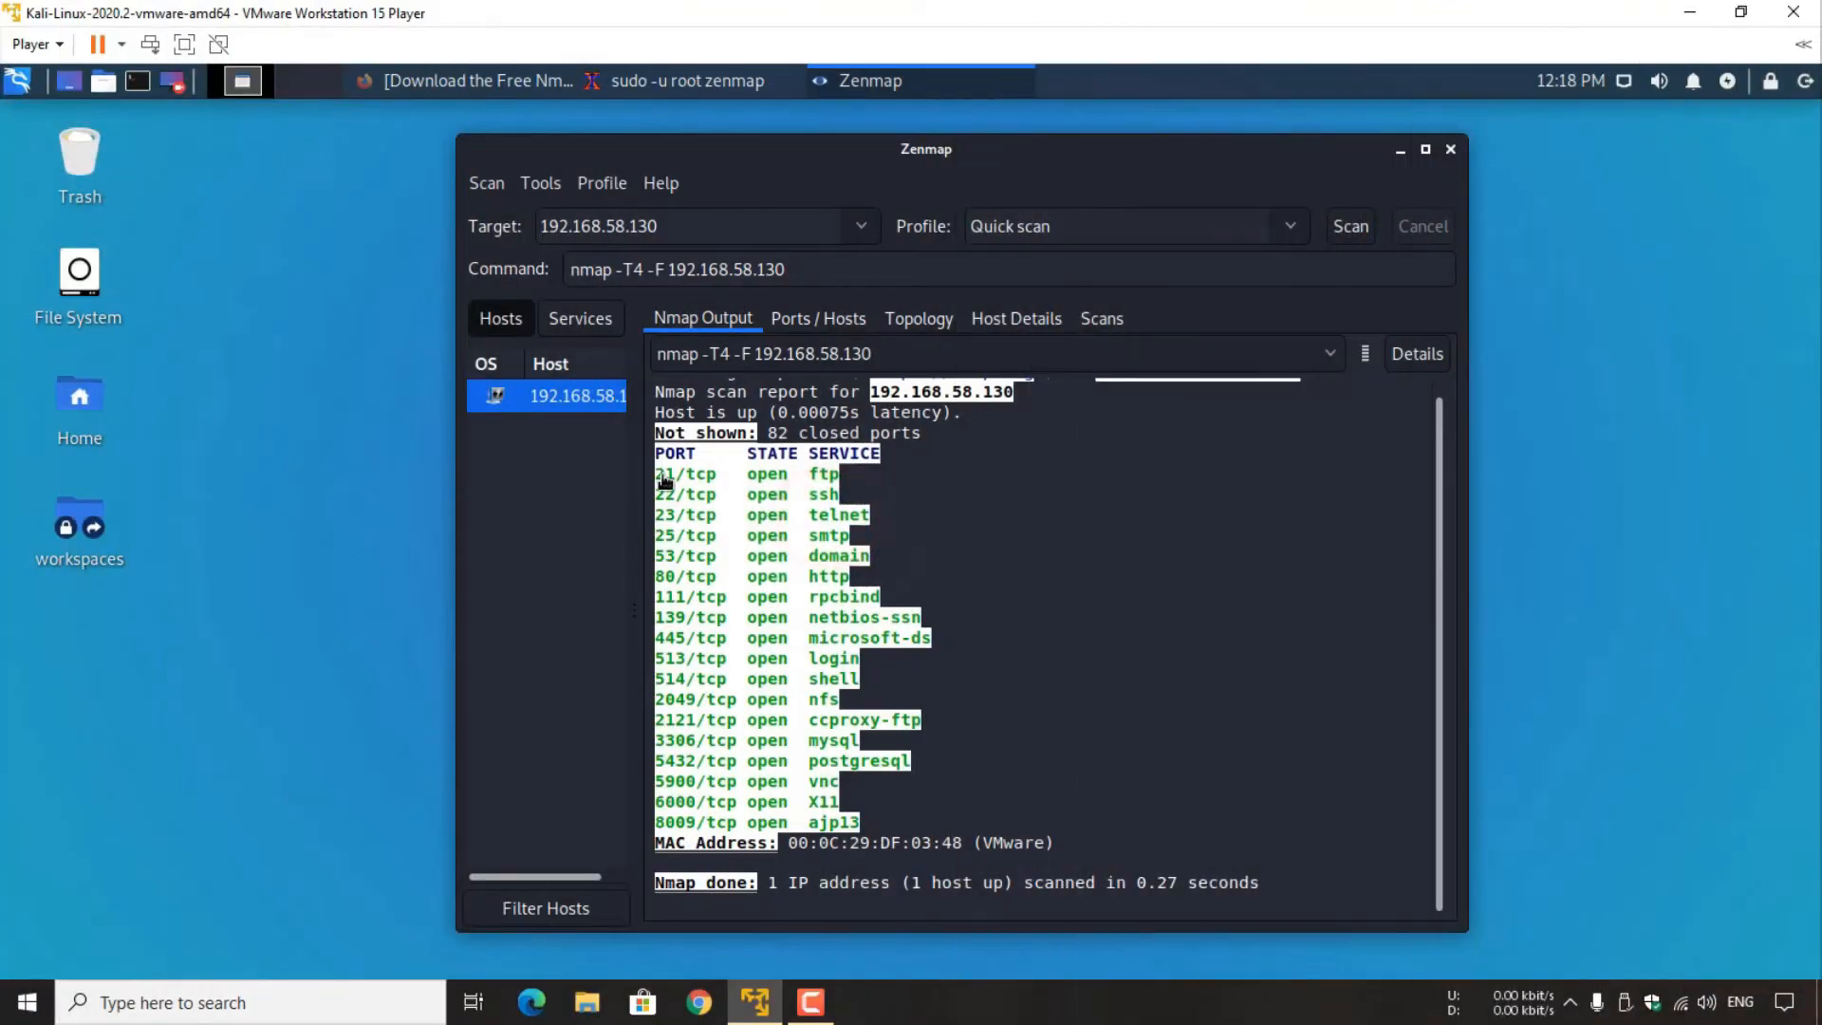
- Examine the port, state and service entries and the closed-port line in the Quick scan output
mouse_move(660, 479)
left_mouse_down()
mouse_move(827, 479)
mouse_move(837, 781)
mouse_move(865, 825)
mouse_move(729, 529)
mouse_move(656, 476)
left_mouse_up()
left_click(714, 484)
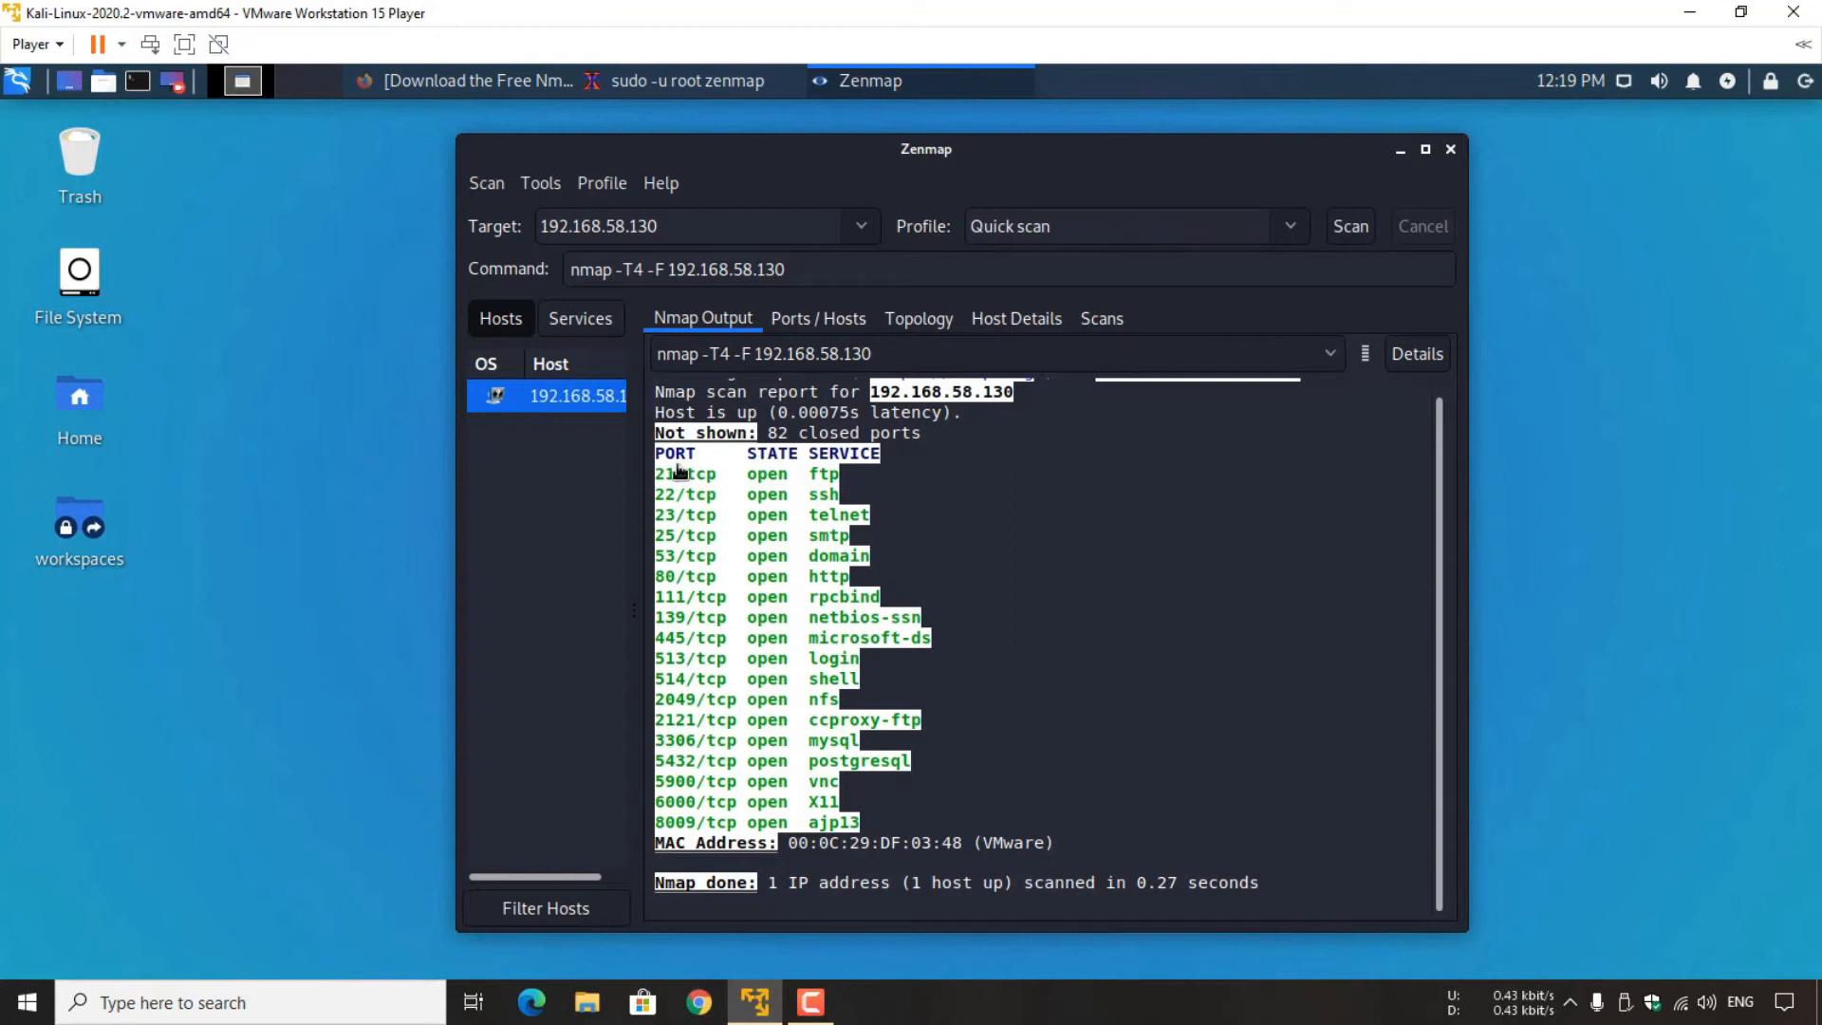
left_click(816, 477)
left_click(879, 481)
left_click_drag(654, 431, 920, 434)
left_click(931, 443)
double_click(775, 434)
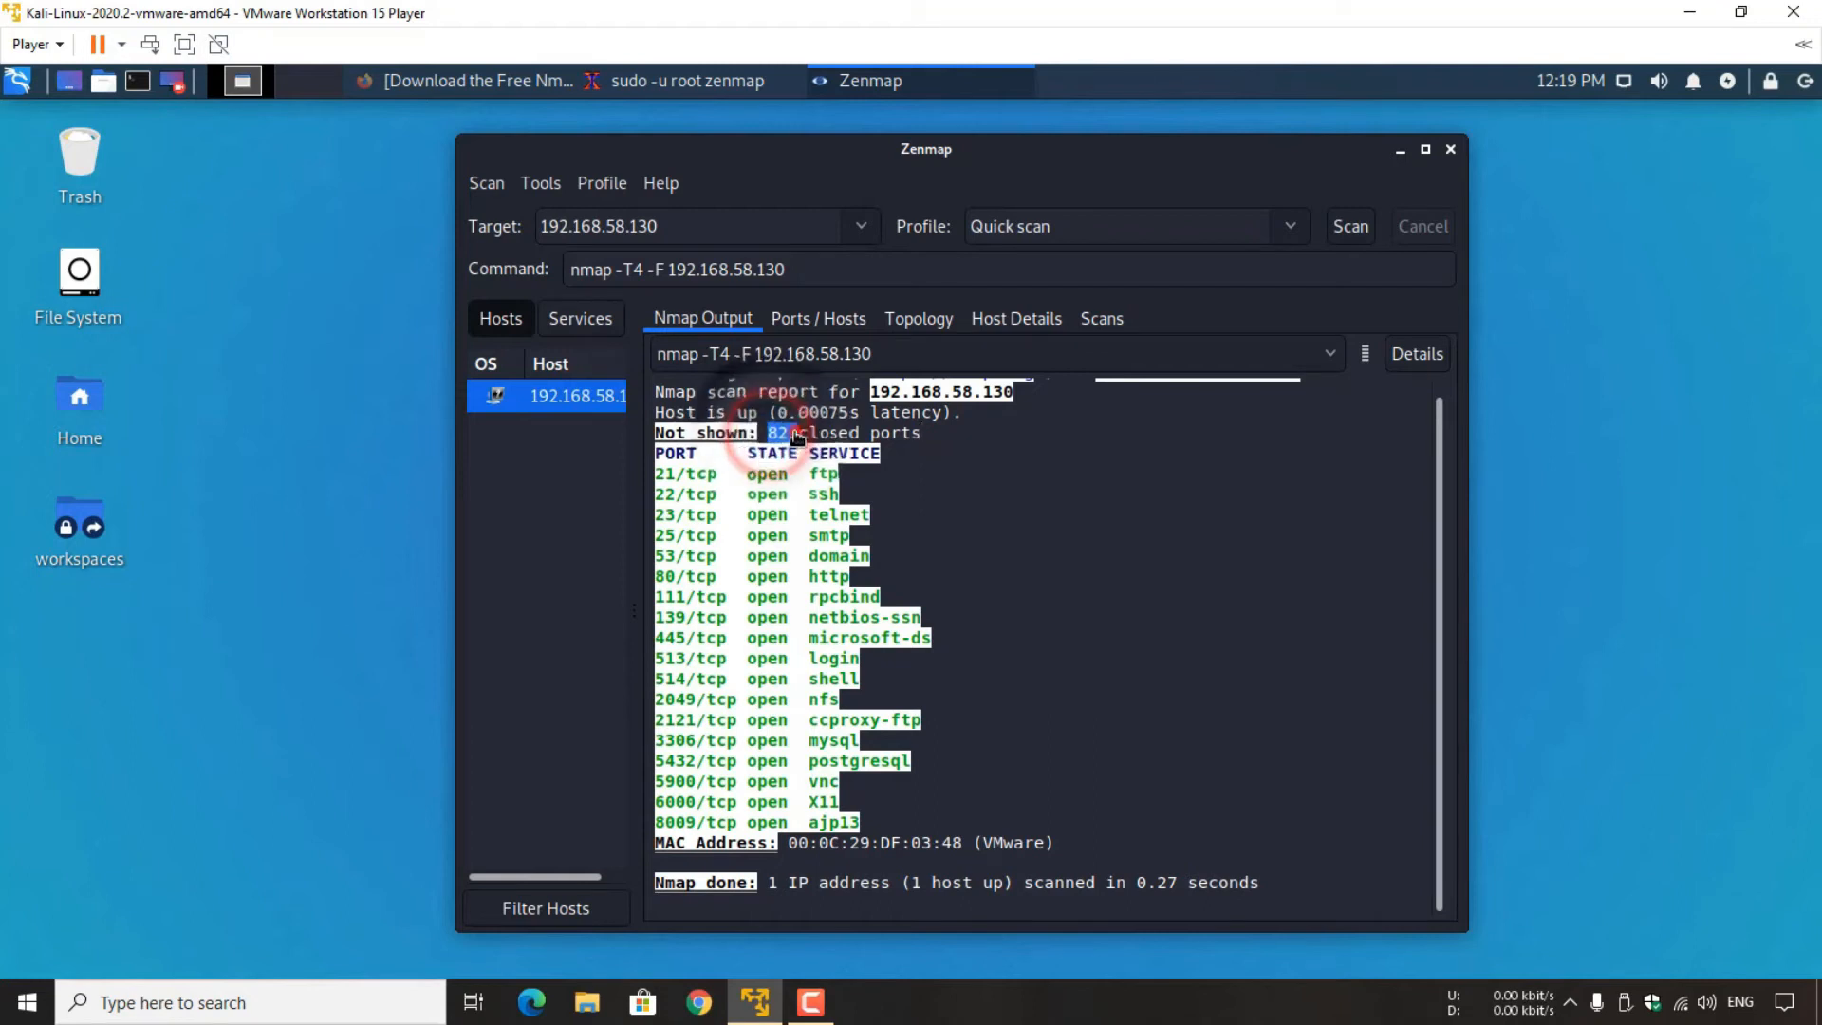
left_click(797, 435)
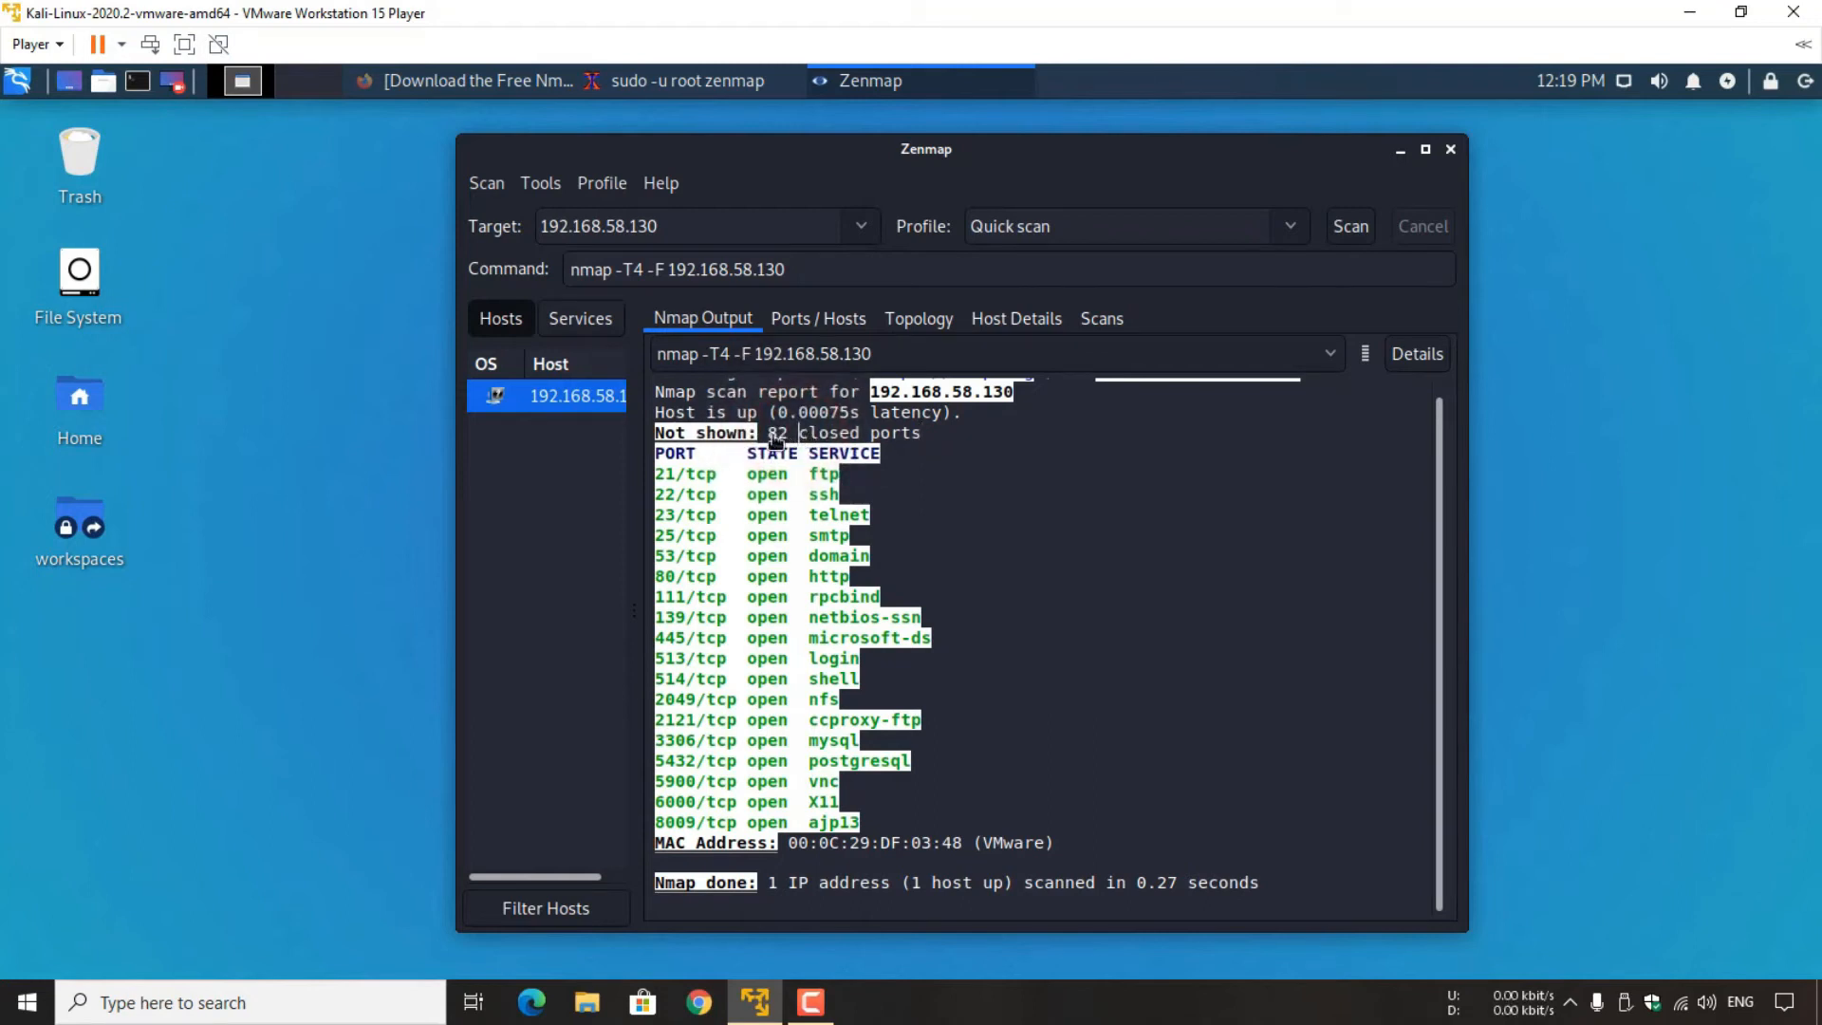
triple_click(672, 474)
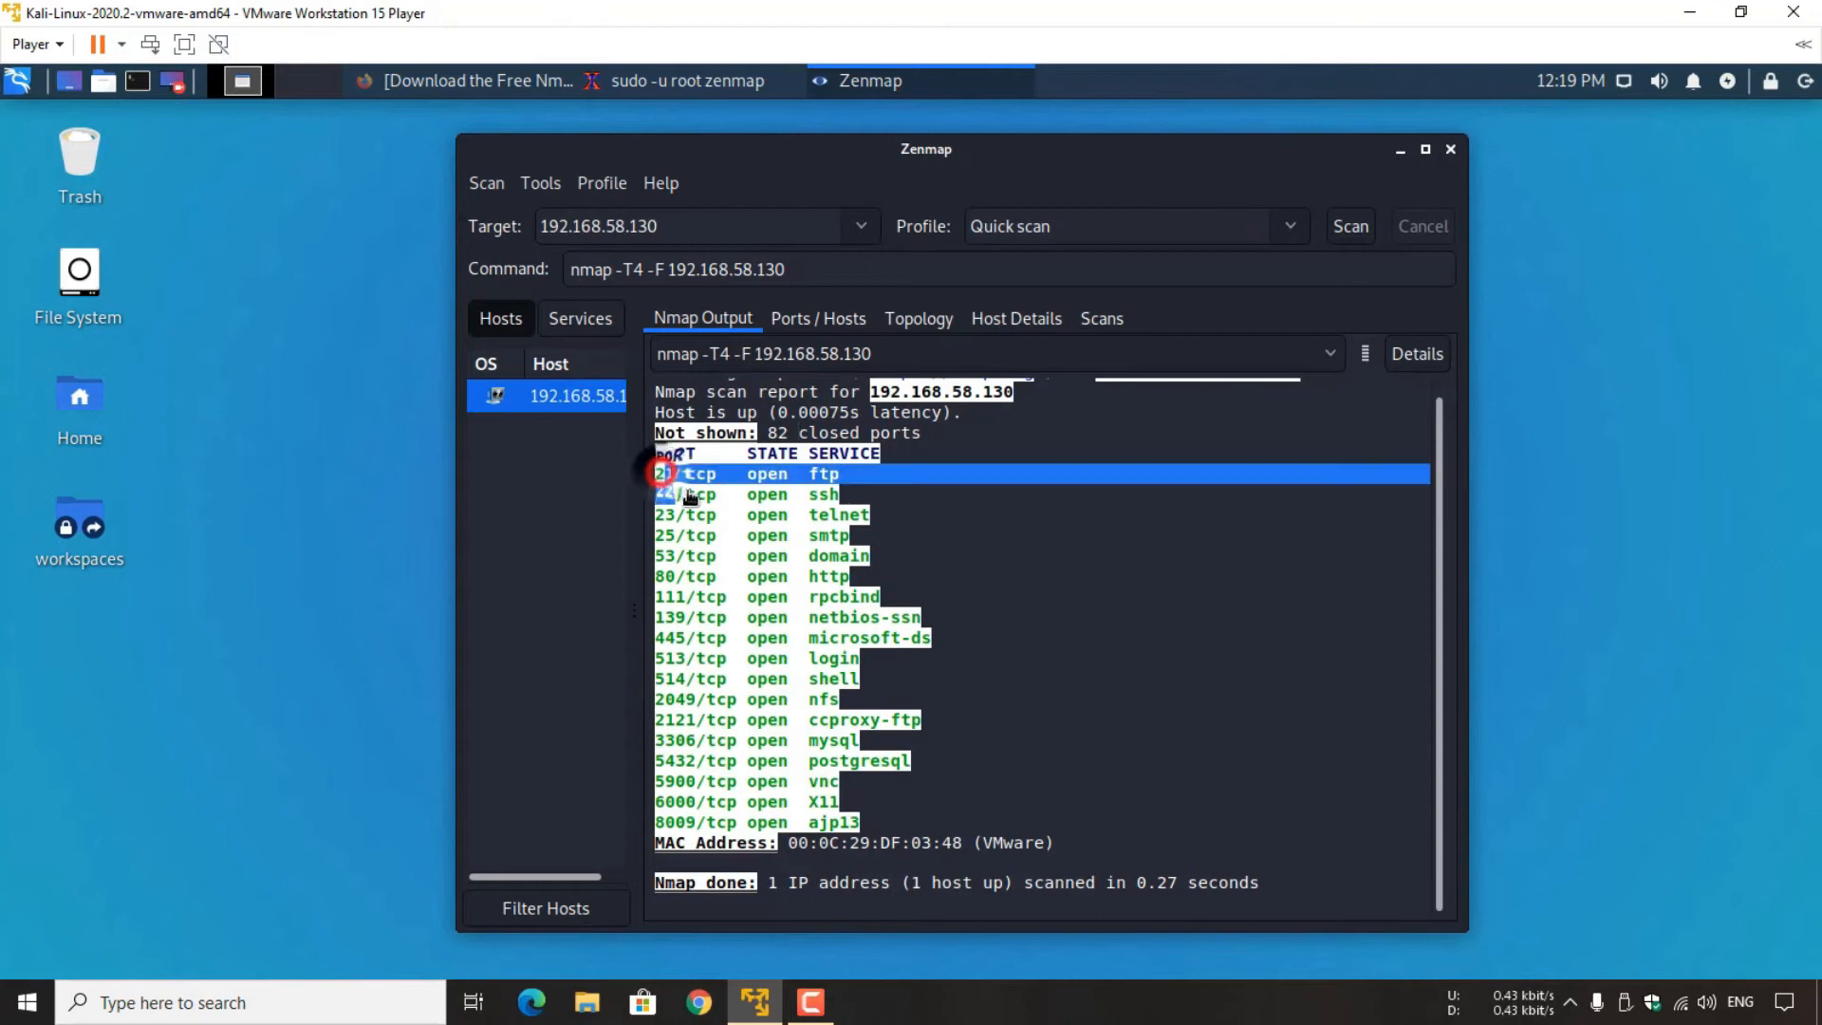
left_click(771, 495)
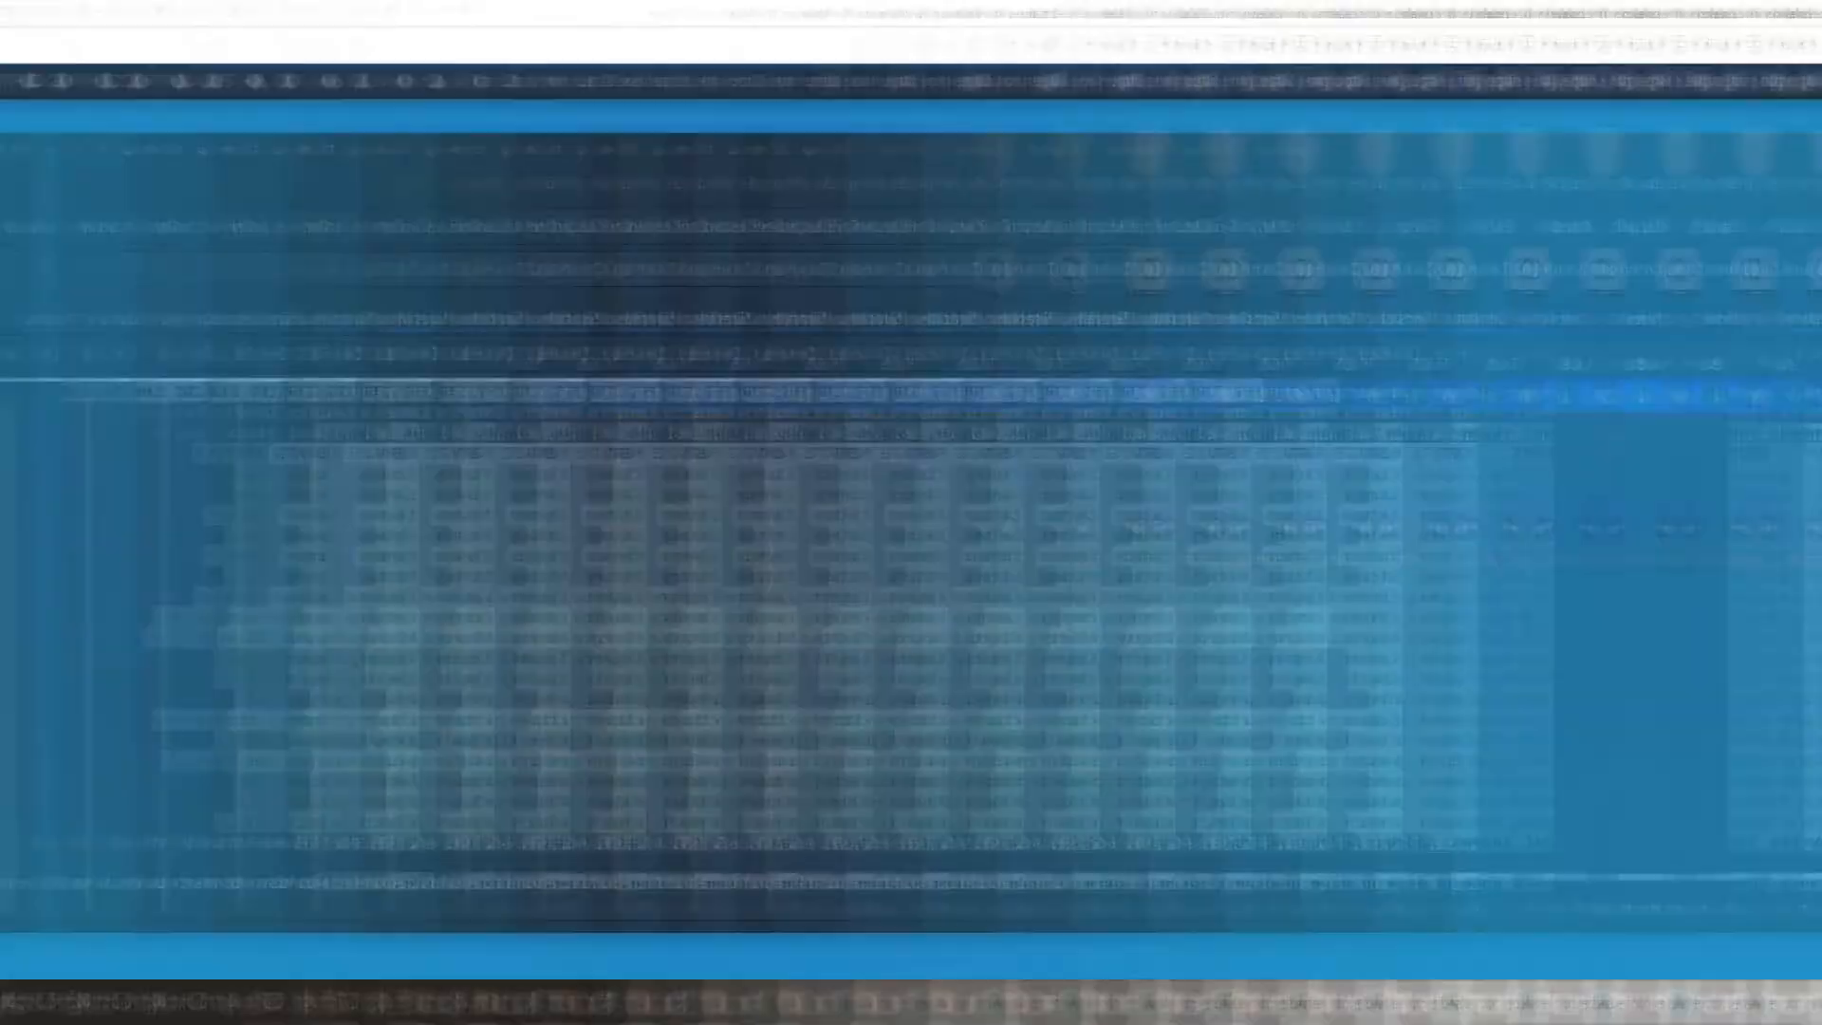
- Scan 192.168.58.130 using the Quick scan plus profile
left_click(1291, 226)
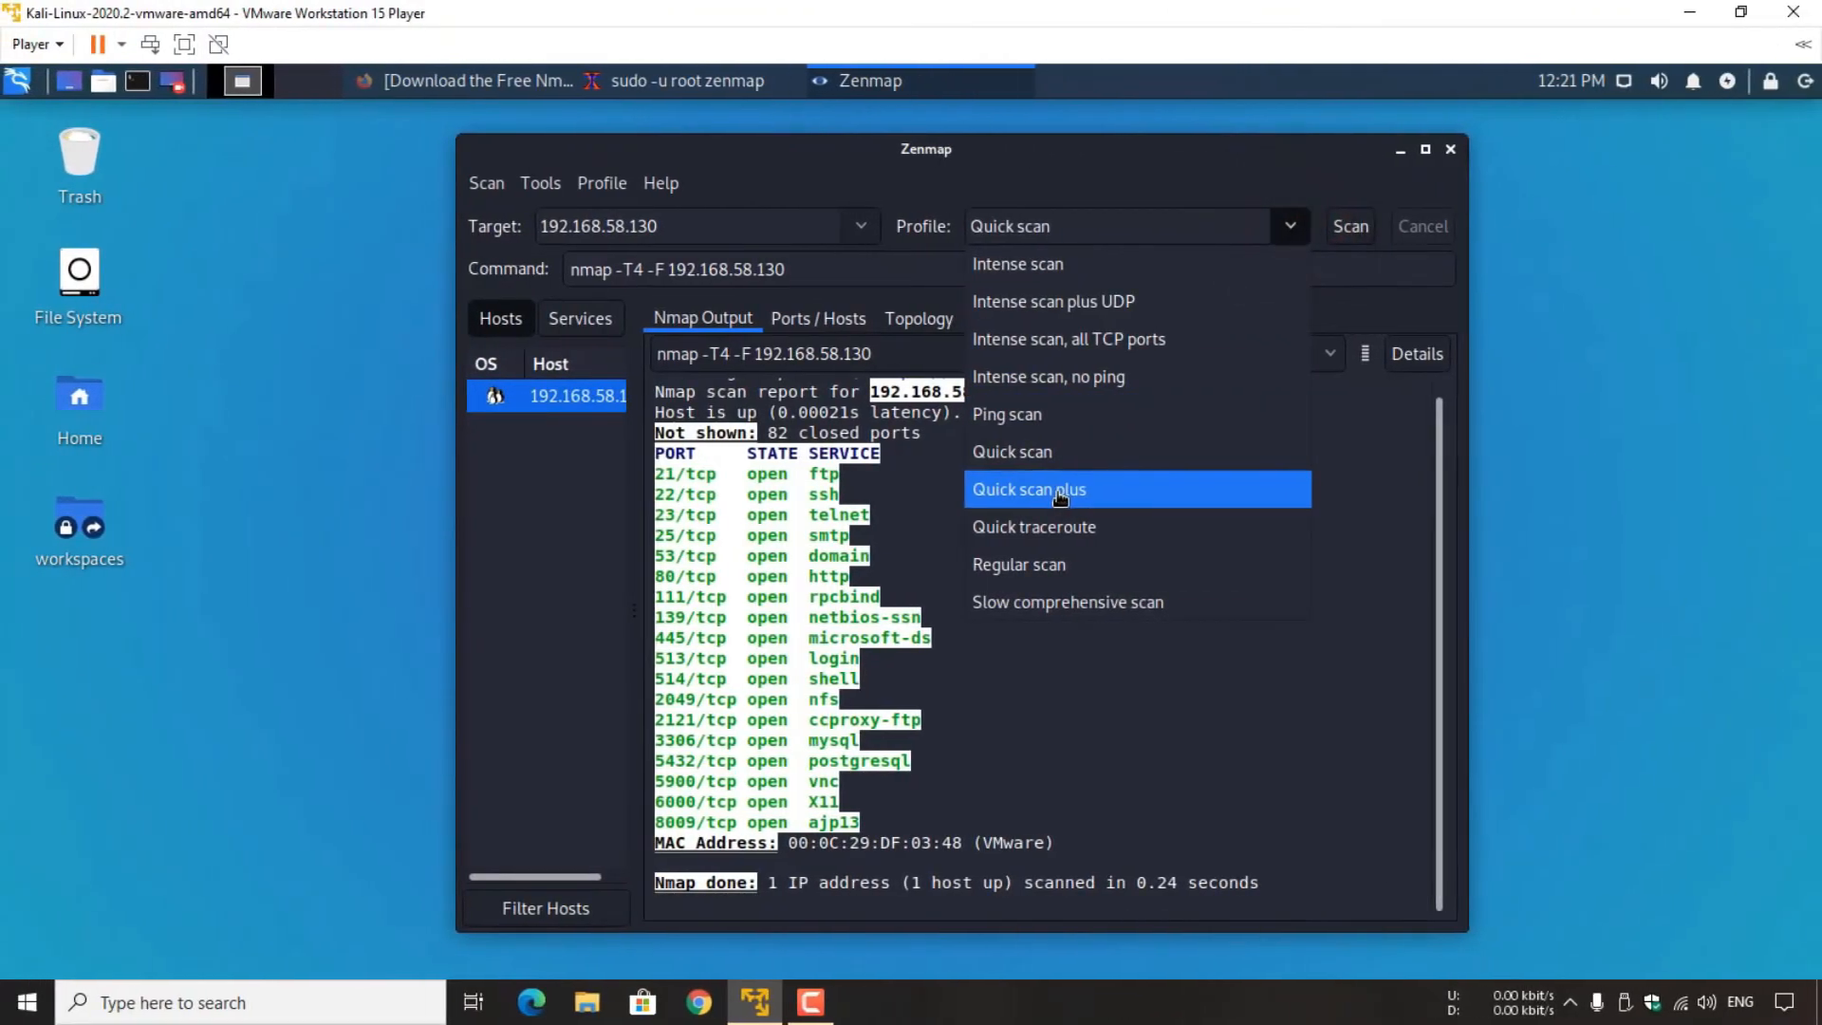
left_click(1060, 492)
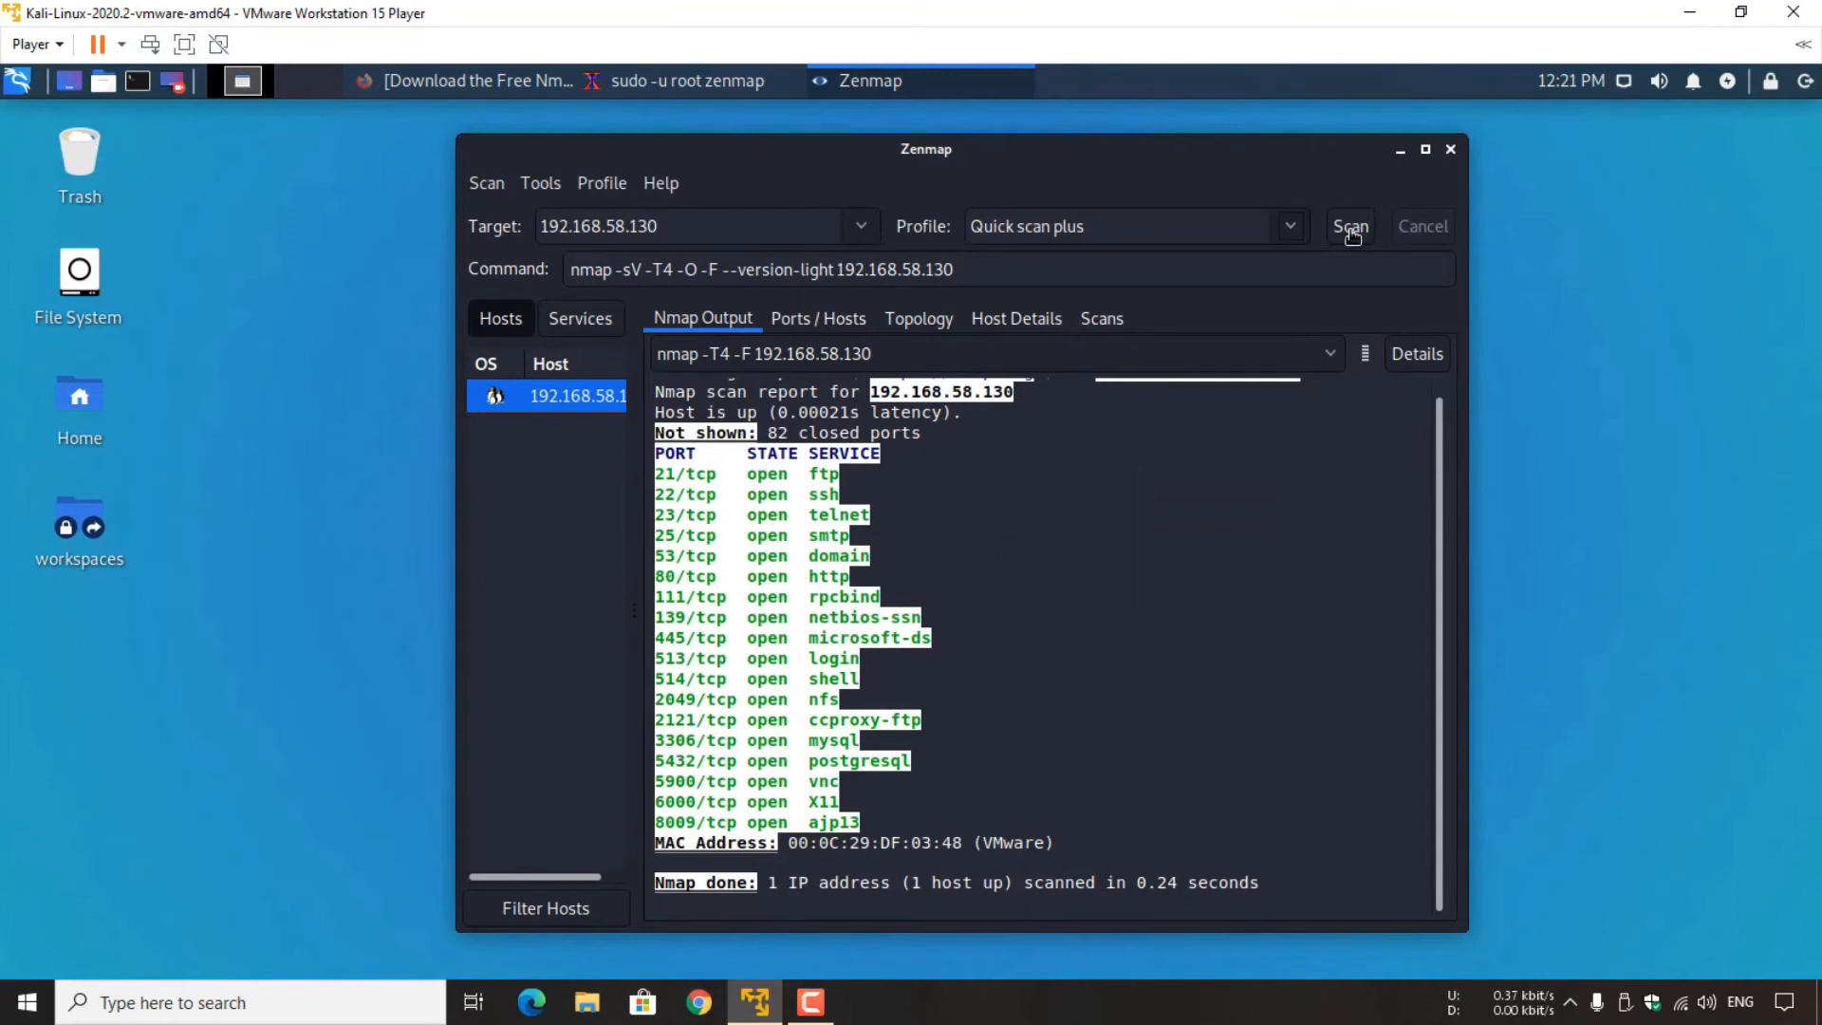
left_click(1350, 228)
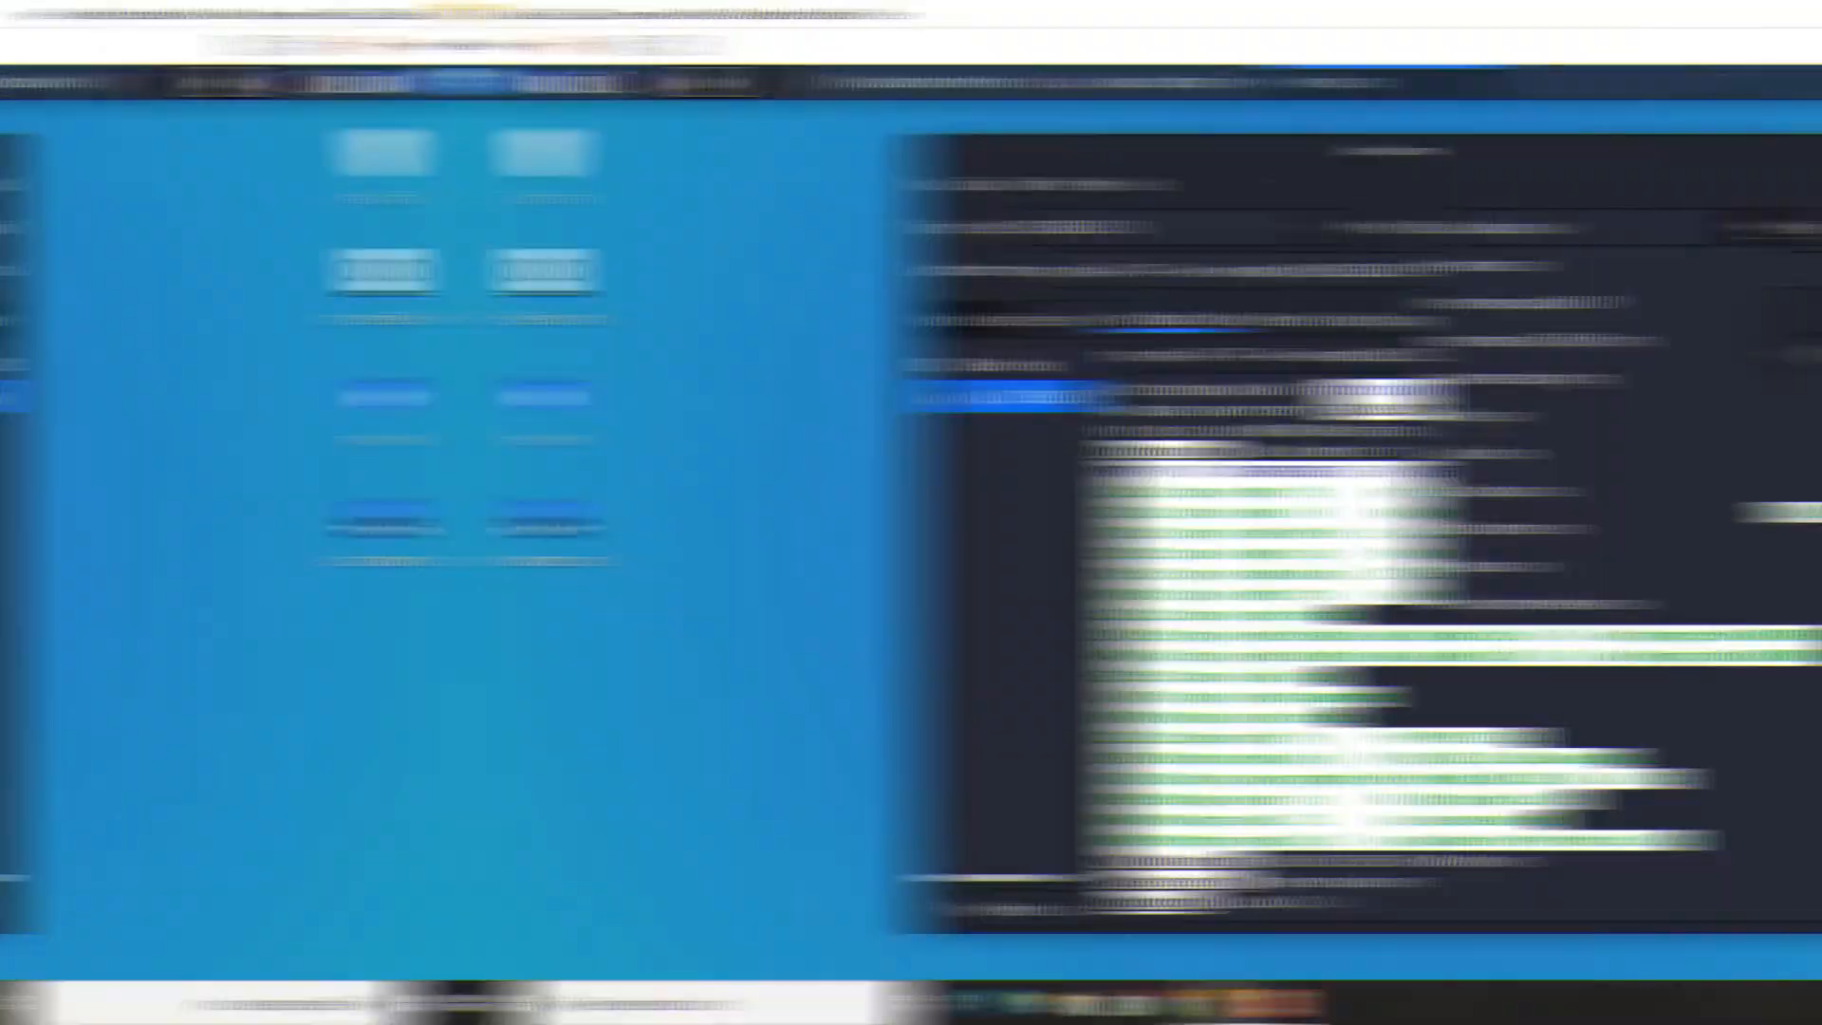
- Trace the route to 192.168.58.130 using the Quick traceroute profile
left_click(1289, 226)
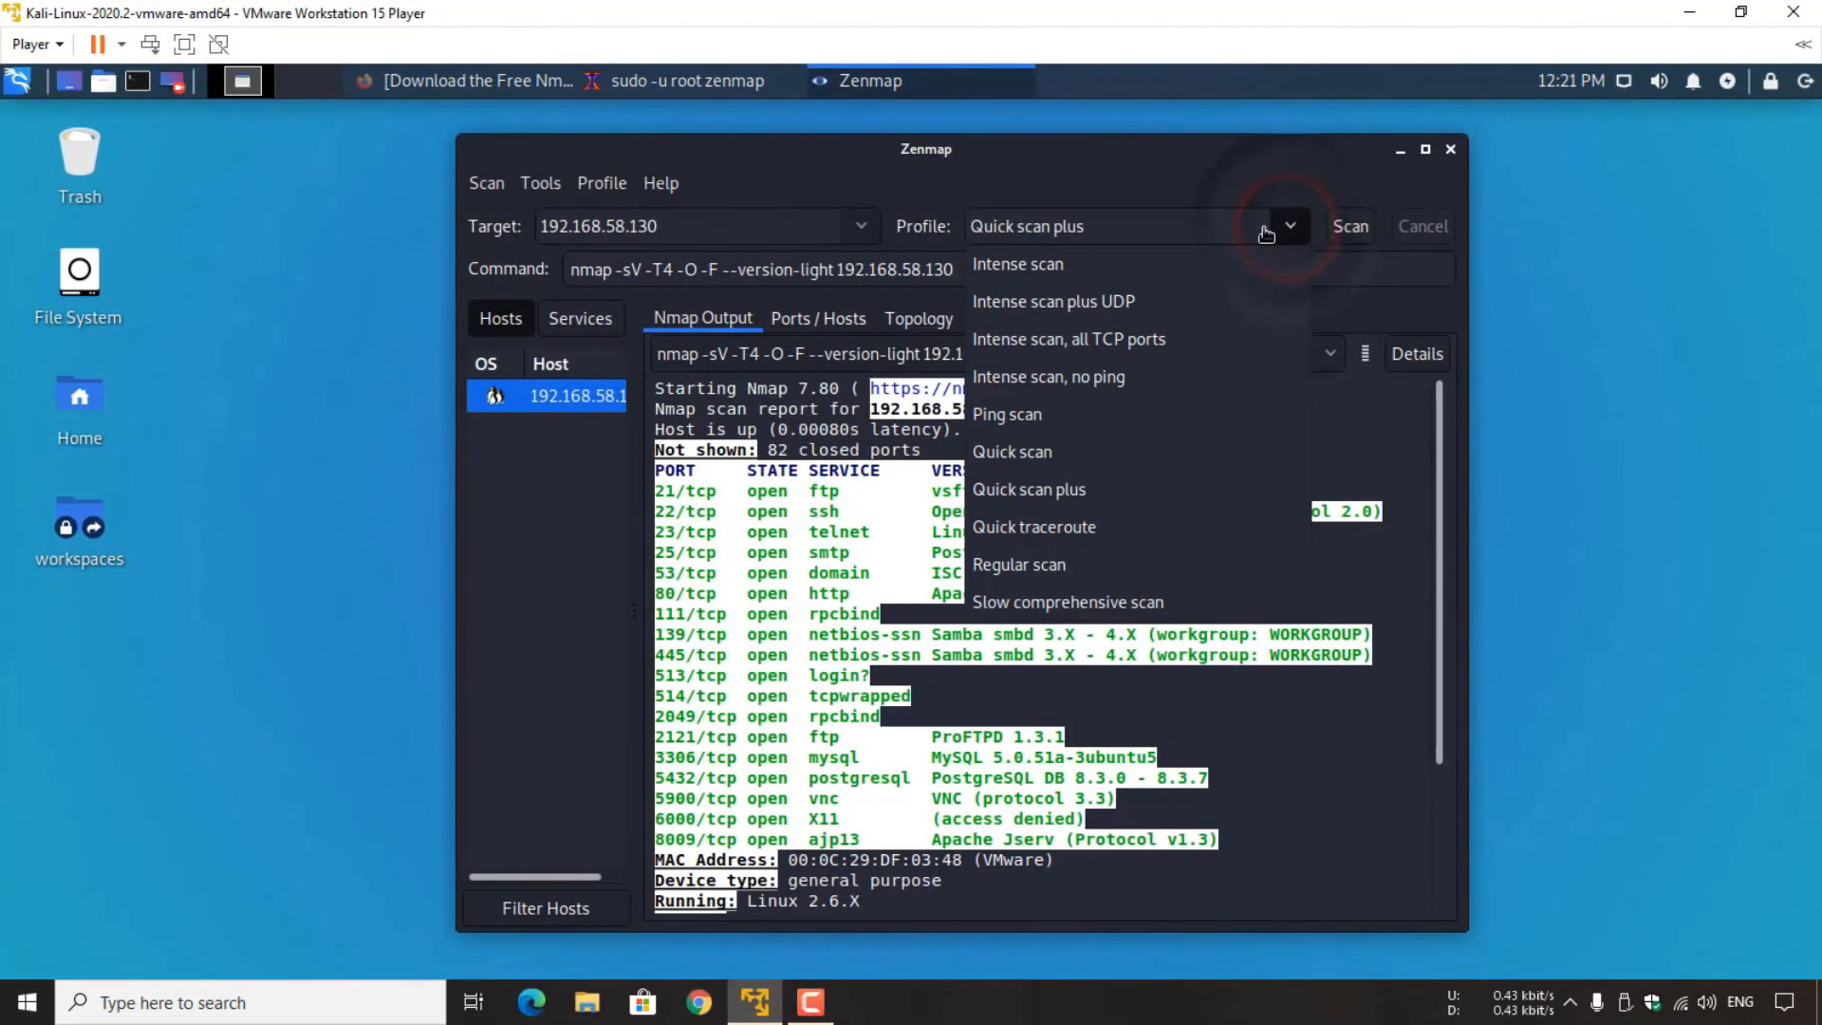
left_click(1092, 528)
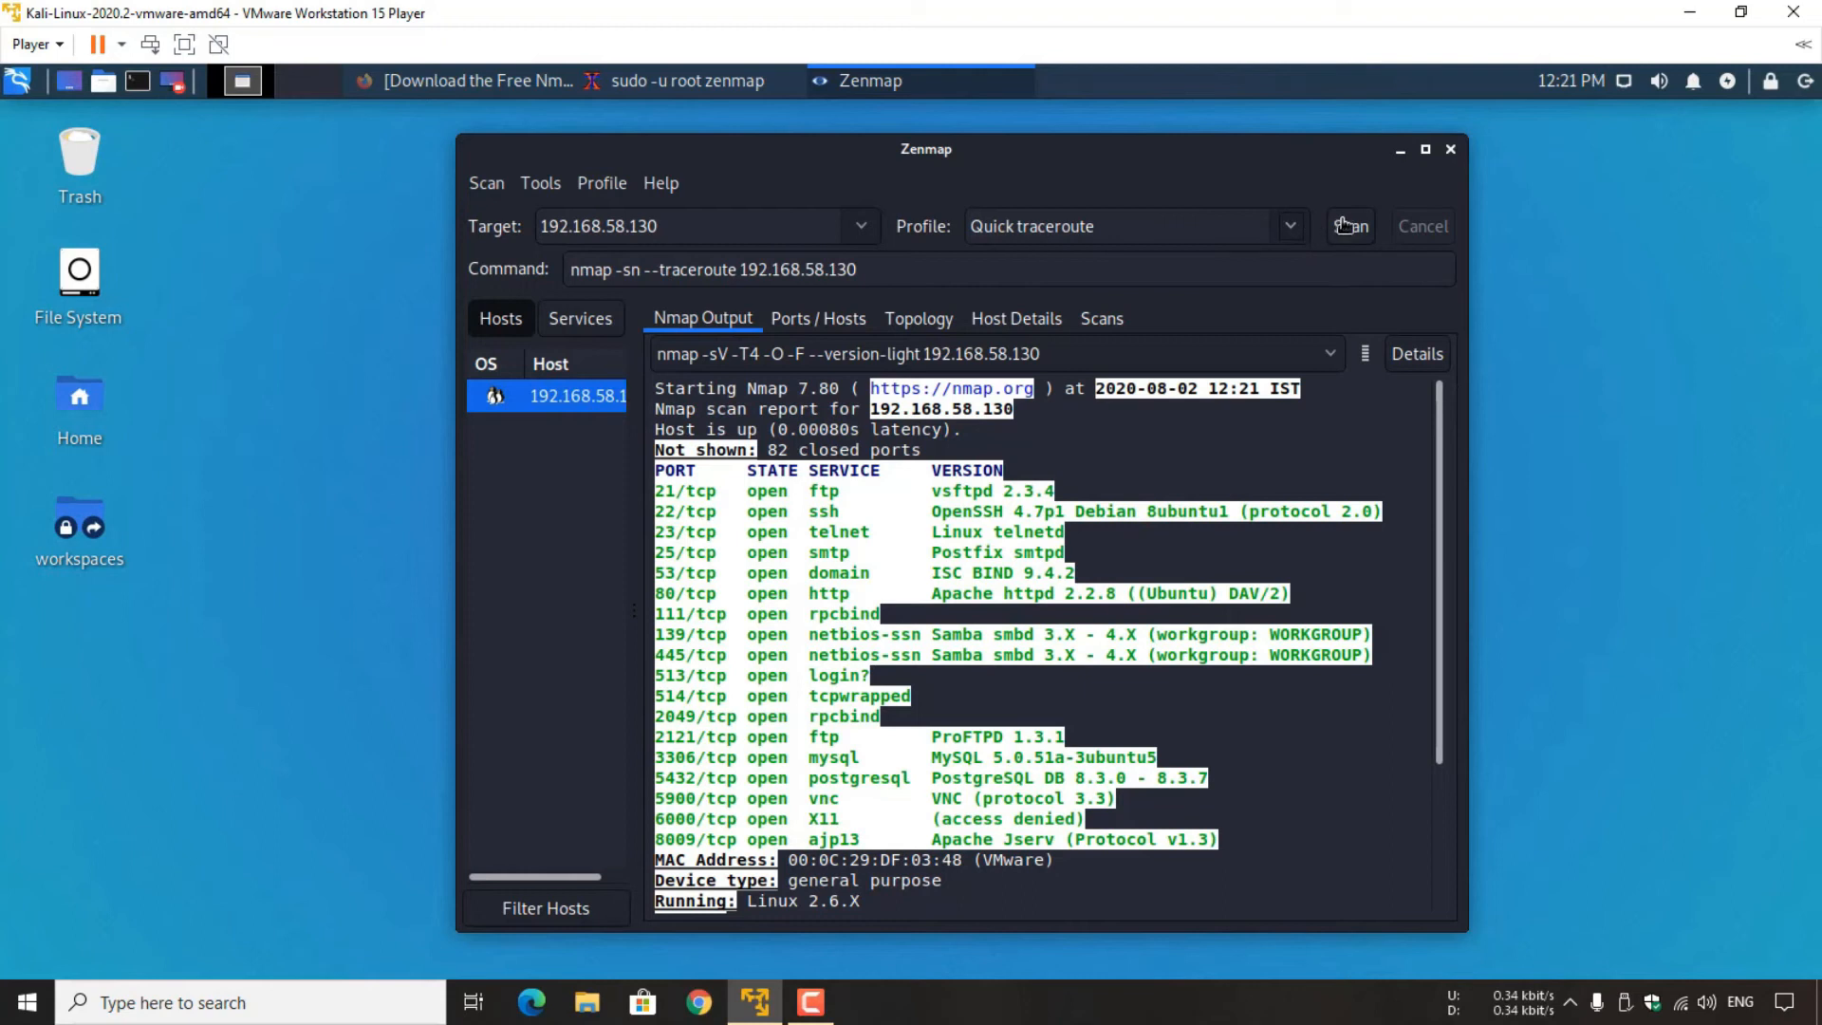
left_click(1359, 231)
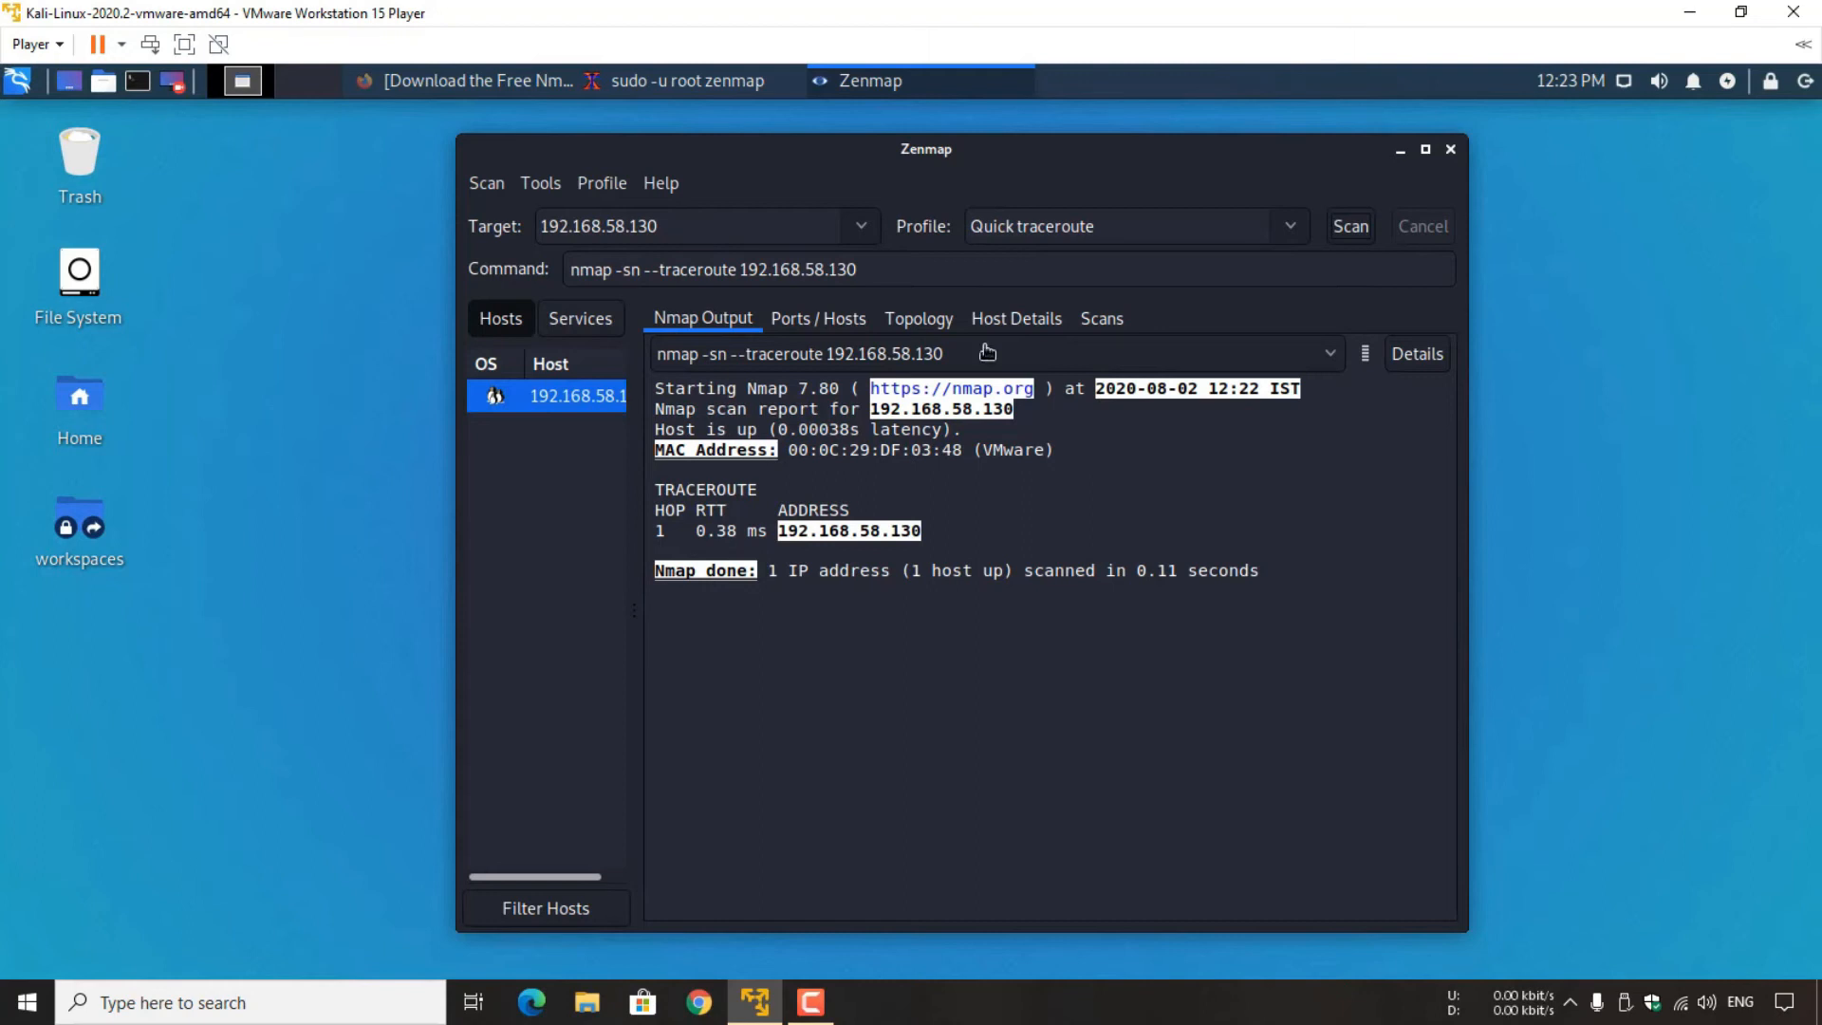
- Run a Regular scan on 192.168.58.130 and look through the ports and services in its output
left_click(1291, 226)
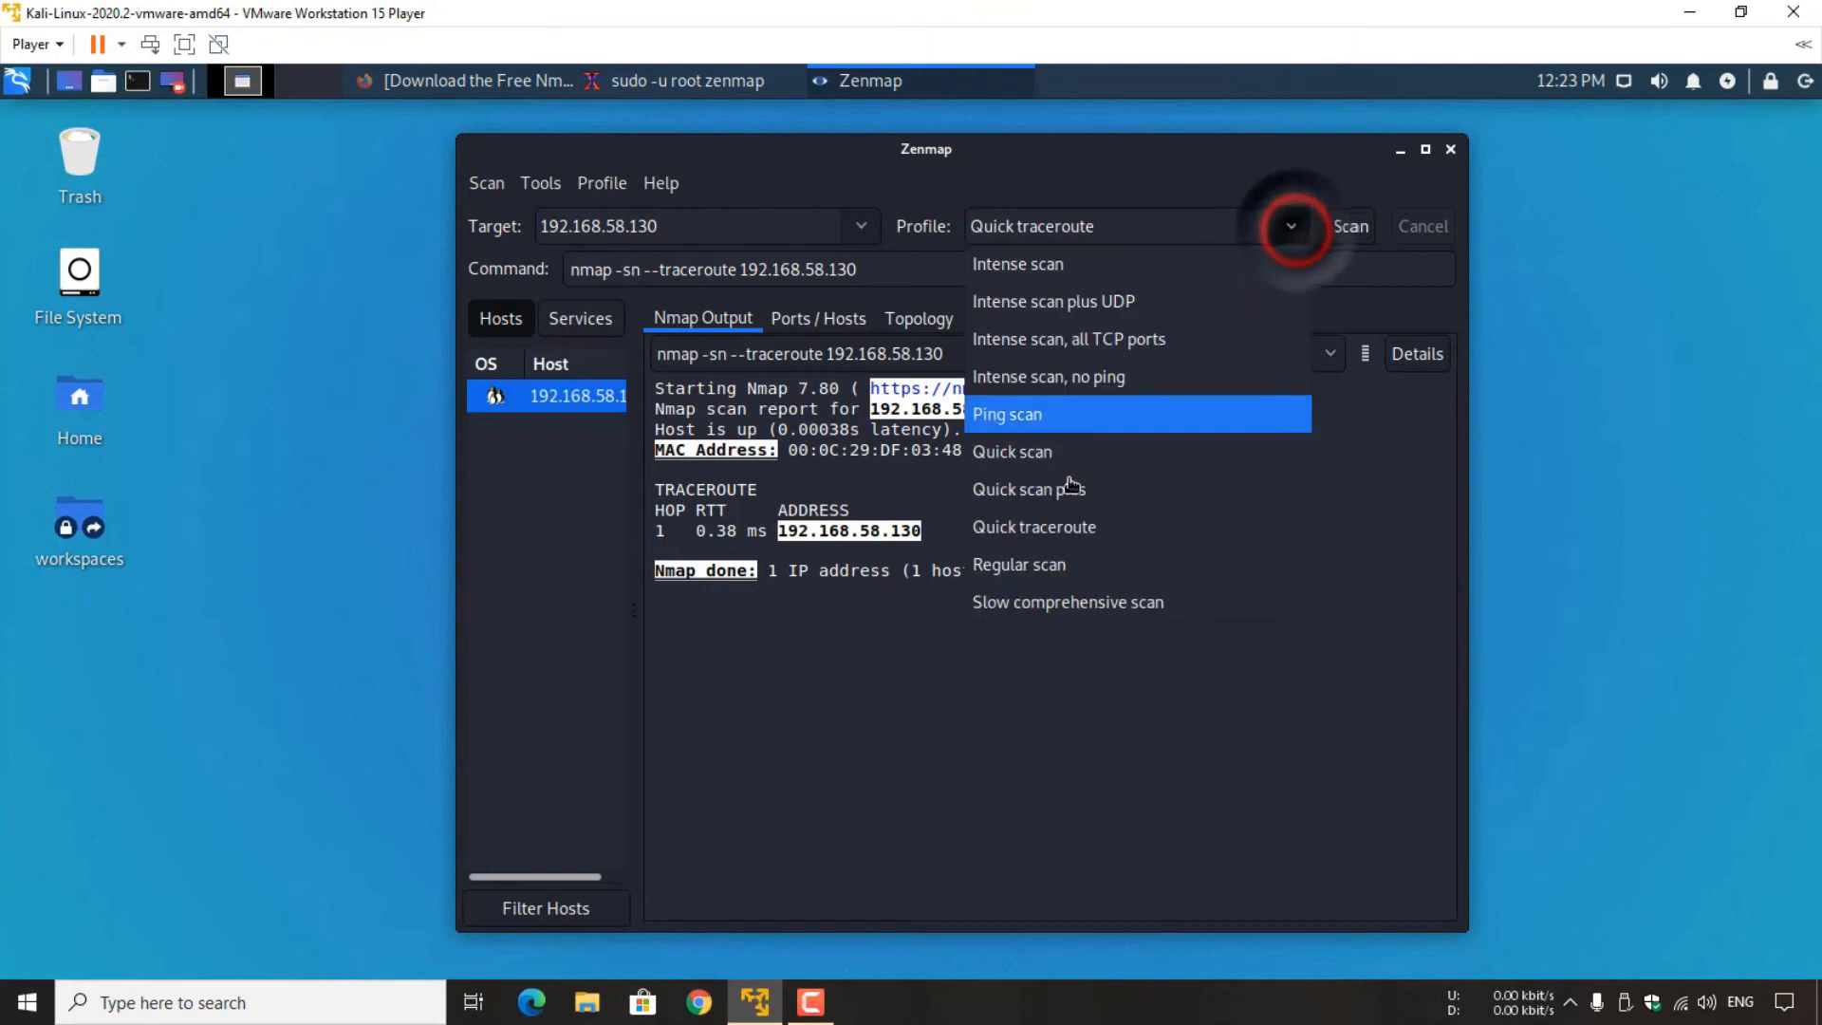
left_click(1062, 564)
left_click(1350, 226)
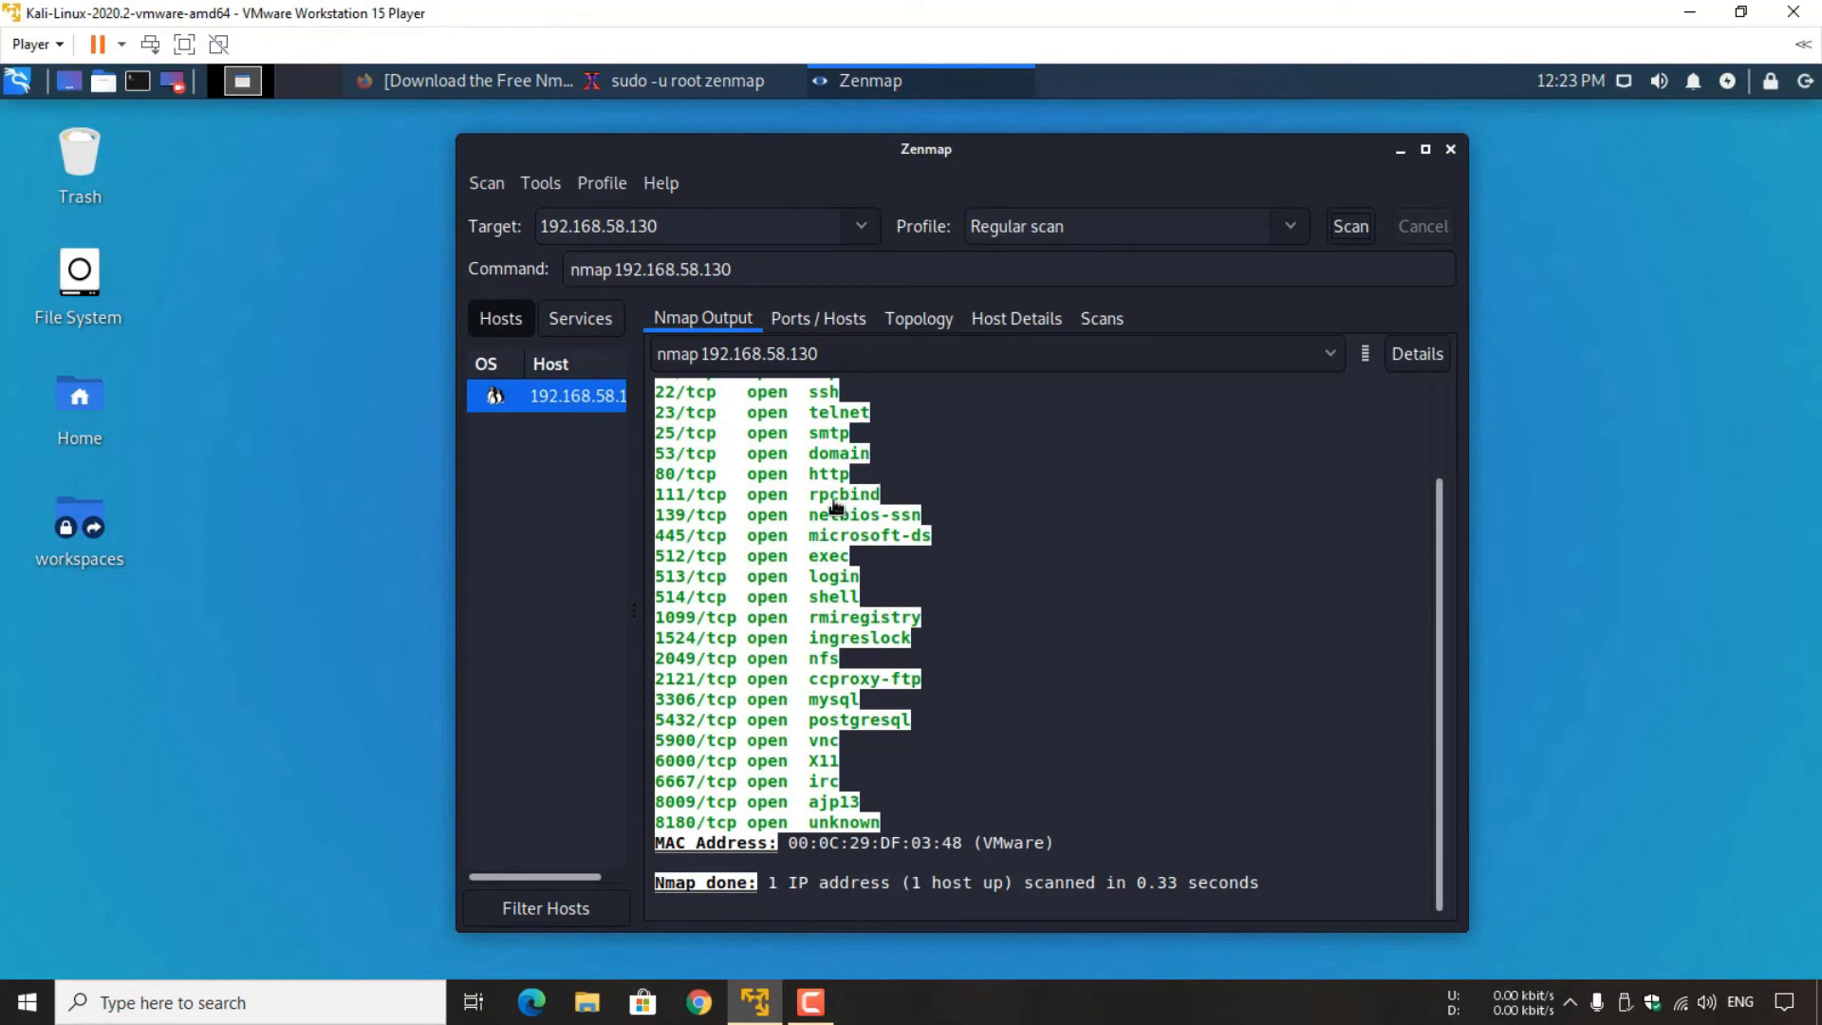
scroll(861, 494, "up", 3)
left_click(1290, 226)
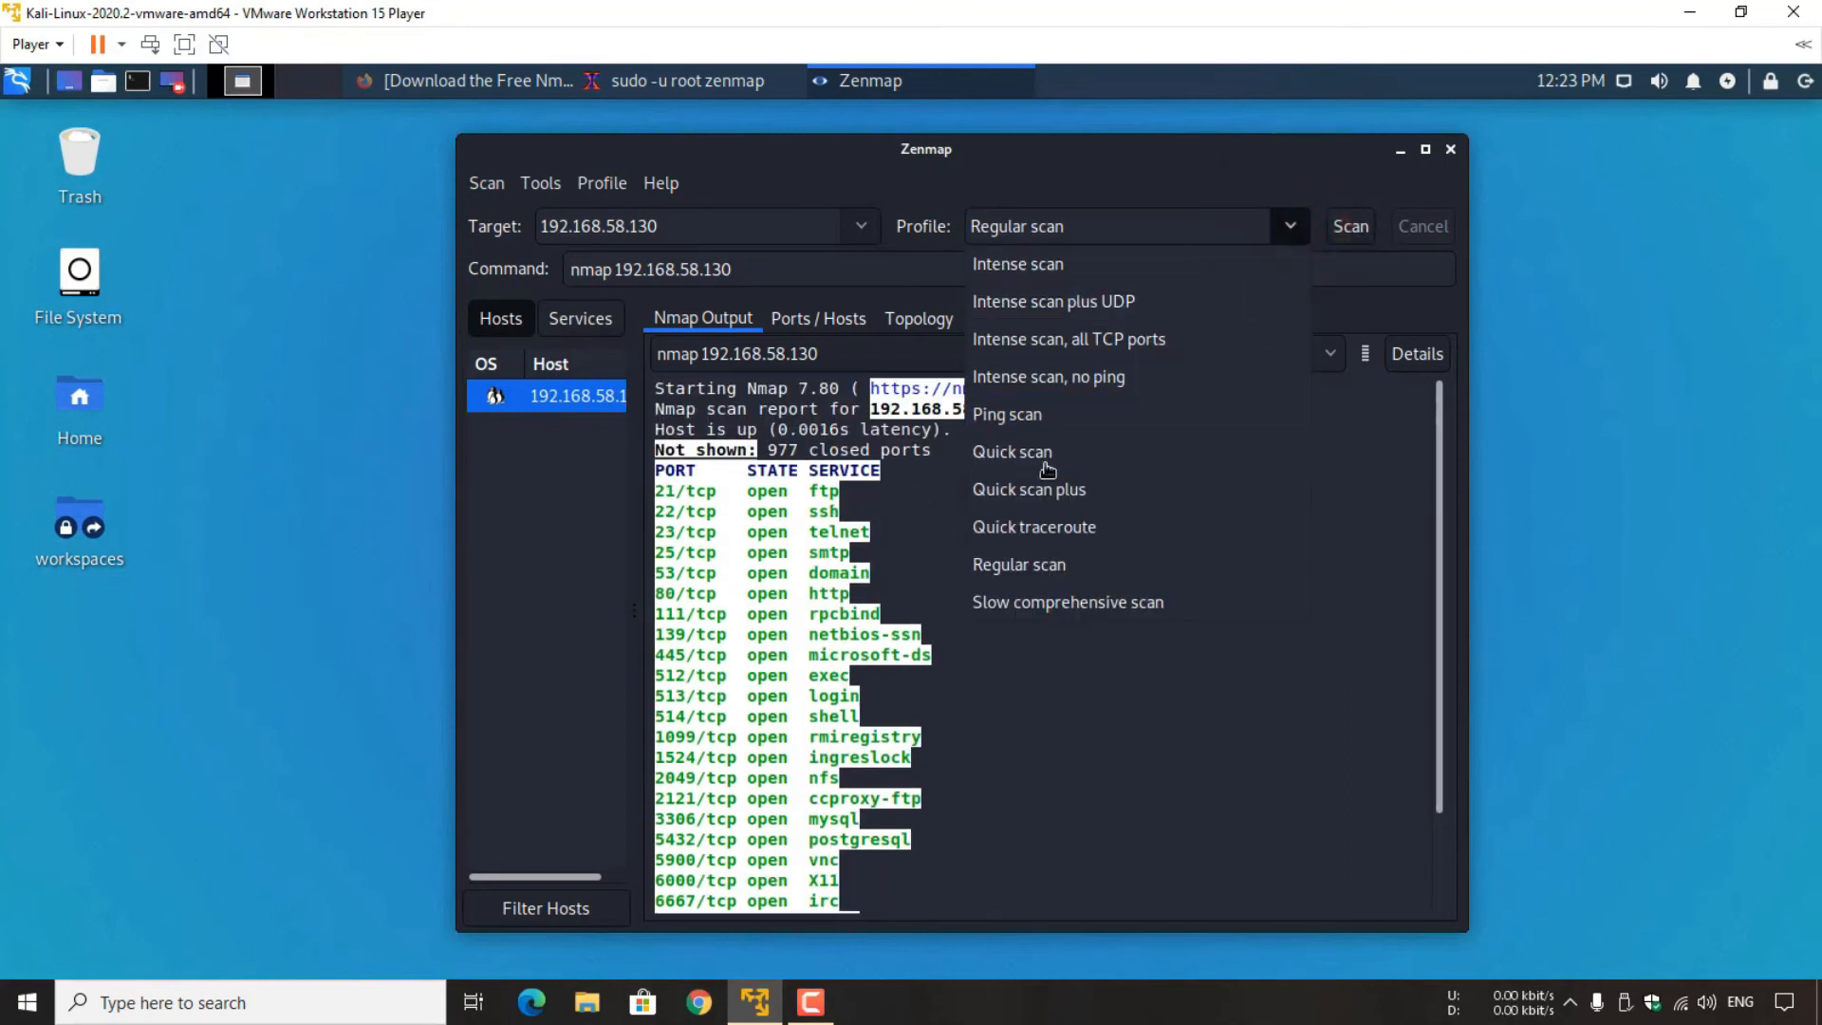
left_click(875, 513)
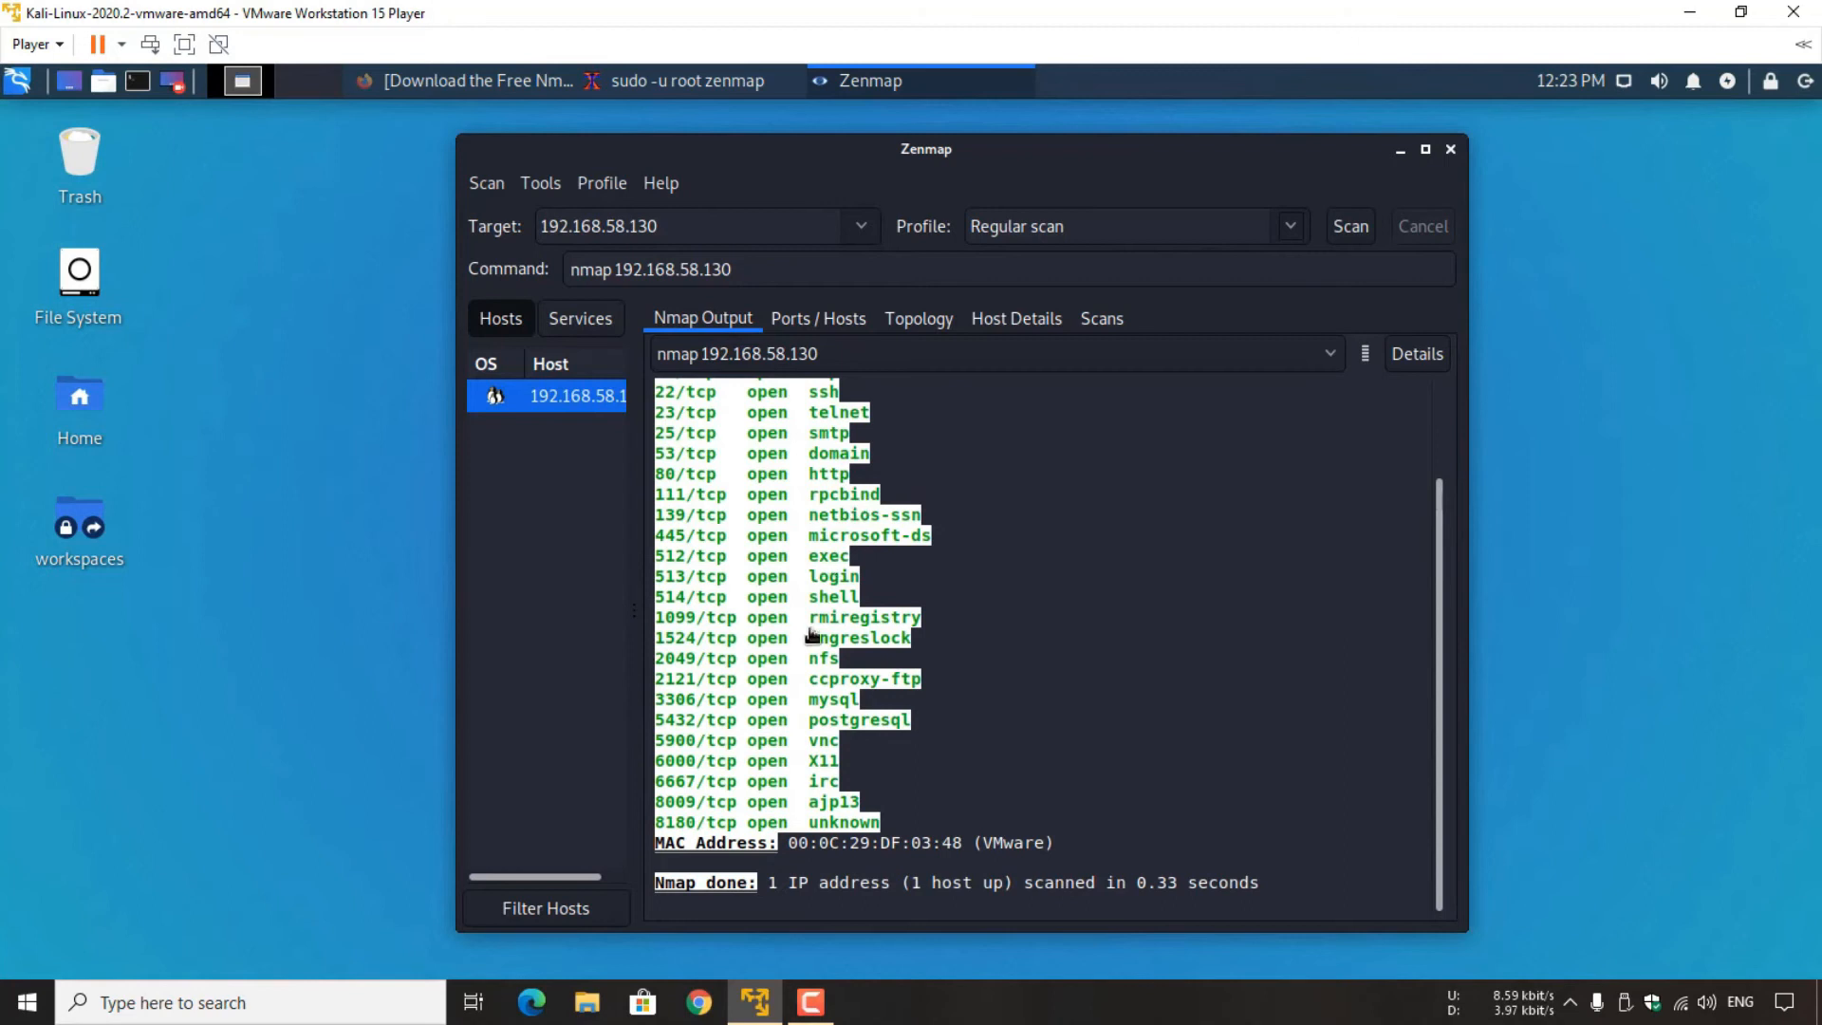
- Run an Intense scan on 192.168.58.130 and look through its detailed port, service and operating system output
left_click(1291, 228)
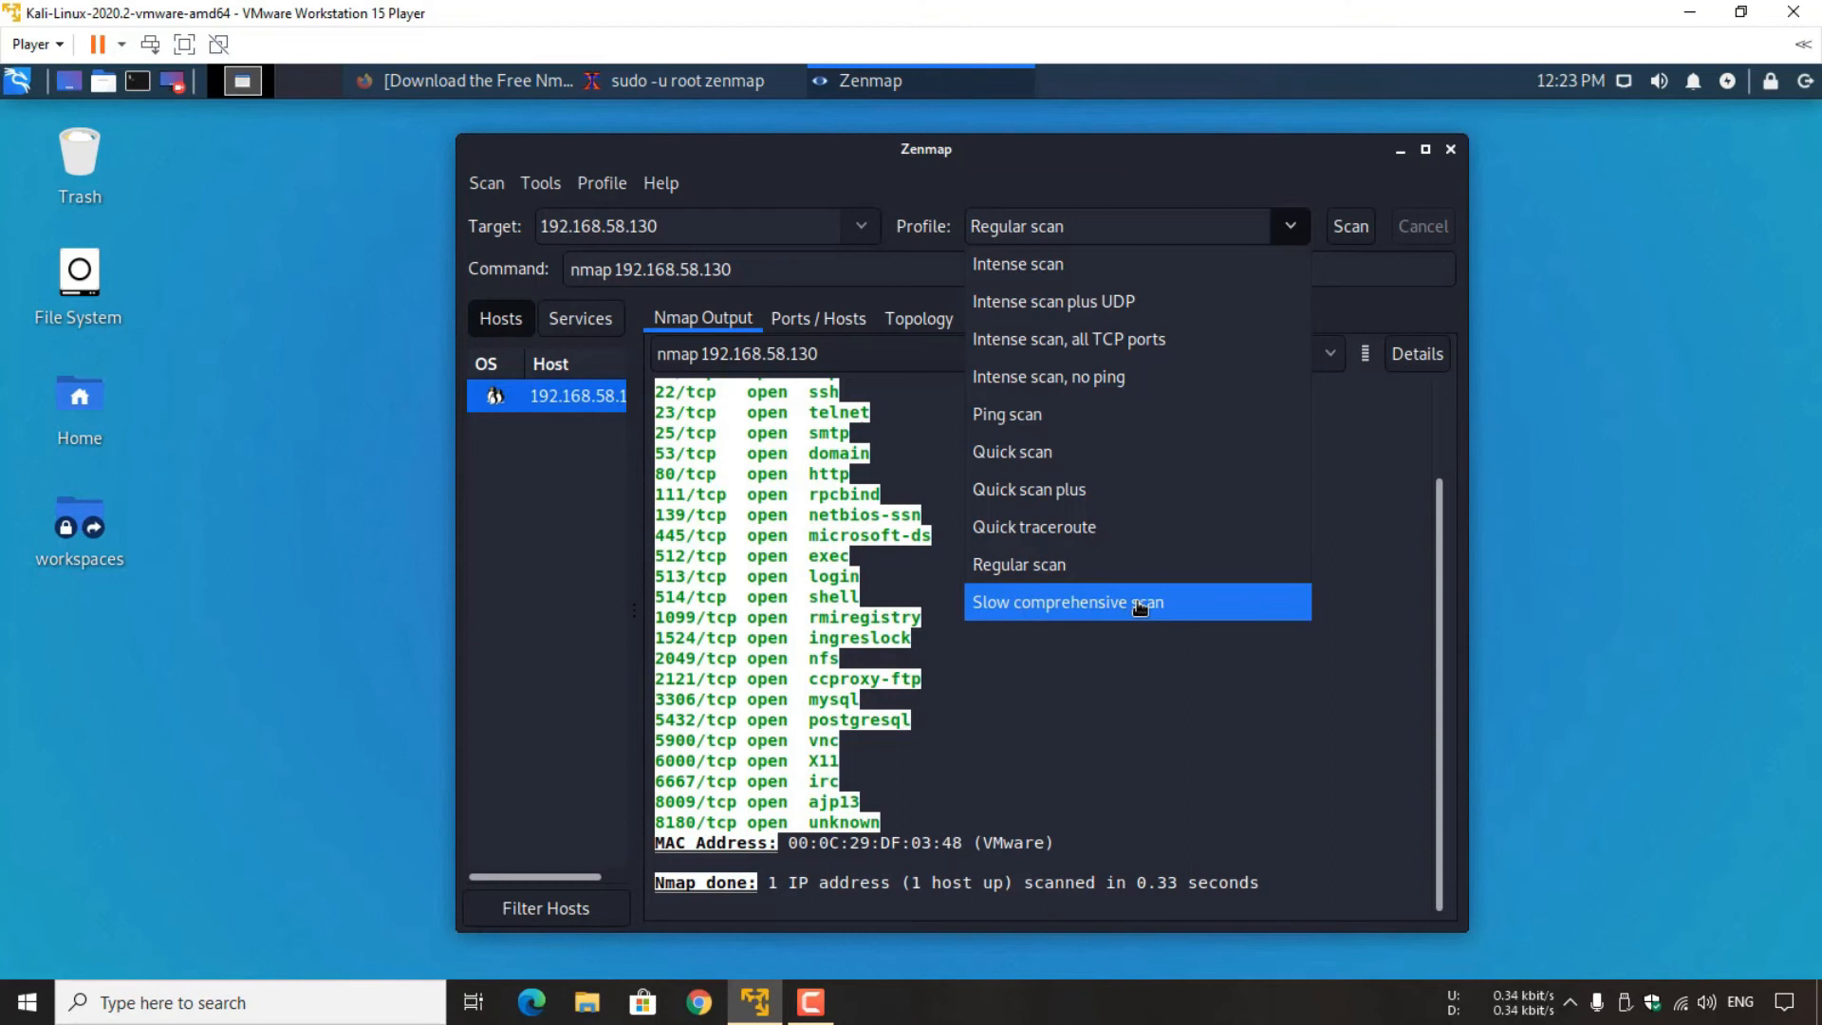
left_click(1061, 266)
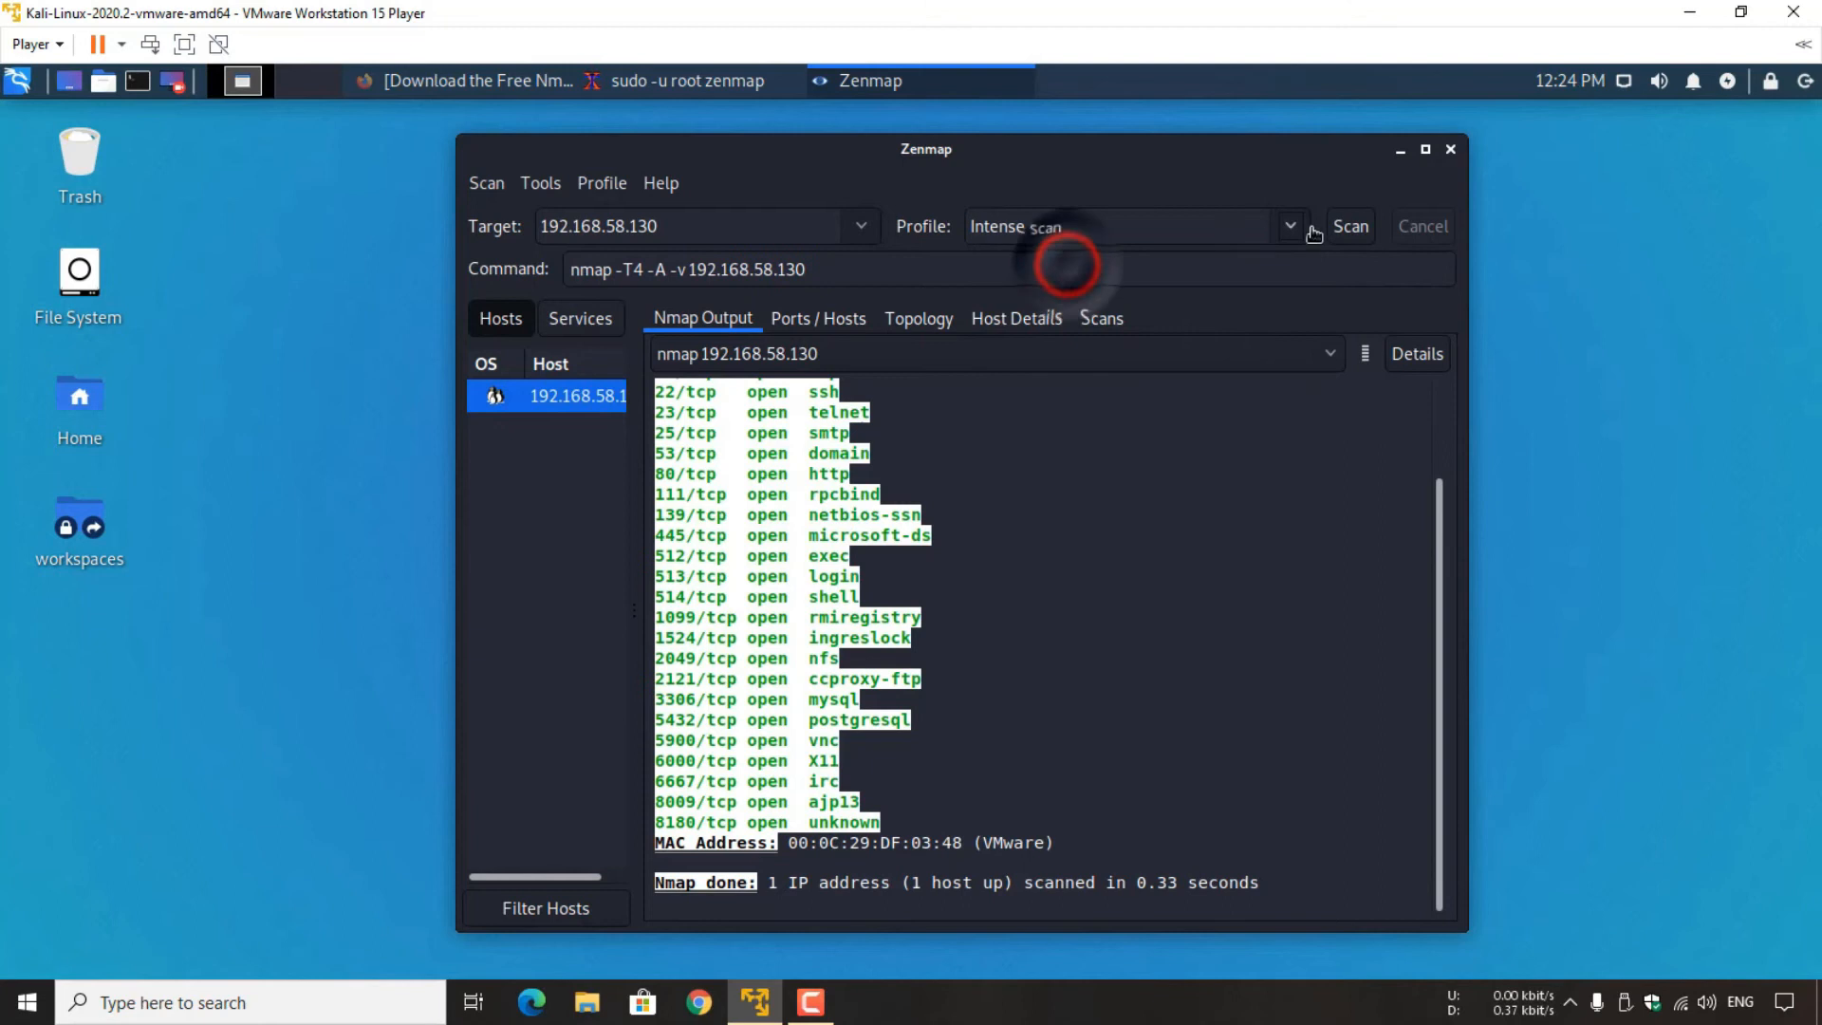
left_click(1352, 226)
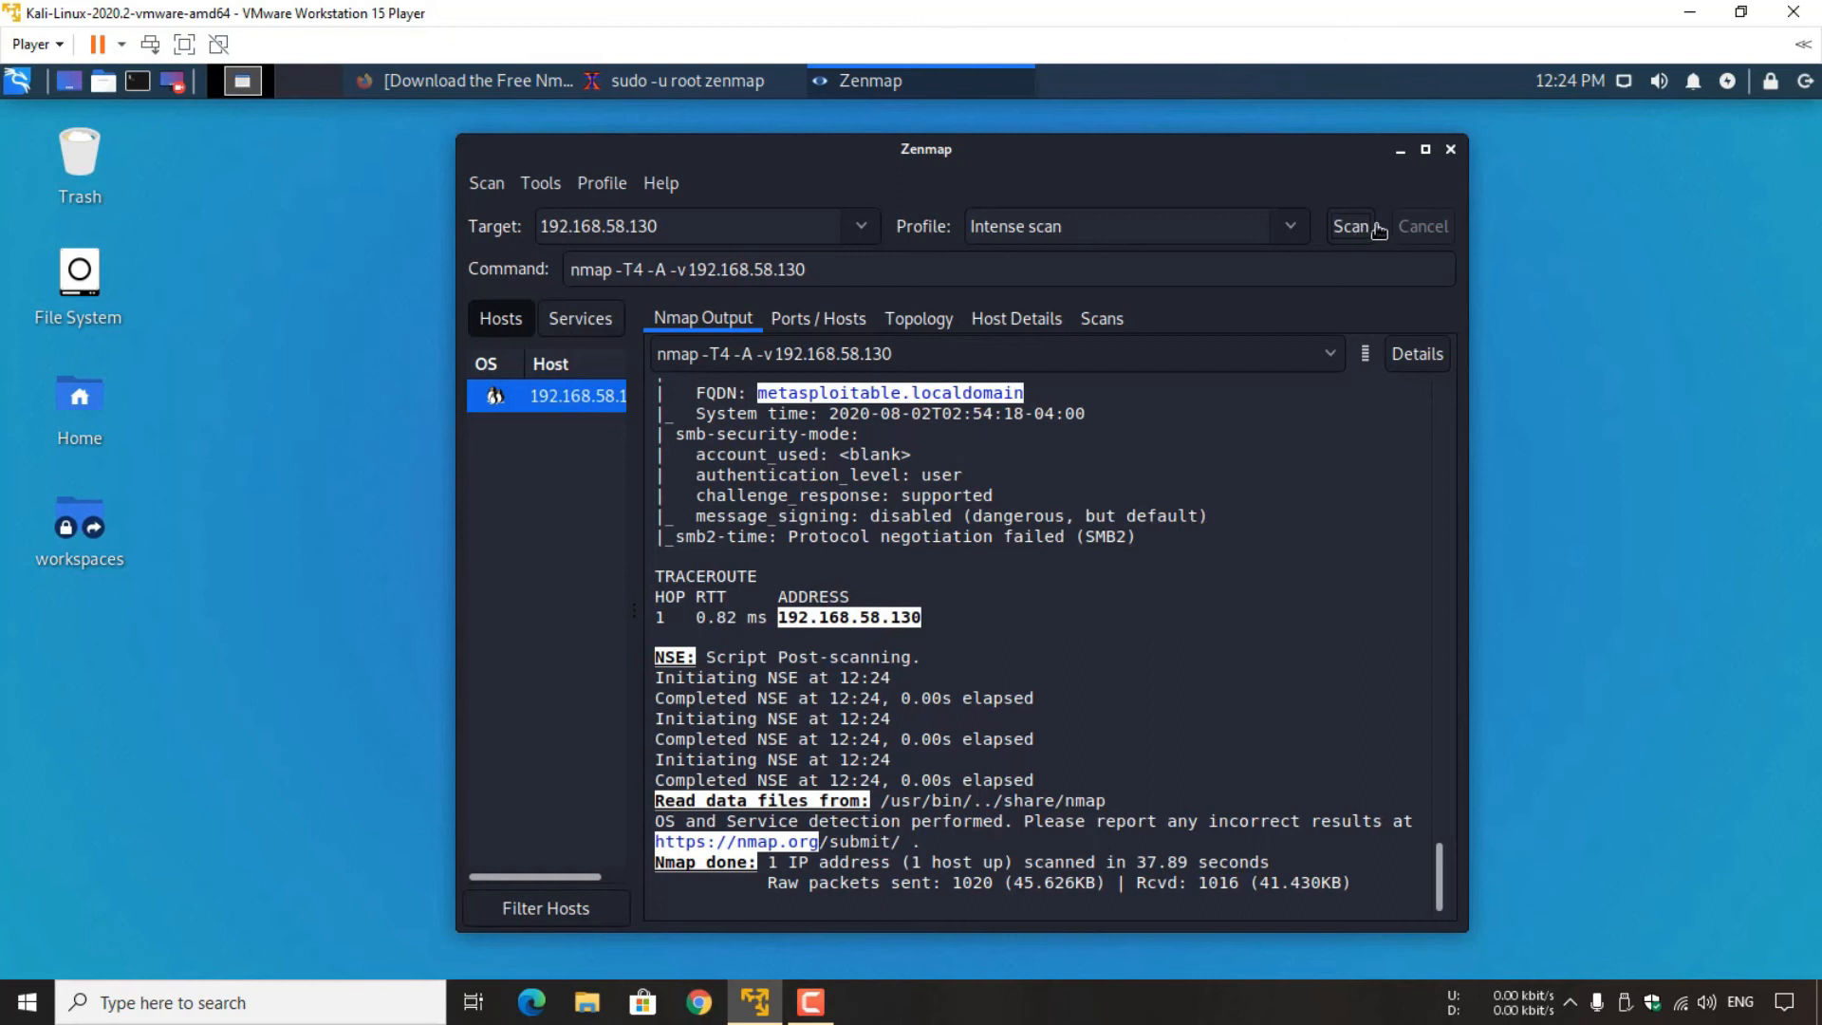
scroll(1122, 493, "up", 6)
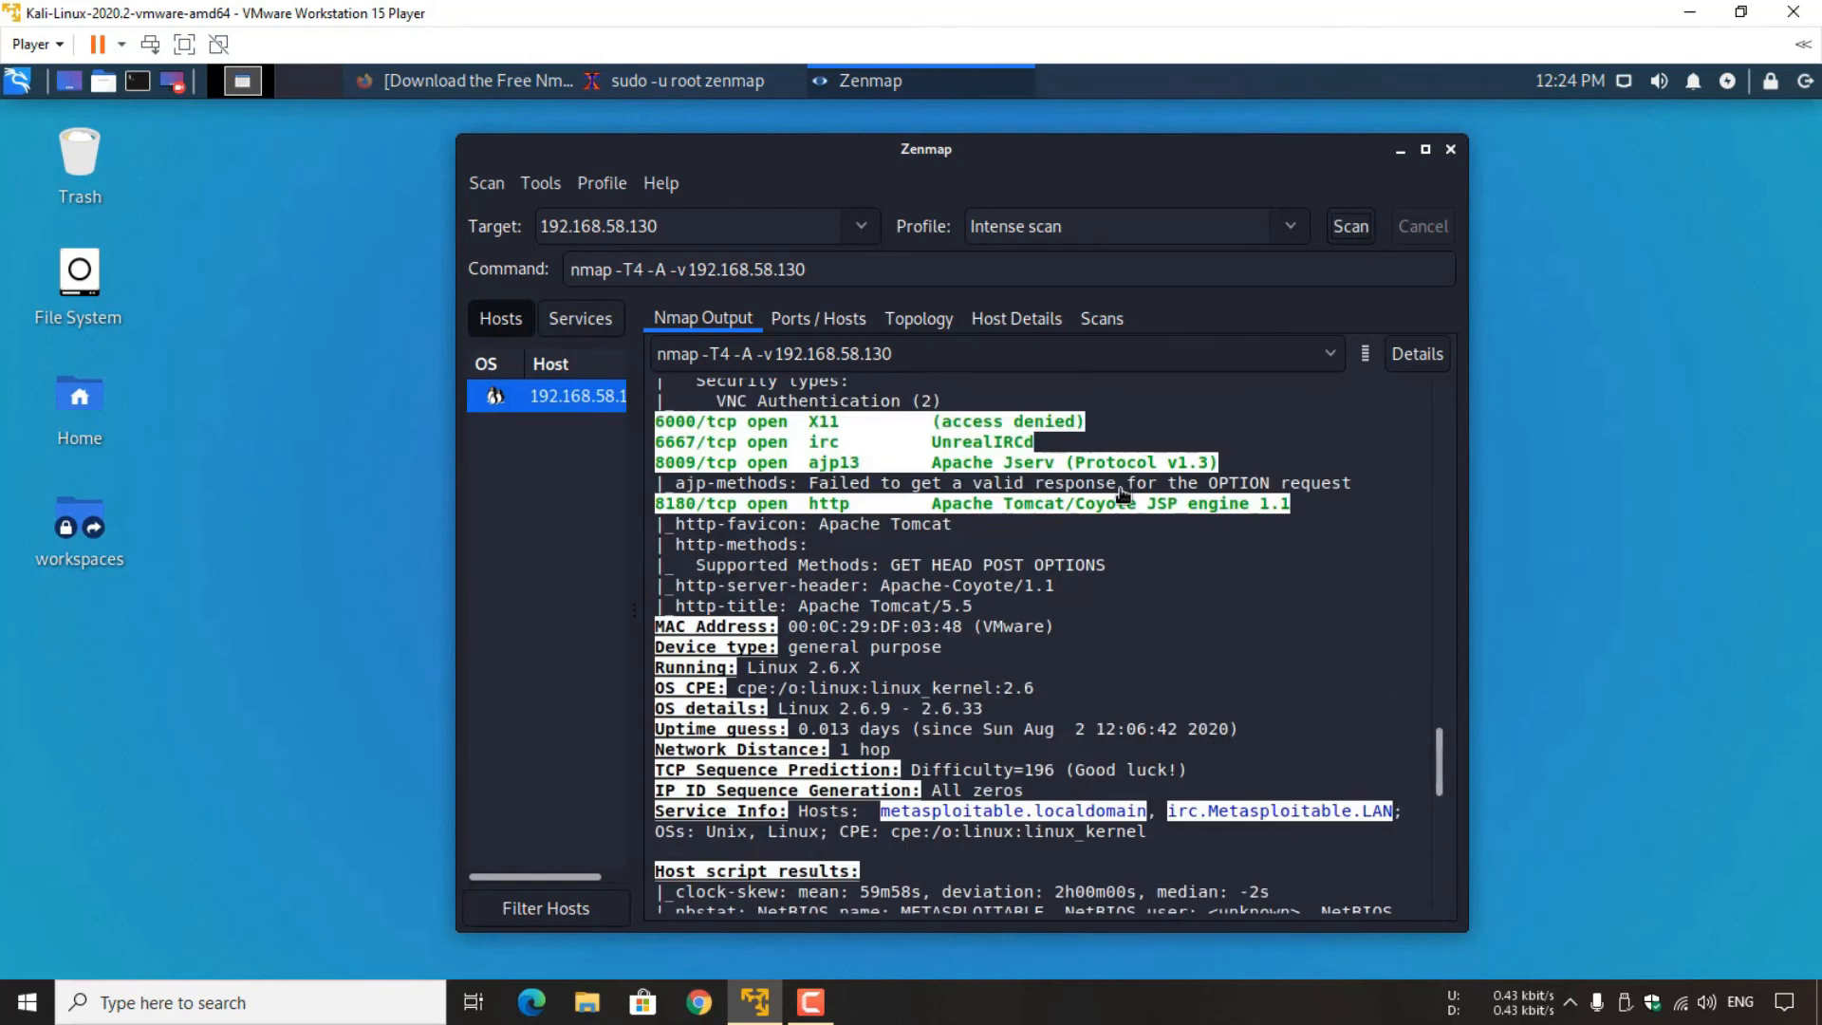
scroll(1123, 493, "up", 10)
scroll(1071, 522, "up", 3)
scroll(1137, 565, "up", 5)
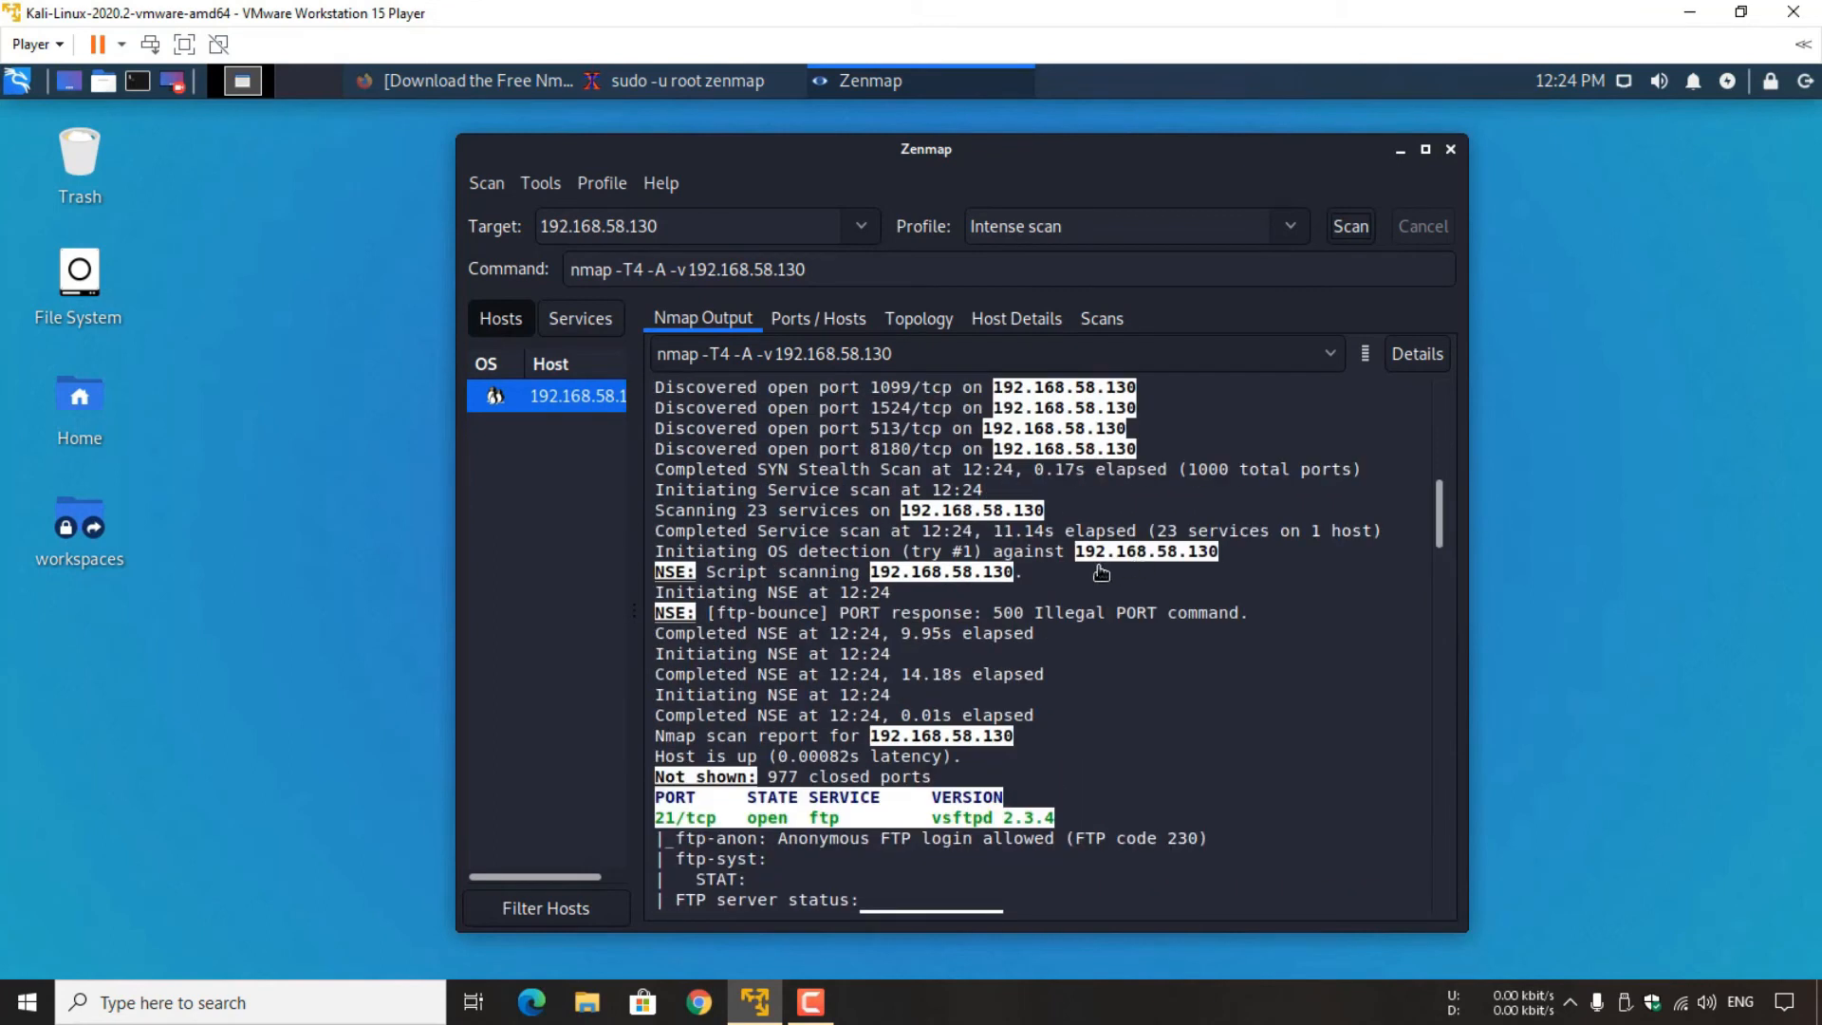
scroll(1101, 572, "down", 5)
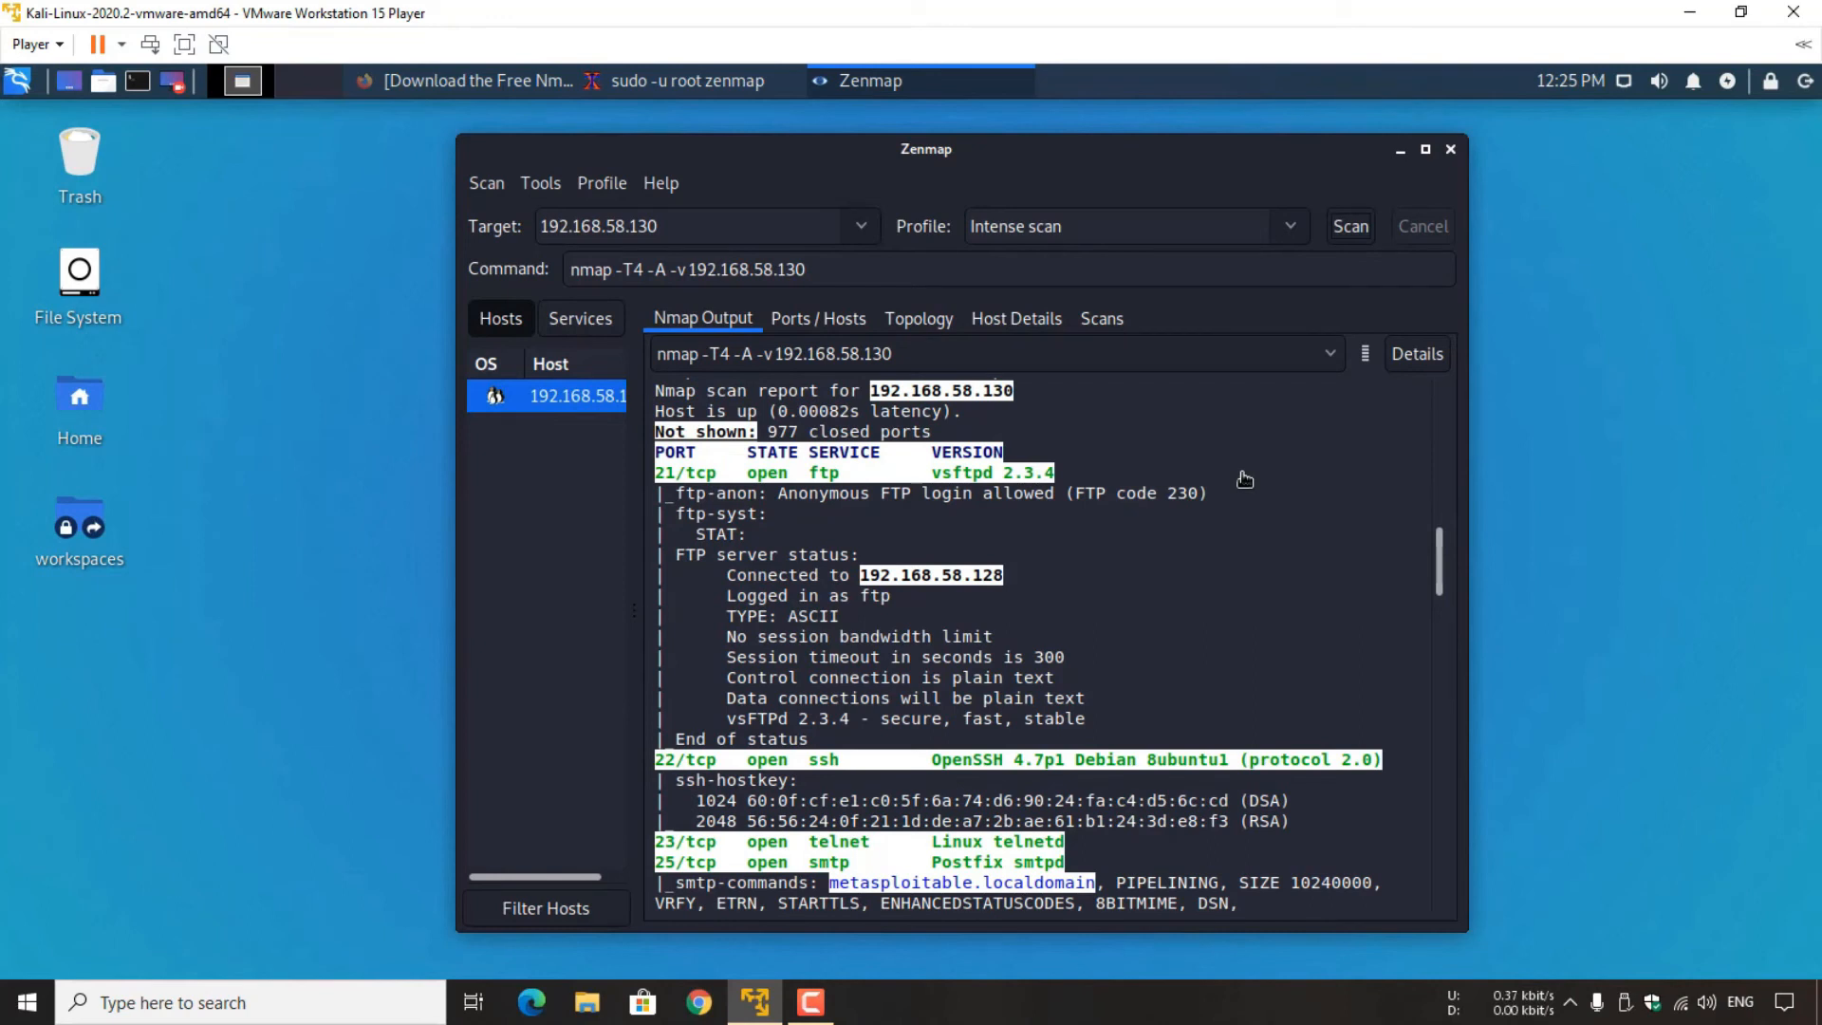
- Choose the Slow comprehensive scan profile and examine the nmap command it generates without starting the scan
left_click(1288, 226)
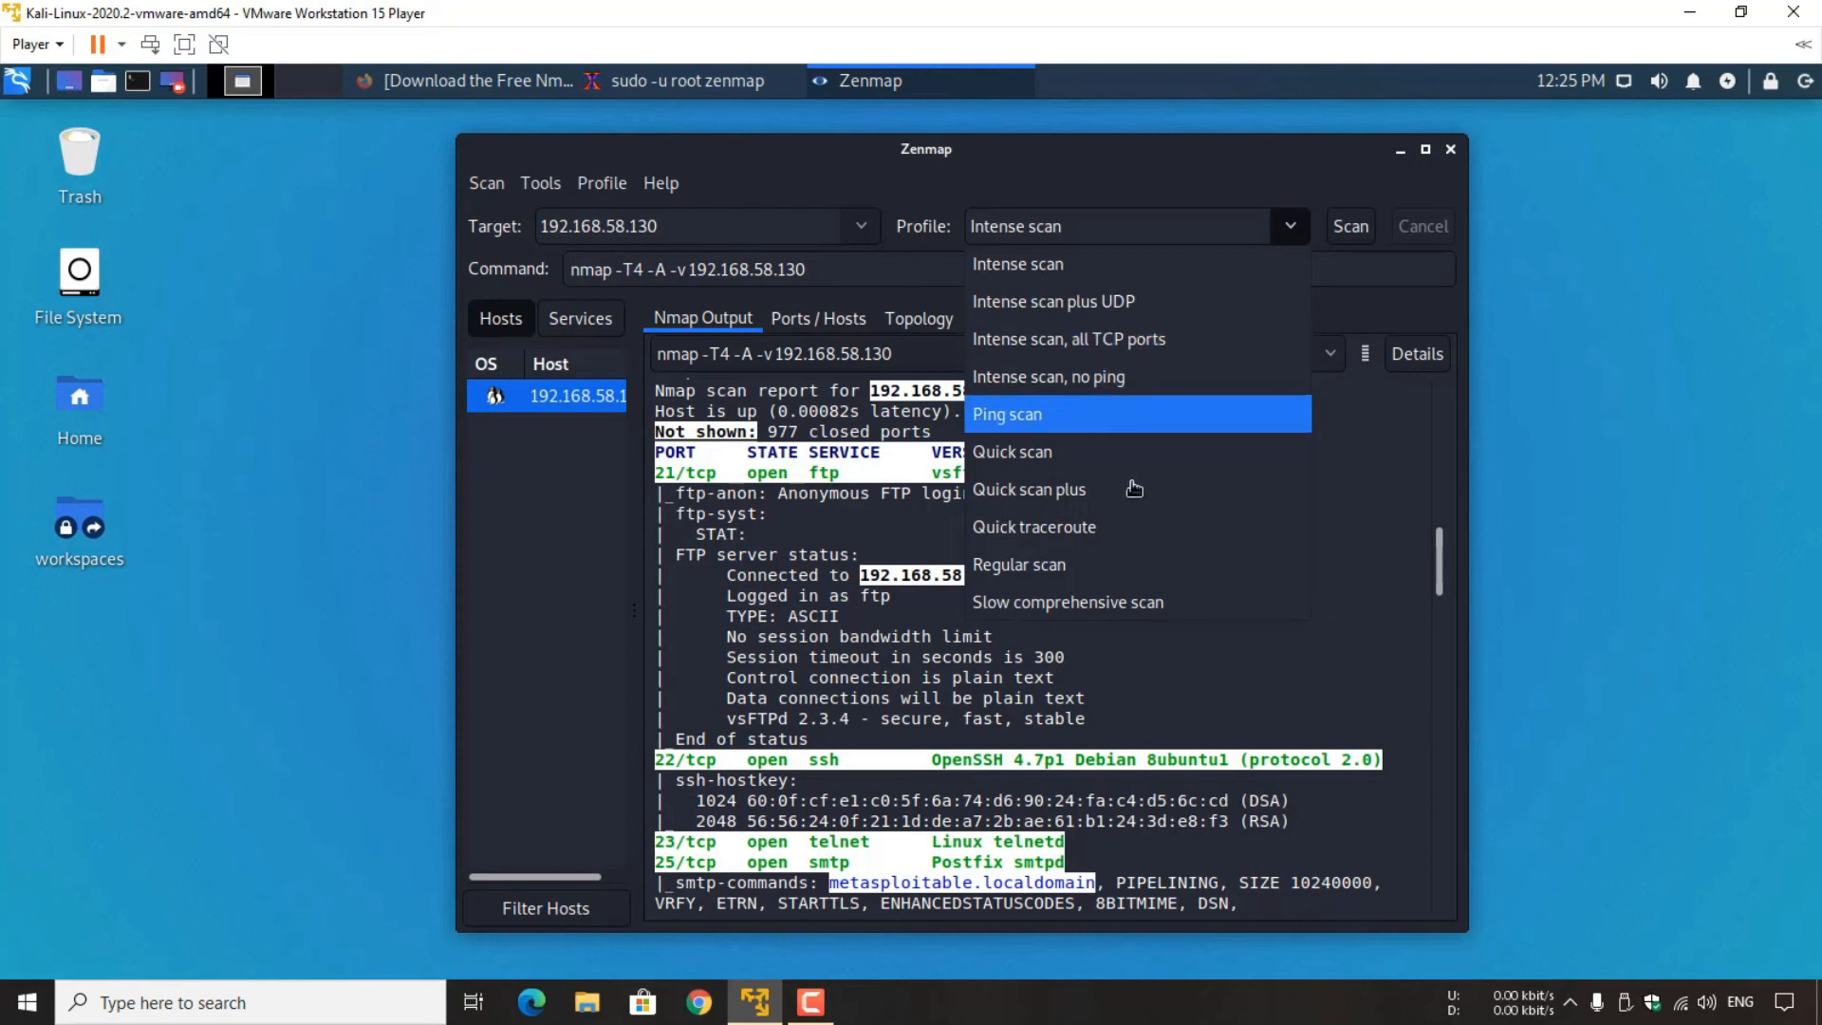
left_click(1148, 610)
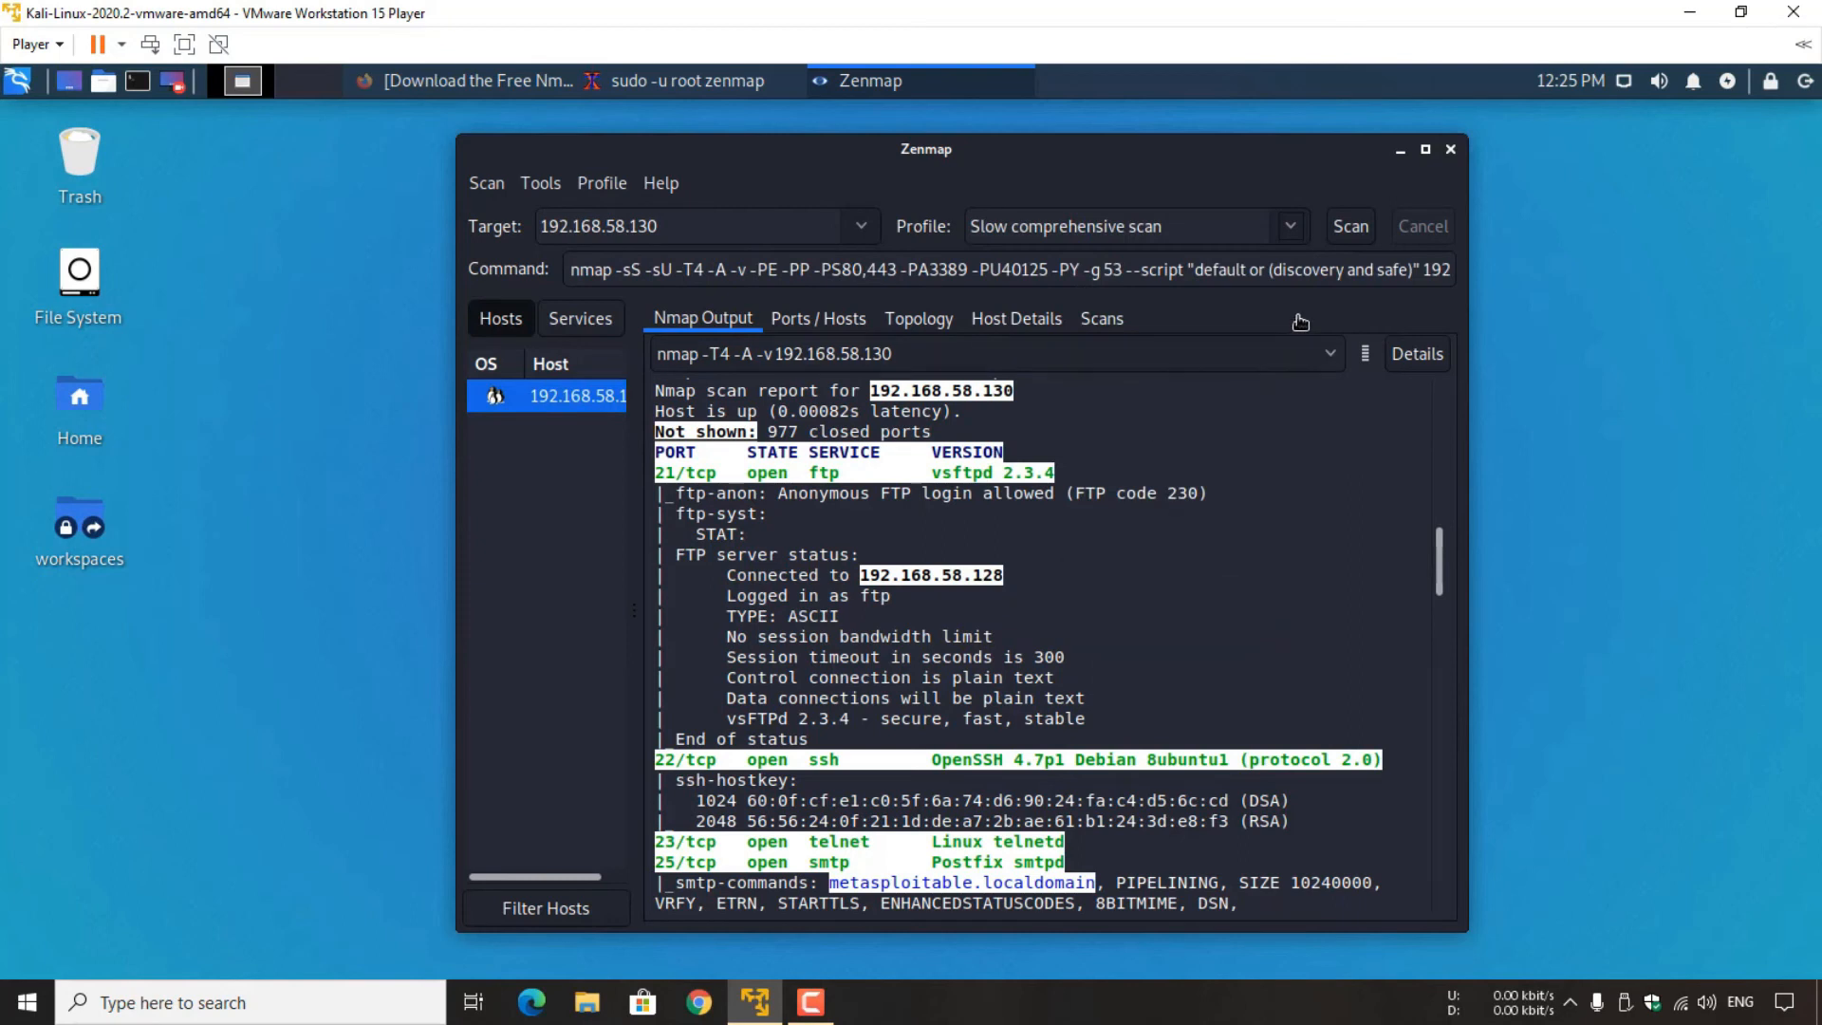
left_click_drag(577, 271, 1428, 276)
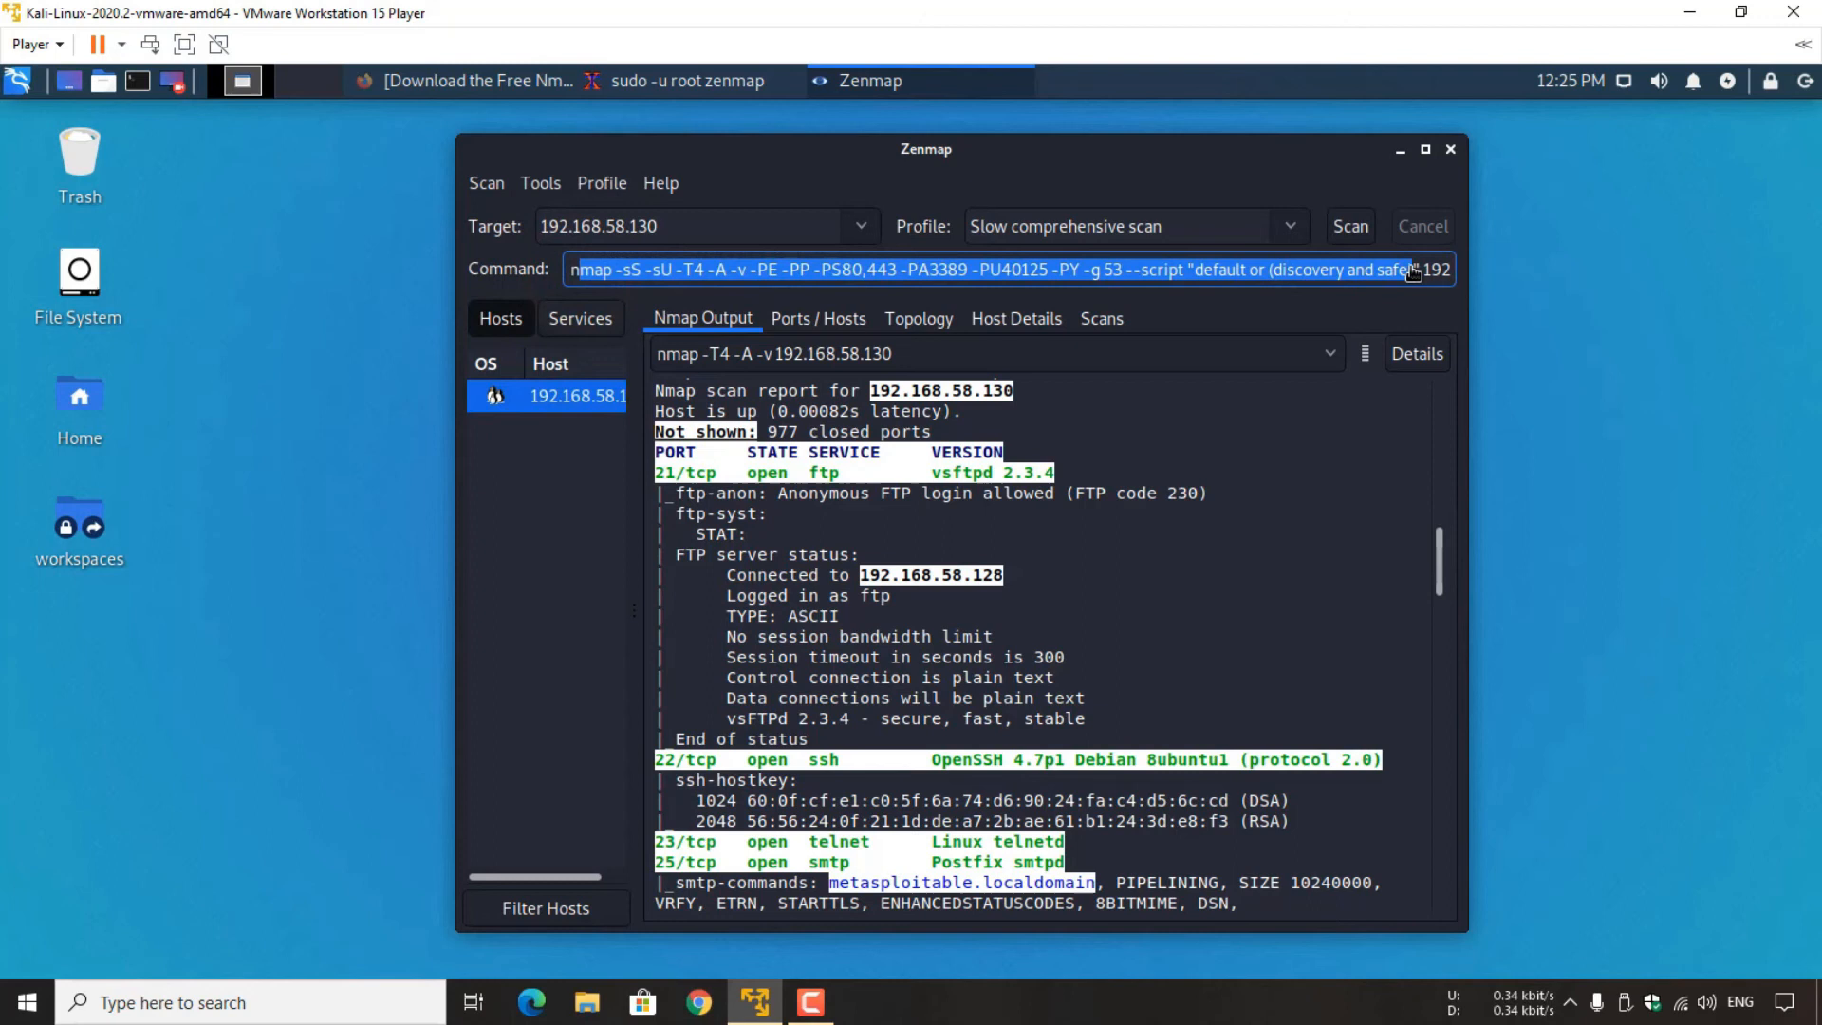
left_click(1291, 225)
left_click(1290, 225)
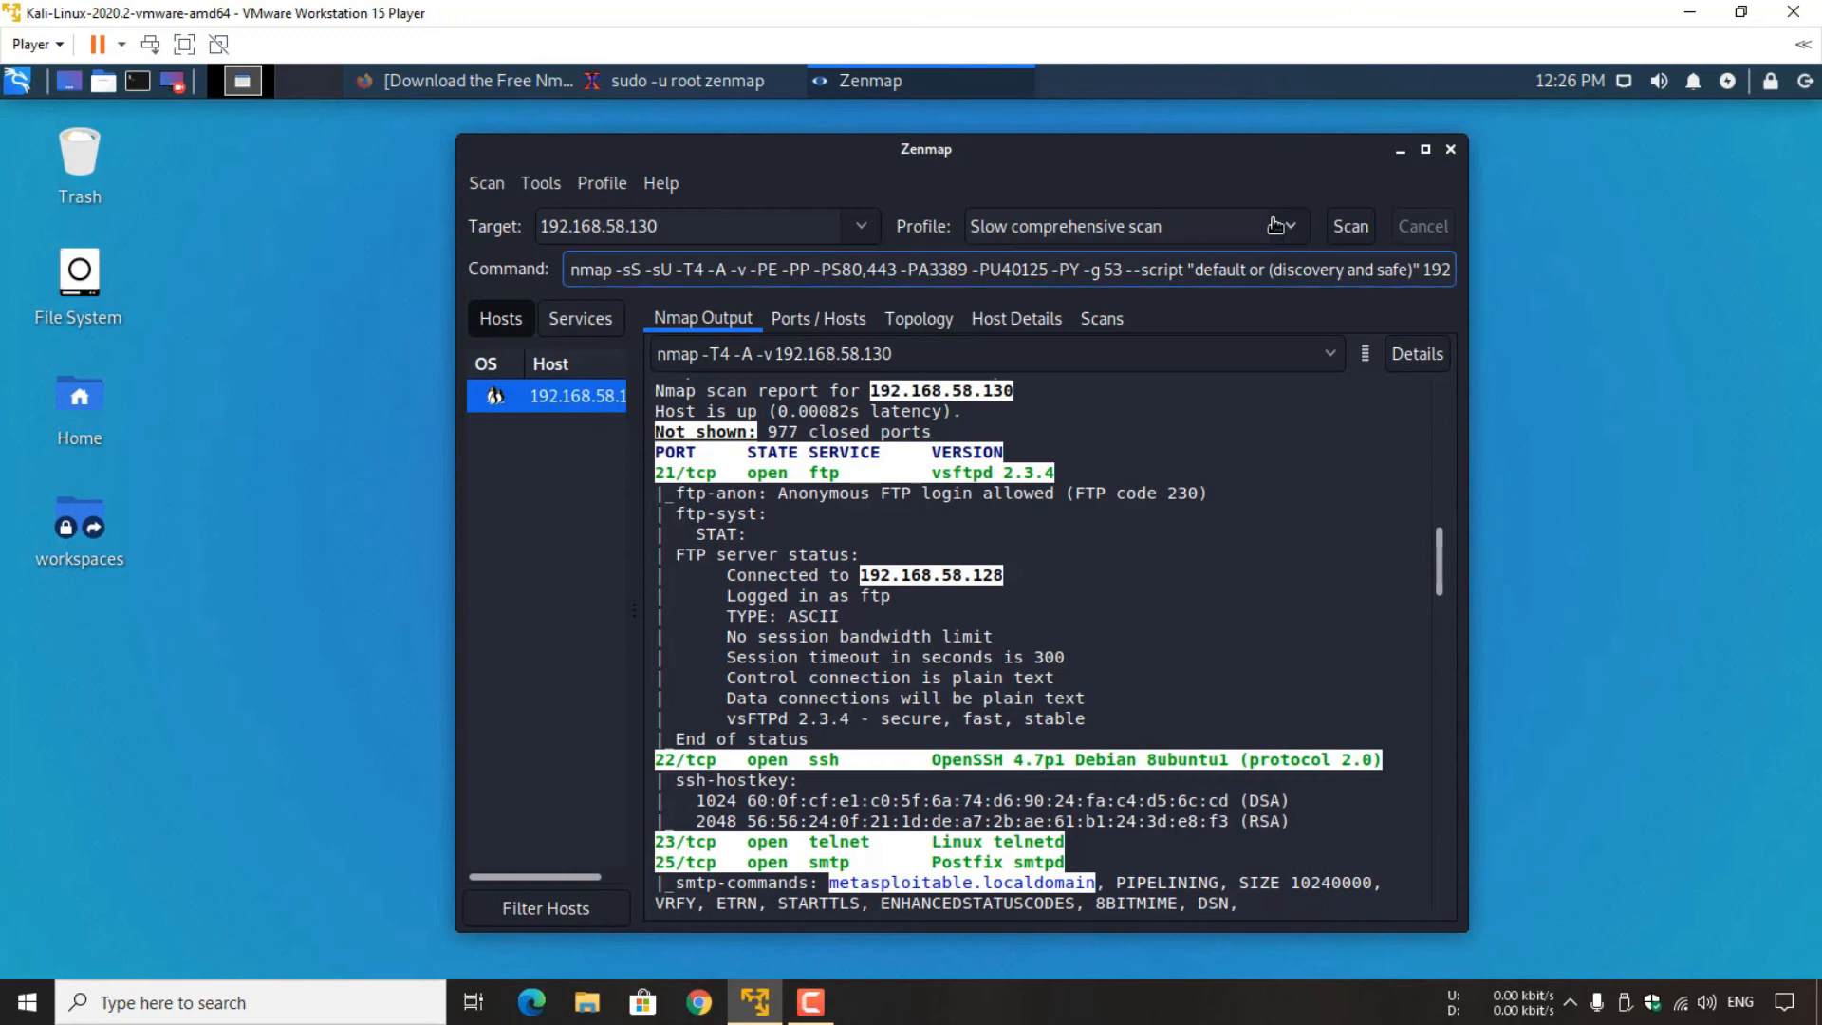
left_click(1291, 226)
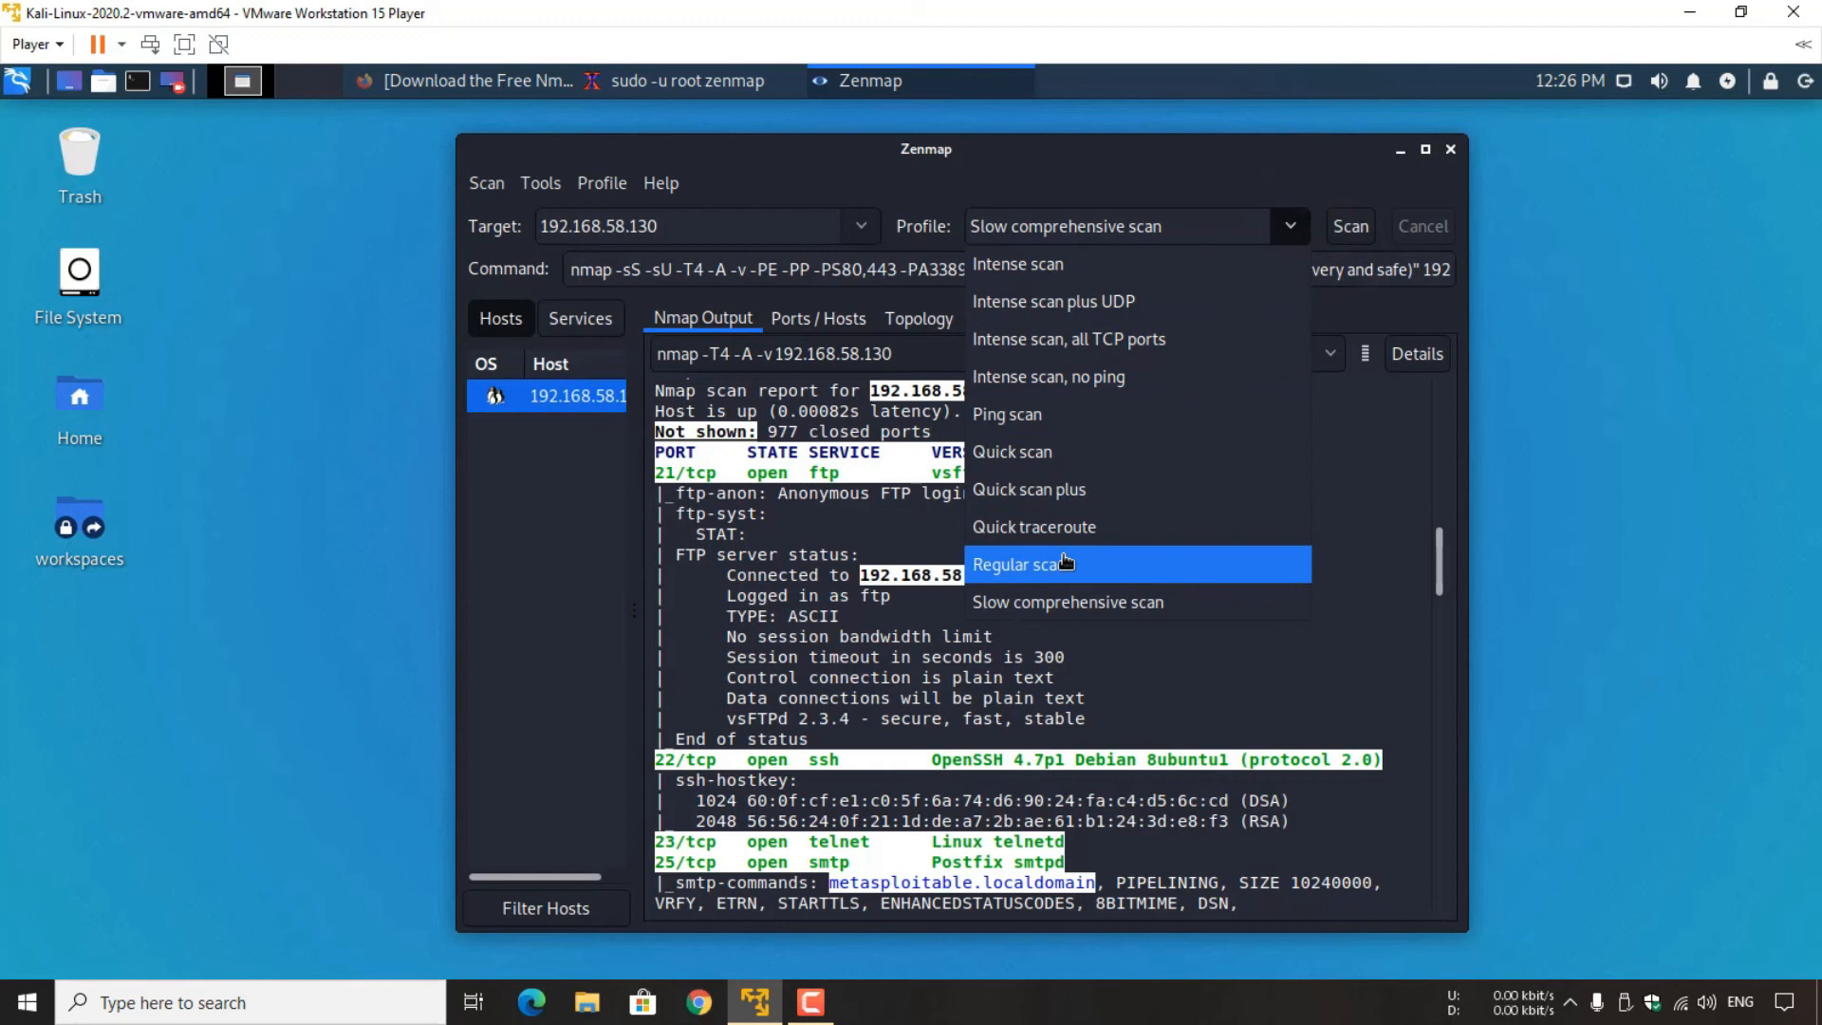
left_click(1288, 227)
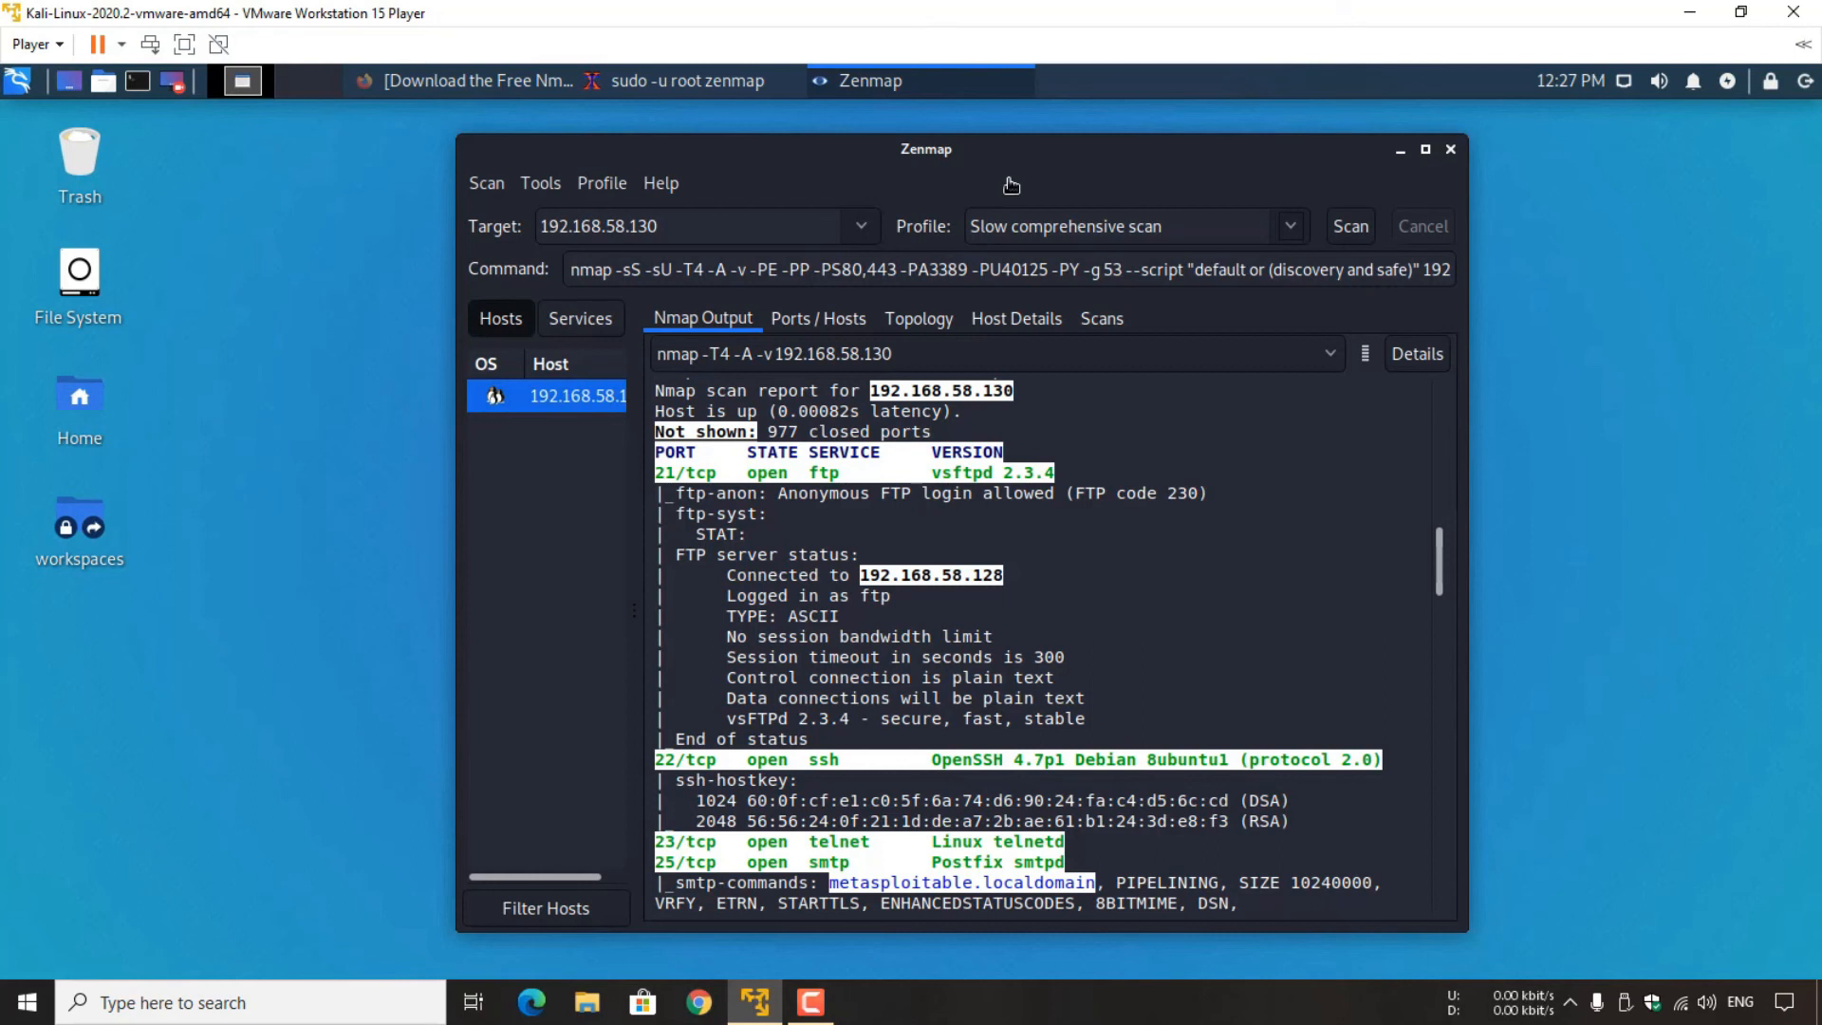
- Start saving a scan result and select the Intense scan, nmap -T4 -A -v 192.168.58.130, as the one to save
left_click(496, 183)
left_click(569, 339)
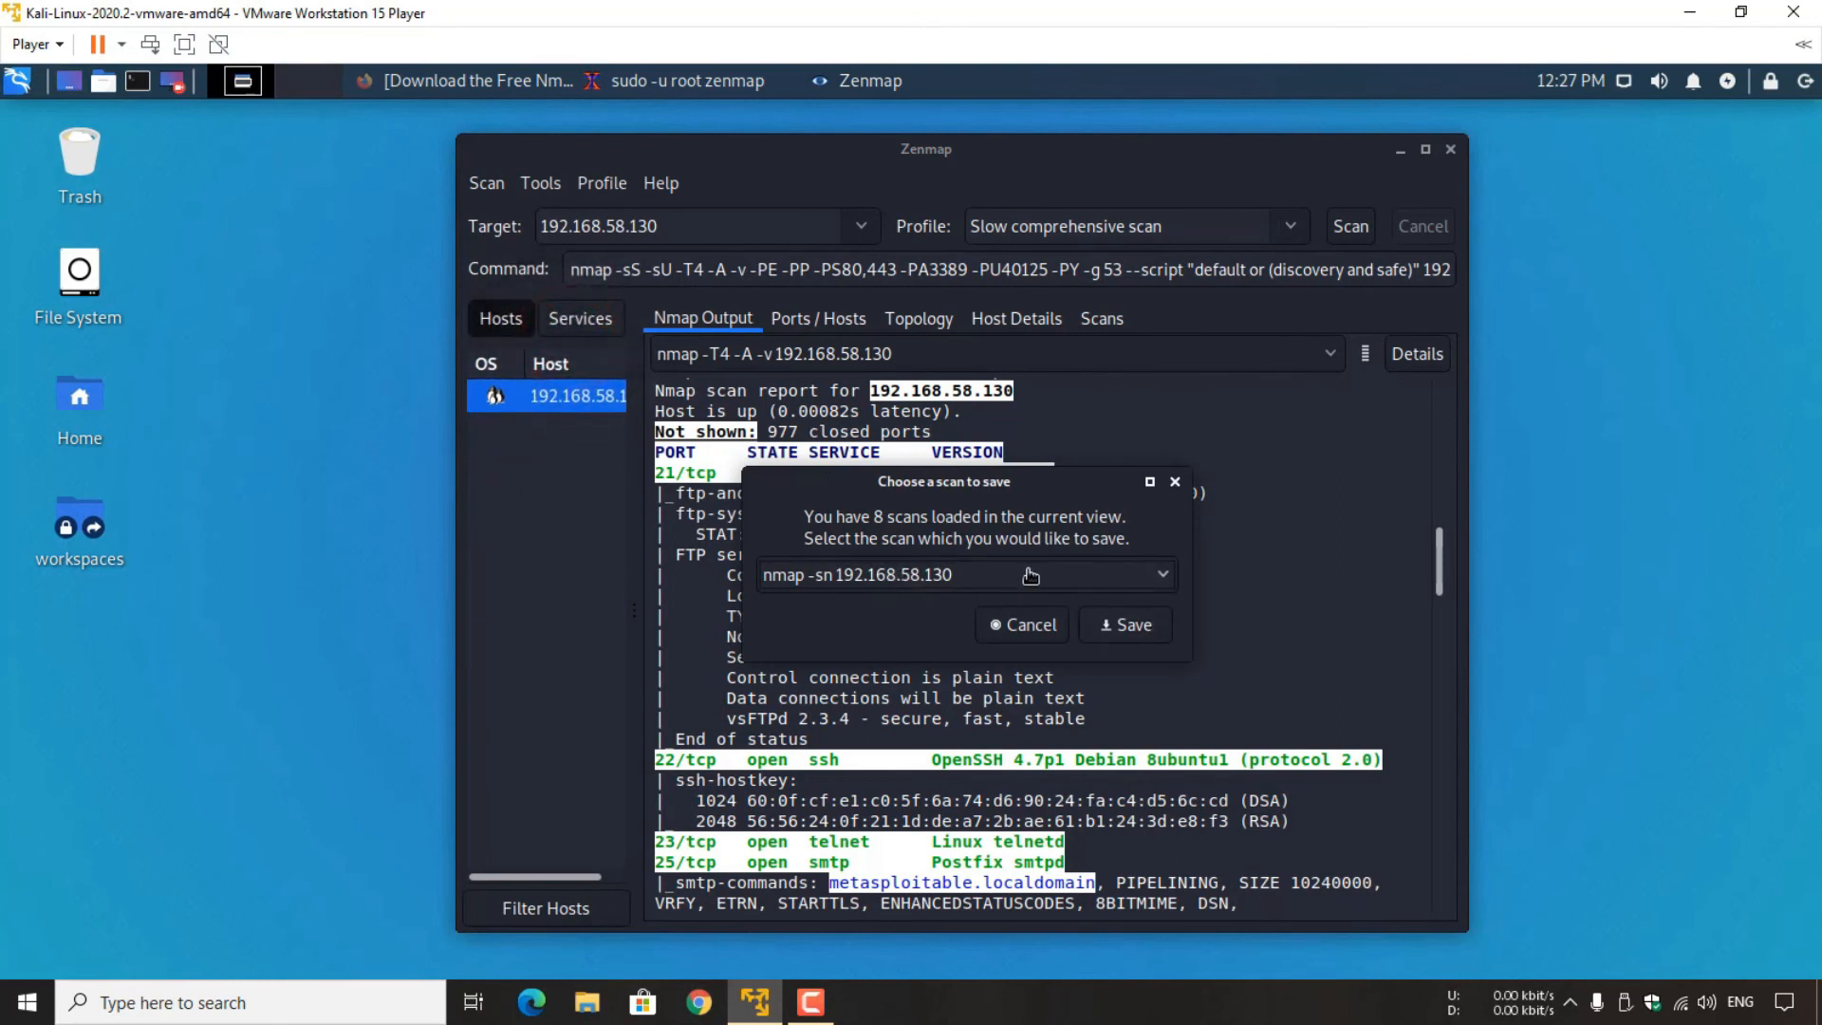
left_click(1151, 577)
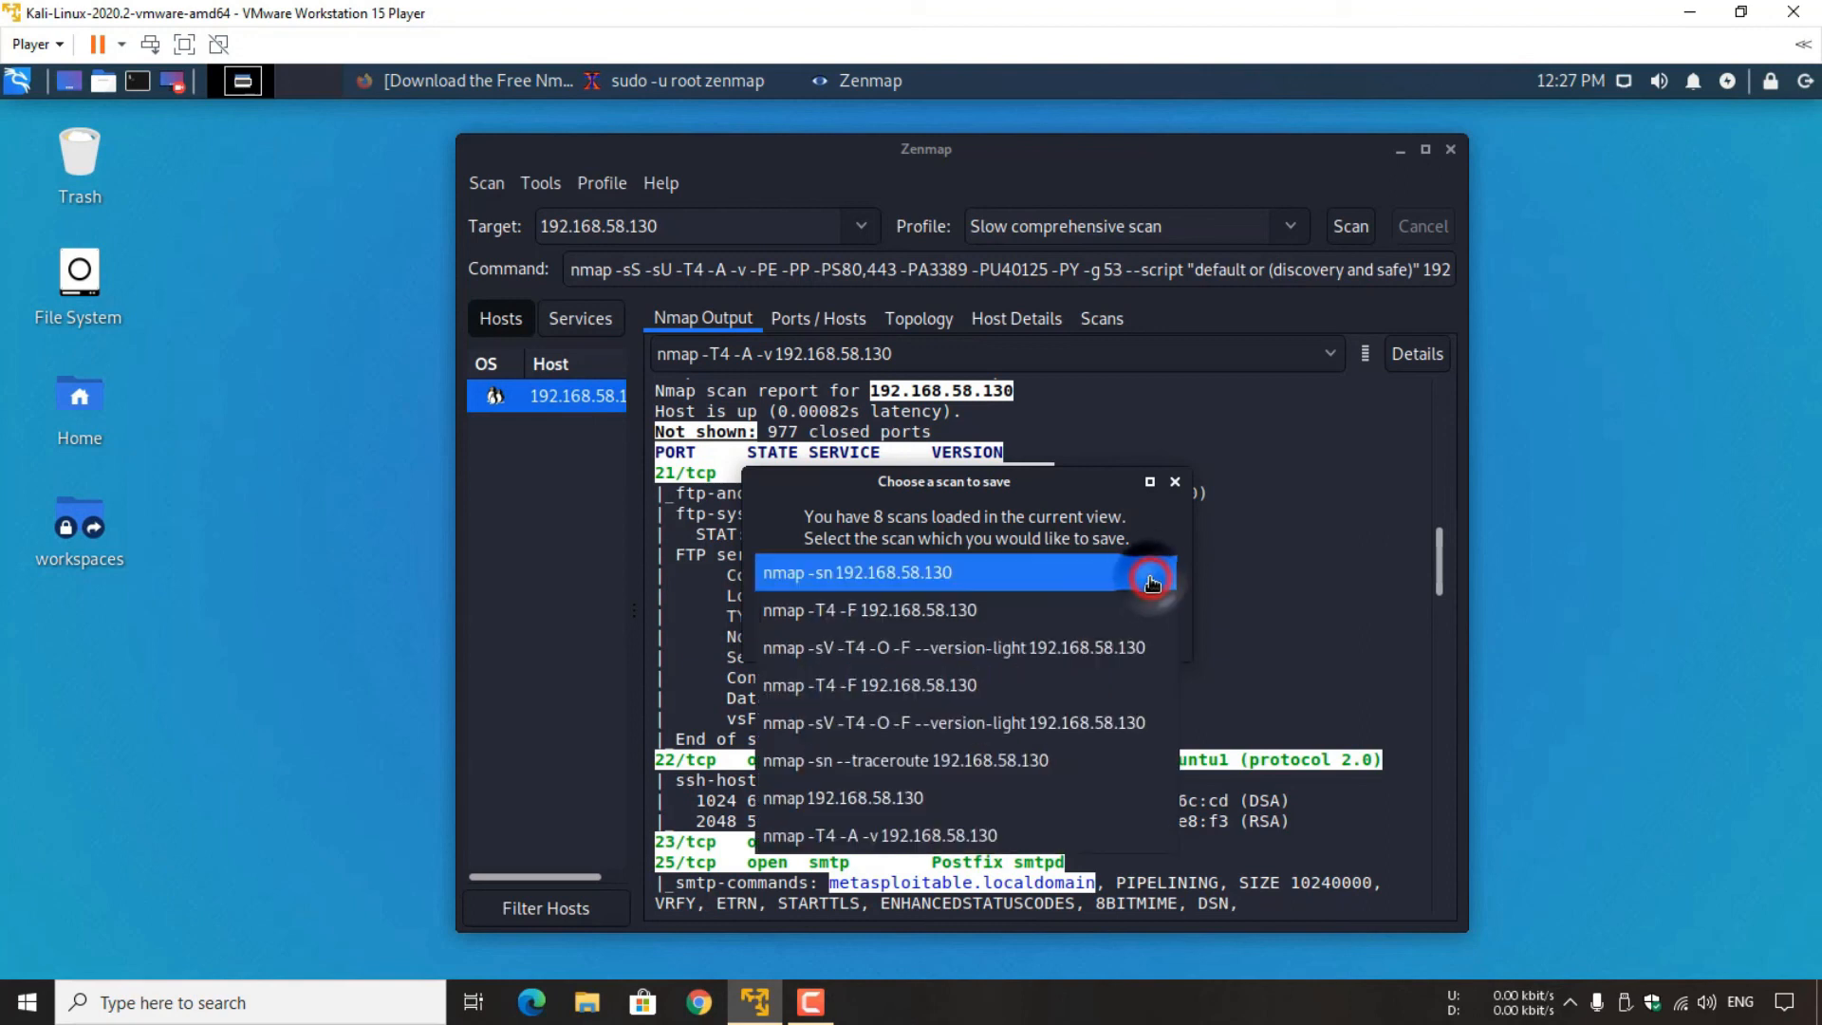
left_click(941, 840)
left_click(1139, 624)
- Name the scan file scan.xml and save it in Nmap XML format in the kali home folder
left_click(576, 157)
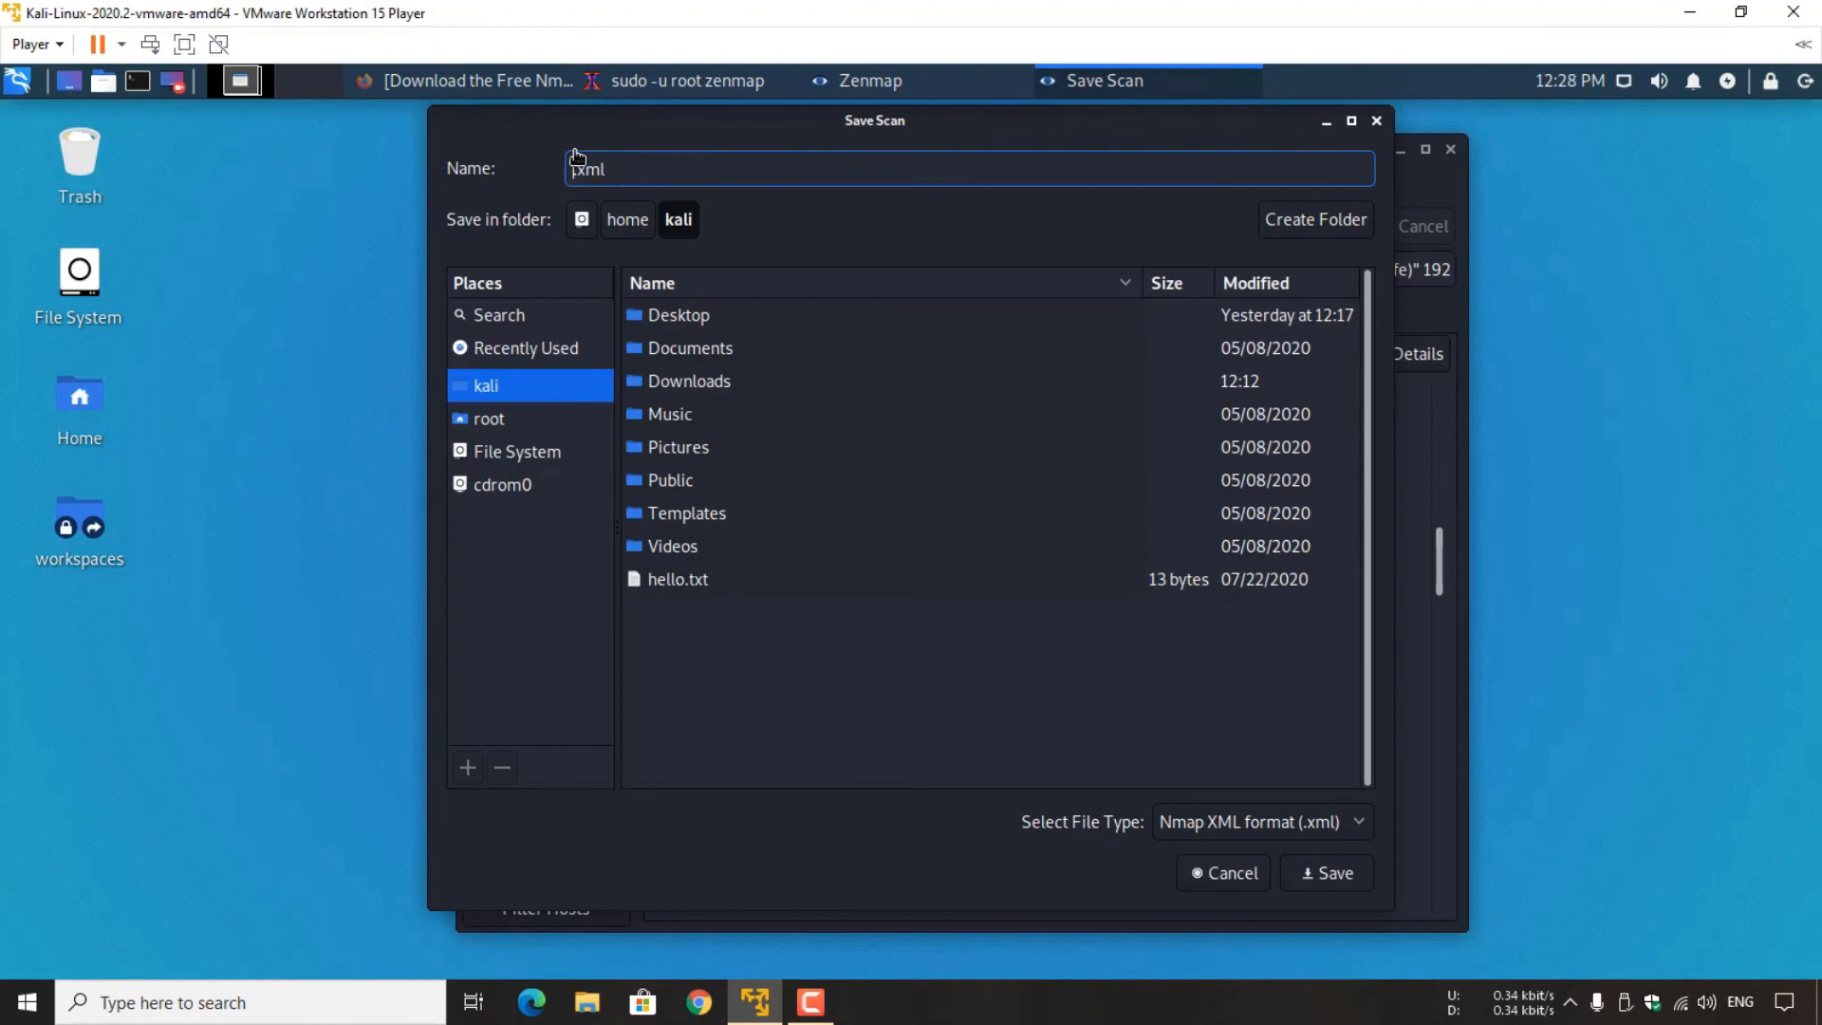
type("scsan")
key("BackSpace")
key("BackSpace")
key("BackSpace")
type("an")
left_click(1330, 867)
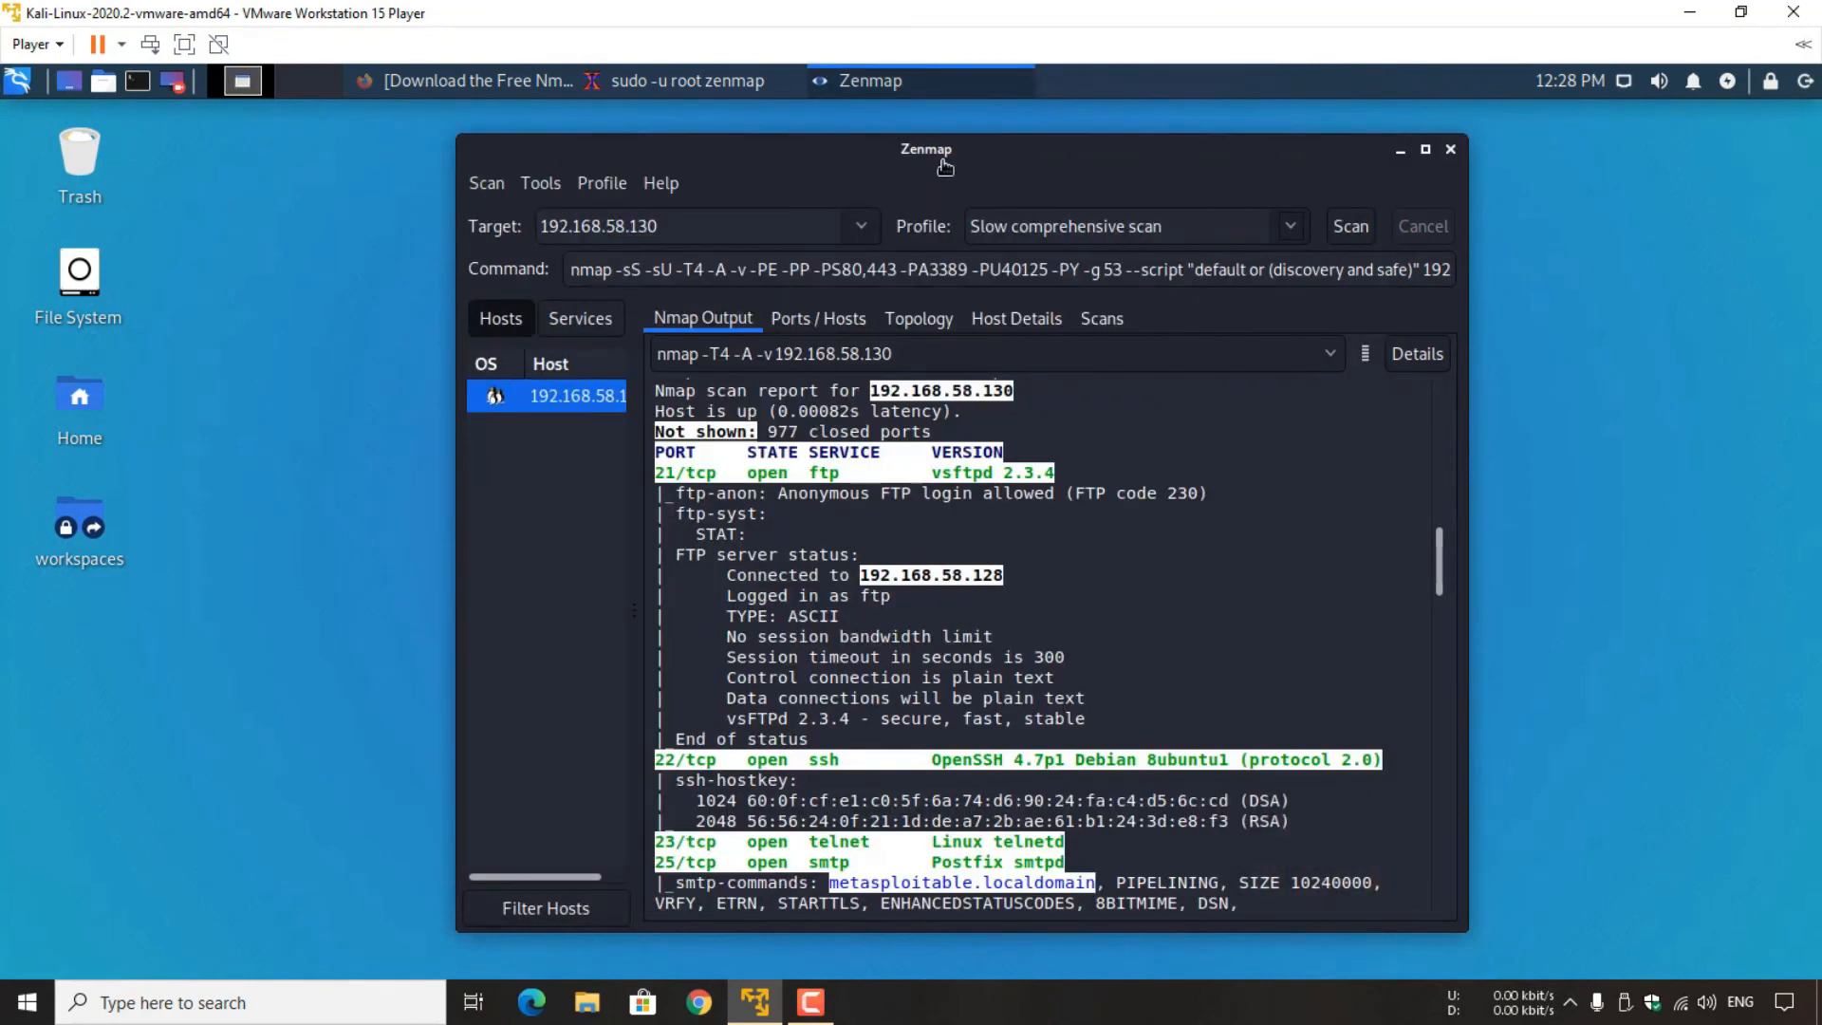
left_click(486, 183)
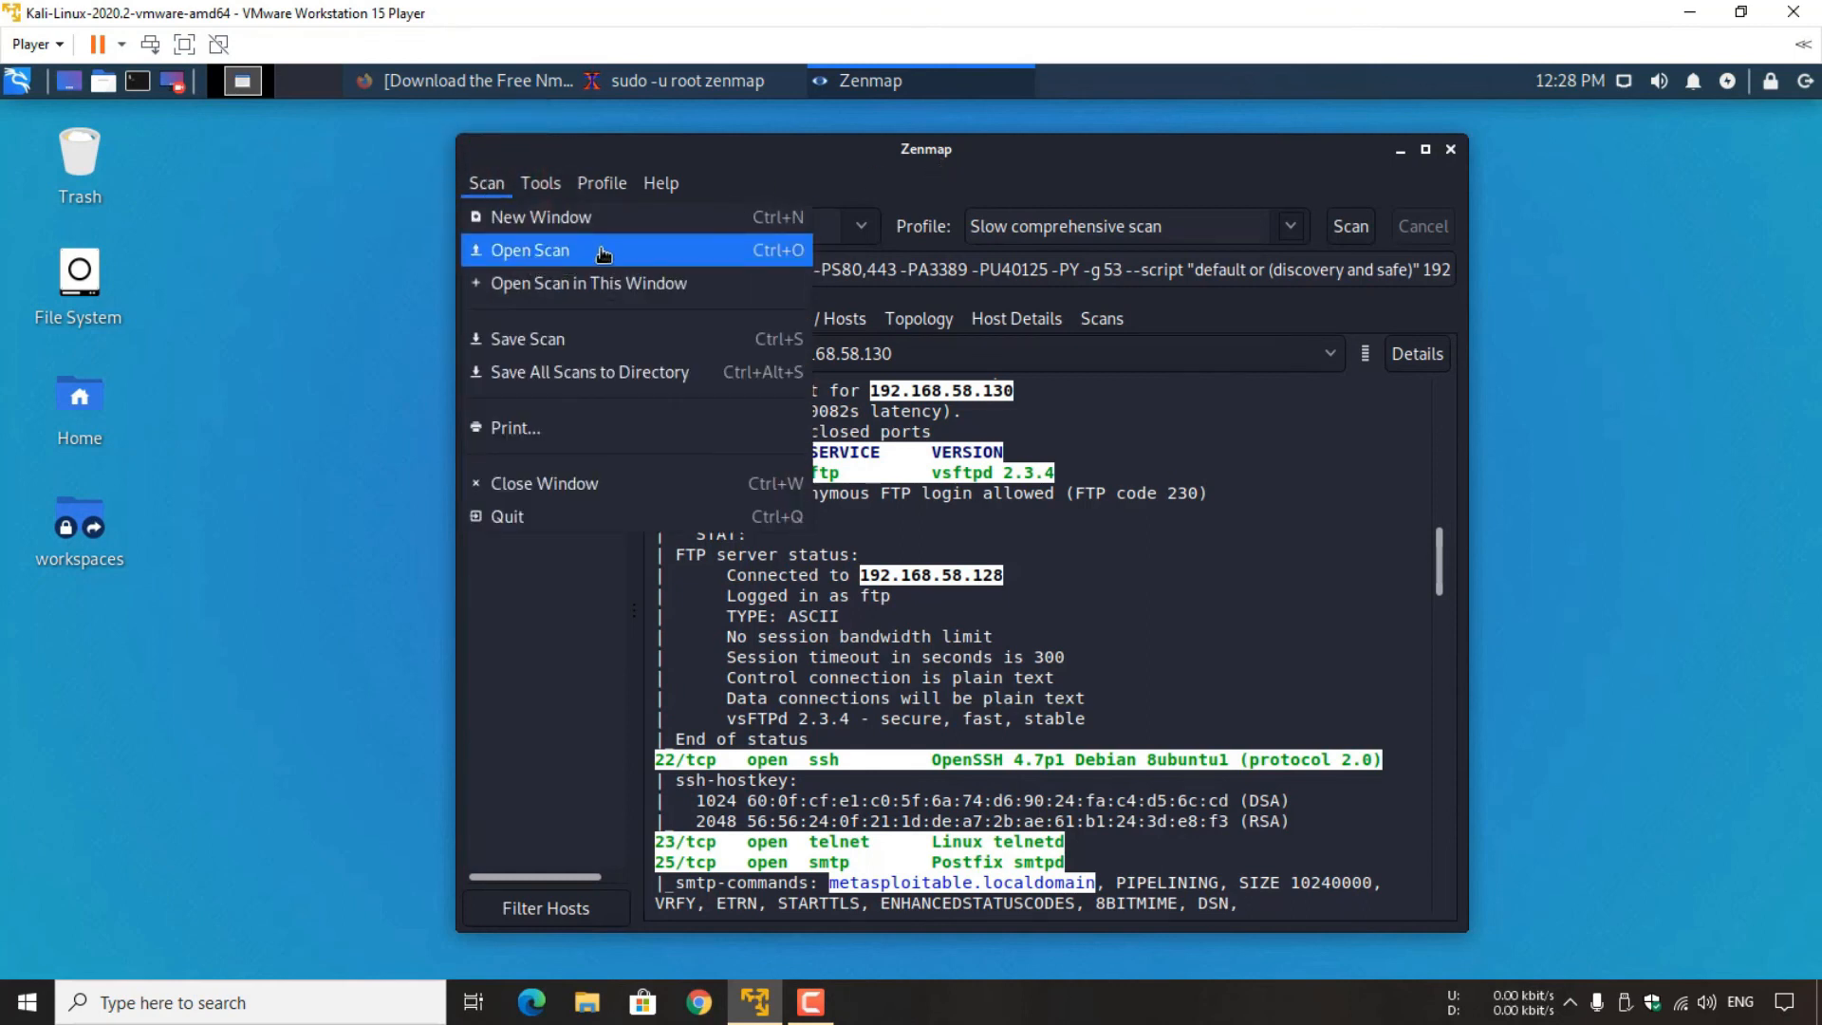
left_click(863, 170)
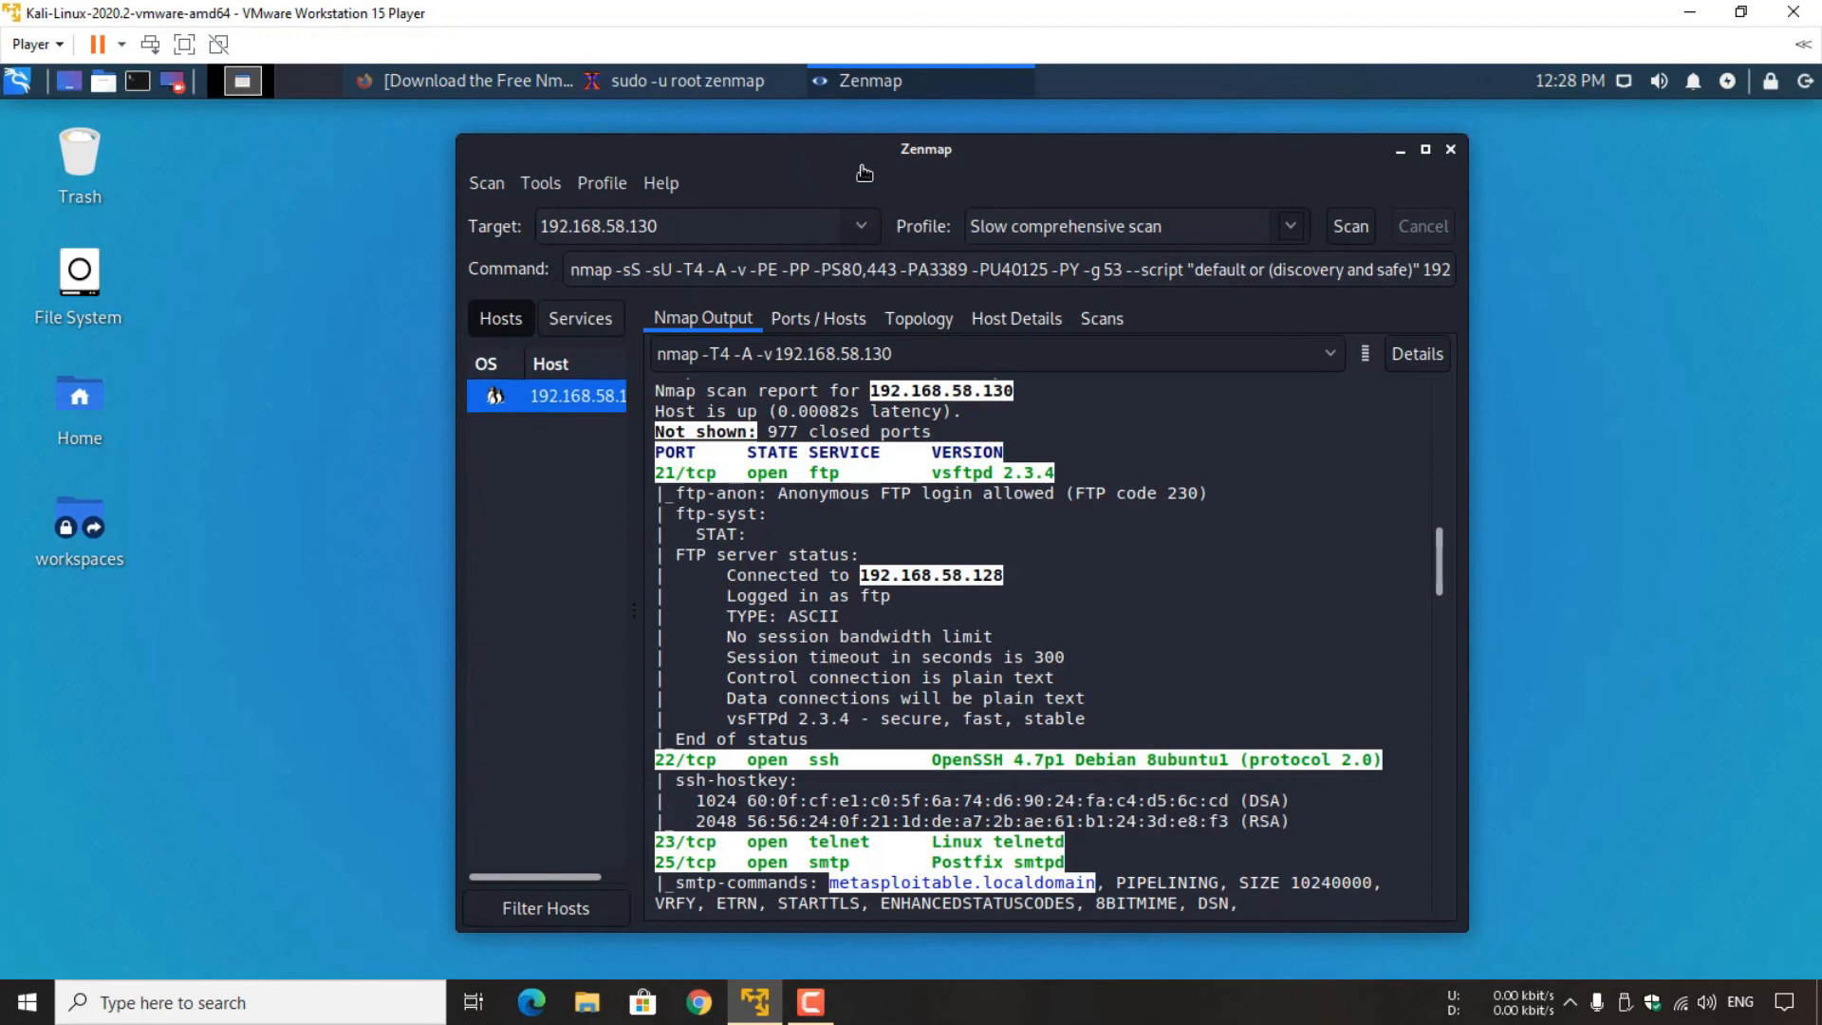